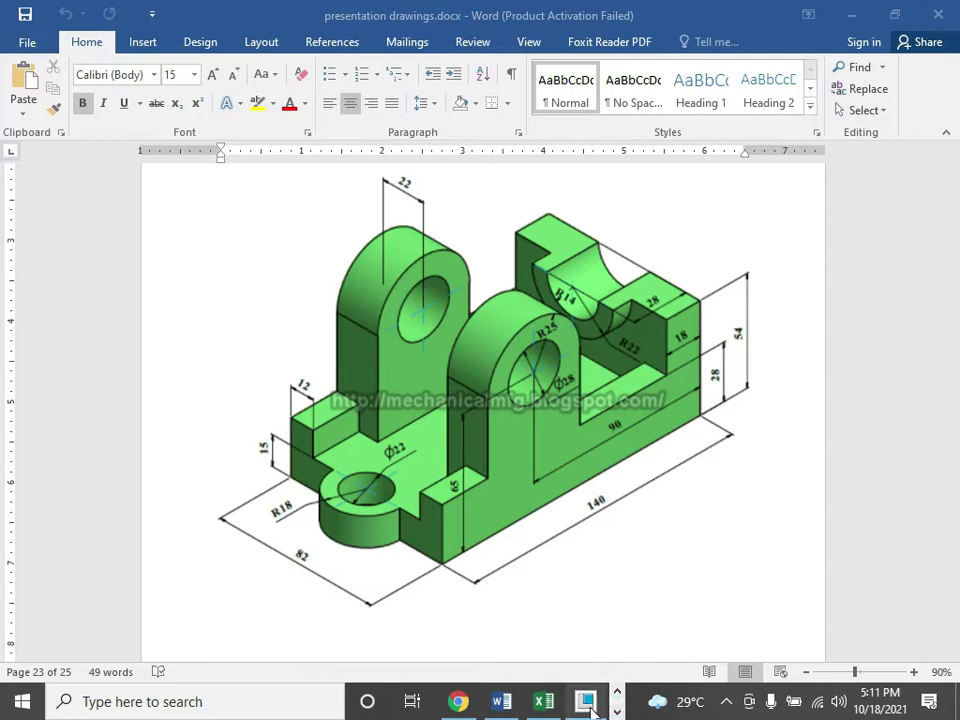
- Start a new solid part and name it DRAWING23
left_click(588, 703)
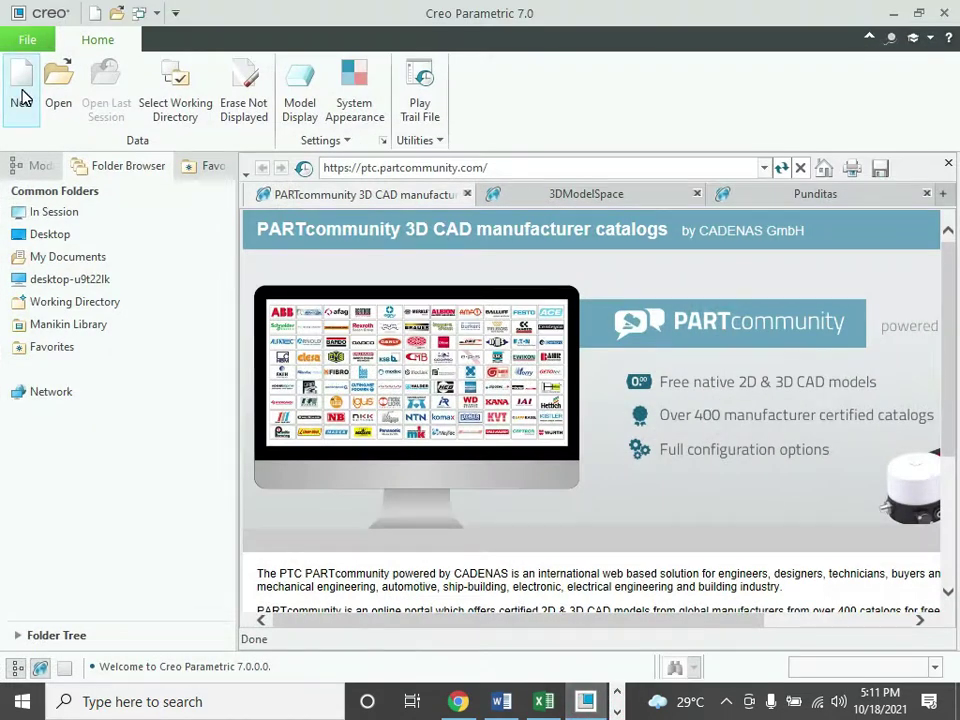
left_click(22, 96)
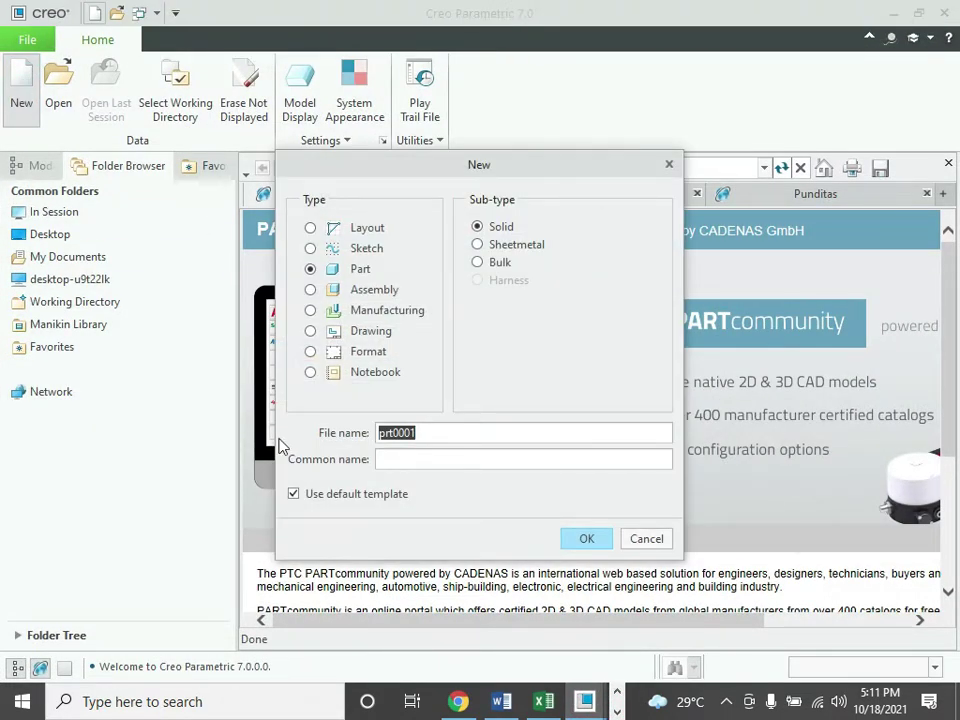
left_click(421, 435)
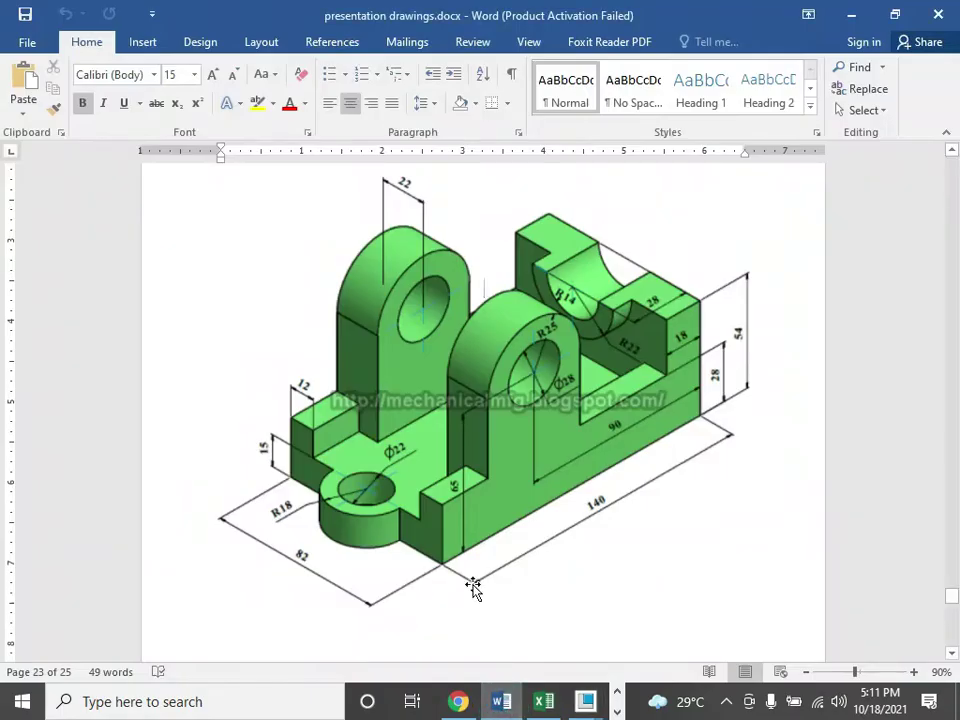
scroll(474, 588, "up", 3)
scroll(474, 588, "up", 2)
scroll(474, 588, "down", 3)
mouse_move(584, 701)
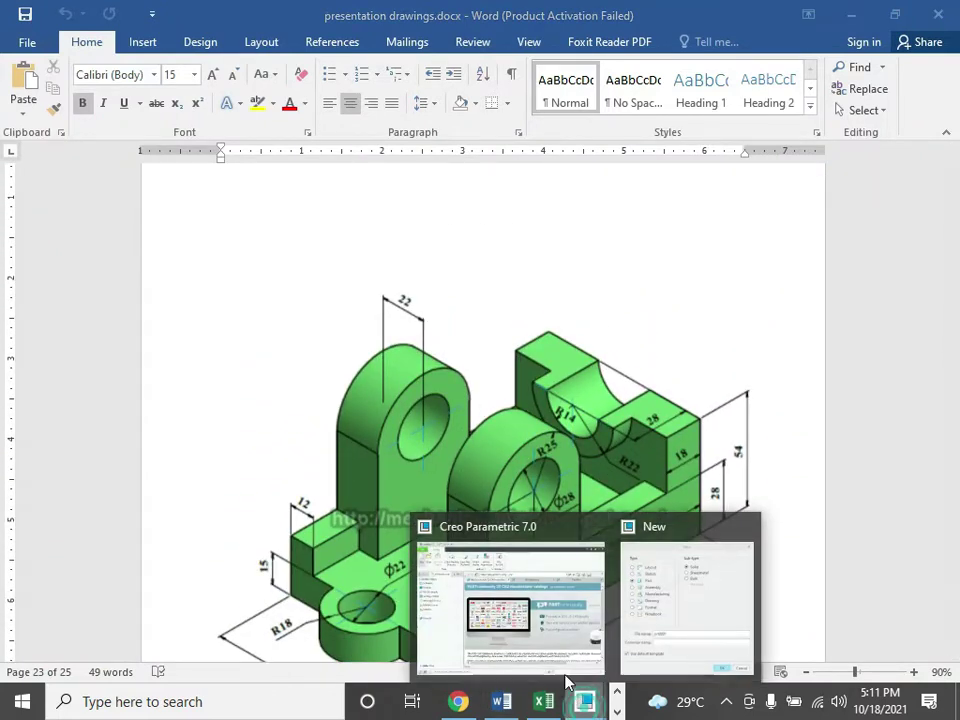
left_click(500, 600)
left_click(410, 432)
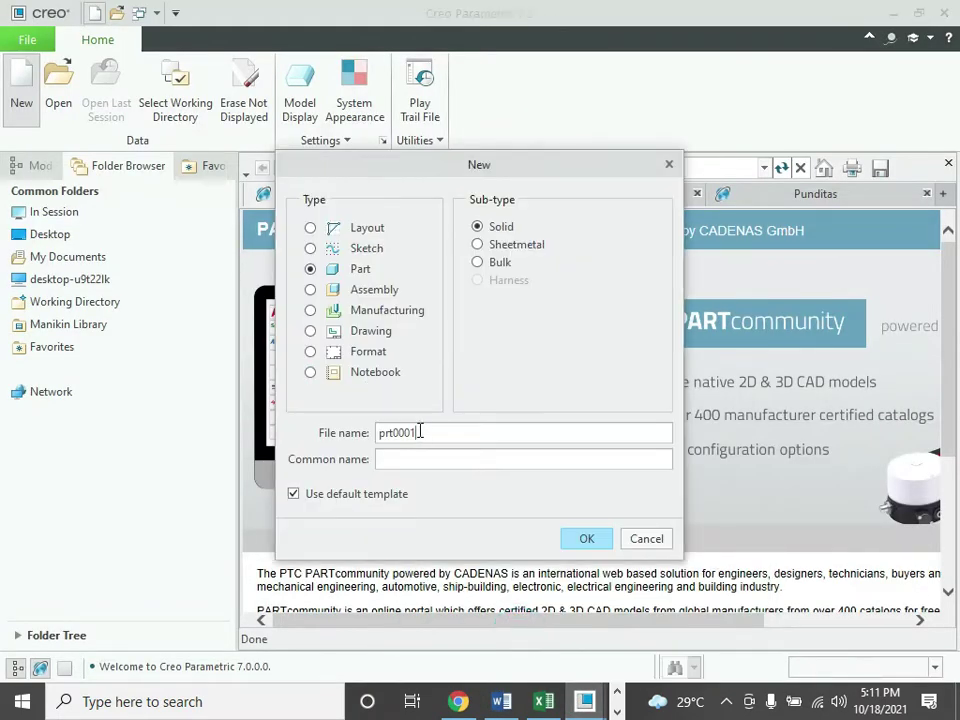
type("drawing23")
- Turn off the default template and create the part from mmns_harn_part_rel
left_click(293, 495)
left_click(583, 538)
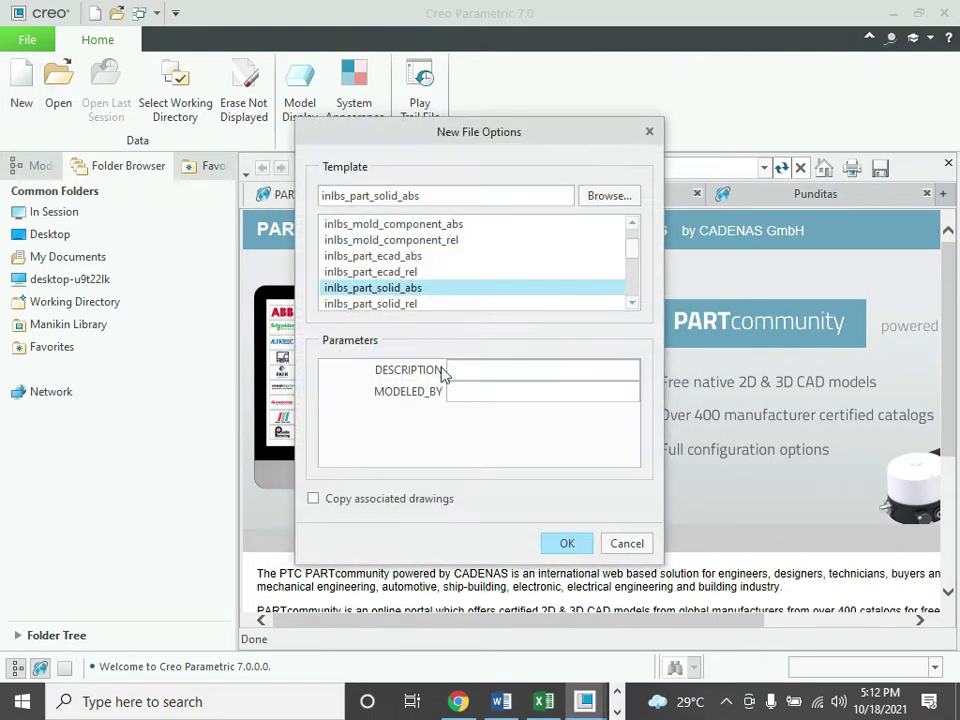
left_click(632, 303)
left_click(632, 303)
left_click(632, 303)
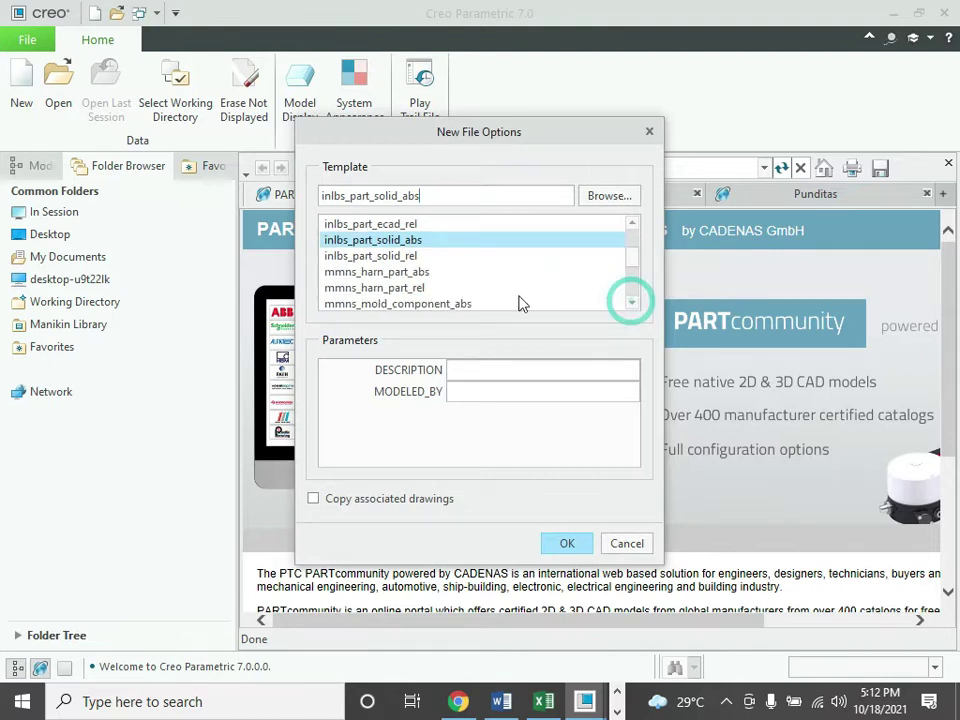
left_click(400, 289)
left_click(563, 545)
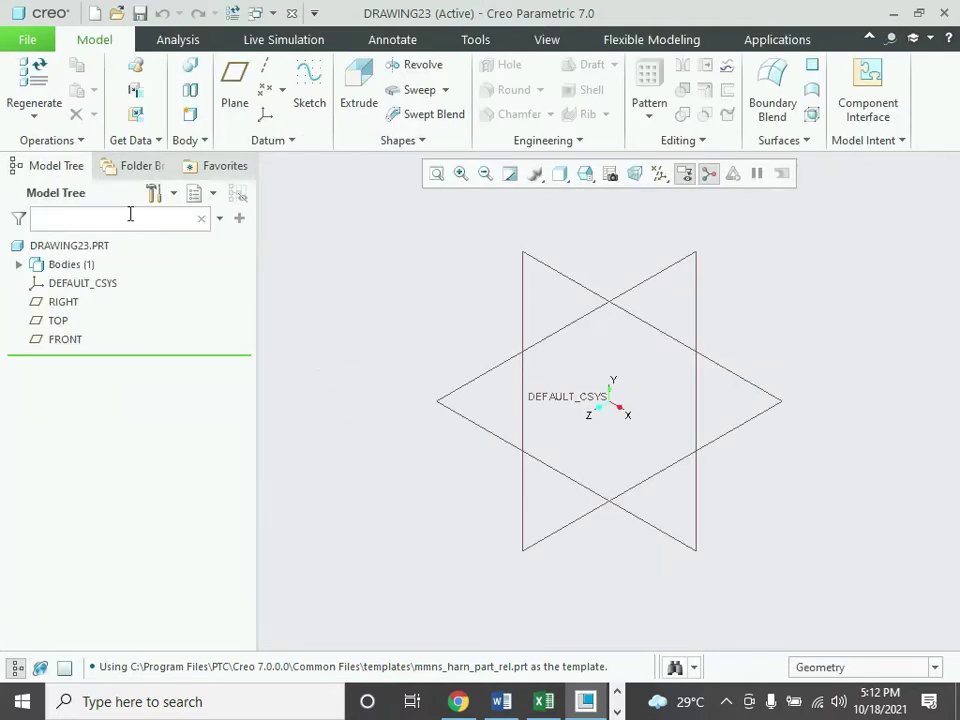
- Sketch a center rectangle about the origin on TOP, roughly 185.85 by 301.78, viewed face-on
left_click(58, 322)
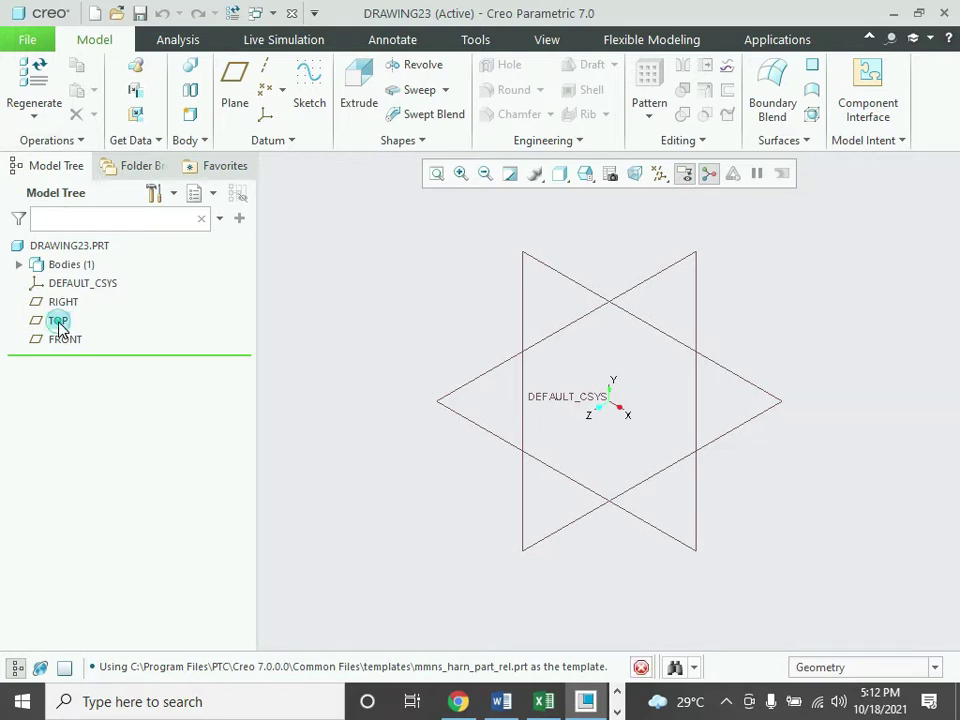
left_click(310, 88)
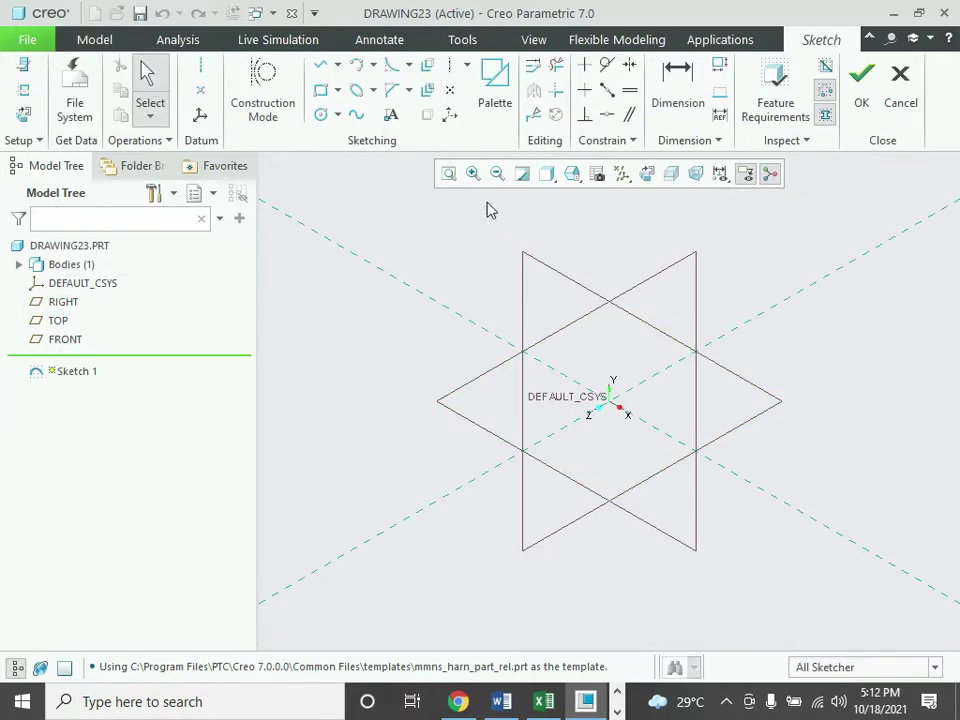
left_click(339, 91)
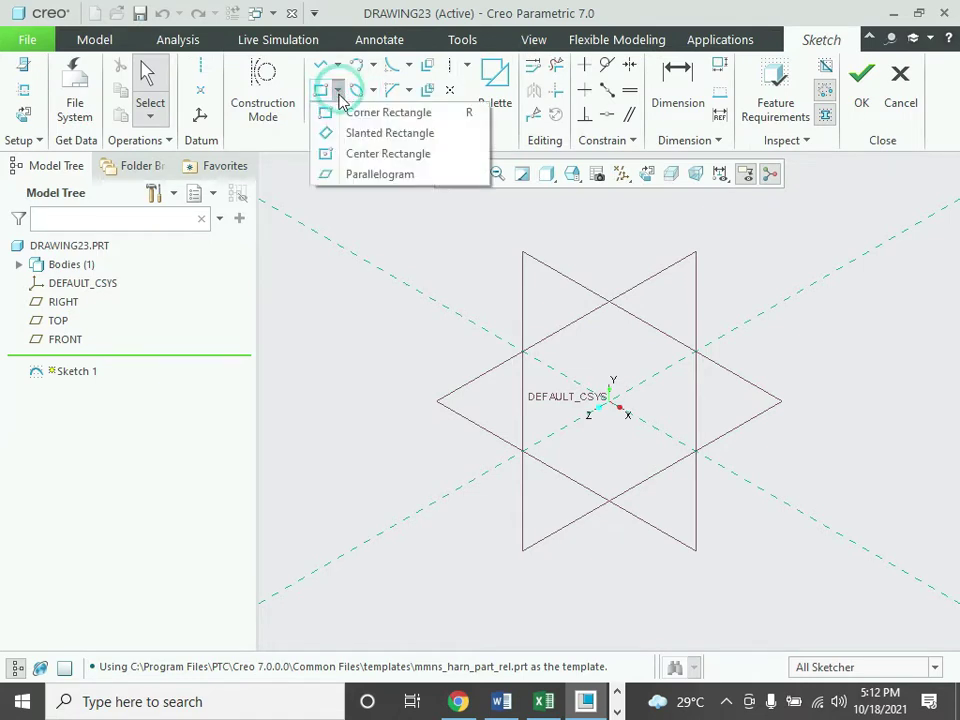
left_click(381, 155)
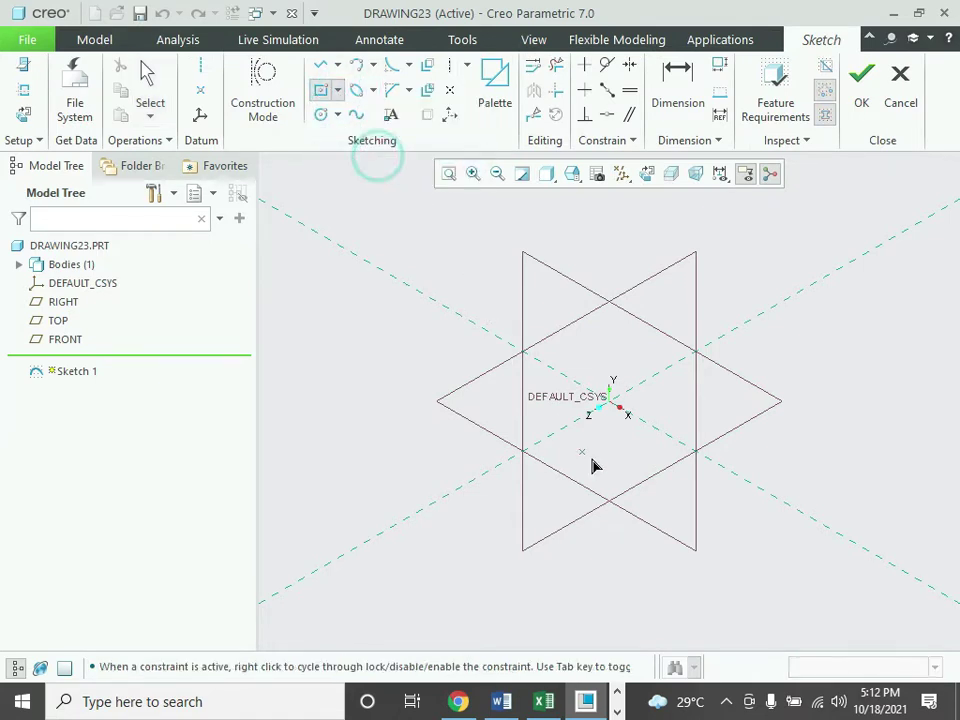
left_click(610, 402)
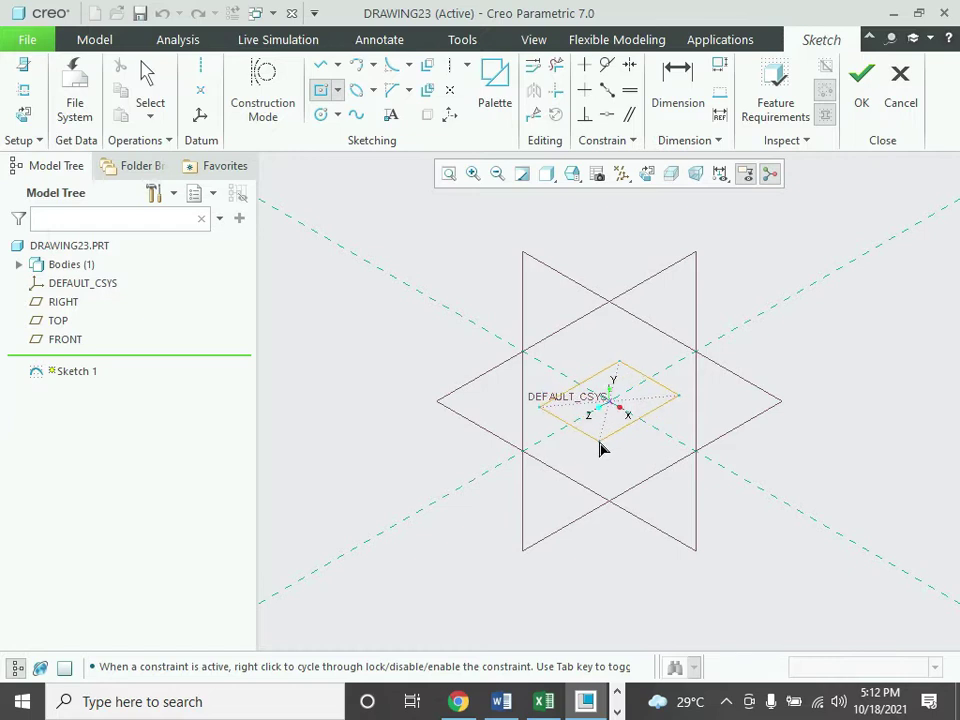
left_click(590, 452)
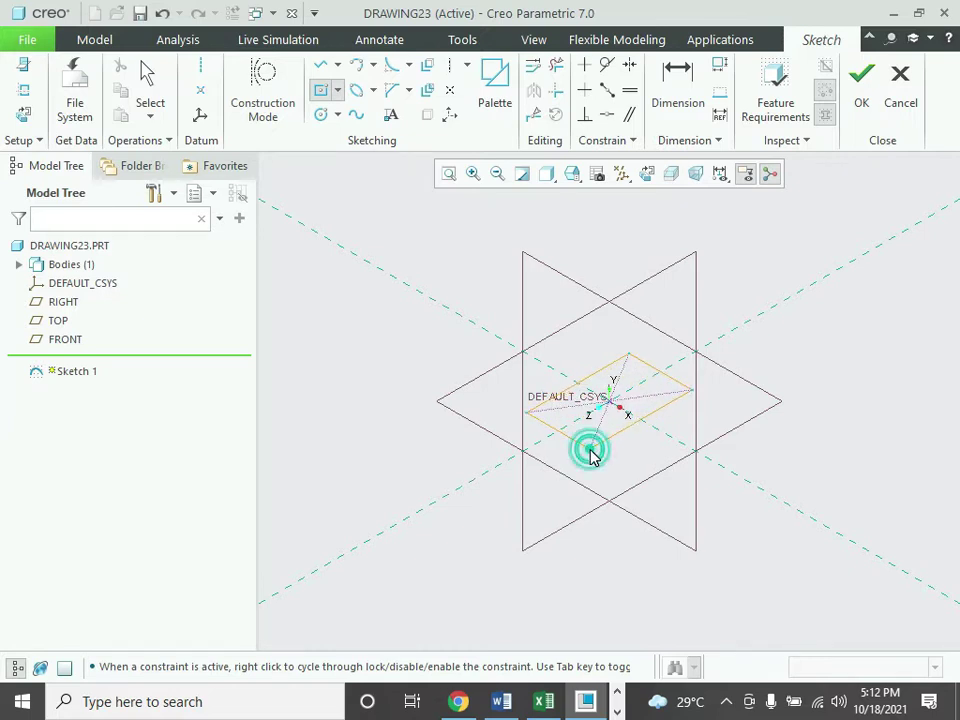
middle_click(592, 457)
left_click(641, 178)
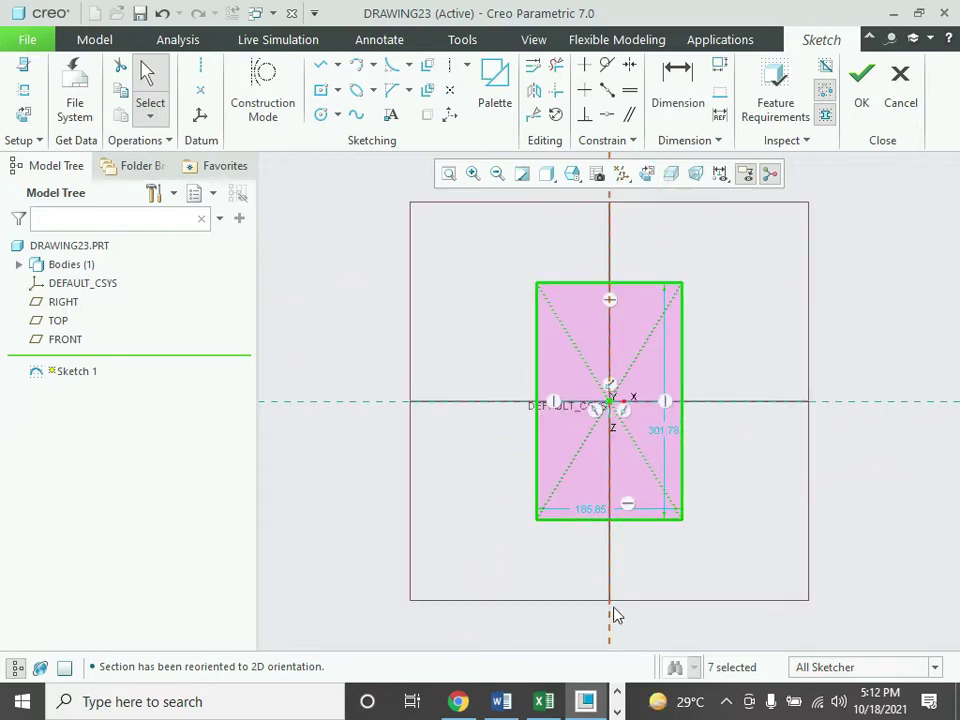
- Check the reference drawing and set the rectangle's width to 140
left_click(501, 701)
scroll(549, 508, "down", 2)
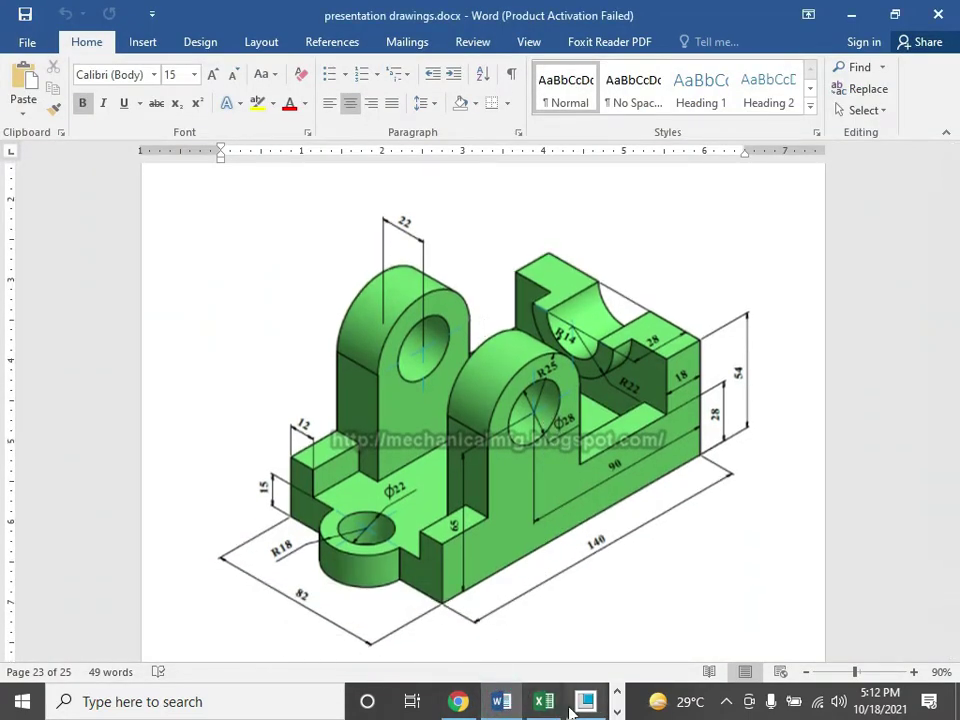
left_click(579, 707)
double_click(591, 510)
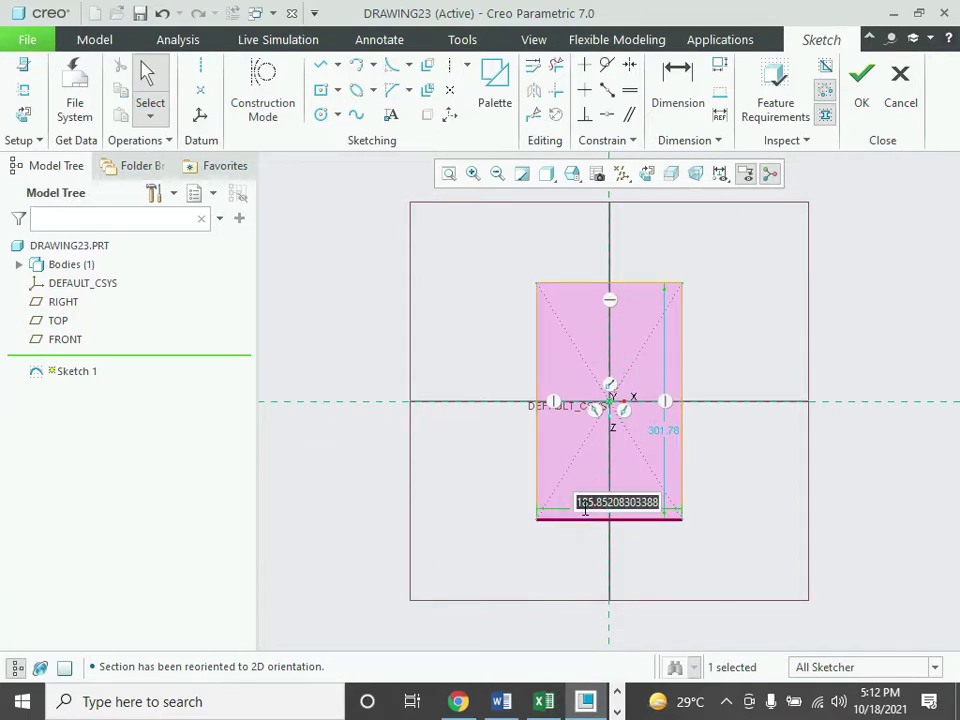
type("82")
key("Return")
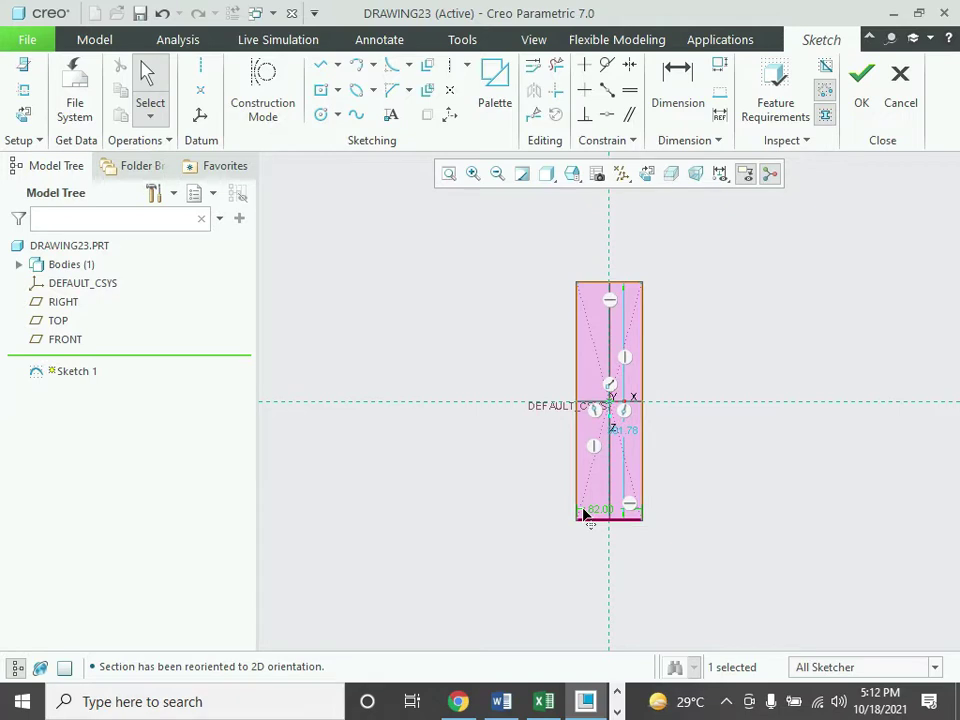
left_click(502, 701)
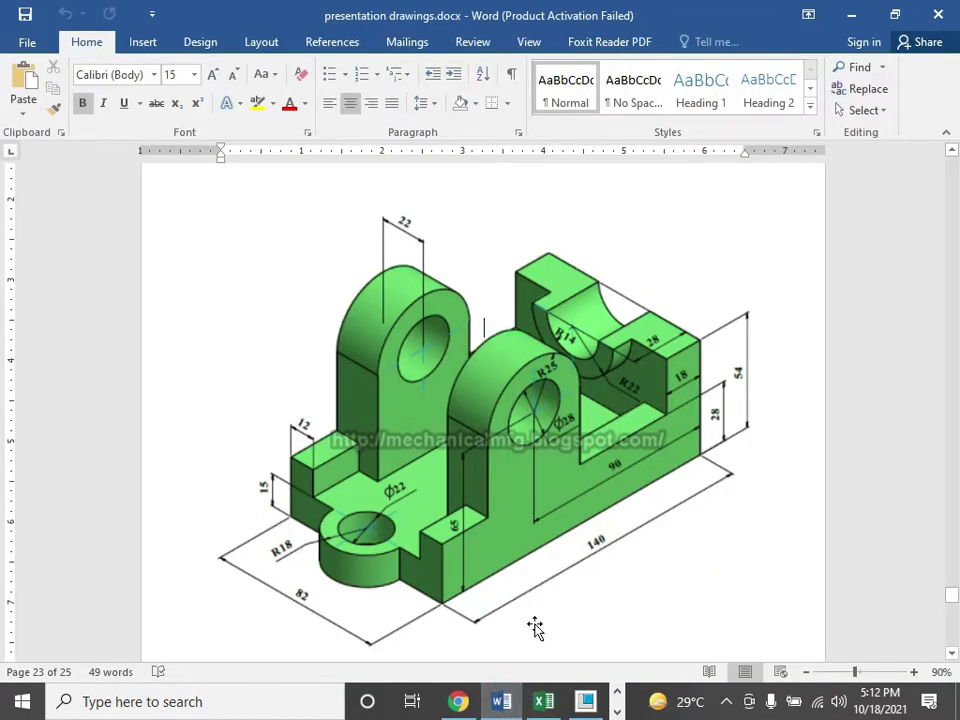
key("alt+Tab")
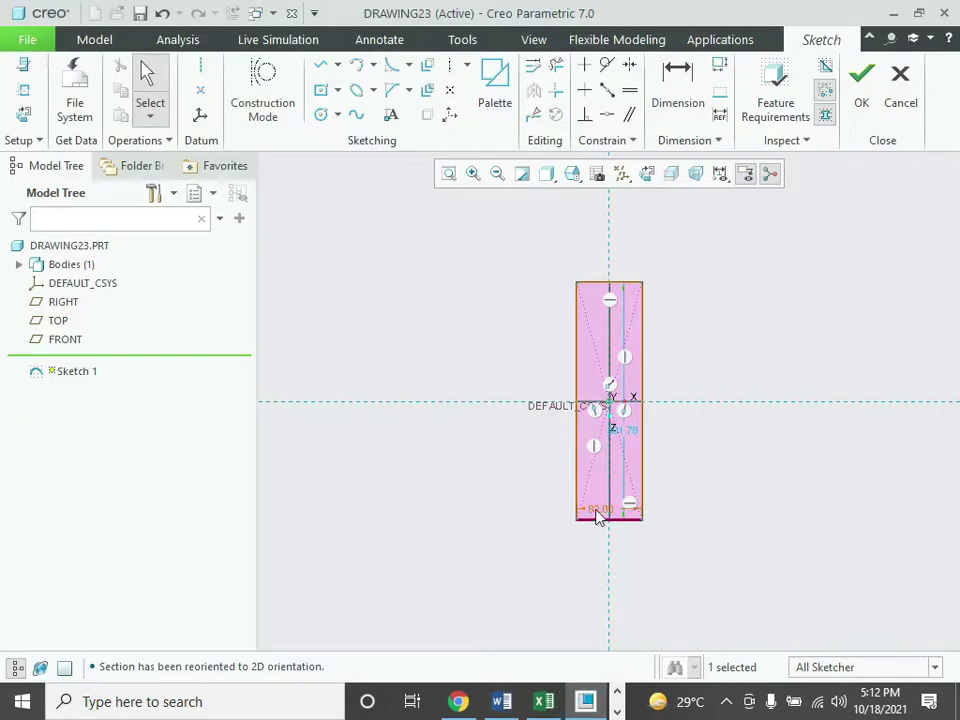
double_click(594, 515)
type("140")
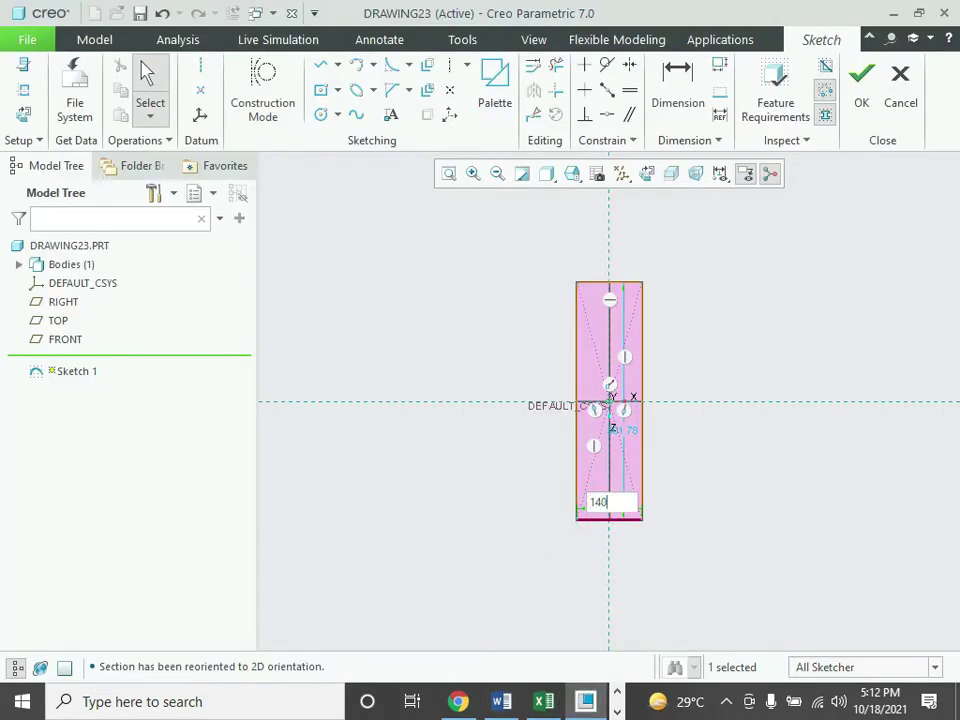
key("Return")
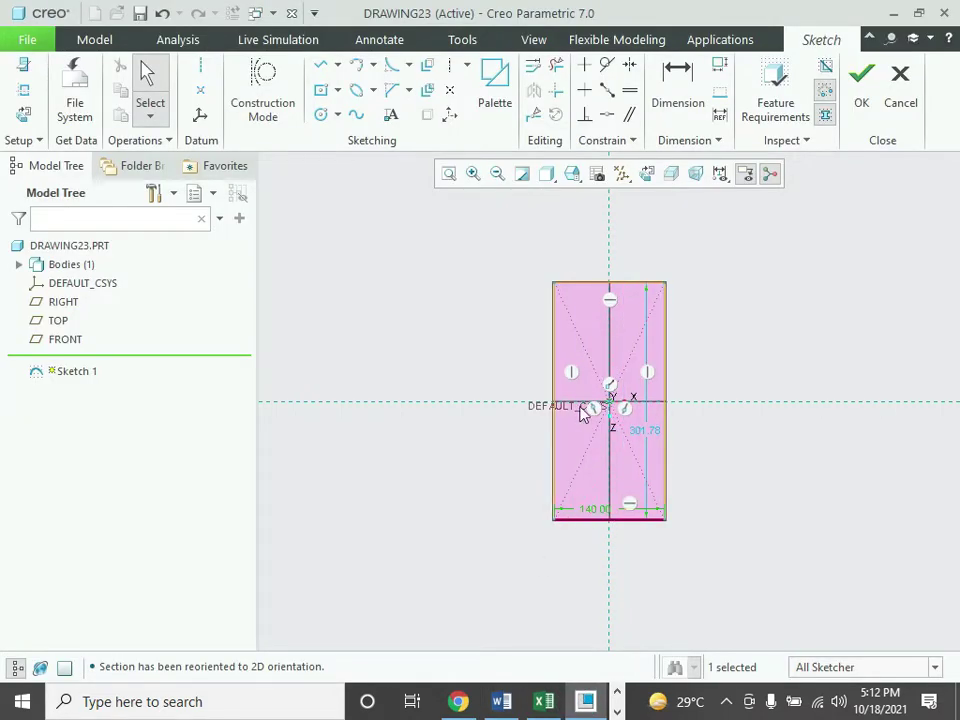
- Set the rectangle's height dimension to 82
double_click(642, 433)
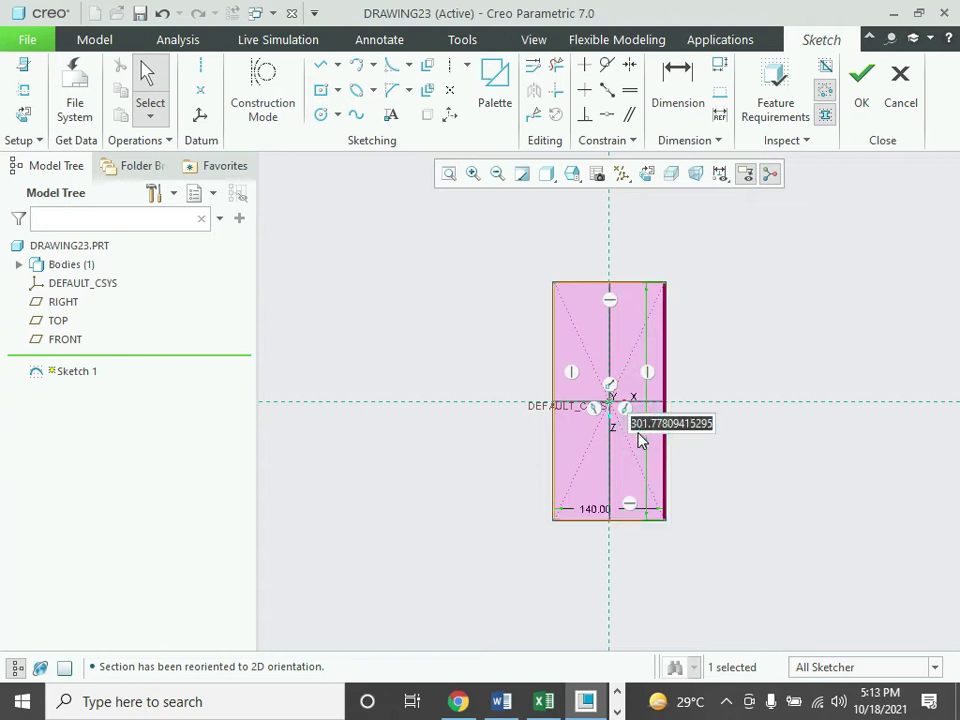
type("82")
key("Return")
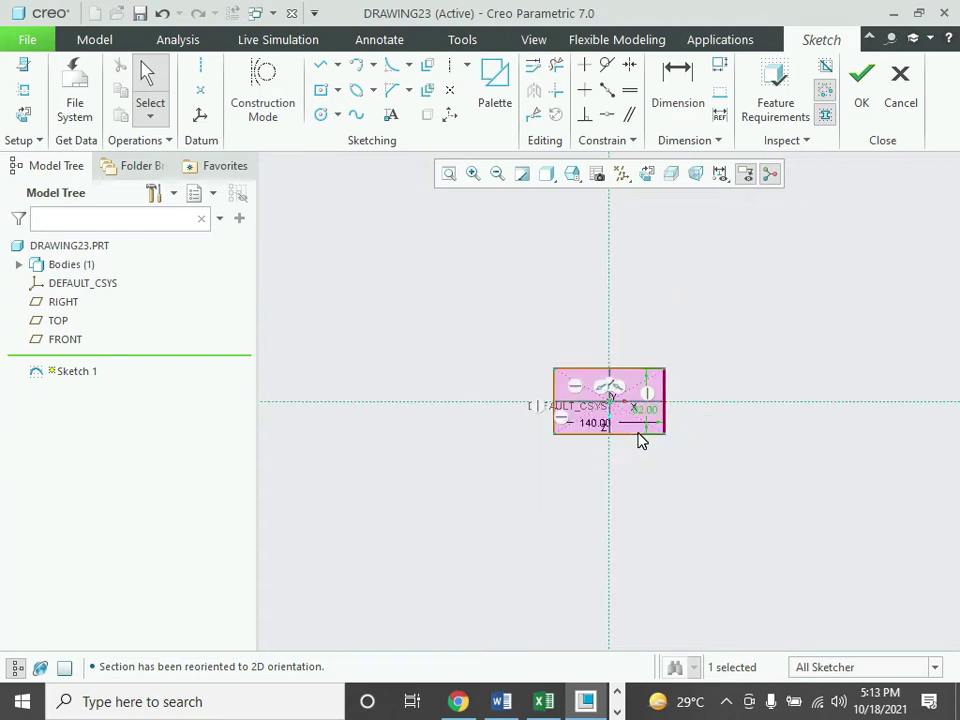
scroll(612, 400, "down", 3)
scroll(611, 408, "down", 2)
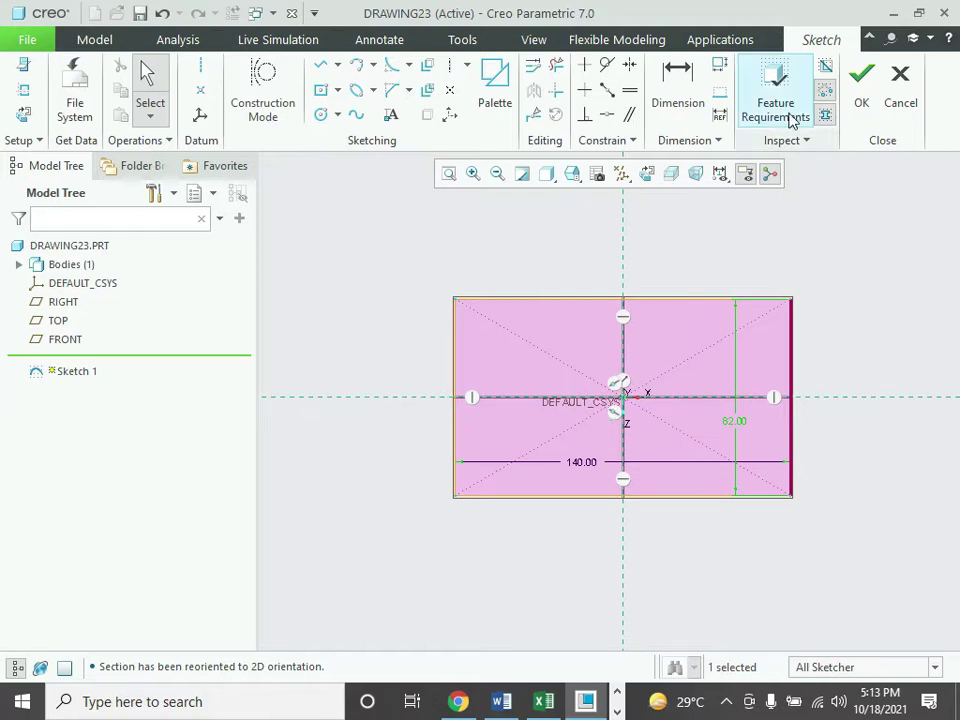
- Finish Sketch 1 and preview its extrusion at depth 15, checking the plate thickness in the drawing
left_click(860, 78)
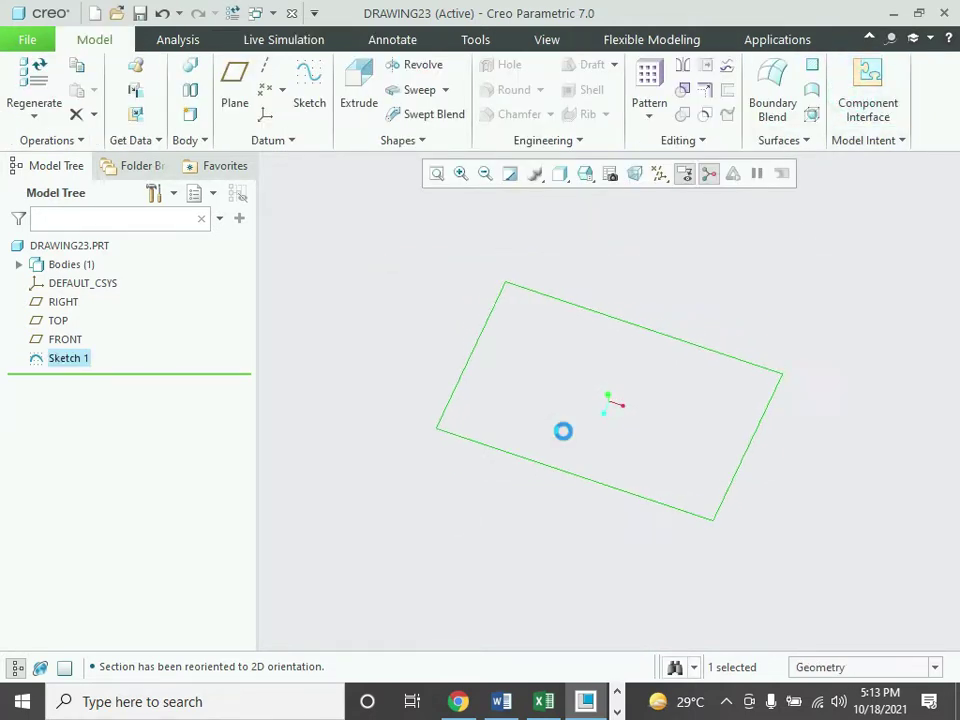
left_click(360, 100)
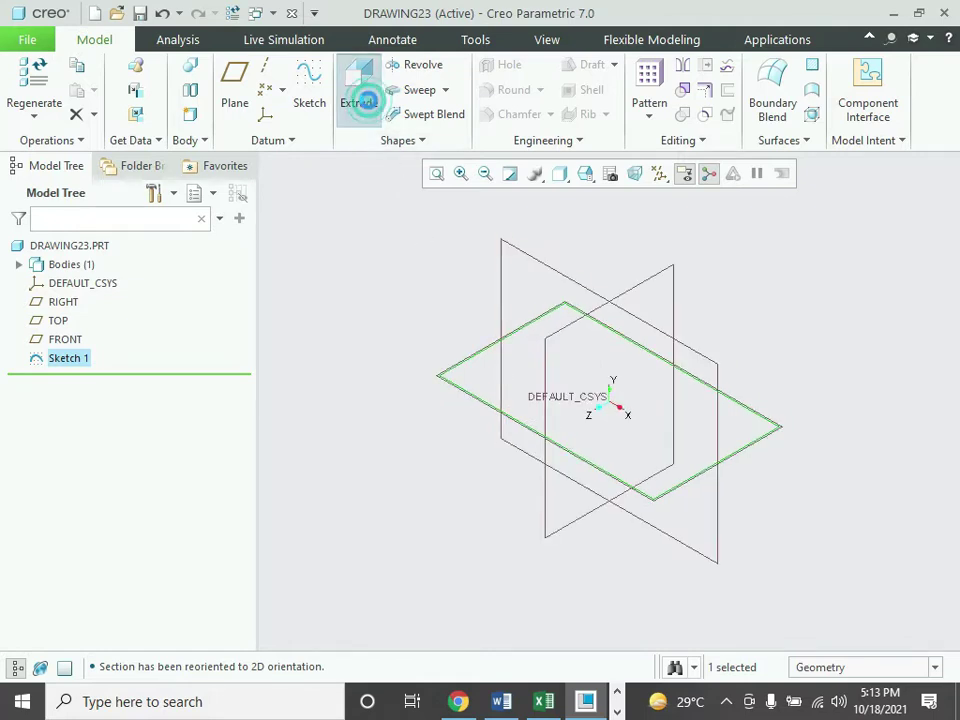
double_click(230, 87)
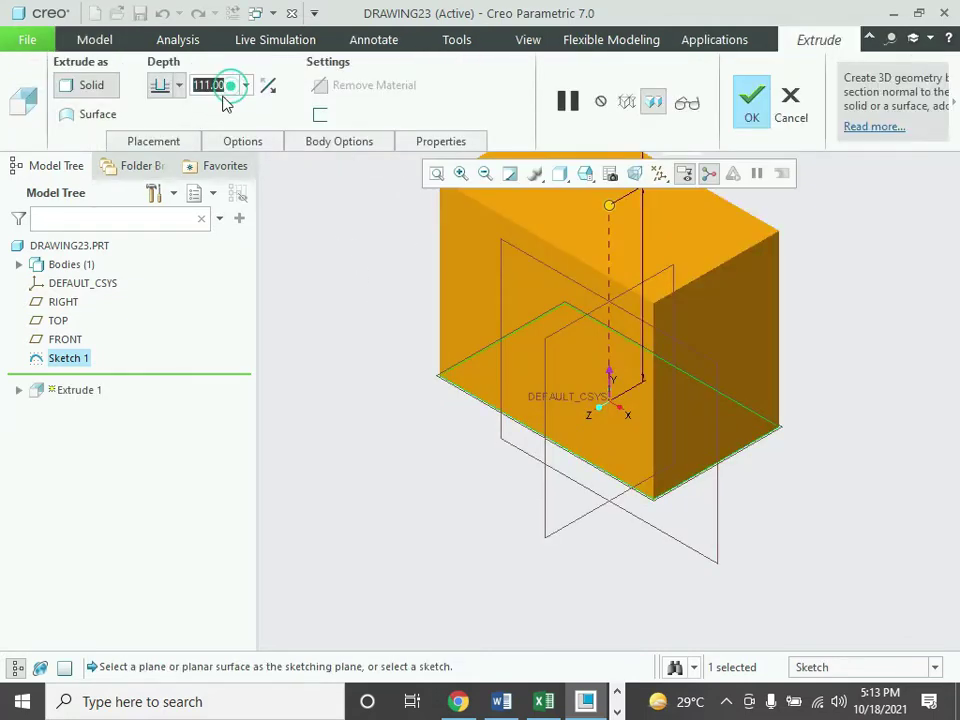
left_click(504, 704)
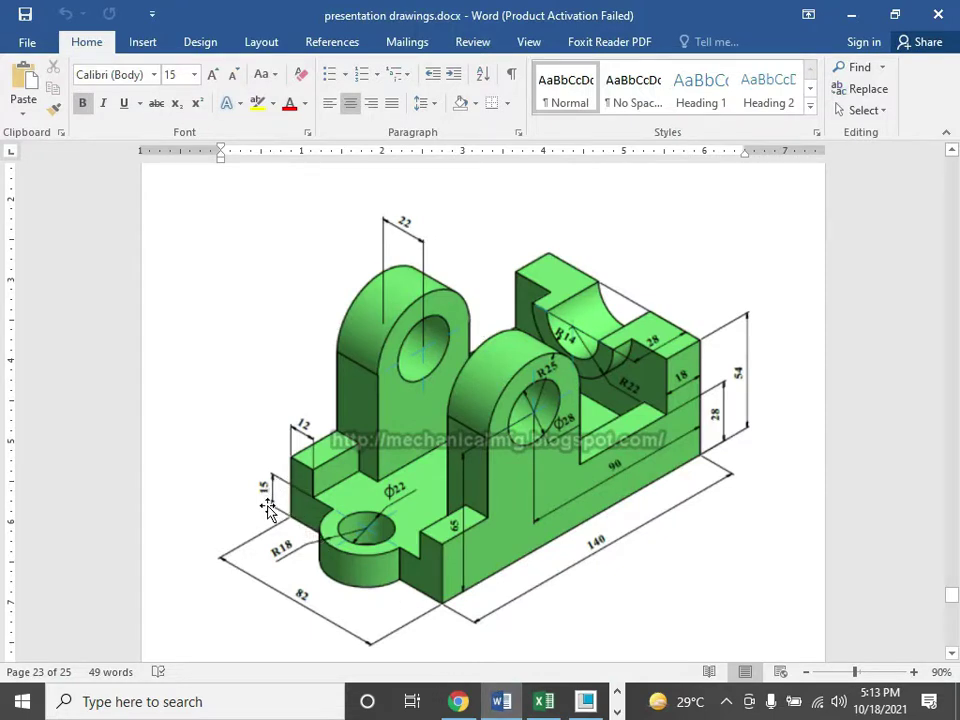
left_click(587, 702)
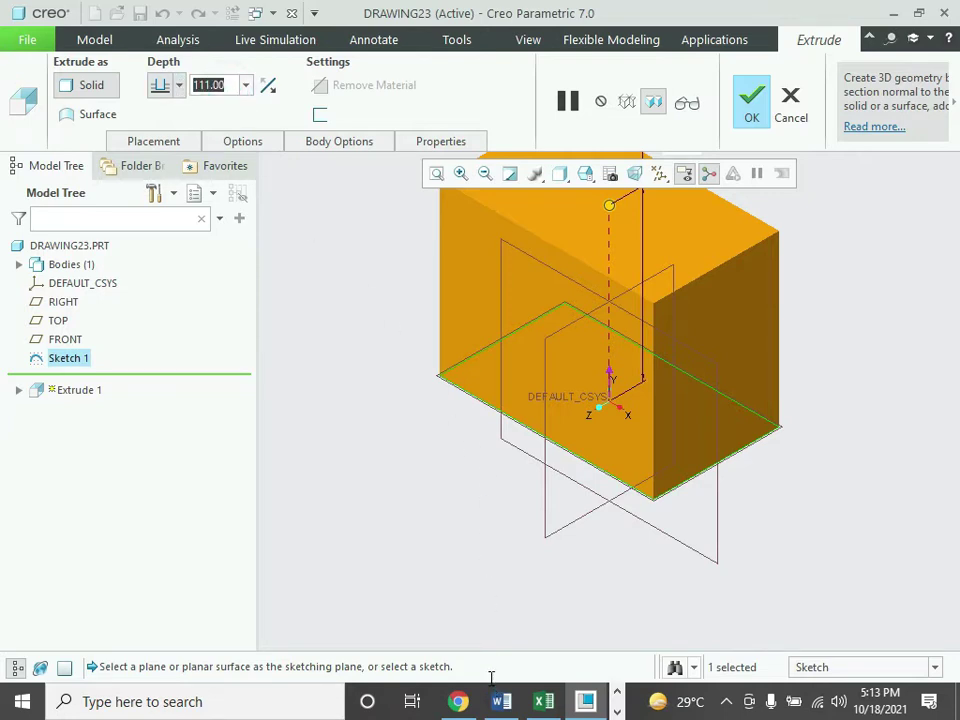
type("15")
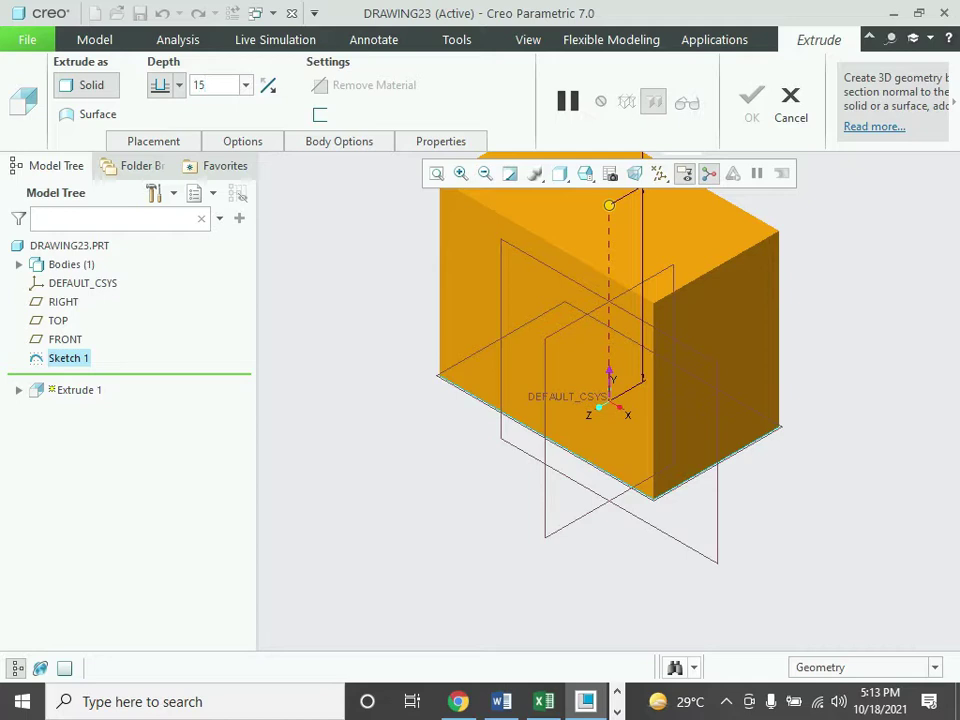
key("Return")
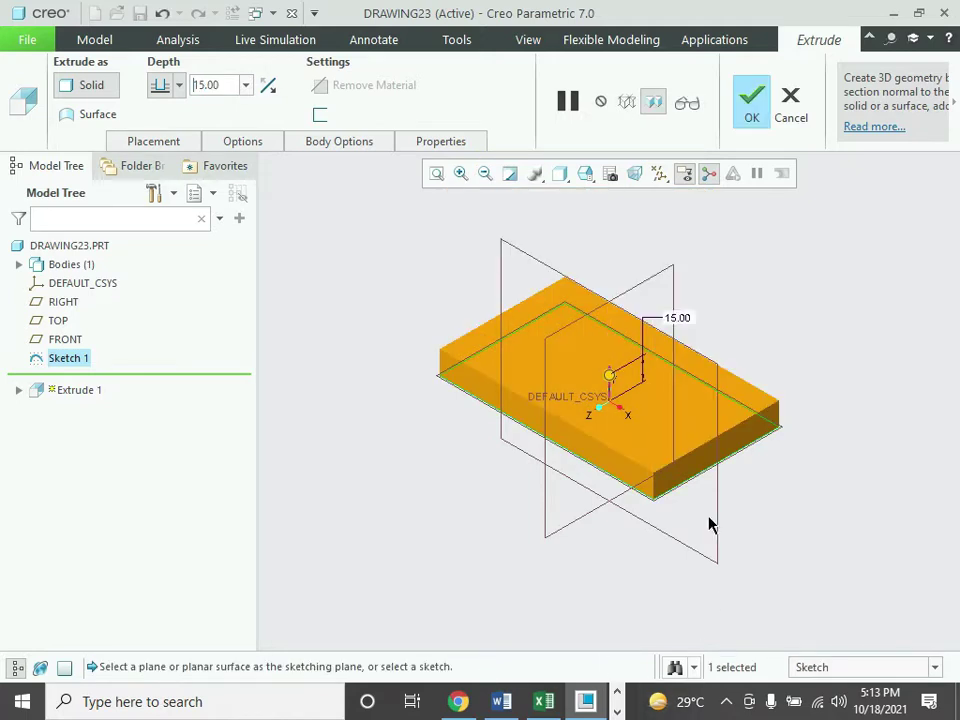
left_click(586, 709)
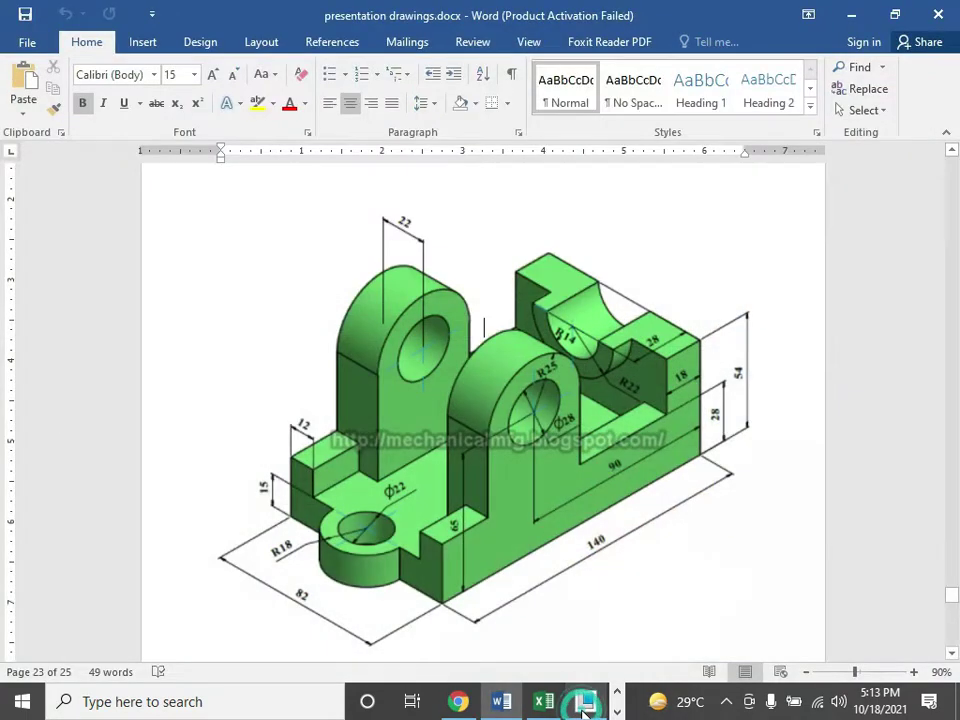
left_click(586, 709)
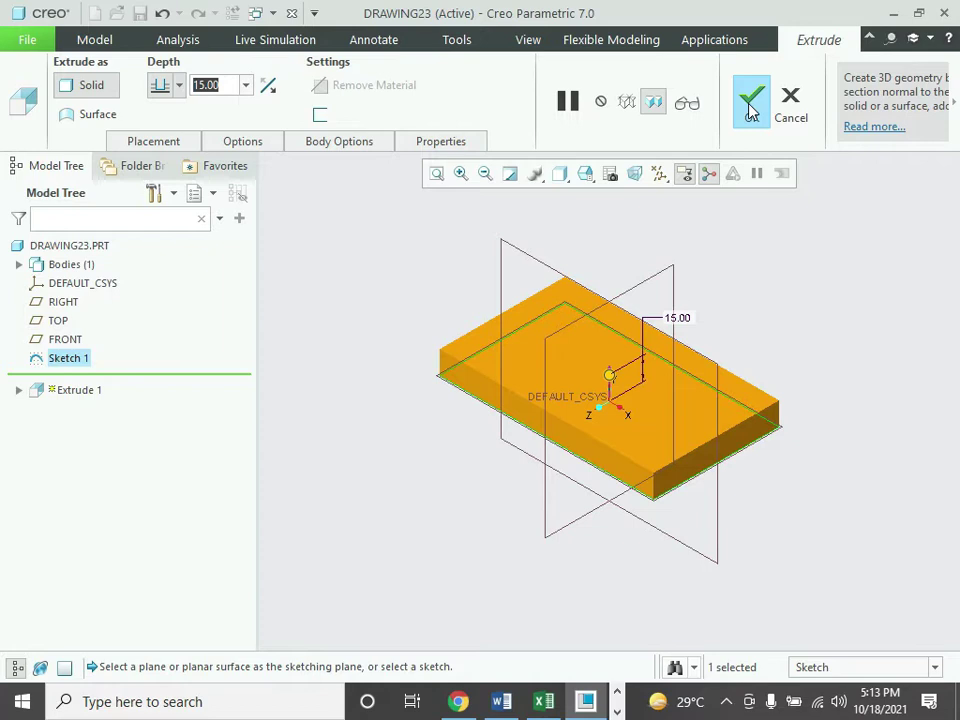
left_click(582, 708)
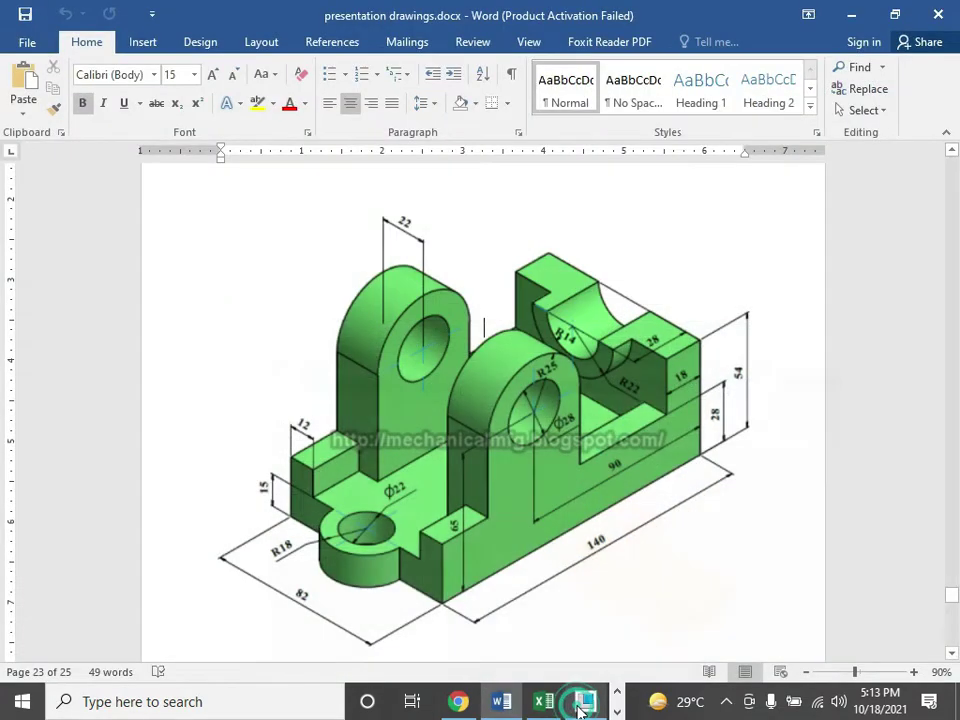
left_click(582, 708)
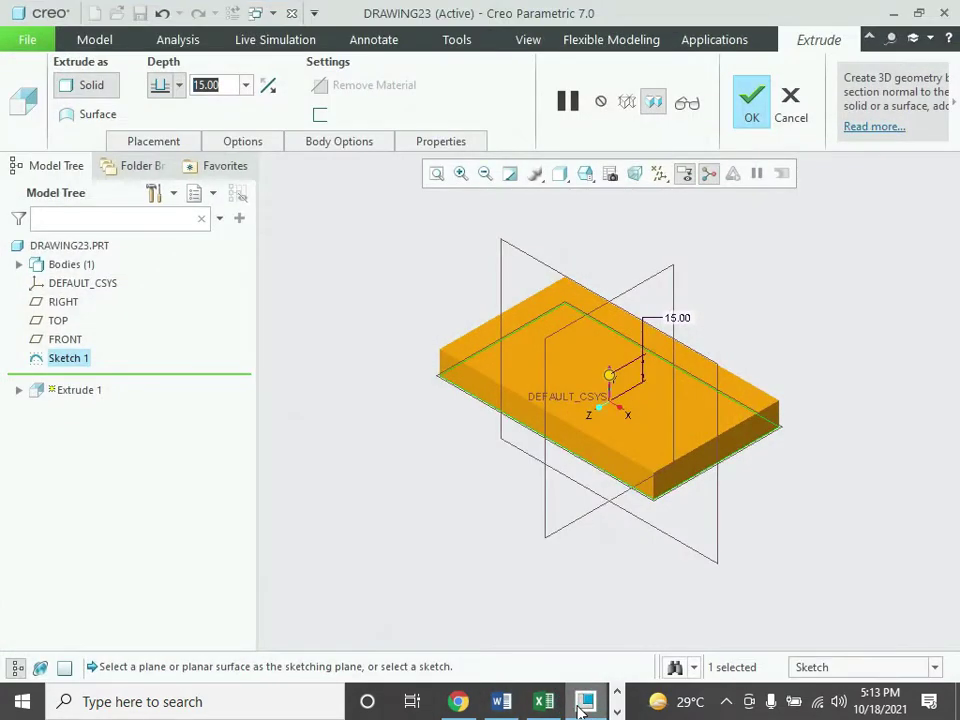
- Accept Extrude 1 as the 15-deep base plate and recheck the reference drawing
left_click(750, 105)
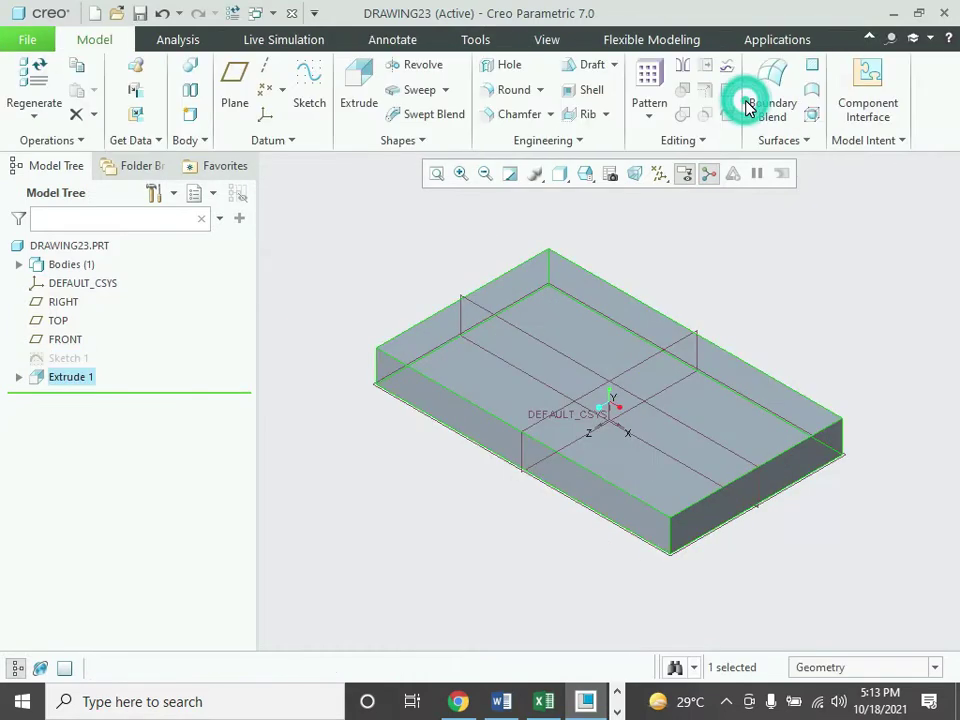
left_click(586, 708)
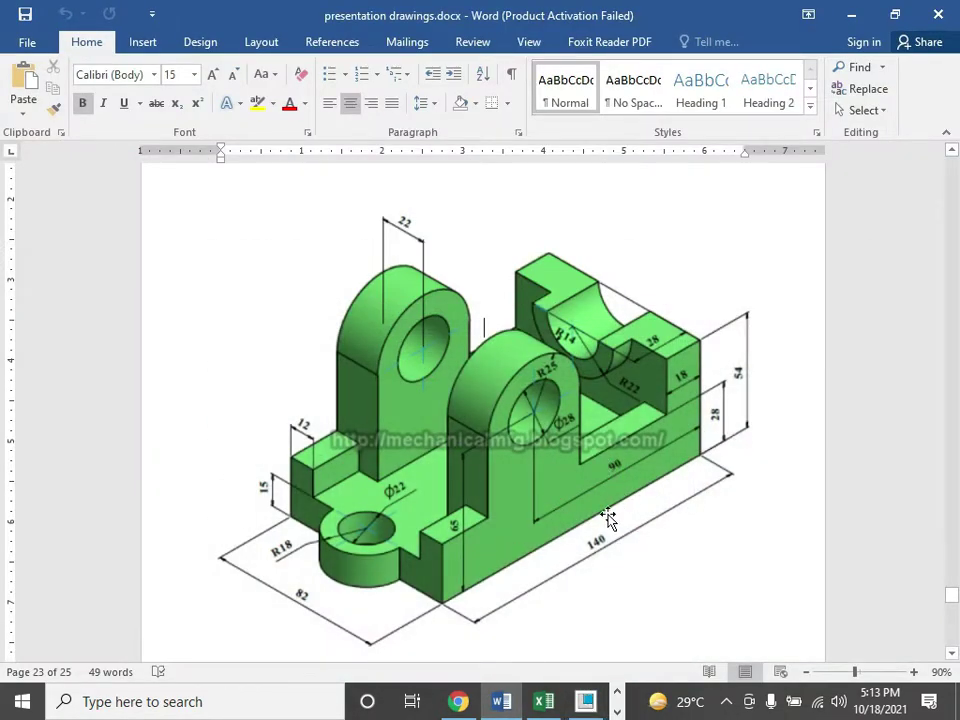
left_click(588, 708)
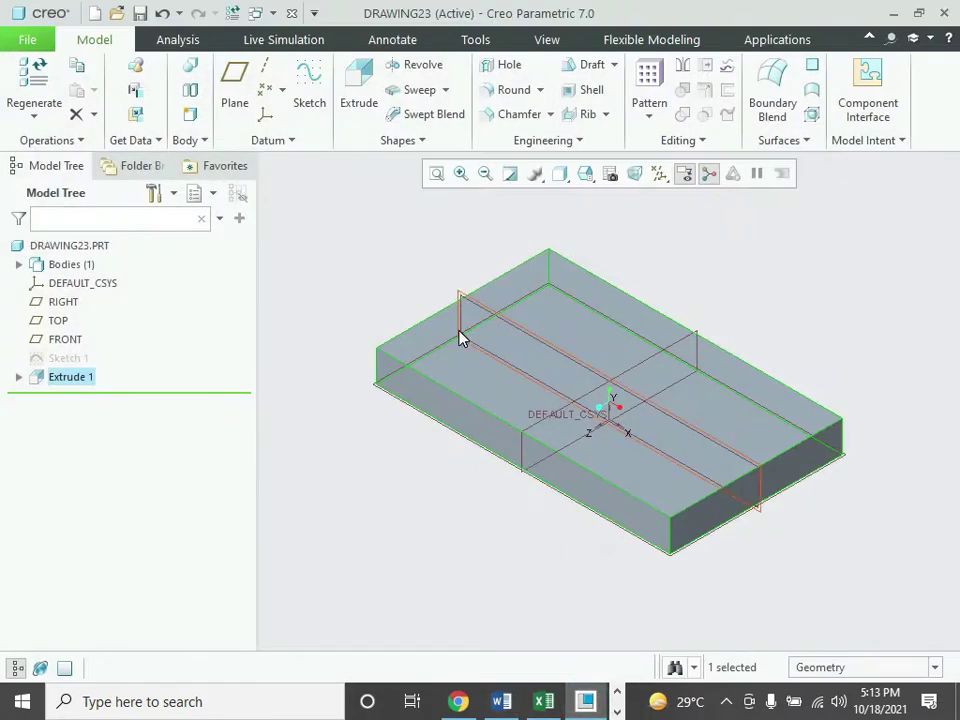
- Edit Sketch 1's definition, changing the 82 dimension to 140 and the 140 to 82
left_click(77, 362)
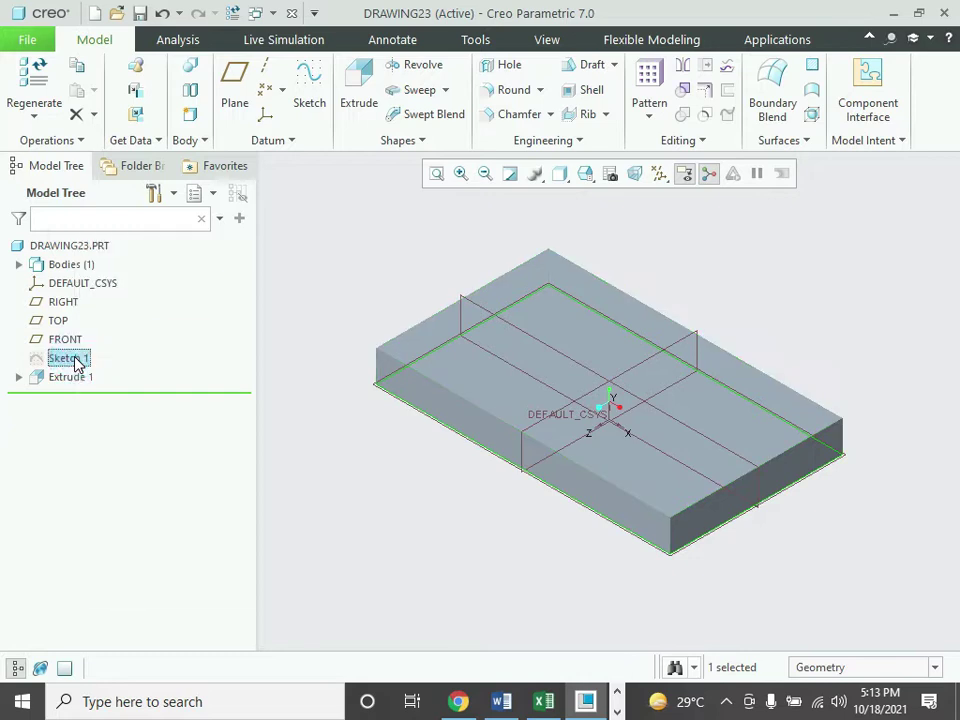
right_click(77, 360)
left_click(109, 271)
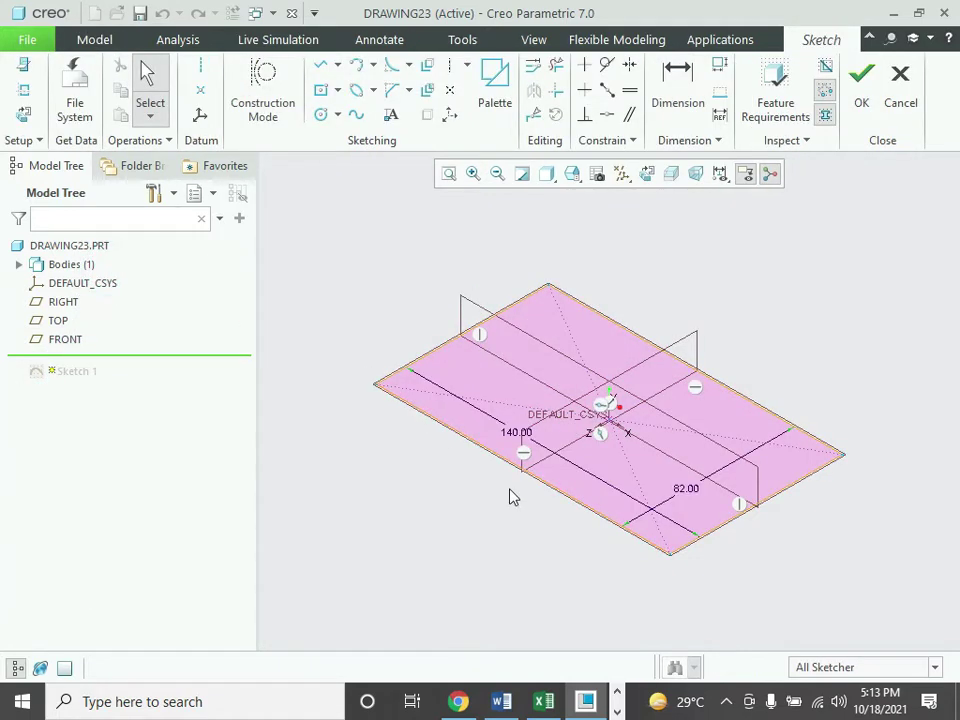
double_click(686, 490)
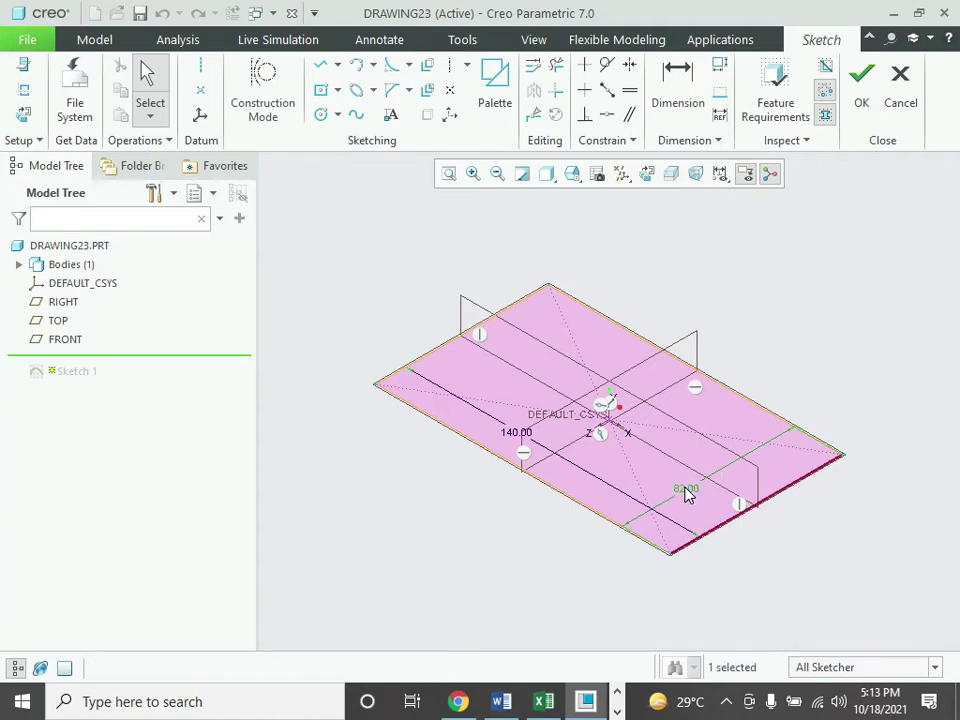
type("140")
key("Return")
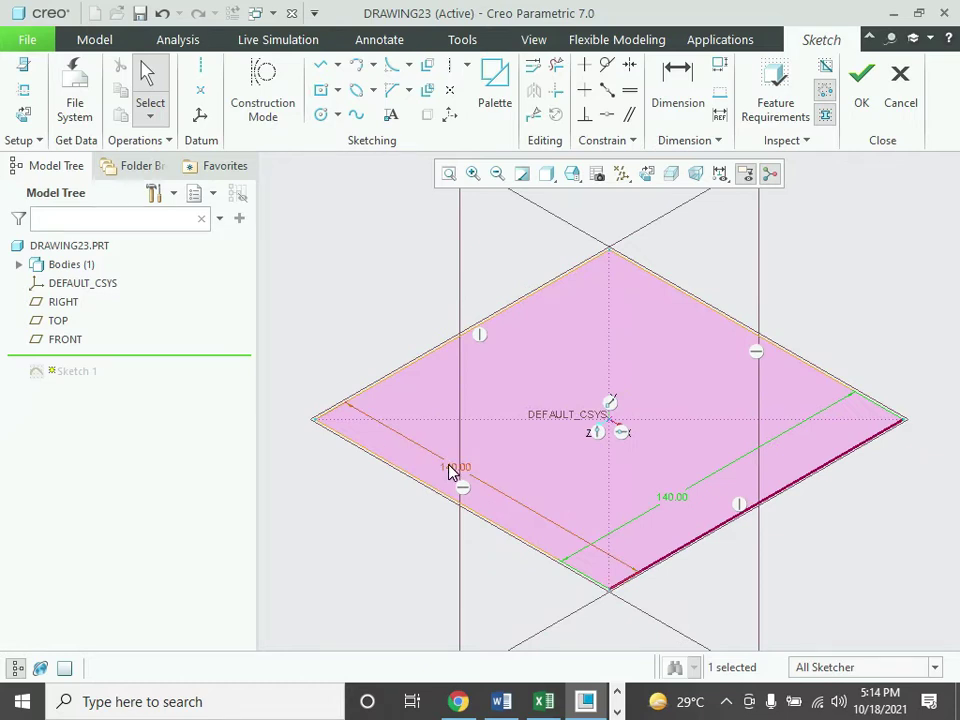
double_click(449, 470)
type("82")
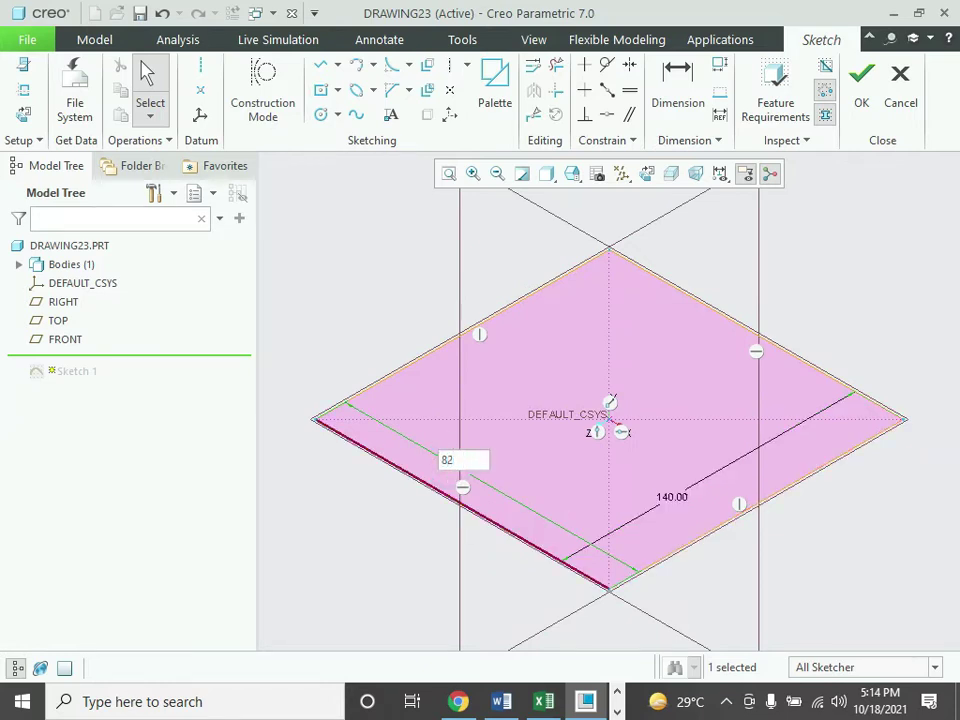
key("Return")
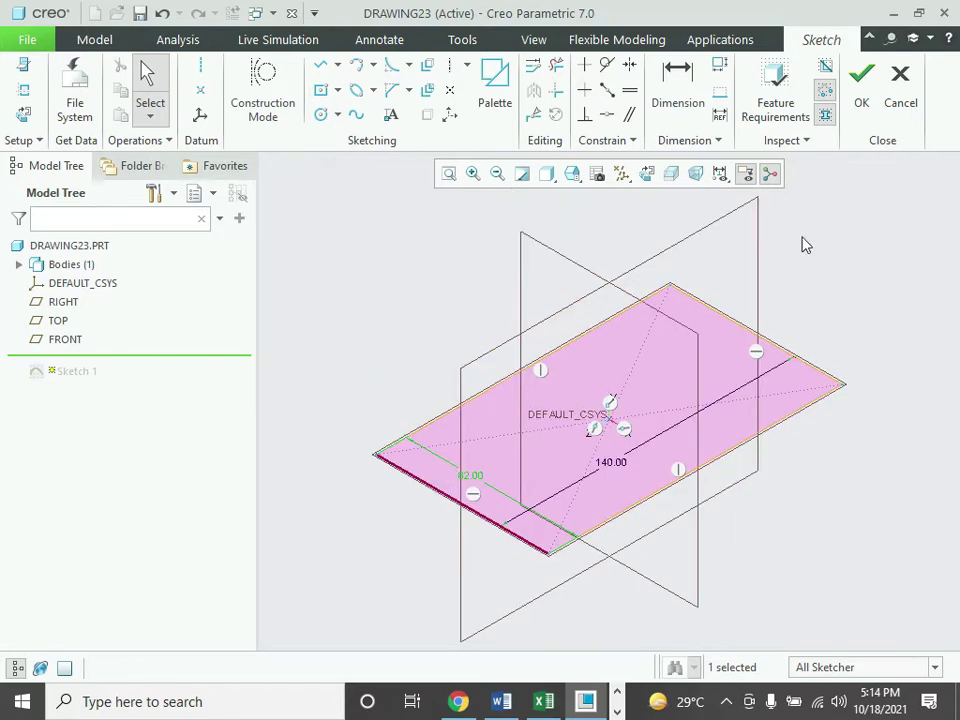
left_click(862, 100)
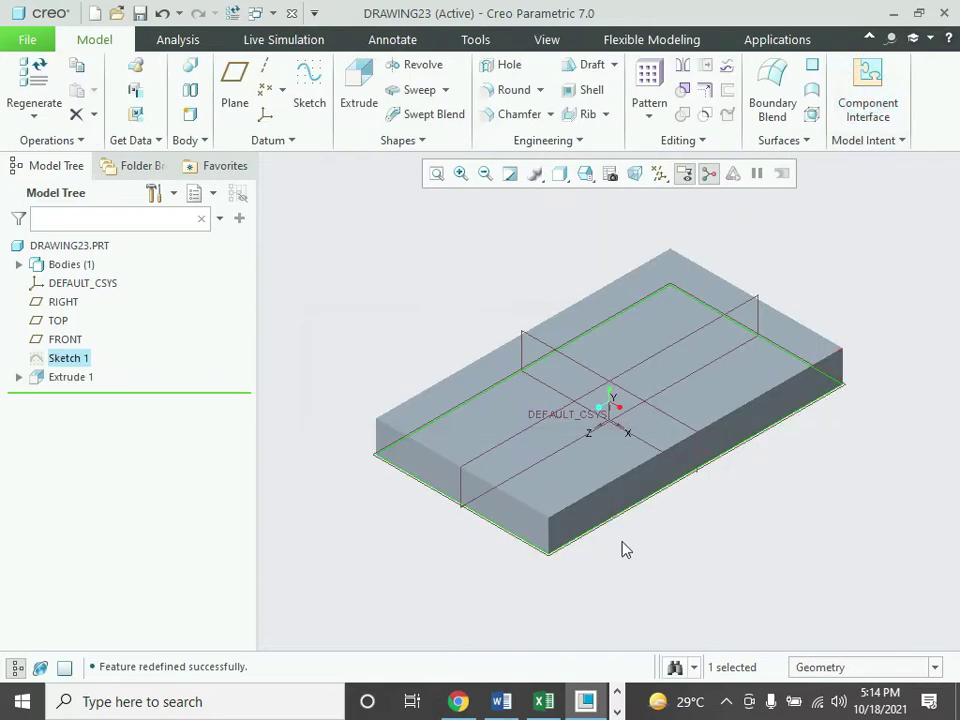
left_click(501, 701)
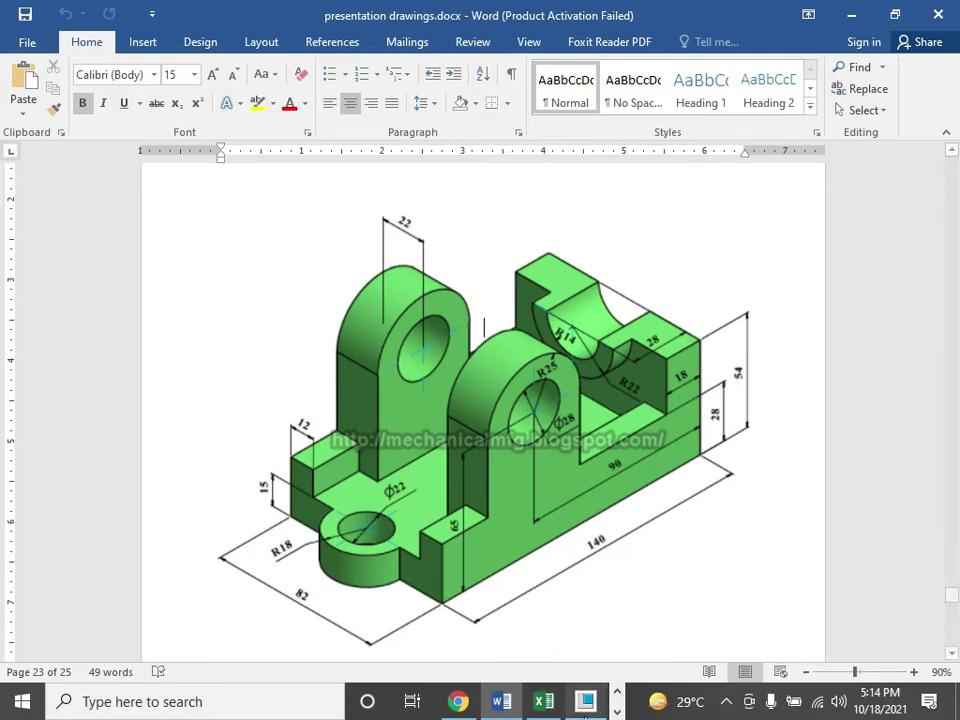
left_click(587, 708)
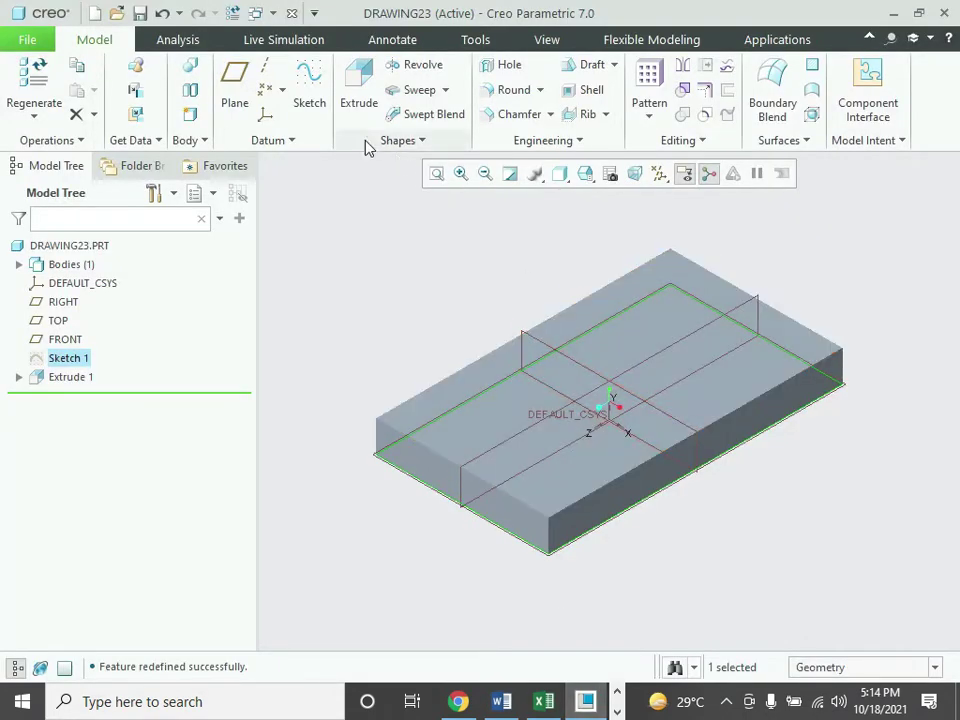
- Begin a sketch on the plate's top face, adding its left and top edges as references
left_click(309, 90)
left_click(621, 306)
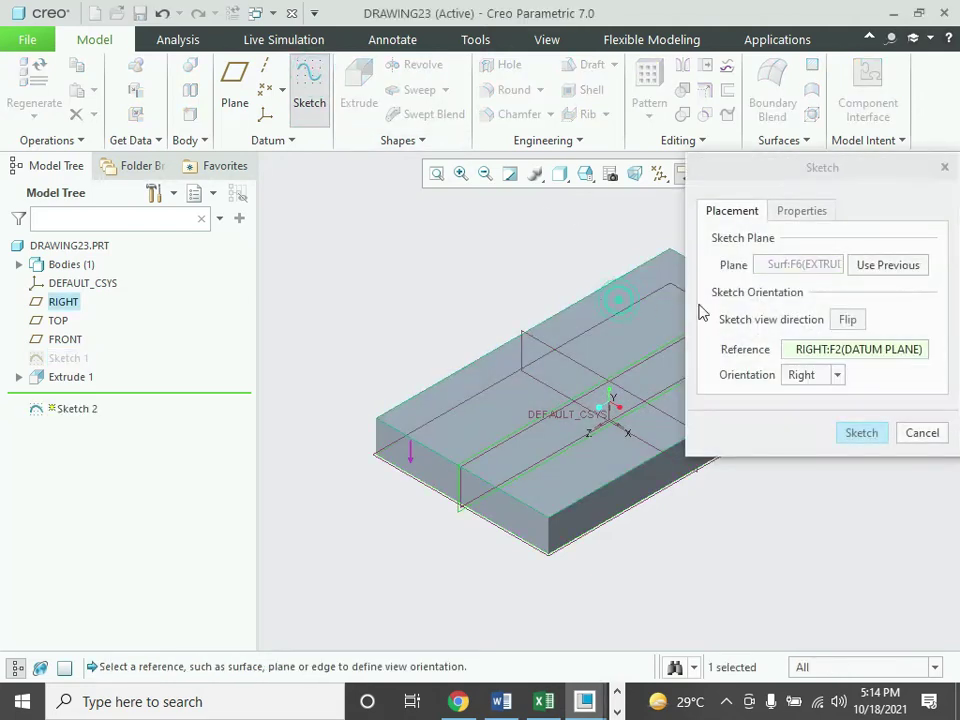
left_click(864, 440)
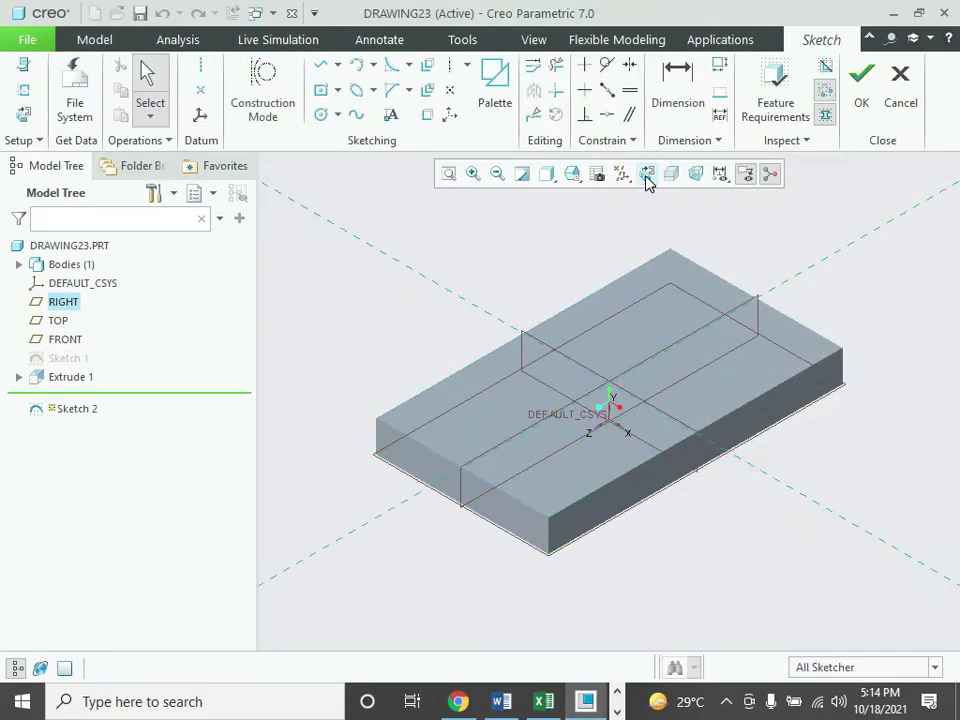
left_click(645, 174)
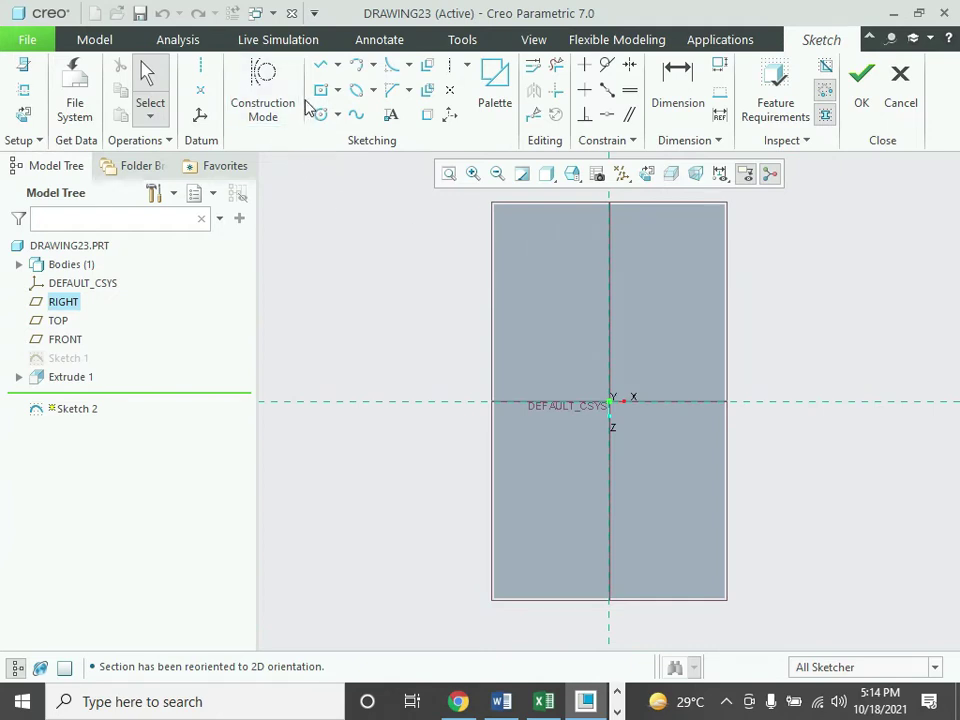
left_click(28, 93)
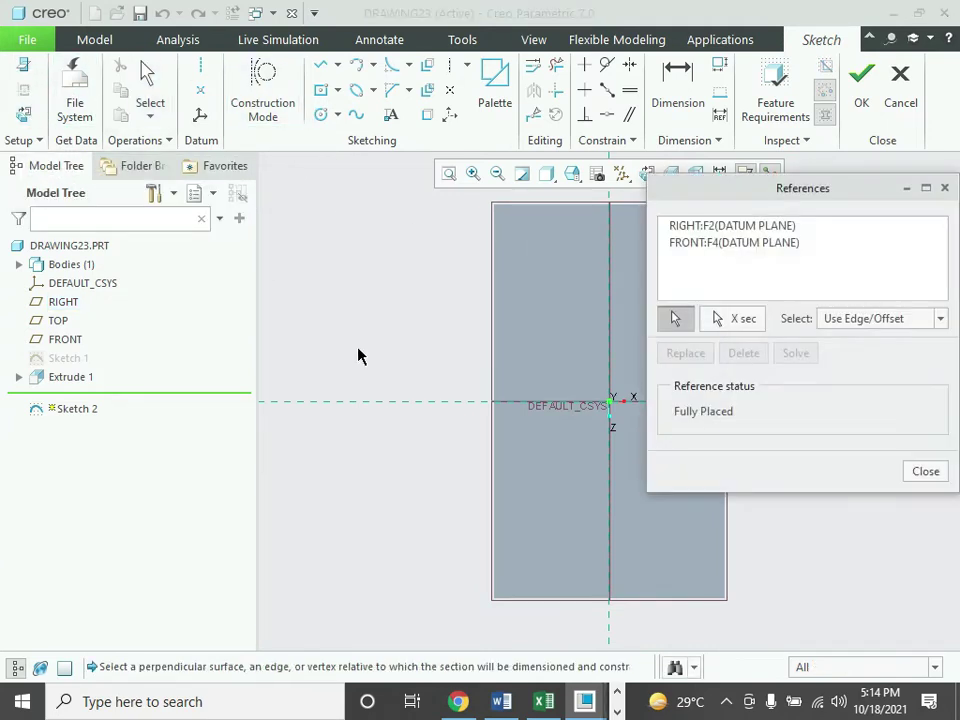
left_click(492, 331)
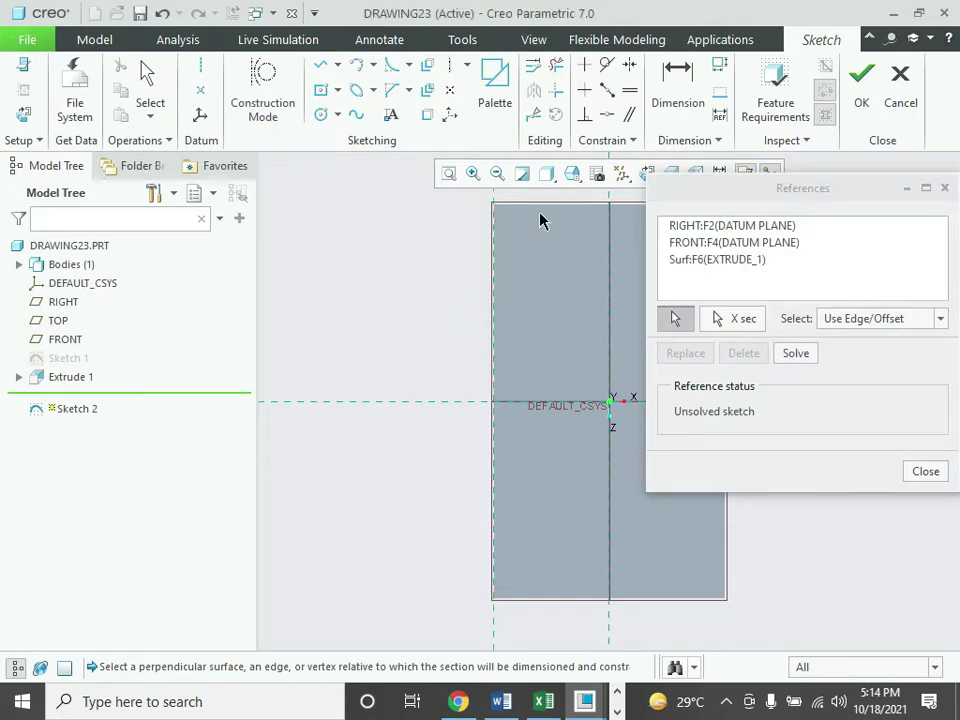
left_click(543, 205)
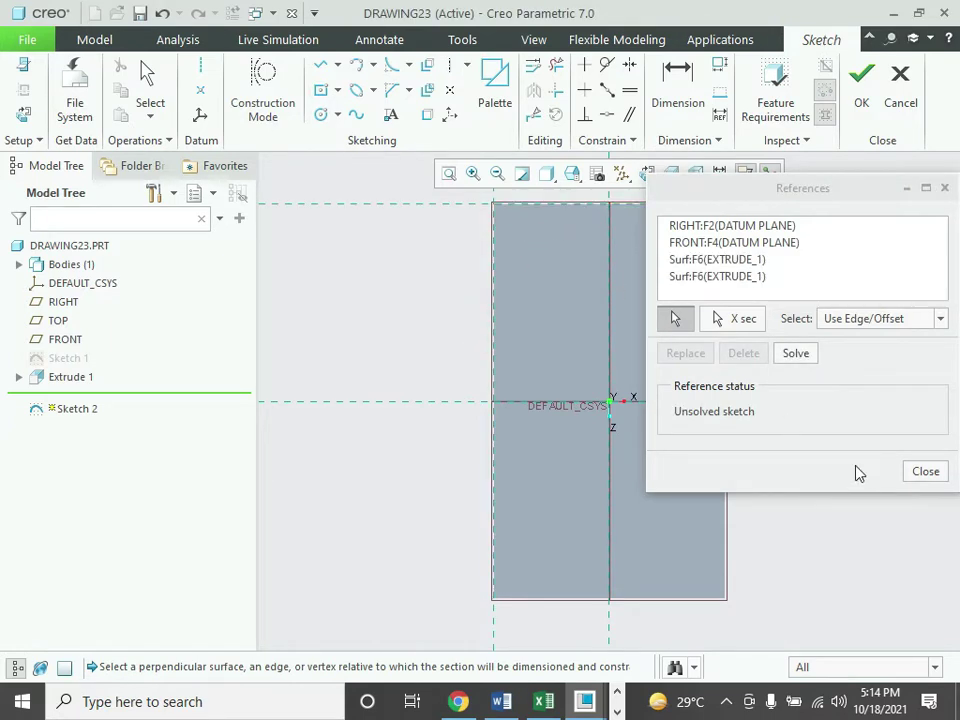
left_click(916, 476)
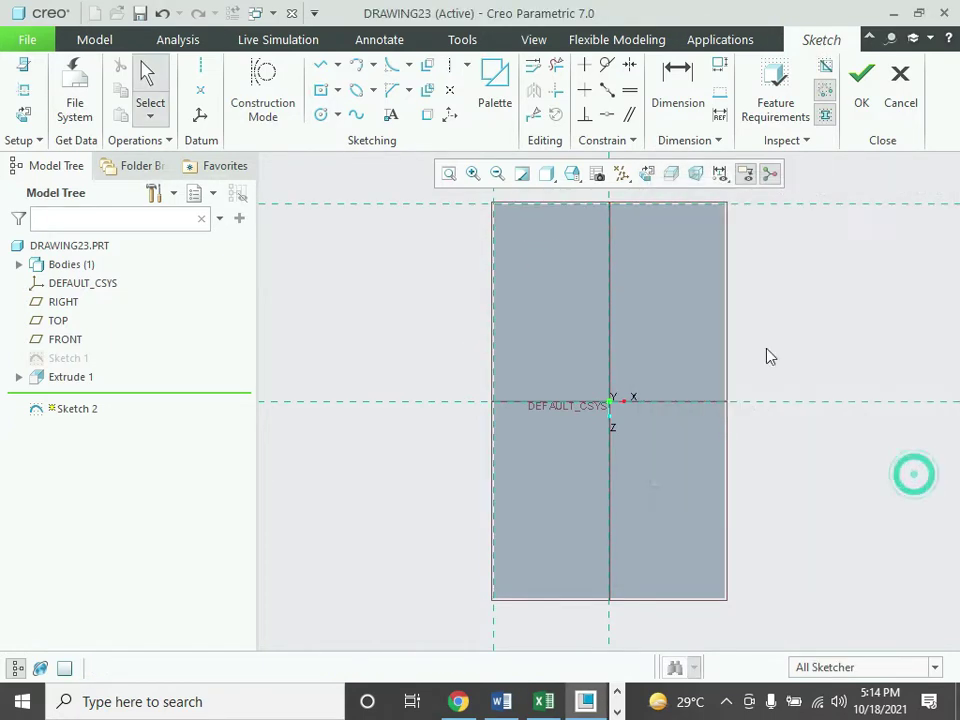
- Draw a corner rectangle across the plate's top end, set its height to 18, and finish
left_click(338, 90)
left_click(349, 117)
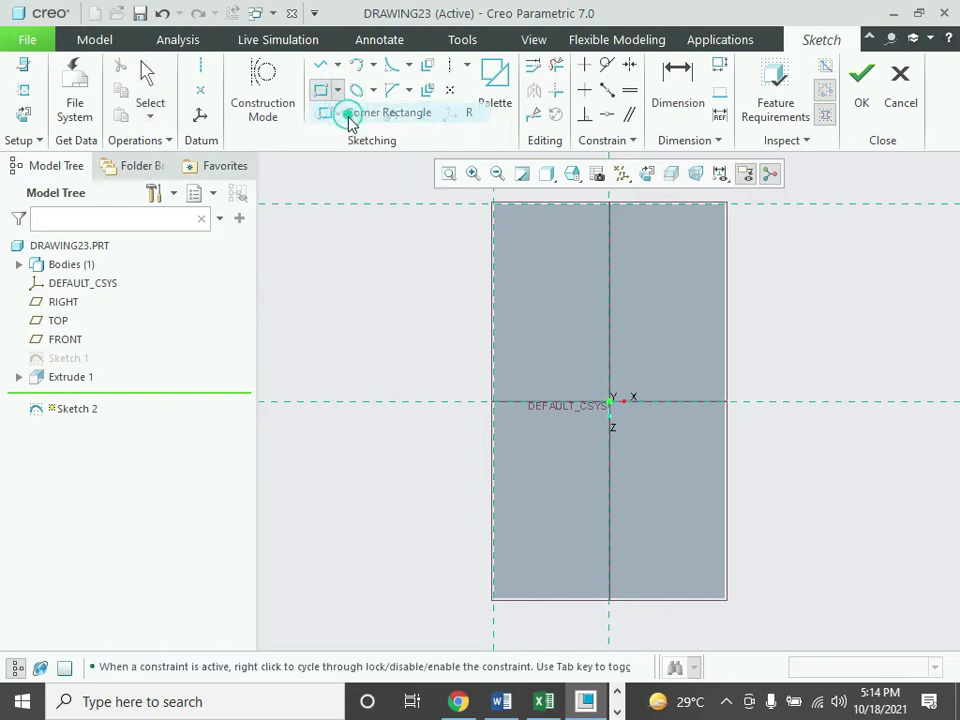
left_click(494, 205)
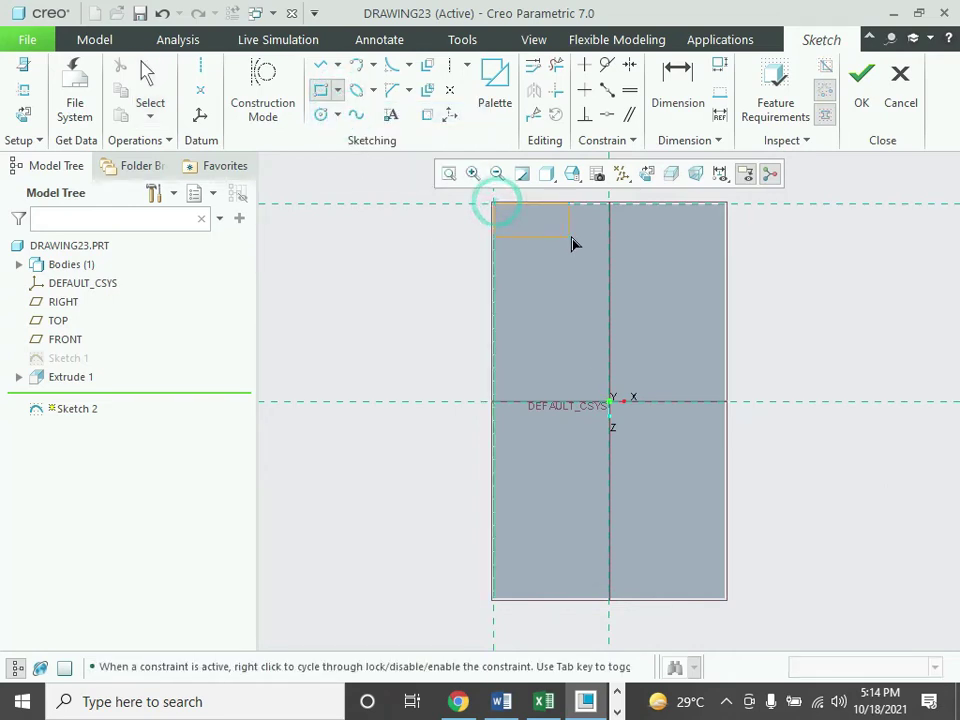
left_click(720, 250)
middle_click(719, 254)
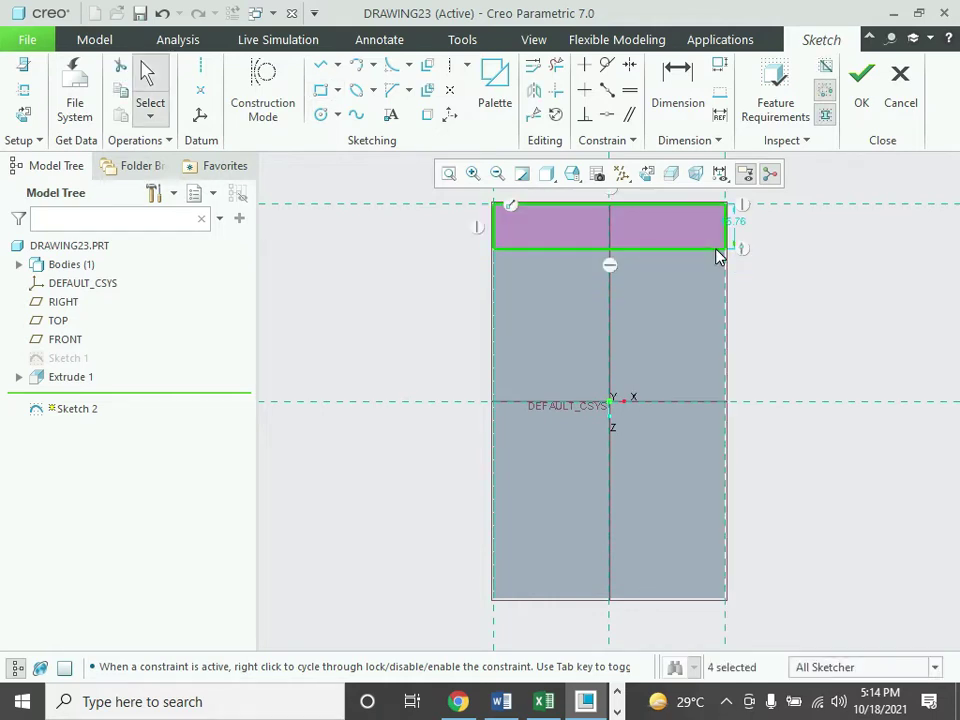
double_click(737, 228)
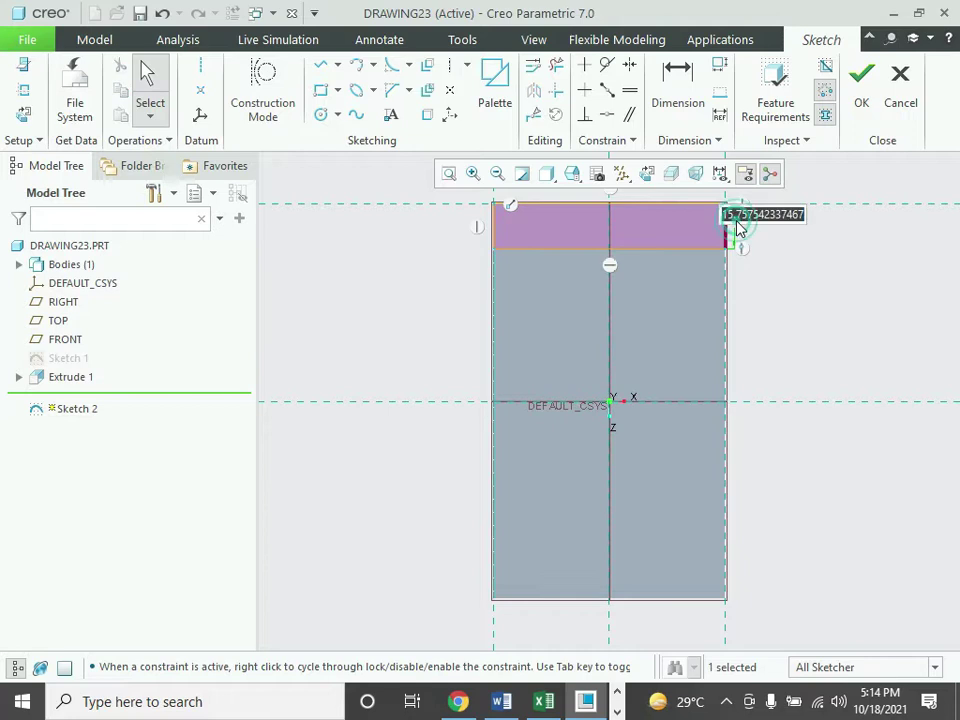
type("18")
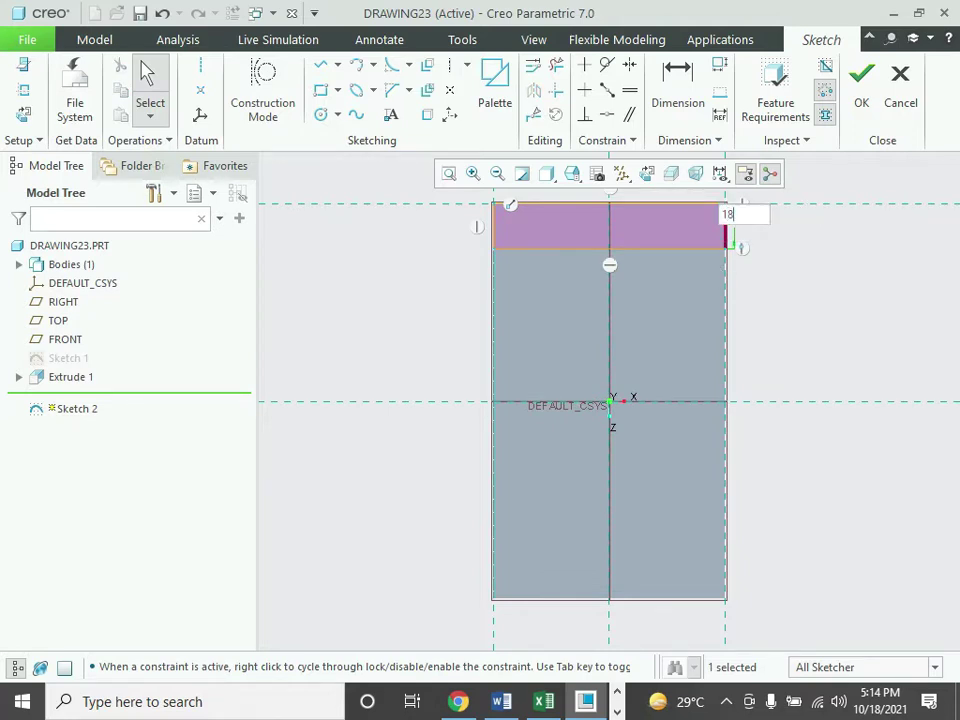
key("Return")
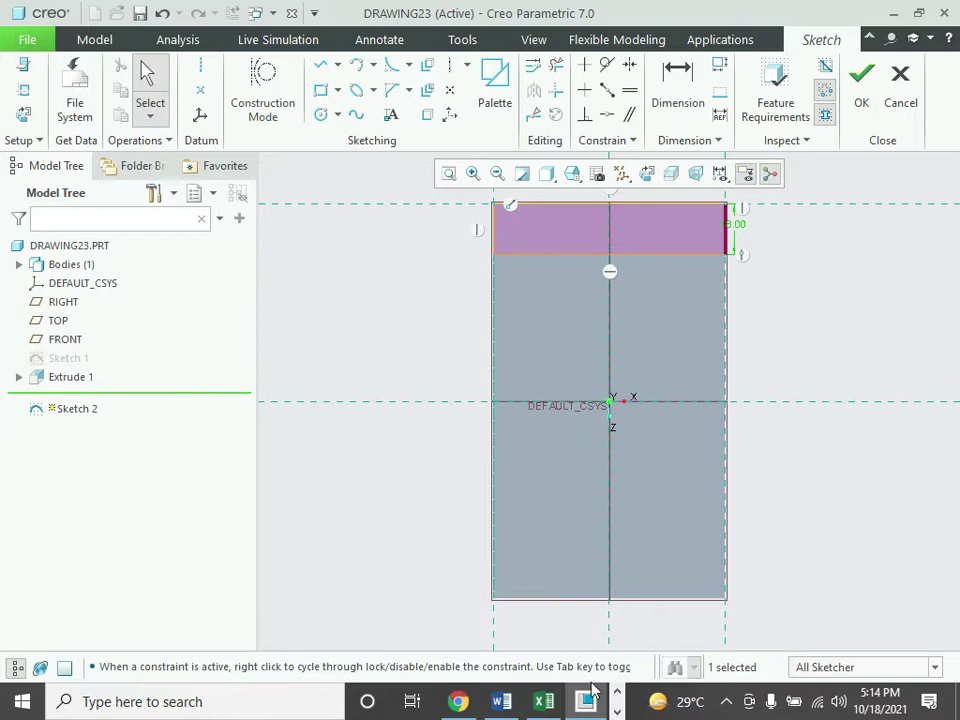
left_click(861, 80)
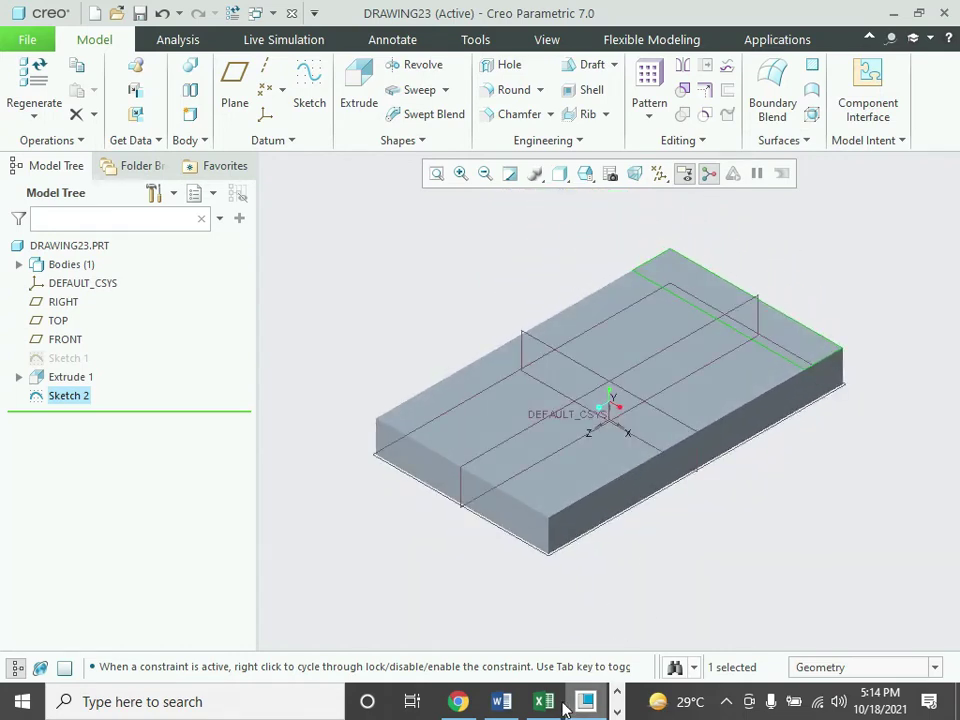
- Launch Calculator from Windows search and move it beside the reference drawing
left_click(501, 701)
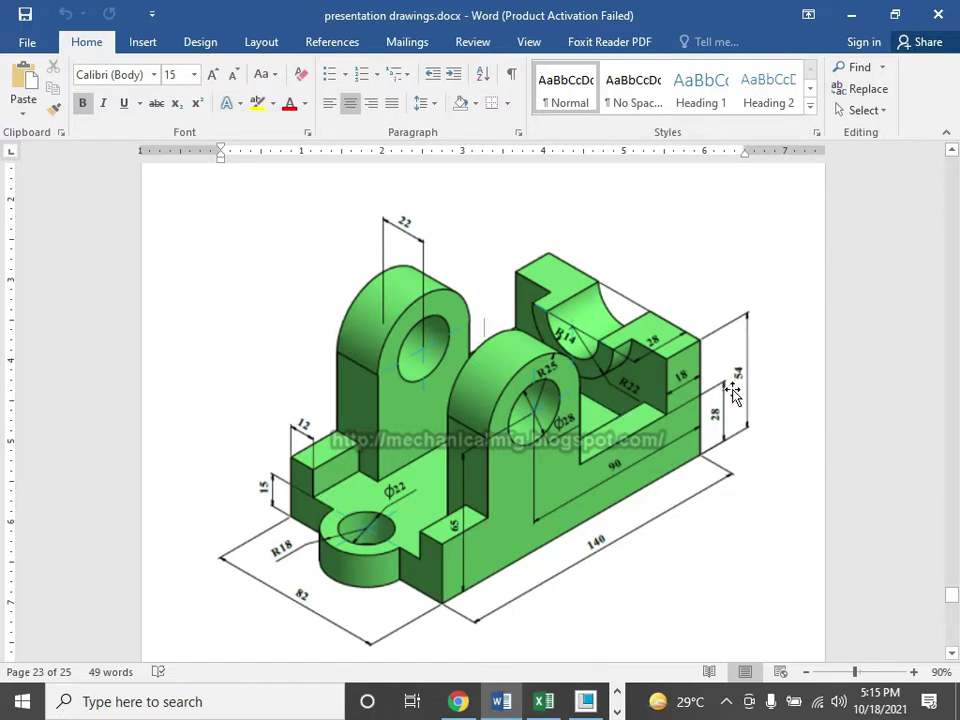
left_click(209, 707)
type("cal")
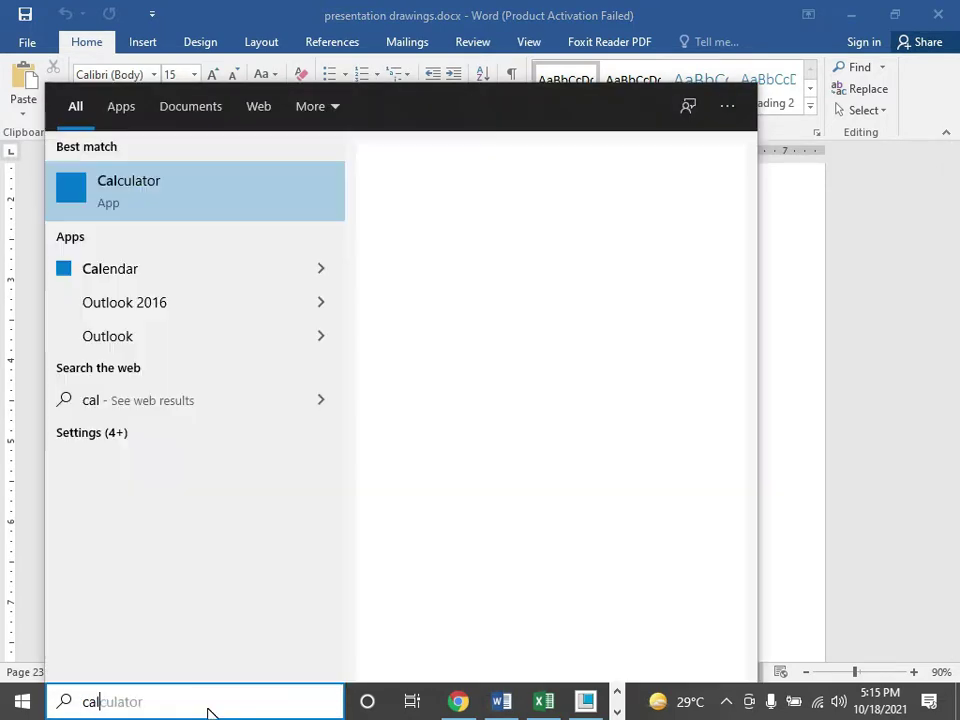
key("Return")
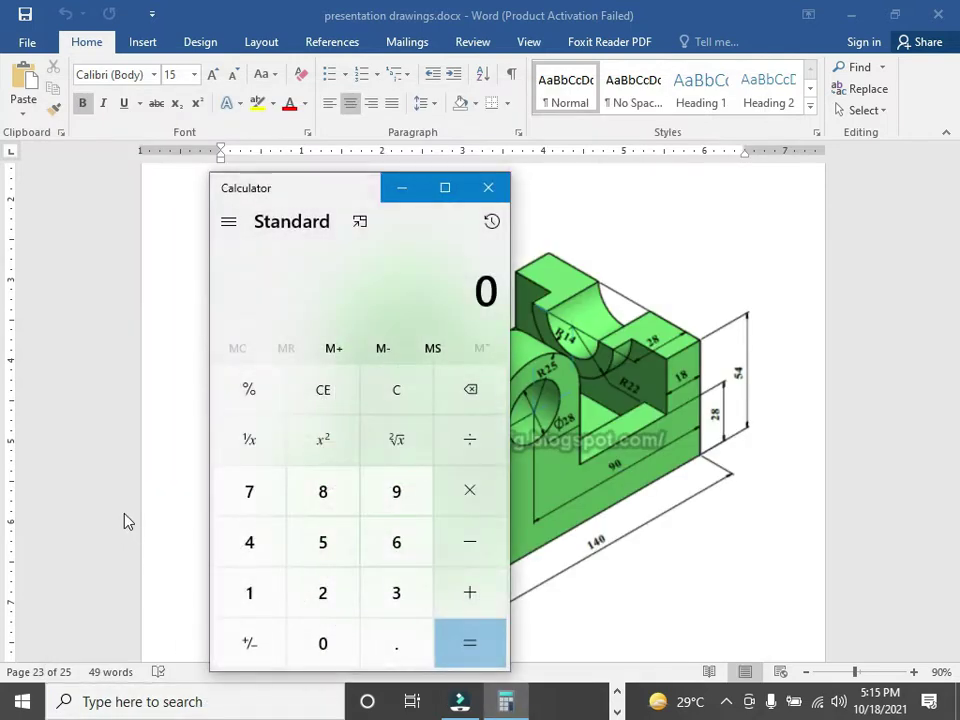
left_click_drag(313, 193, 120, 179)
- Compute 15 − 54 = −39, minimize Calculator, and go back to Creo
left_click(46, 577)
left_click(120, 540)
left_click(267, 535)
left_click(132, 532)
left_click(44, 523)
left_click(257, 628)
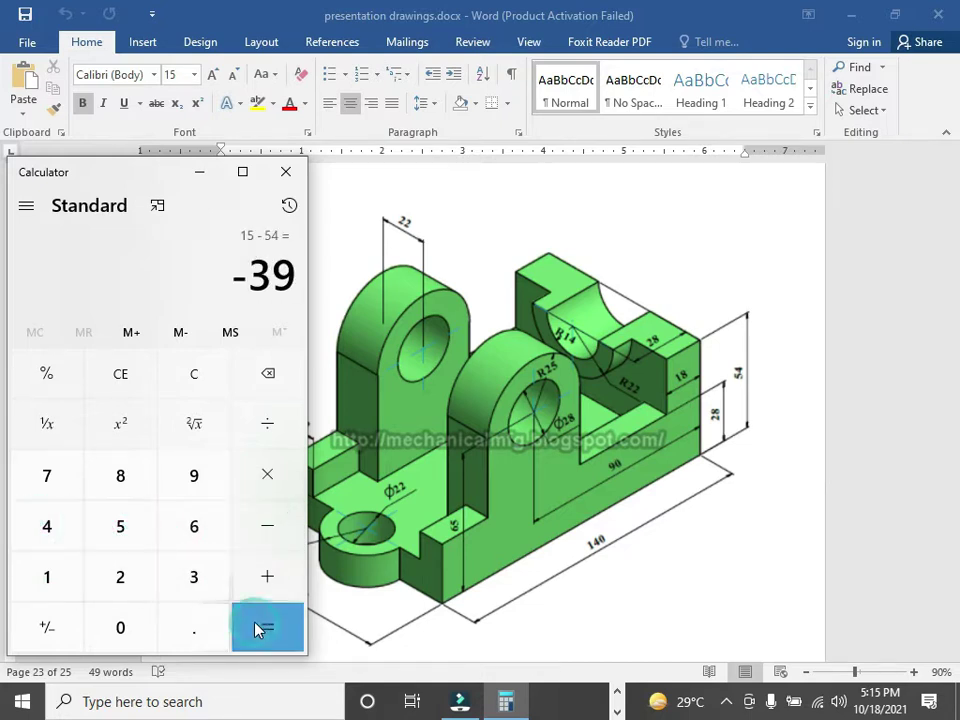
left_click(199, 174)
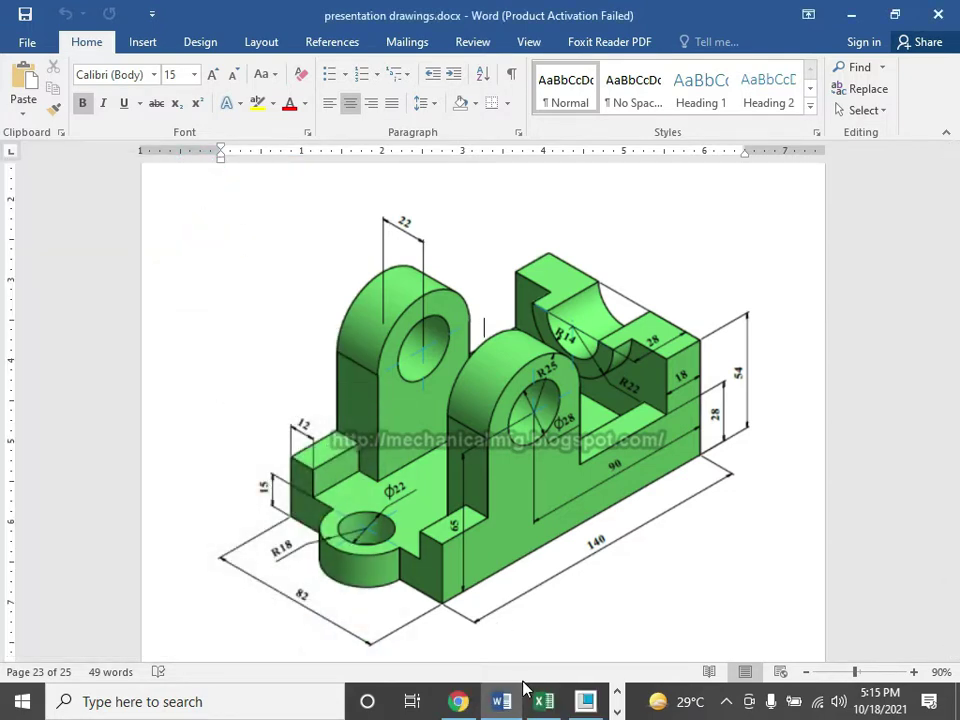
left_click(586, 704)
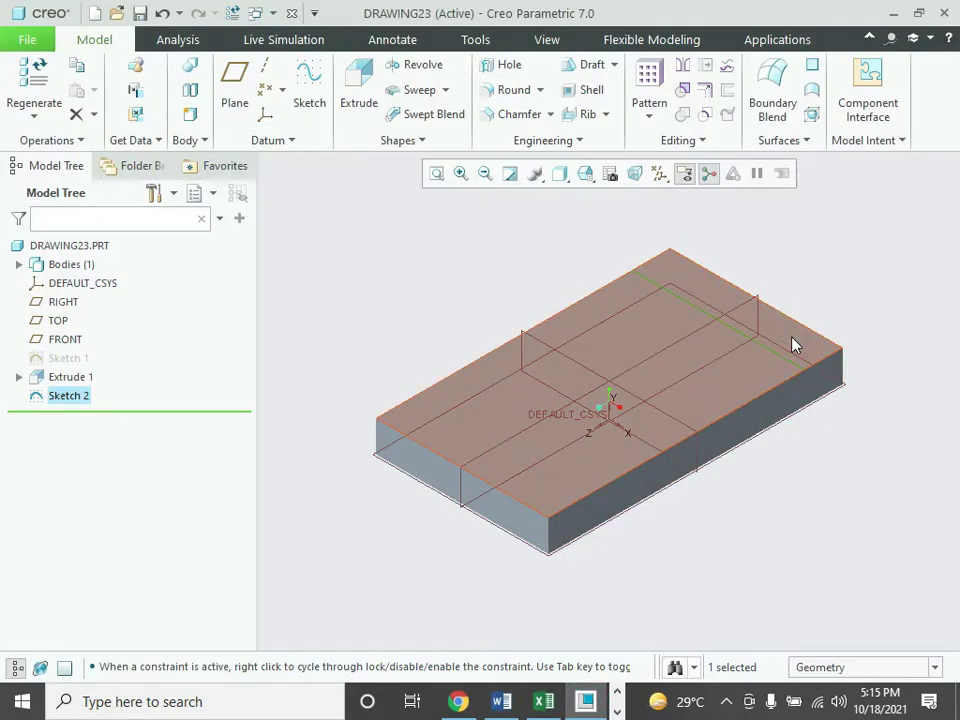
- Extrude Sketch 2 to a depth of 39 to create Extrude 2
left_click(358, 88)
double_click(231, 88)
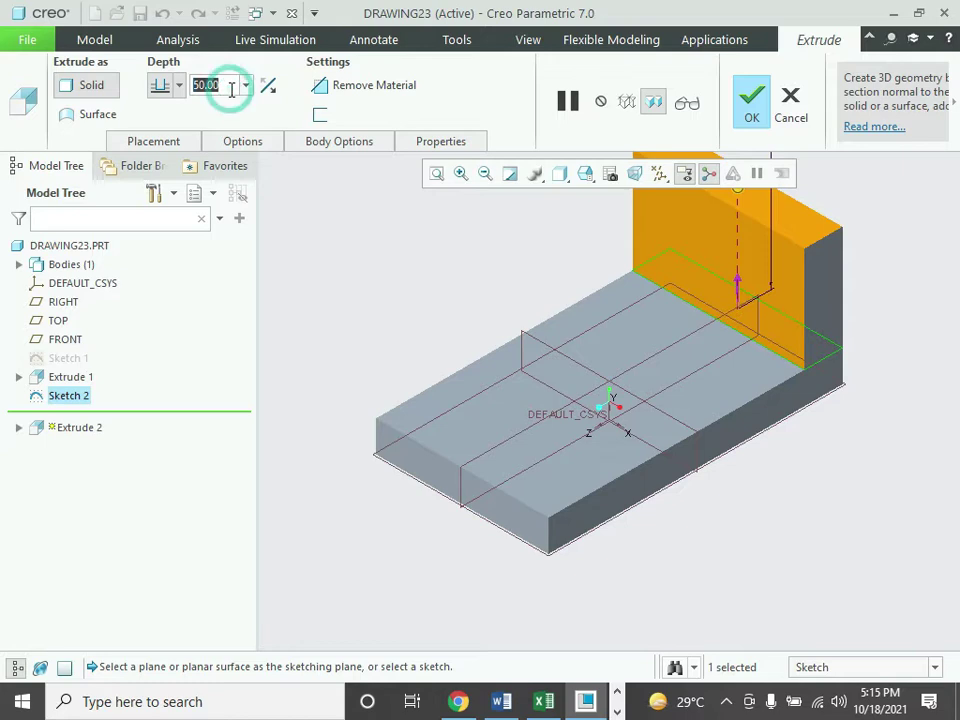
type("35")
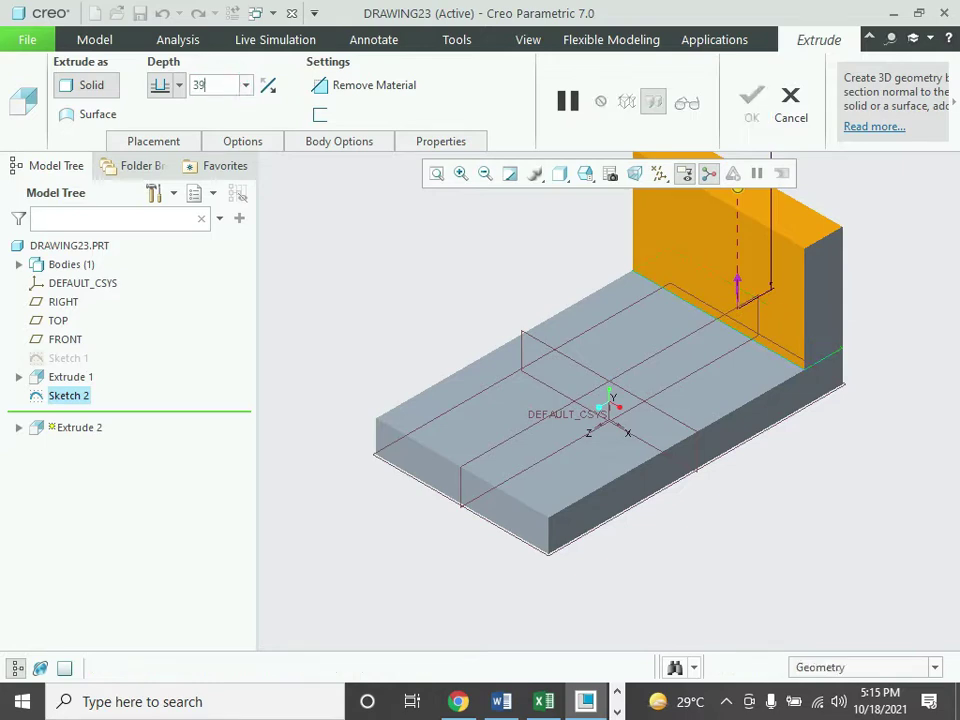
key("Return")
left_click(755, 100)
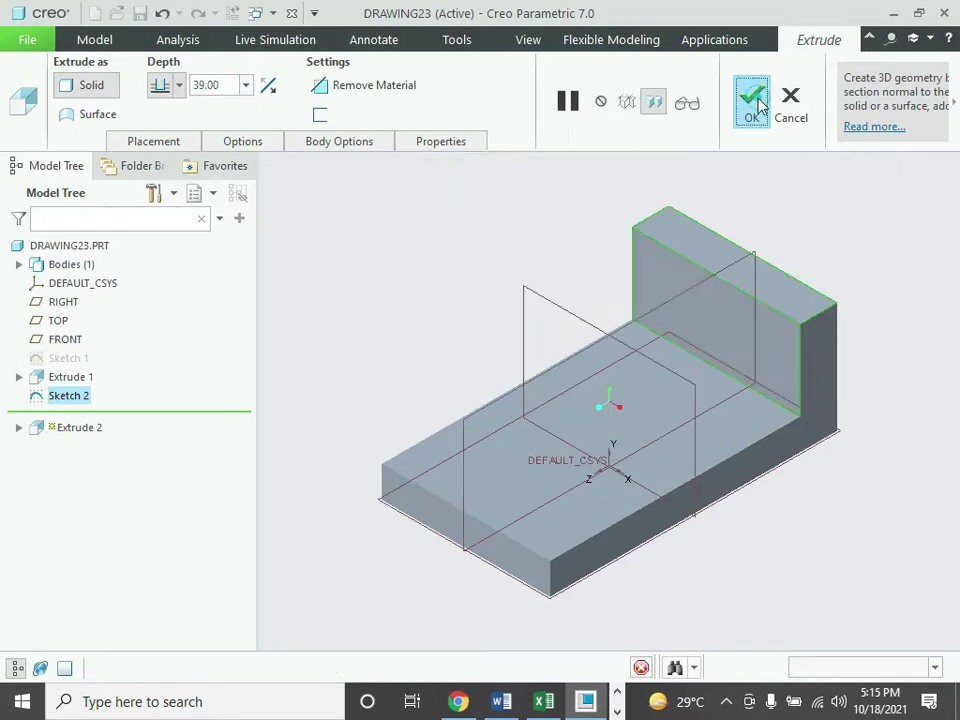
scroll(793, 370, "down", 1)
scroll(820, 388, "up", 2)
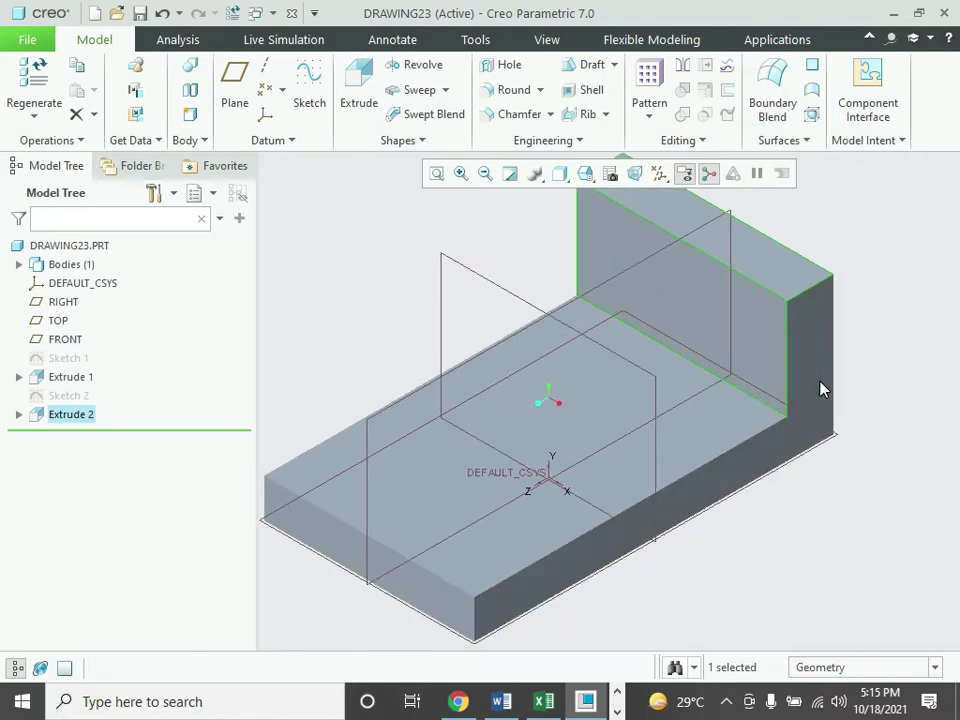
- Review the reference drawing, then orbit the model to see the new wall
left_click(502, 701)
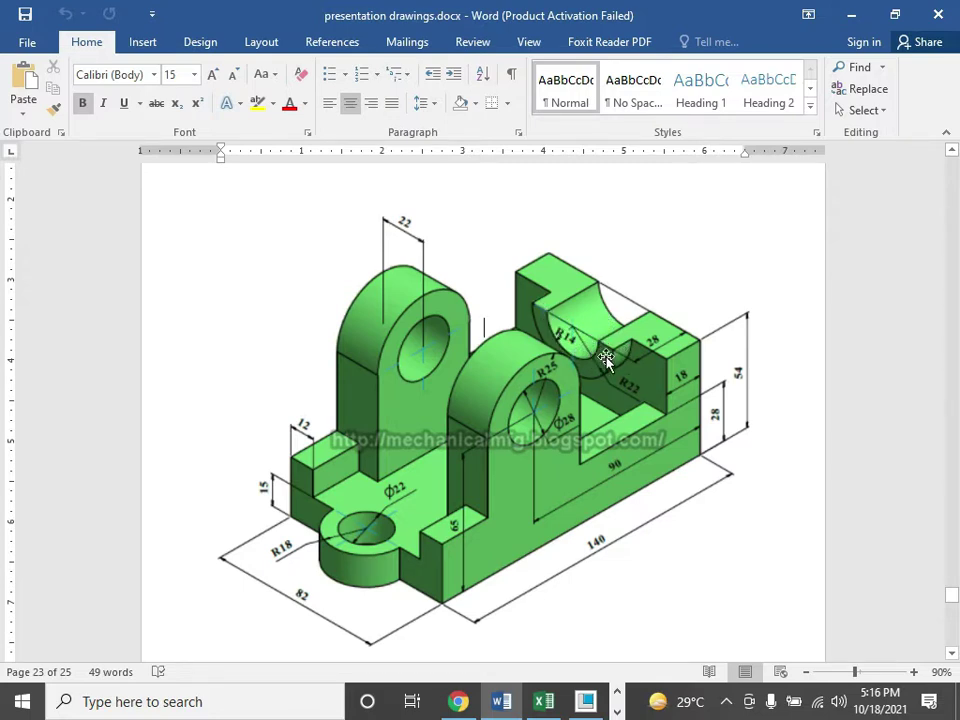
left_click(587, 704)
mouse_move(785, 524)
middle_mouse_down()
mouse_move(722, 506)
mouse_move(686, 540)
mouse_move(583, 296)
middle_mouse_up()
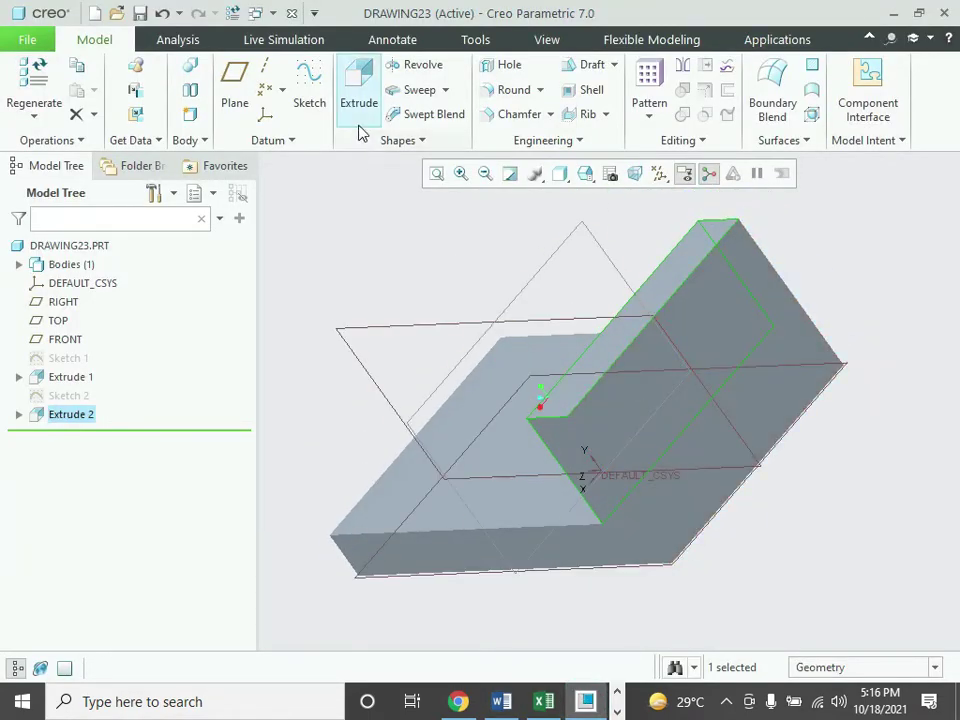
- Start a new sketch on the upright wall's face, viewed straight on
left_click(309, 92)
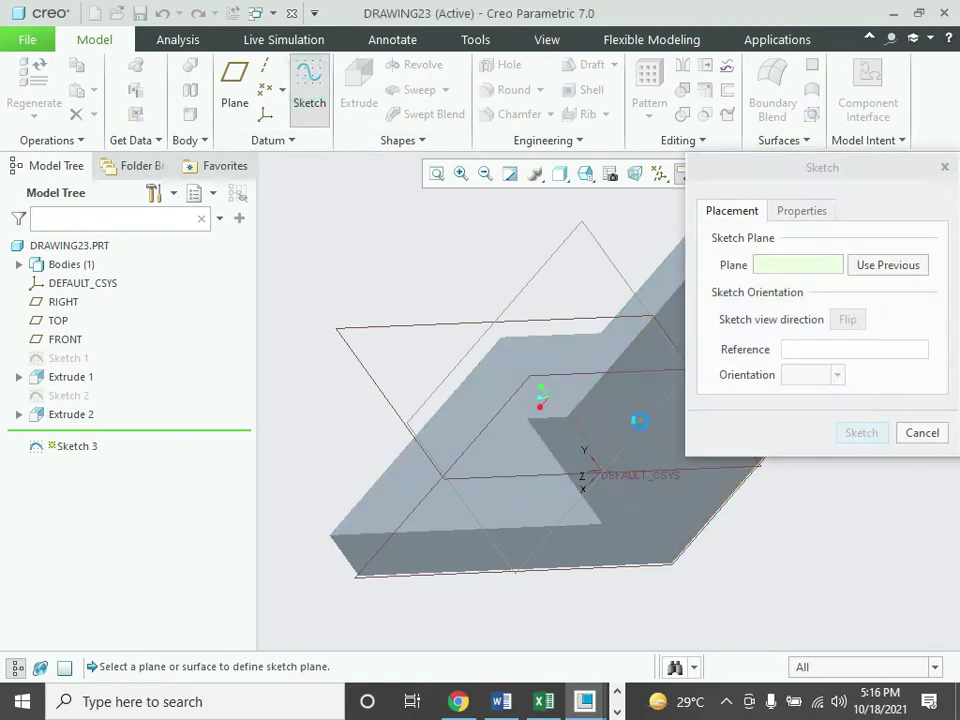
left_click(639, 421)
left_click(862, 433)
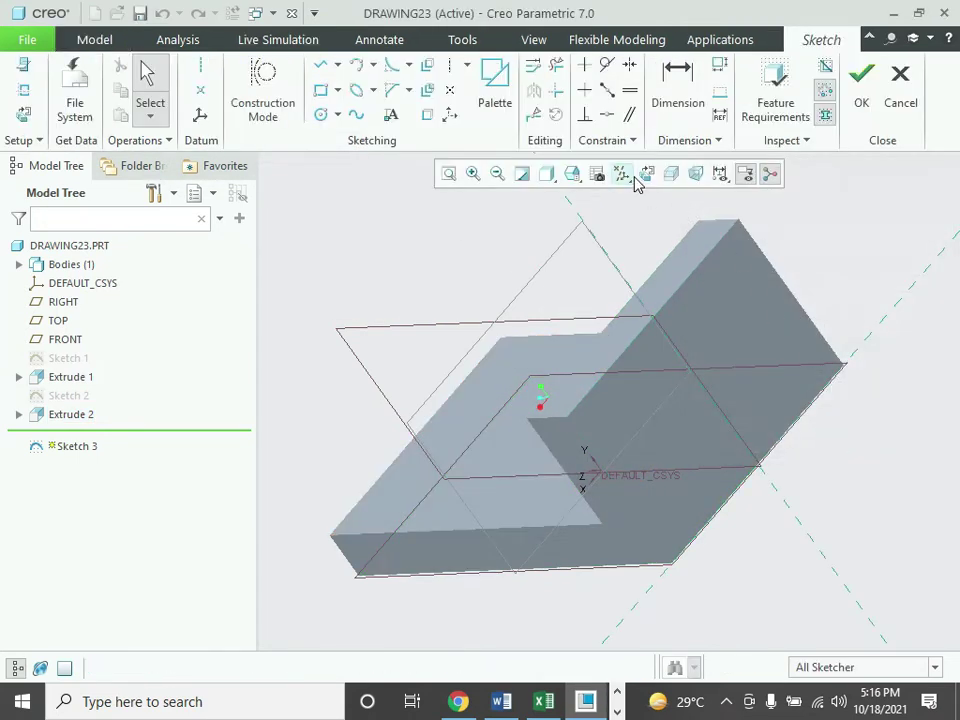
left_click(645, 173)
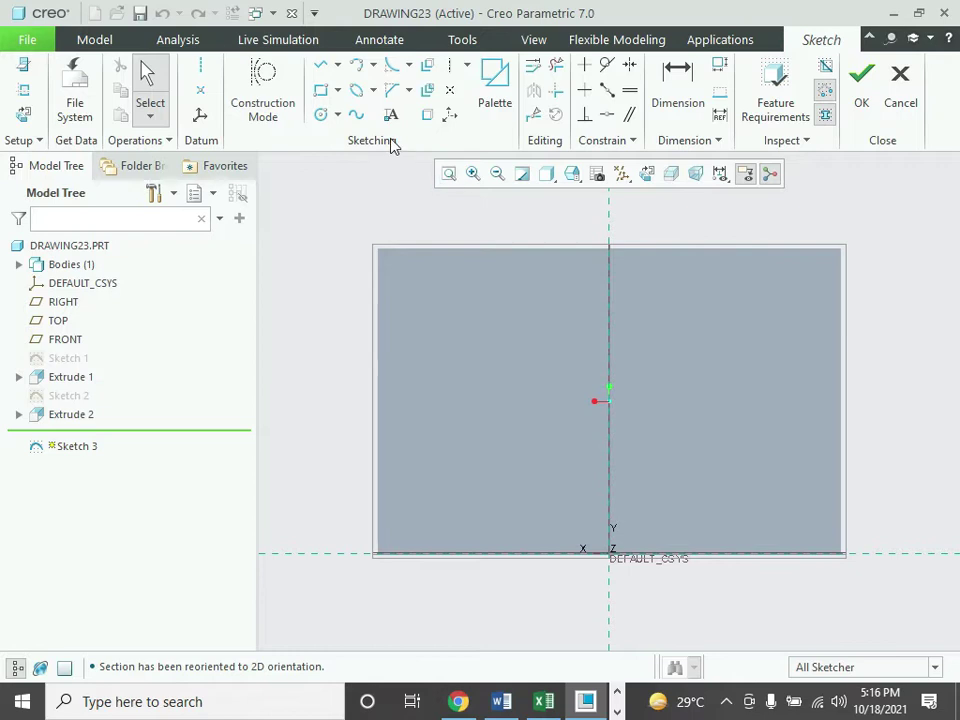
- Draw a circle centred on the wall's top edge, set its diameter to 28, and finish Sketch 3
left_click(326, 115)
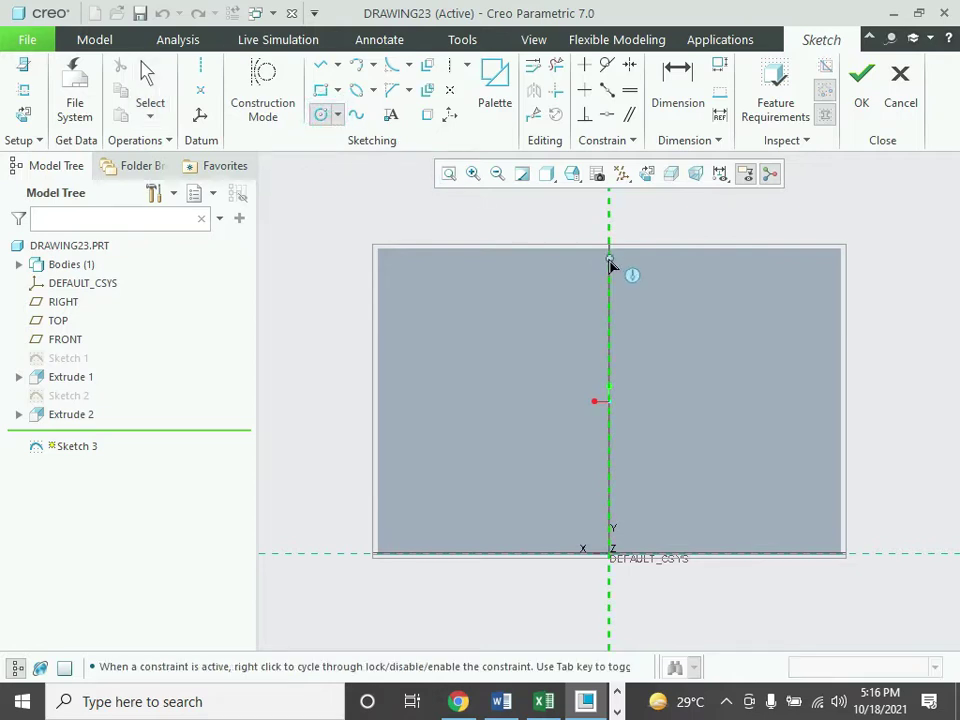
left_click(608, 248)
left_click(693, 306)
middle_click(693, 306)
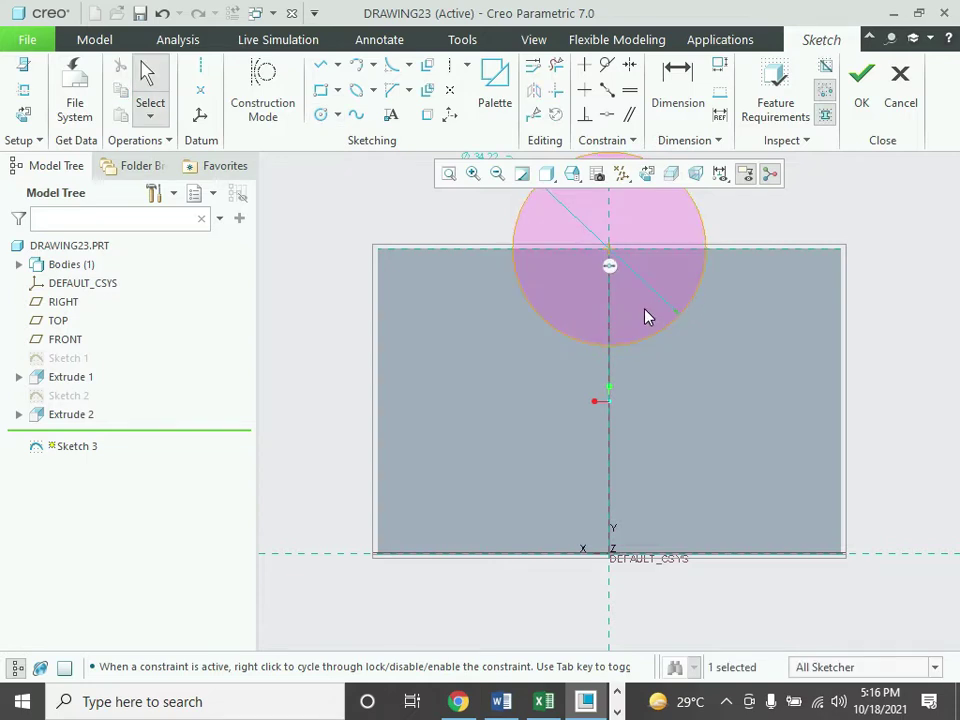
scroll(644, 312, "down", 3)
double_click(546, 231)
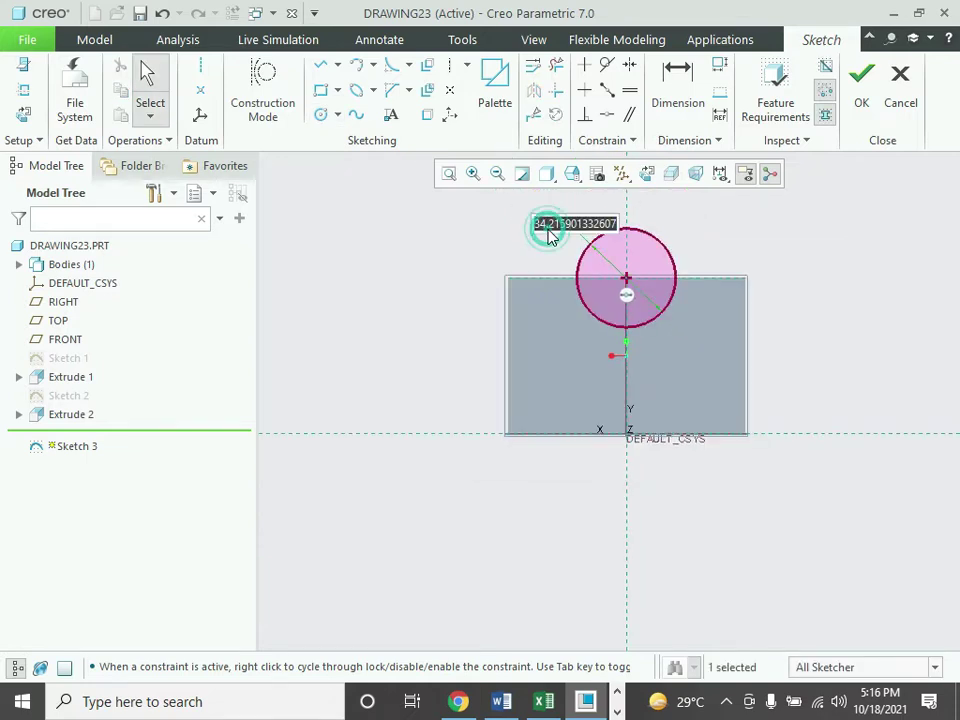
type("14")
key("Return")
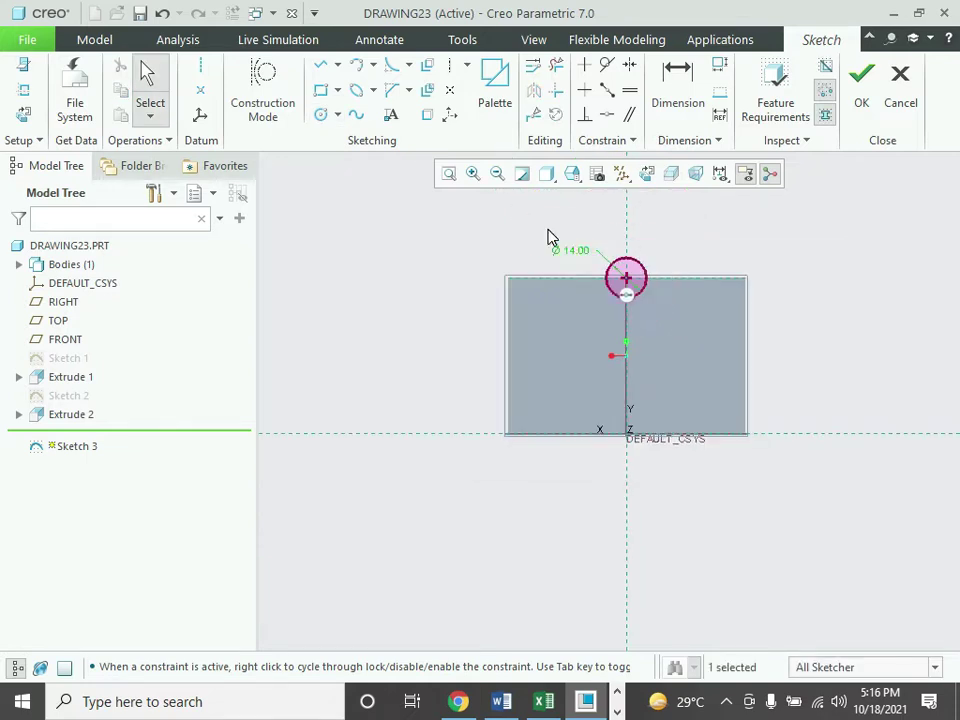
double_click(567, 256)
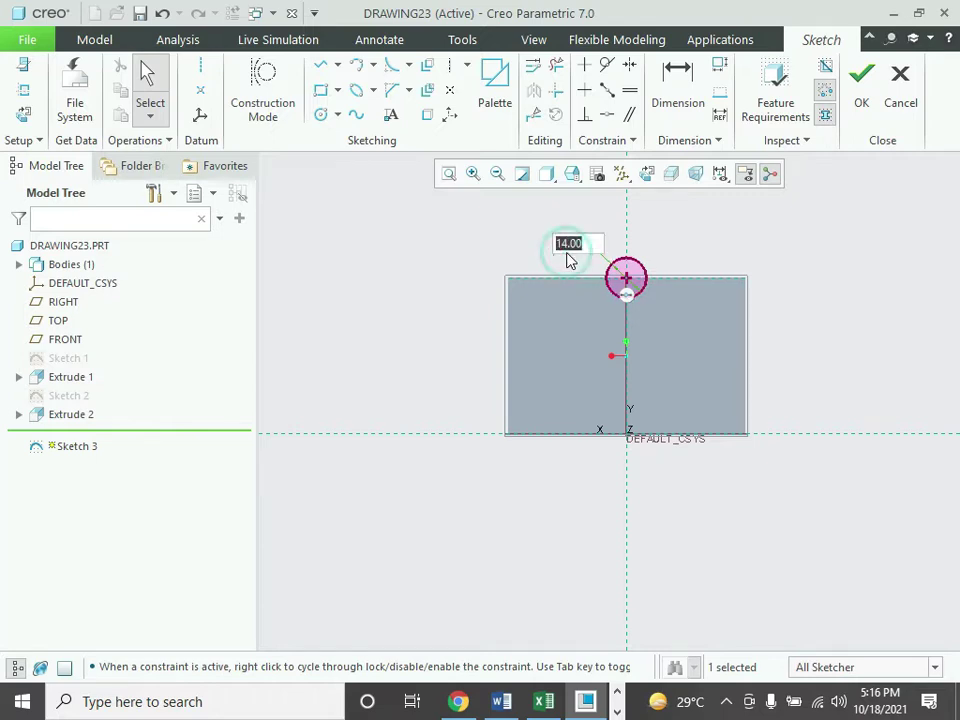
type("28")
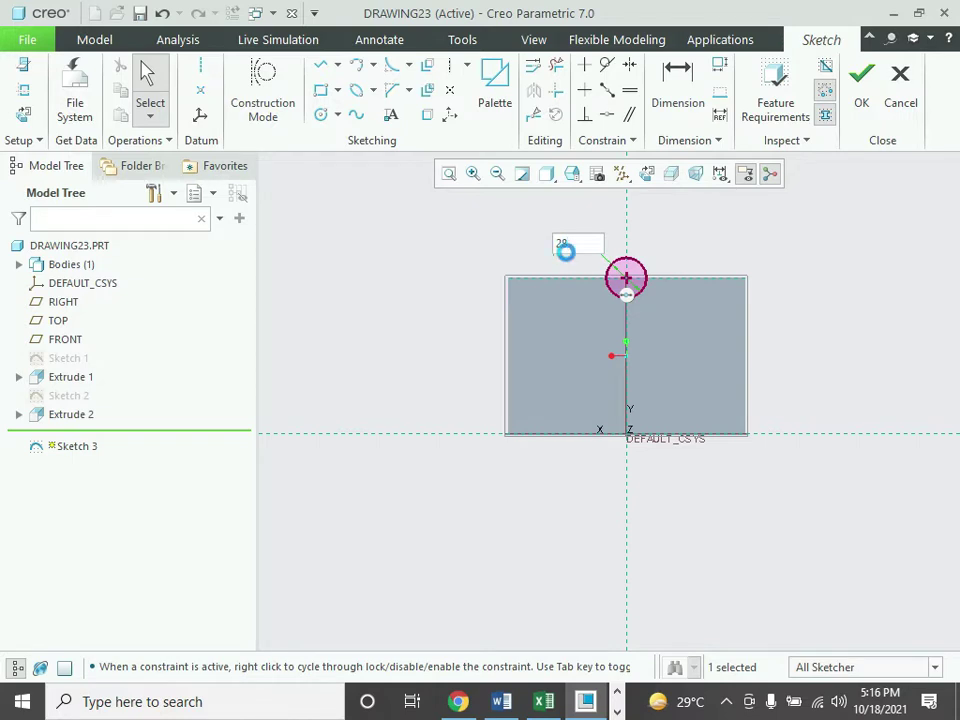
key("Return")
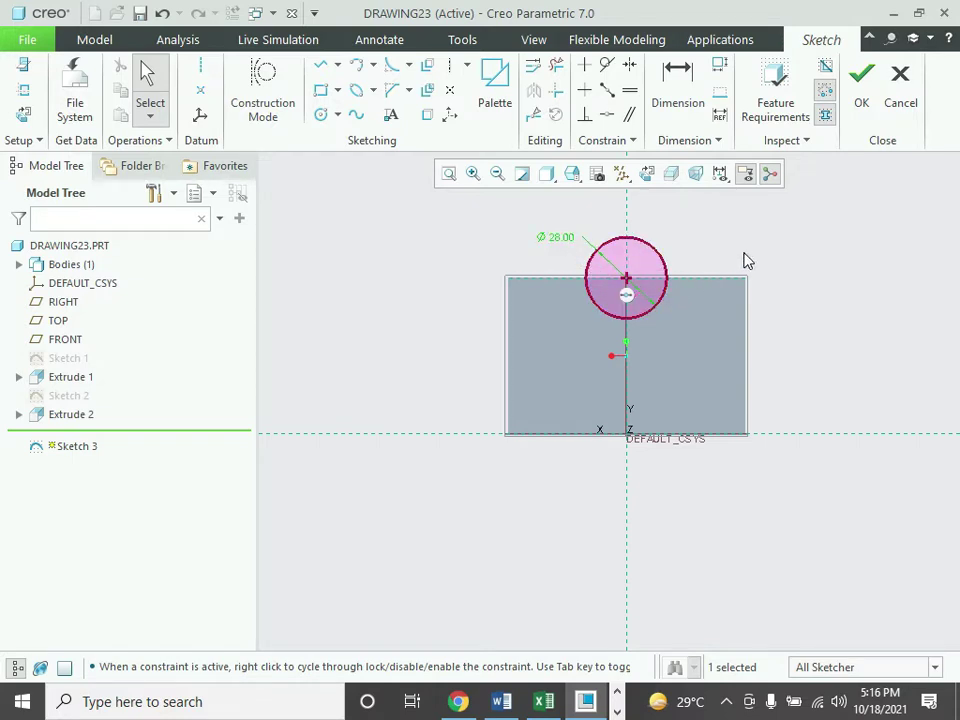
left_click(859, 94)
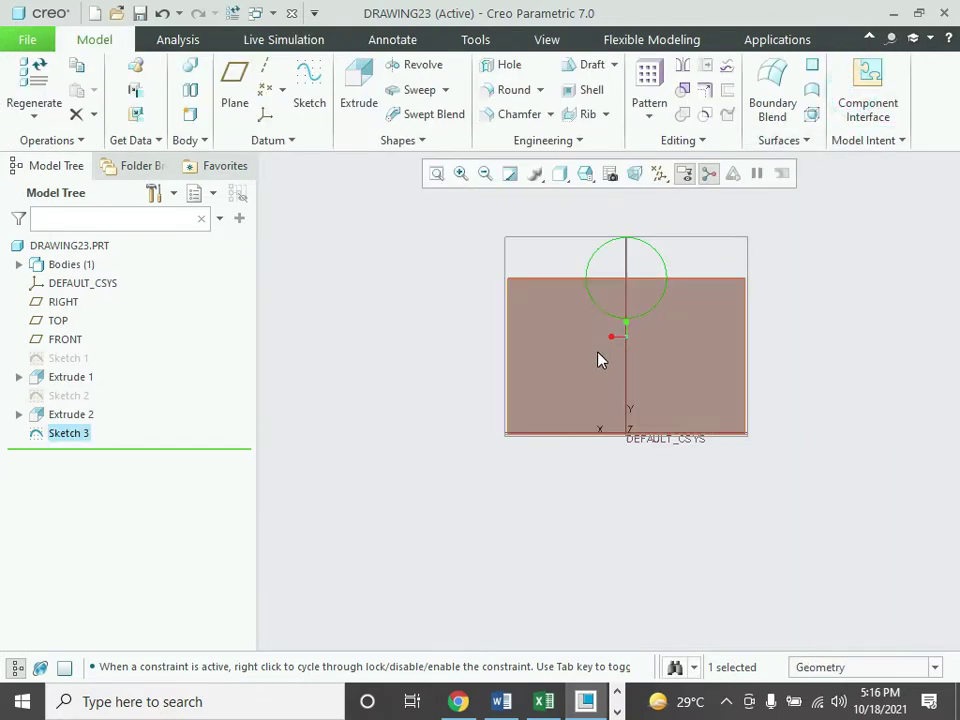
- Extrude Sketch 3 as a 28-deep remove-material cut, flipped into the wall
key("ctrl+d")
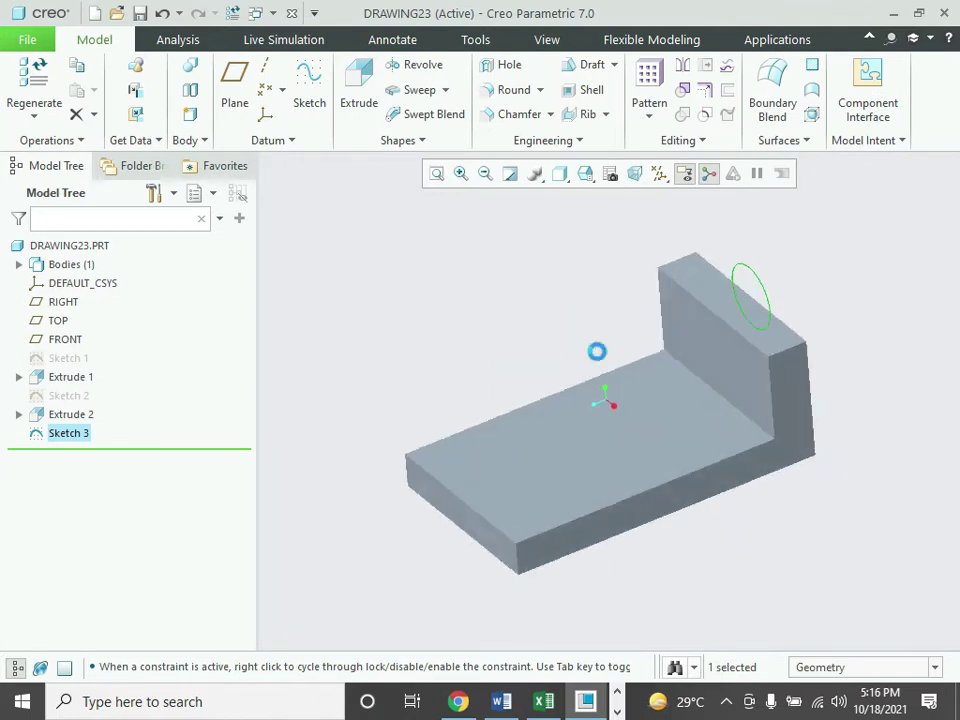
left_click(354, 84)
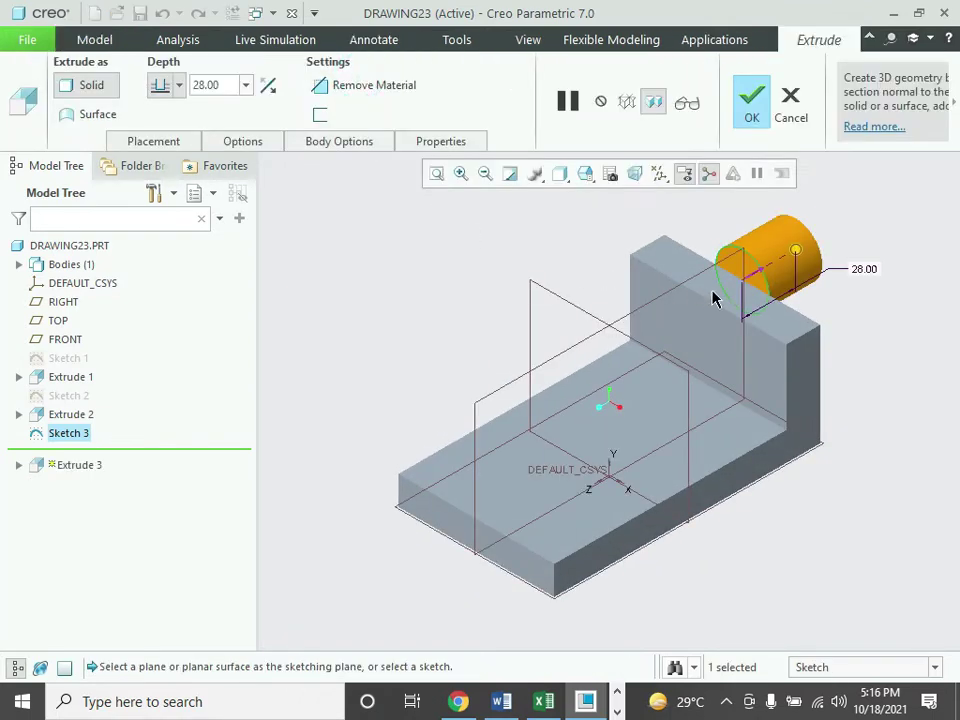
left_click(764, 270)
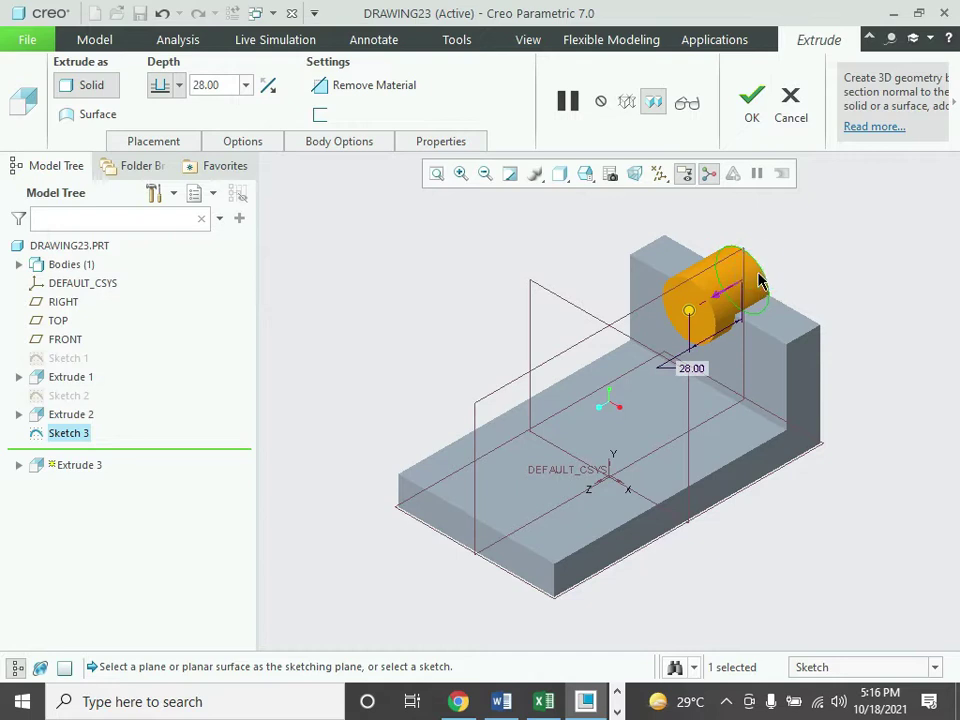
left_click(382, 88)
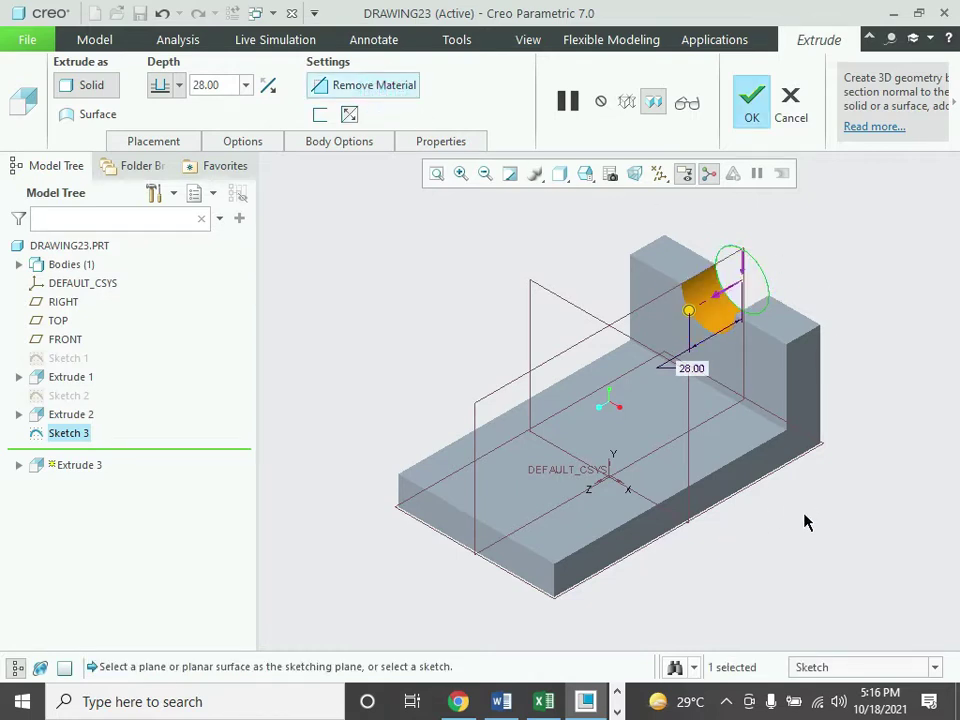
left_click(748, 114)
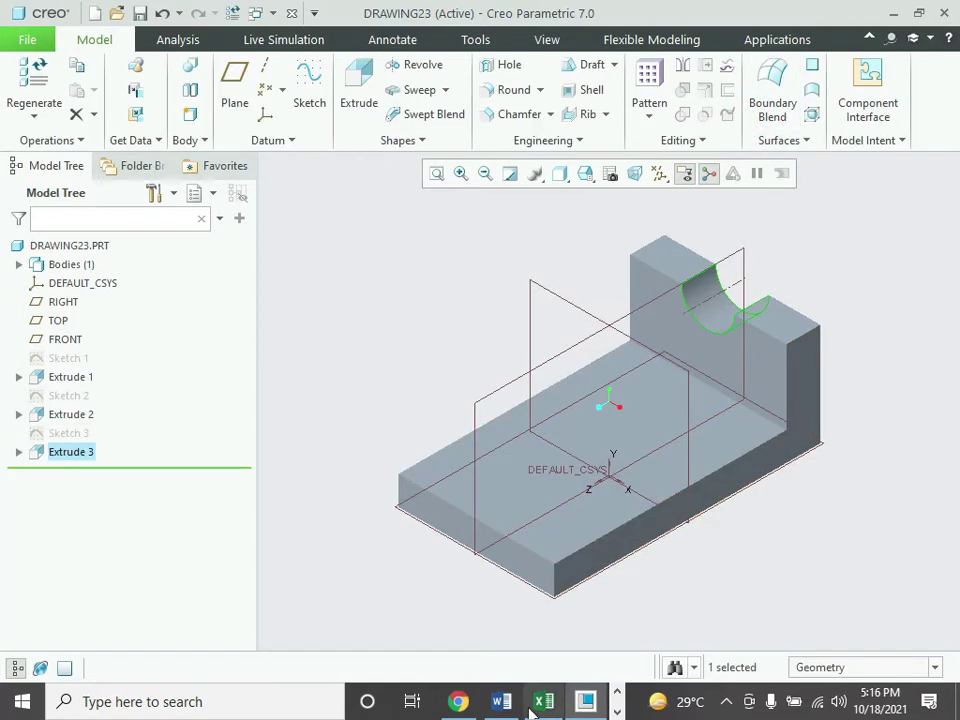
left_click(501, 701)
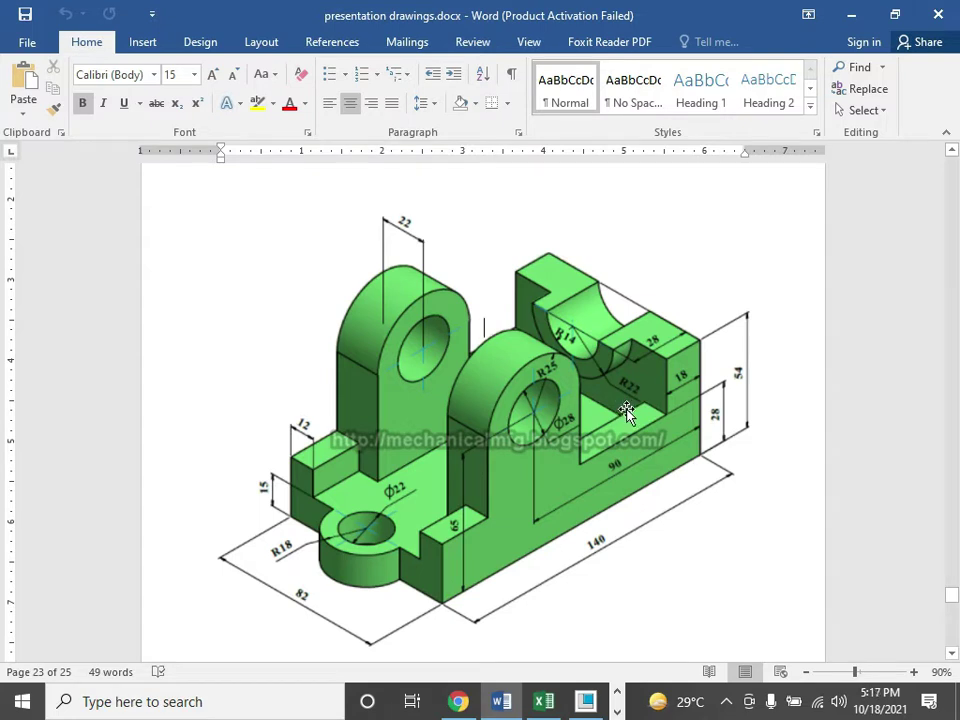
left_click(587, 702)
mouse_move(407, 422)
middle_mouse_down()
mouse_move(358, 418)
mouse_move(300, 434)
mouse_move(285, 420)
middle_mouse_up()
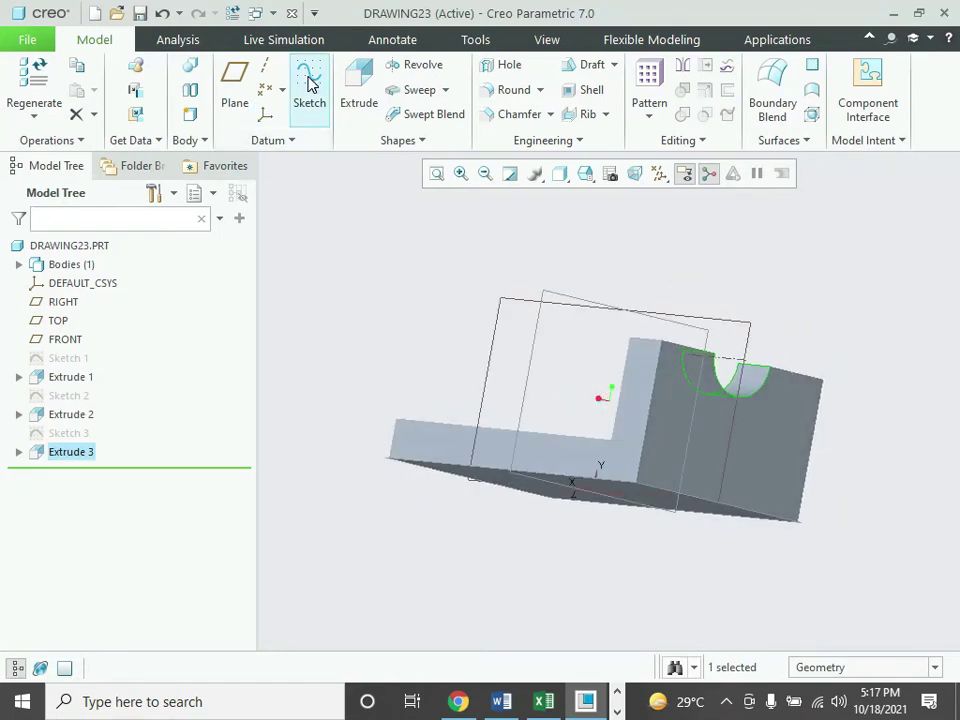
- Start Sketch 4 on the base's bottom face and view it flat on
left_click(309, 90)
left_click(670, 458)
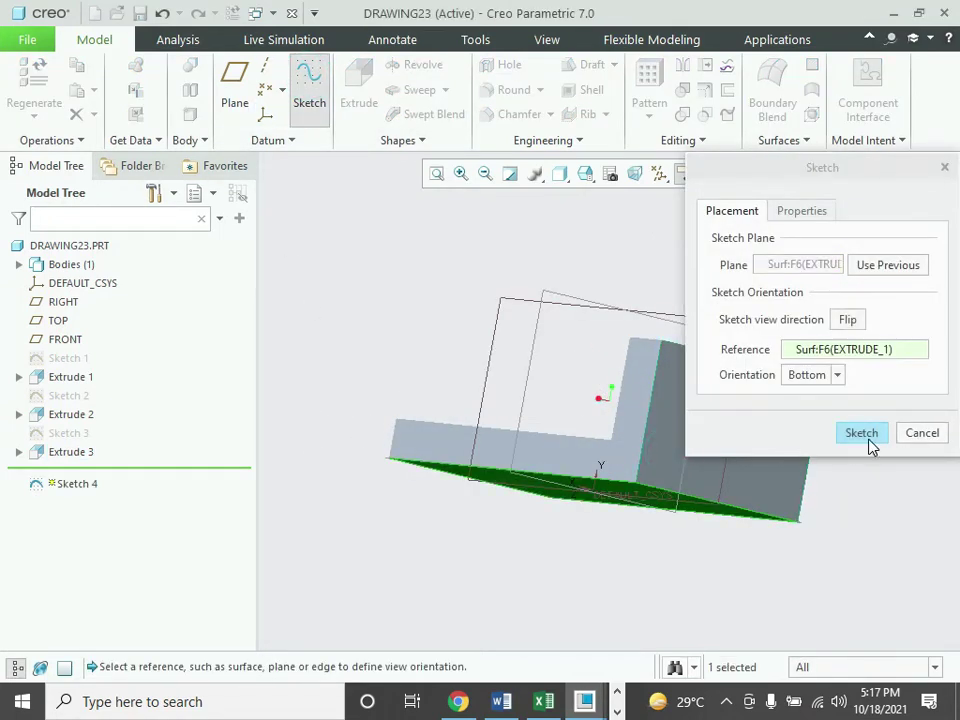
left_click(864, 438)
left_click(646, 175)
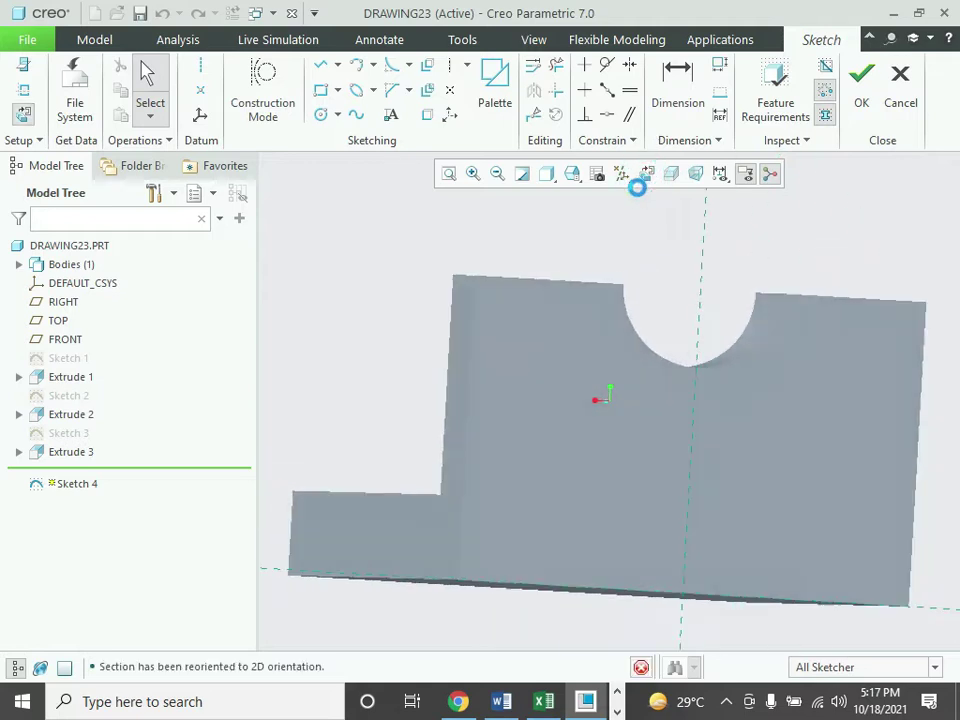
- Draw a Ø44 circle centred at the top of the slot axis and finish Sketch 4
left_click(321, 114)
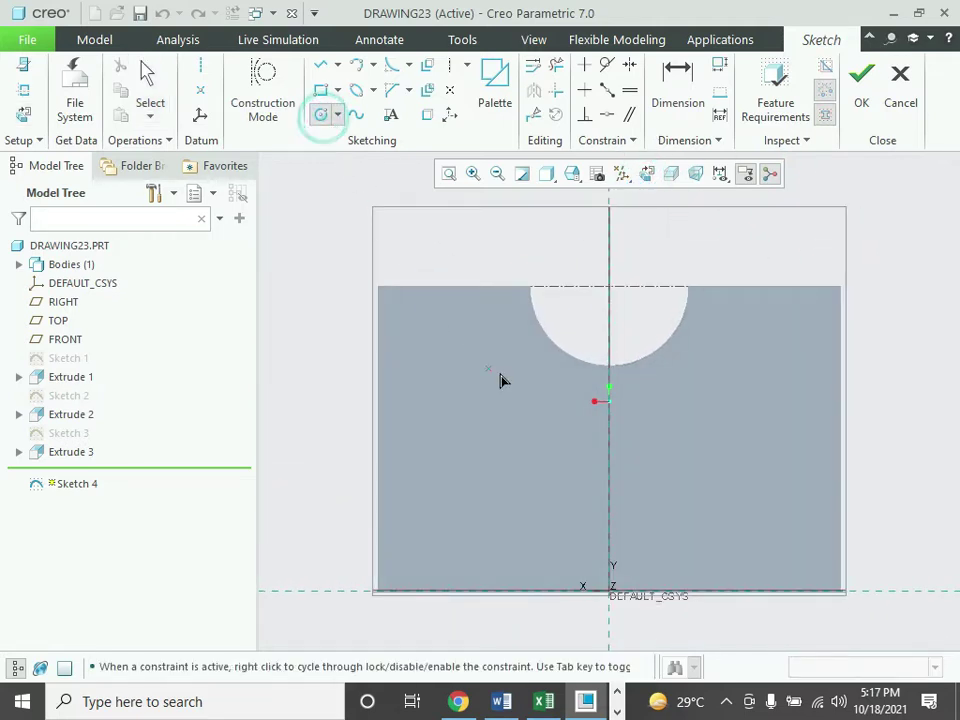
left_click(609, 288)
left_click(652, 409)
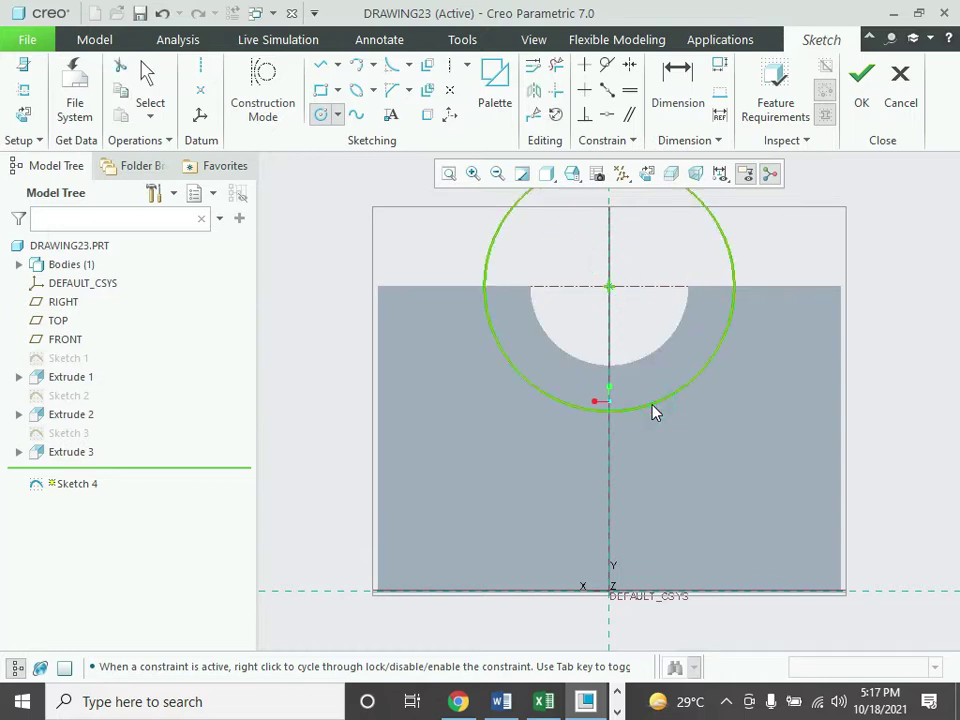
middle_click(652, 409)
scroll(557, 300, "up", 2)
scroll(557, 301, "up", 1)
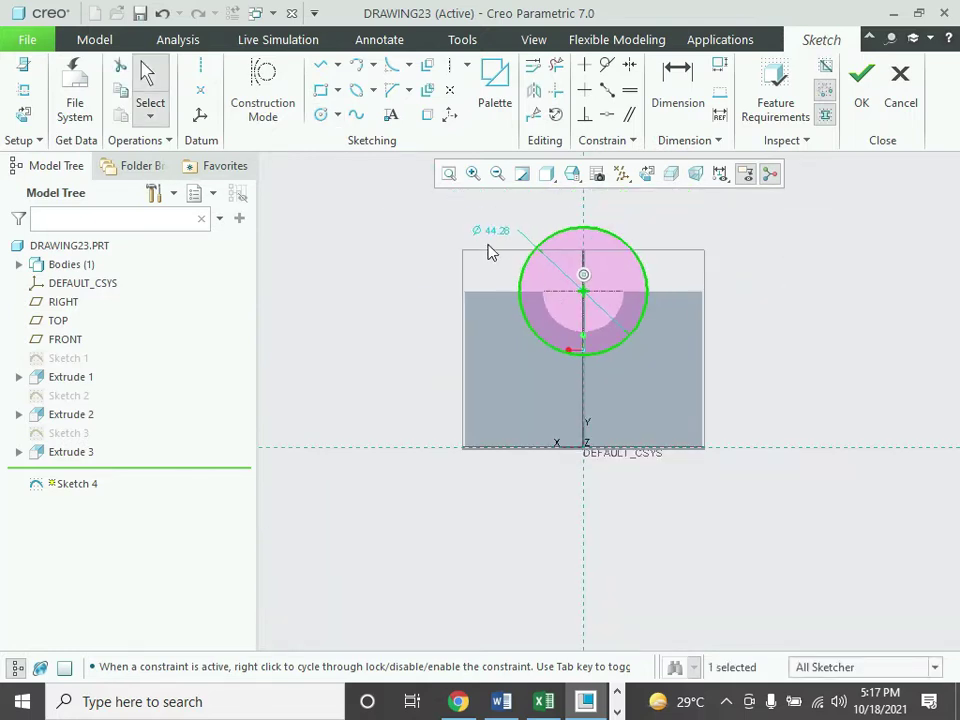
scroll(492, 236, "down", 1)
double_click(498, 232)
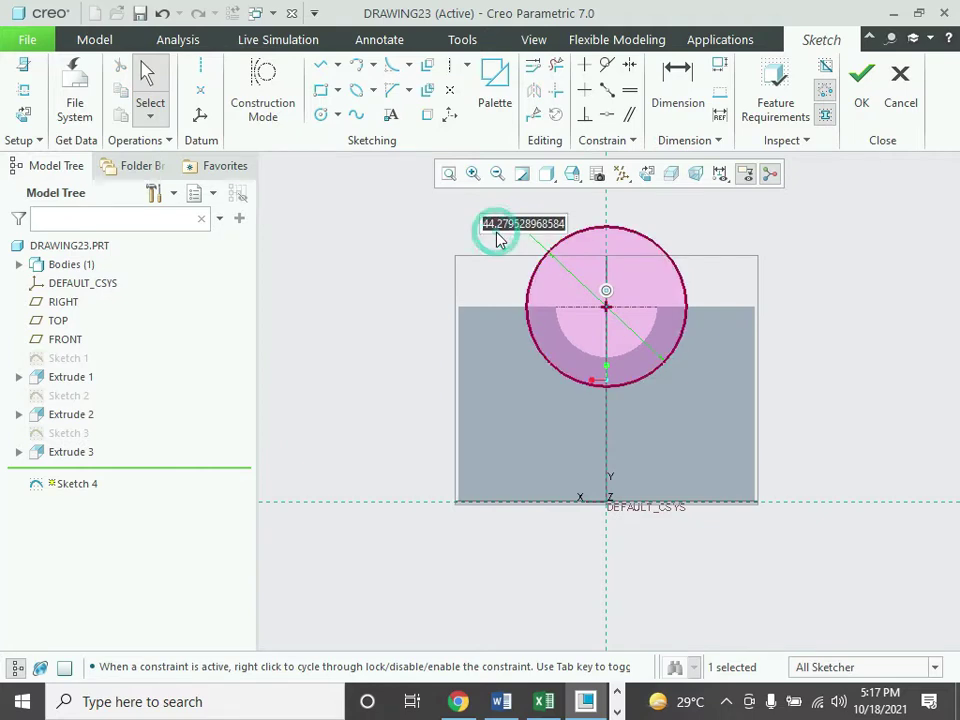
type("22")
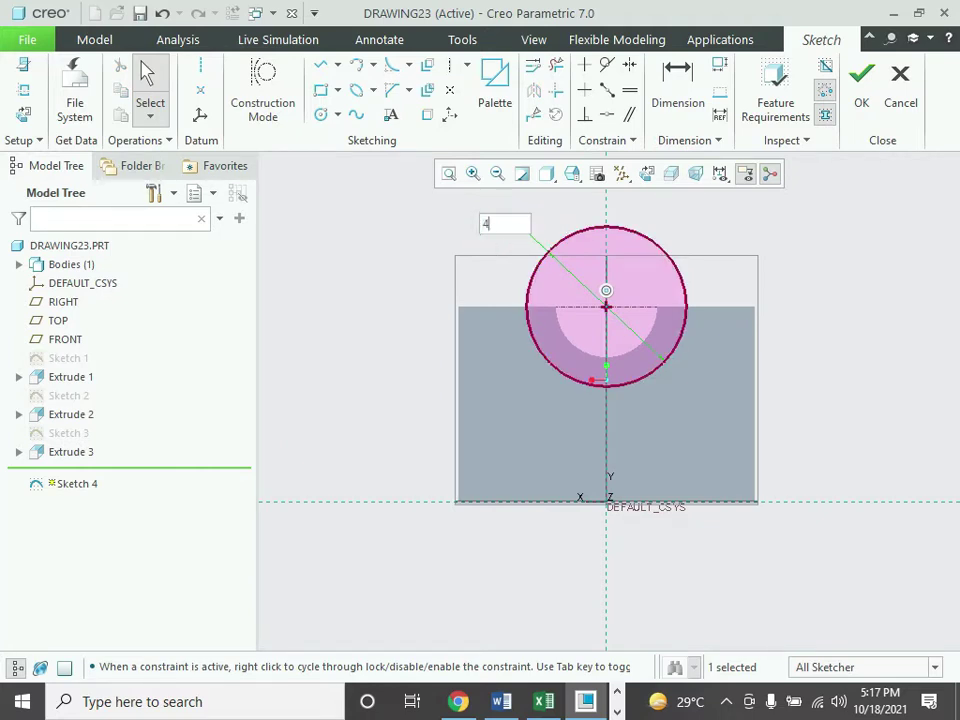
key("Return")
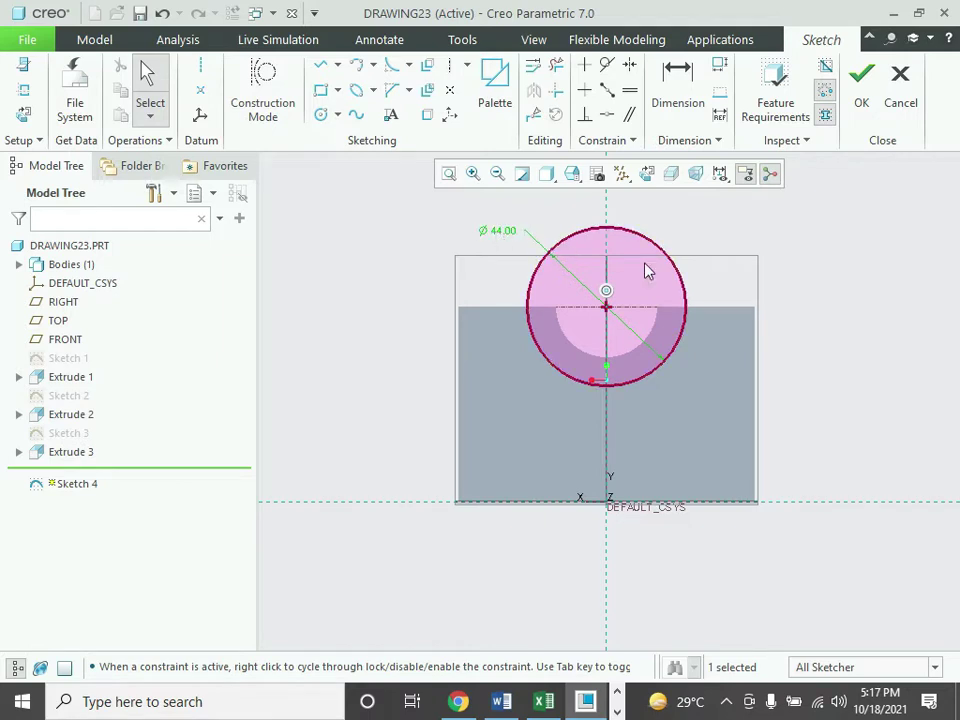
left_click(858, 90)
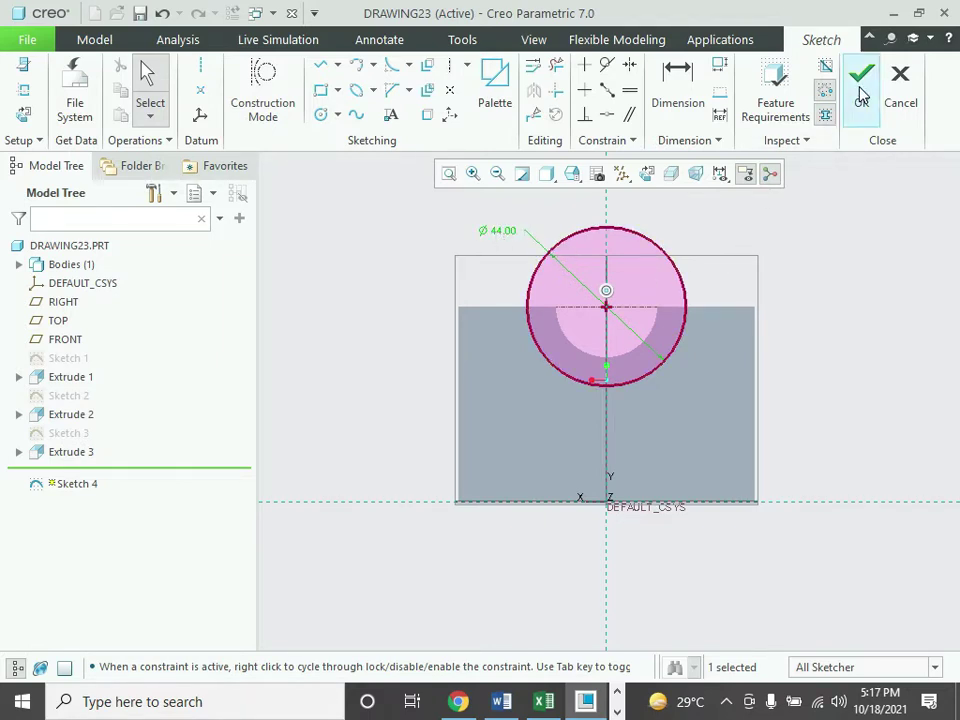
left_click(309, 92)
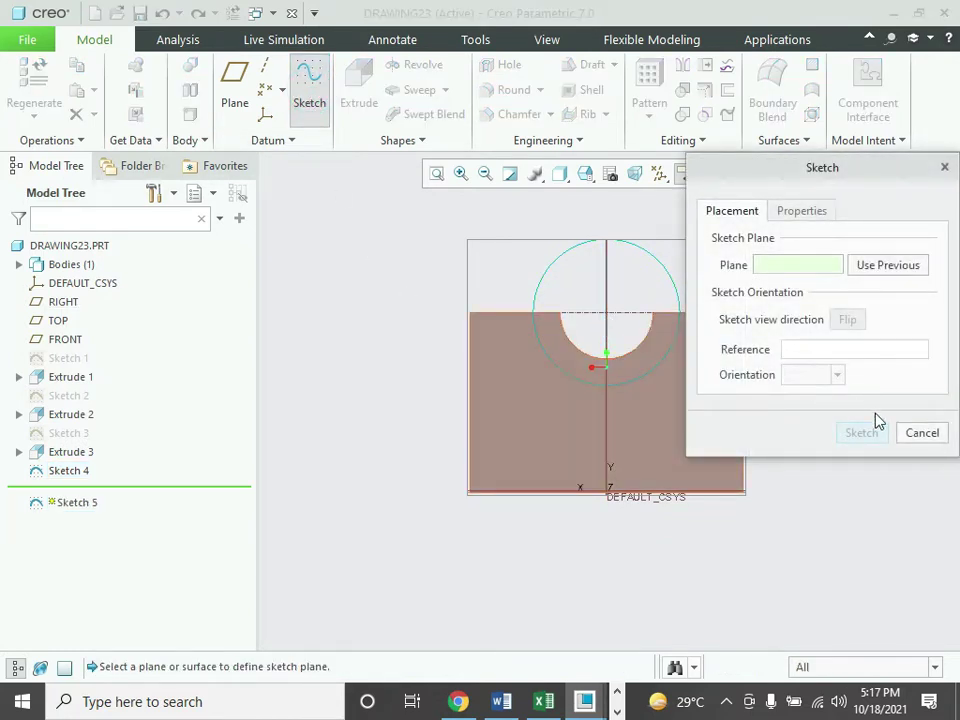
left_click(920, 440)
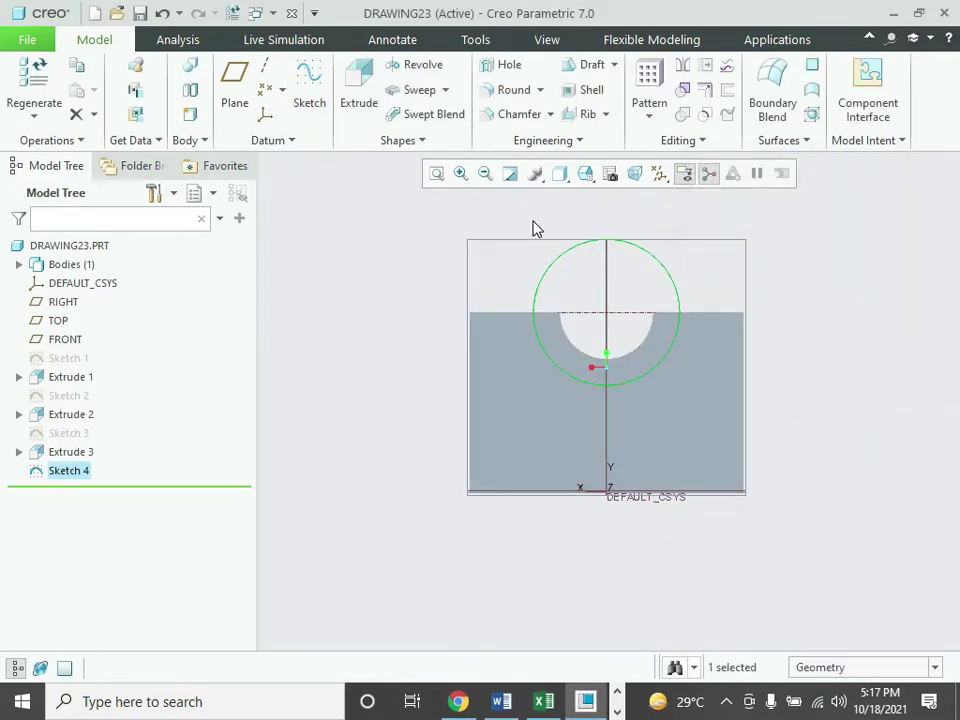
- Reopen Sketch 4 and add an inner circle matching the slot's edge
right_click(72, 472)
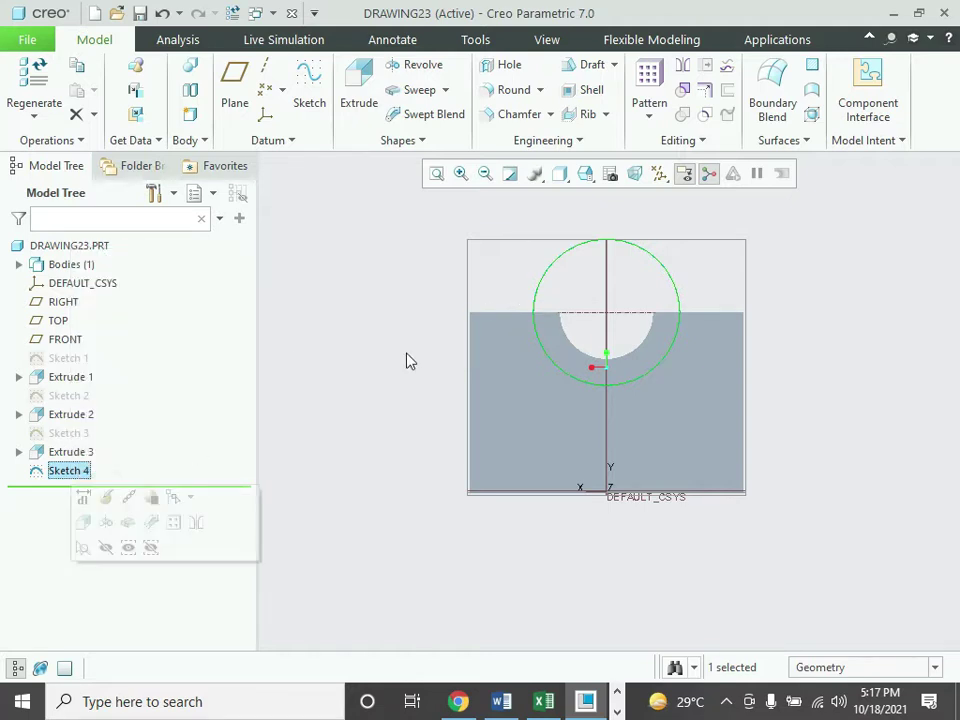
left_click(106, 498)
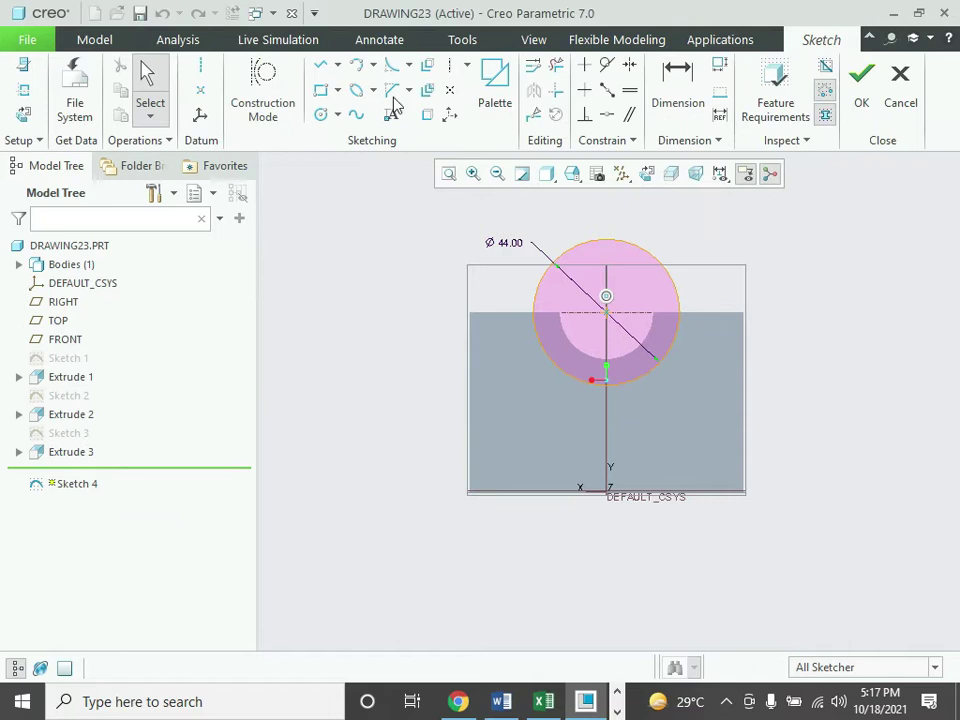
left_click(321, 115)
left_click(606, 312)
left_click(603, 360)
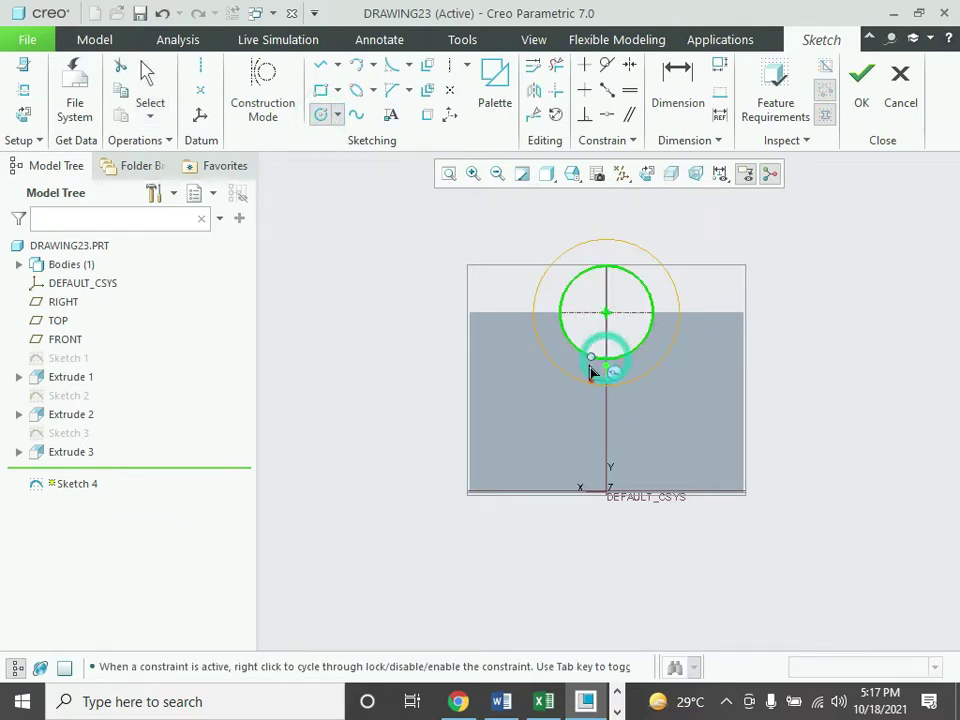
left_click(591, 372)
middle_click(515, 303)
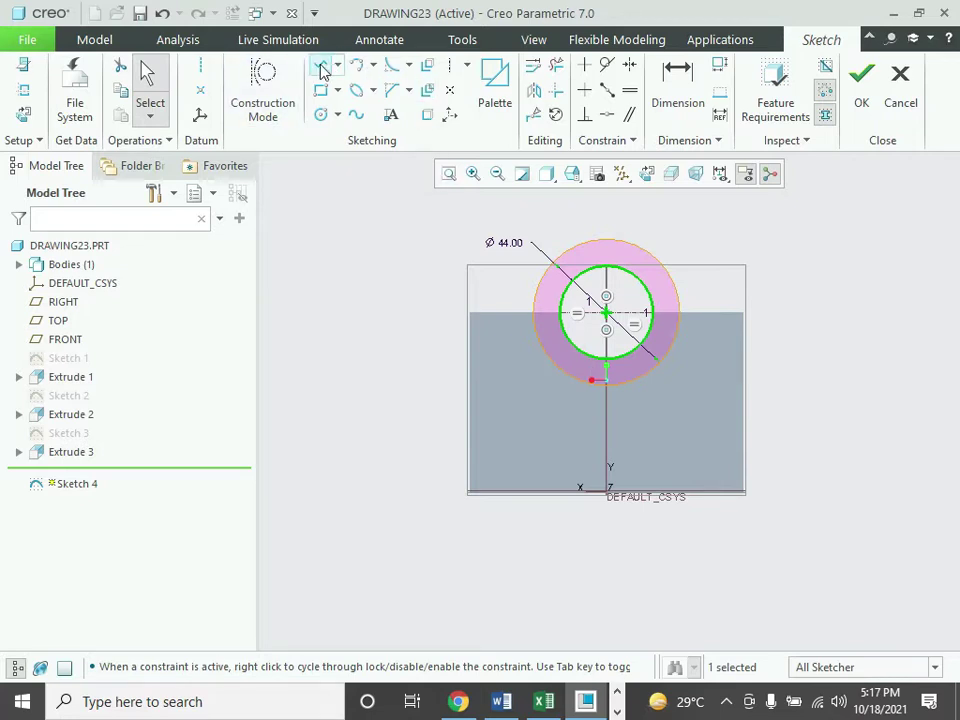
- Draw two lines along the top edge out to the outer circle
left_click(321, 64)
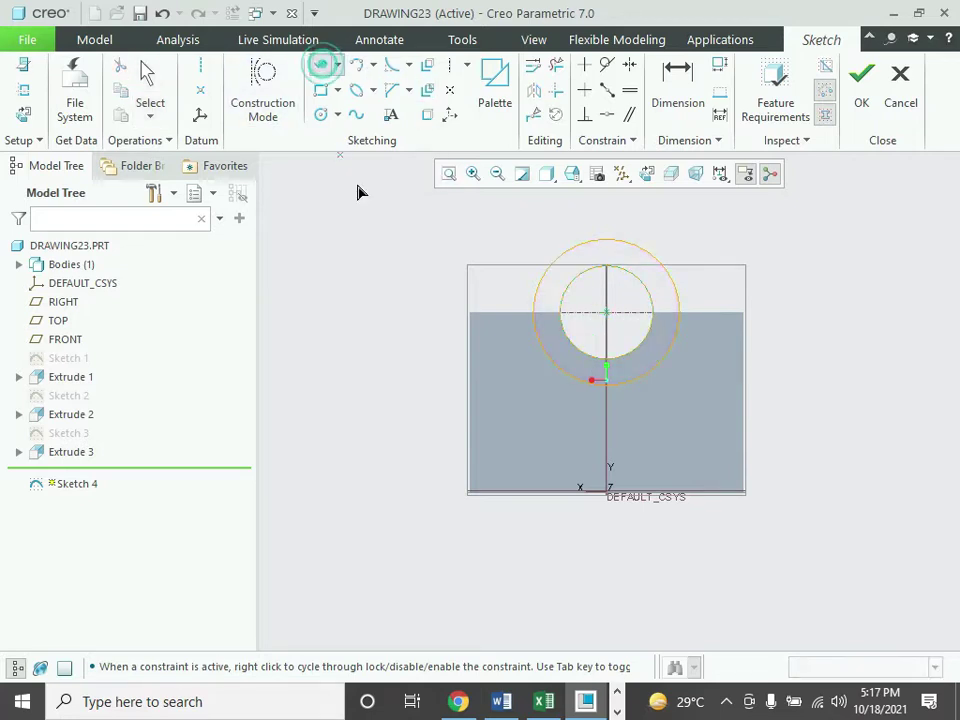
left_click(536, 317)
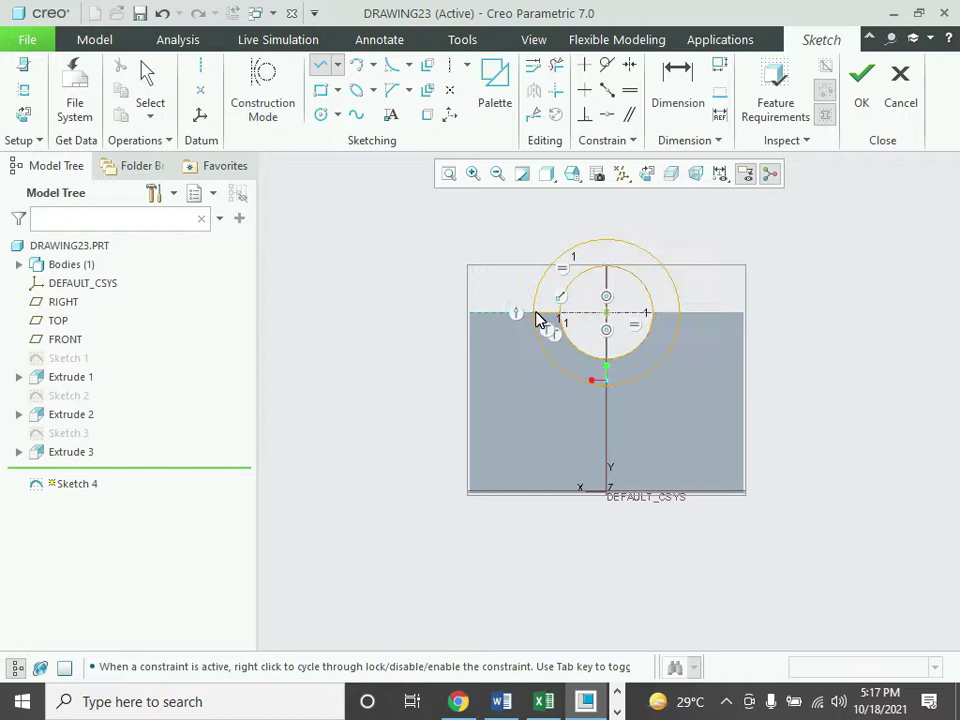
left_click(655, 318)
left_click(678, 315)
middle_click(680, 316)
middle_click(698, 300)
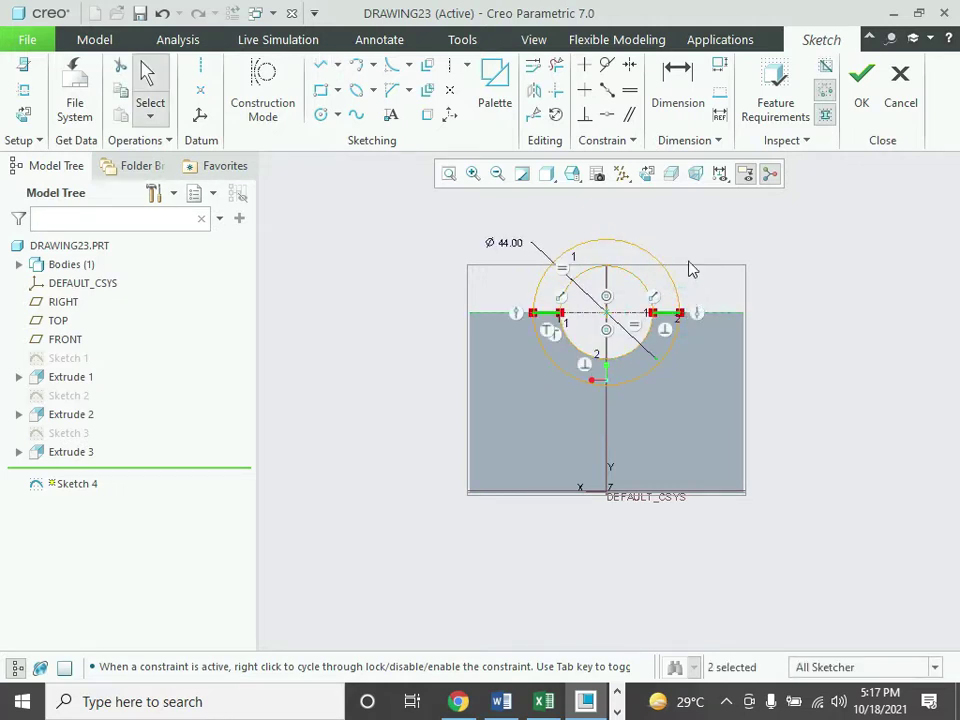
- Trim the circles' upper arcs to leave the half-ring and finish Sketch 4
left_click(558, 76)
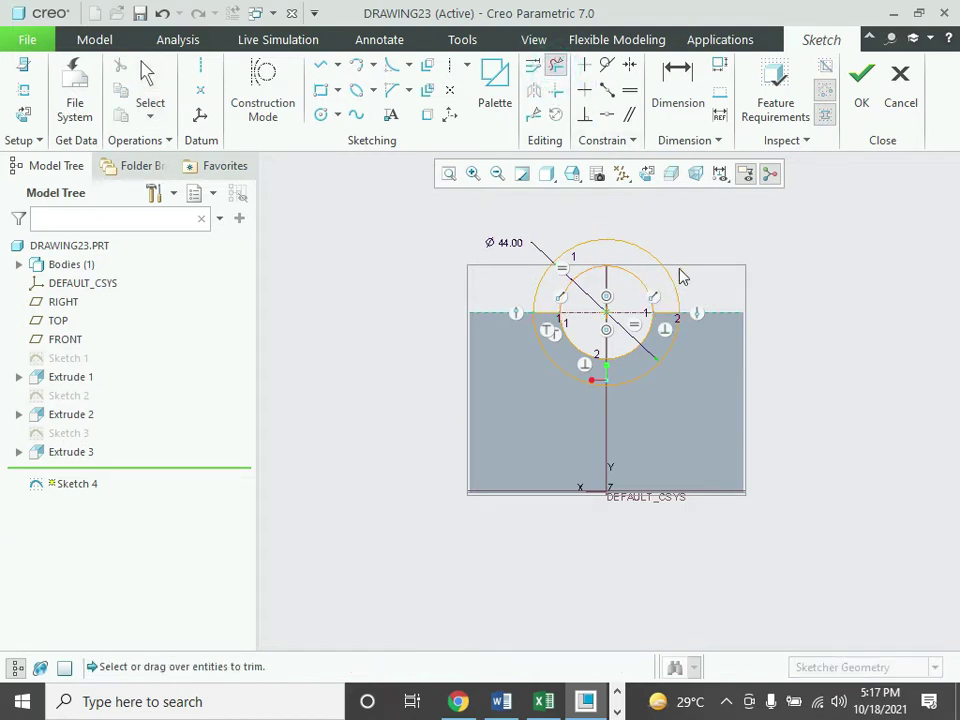
left_click(559, 250)
left_click(580, 322)
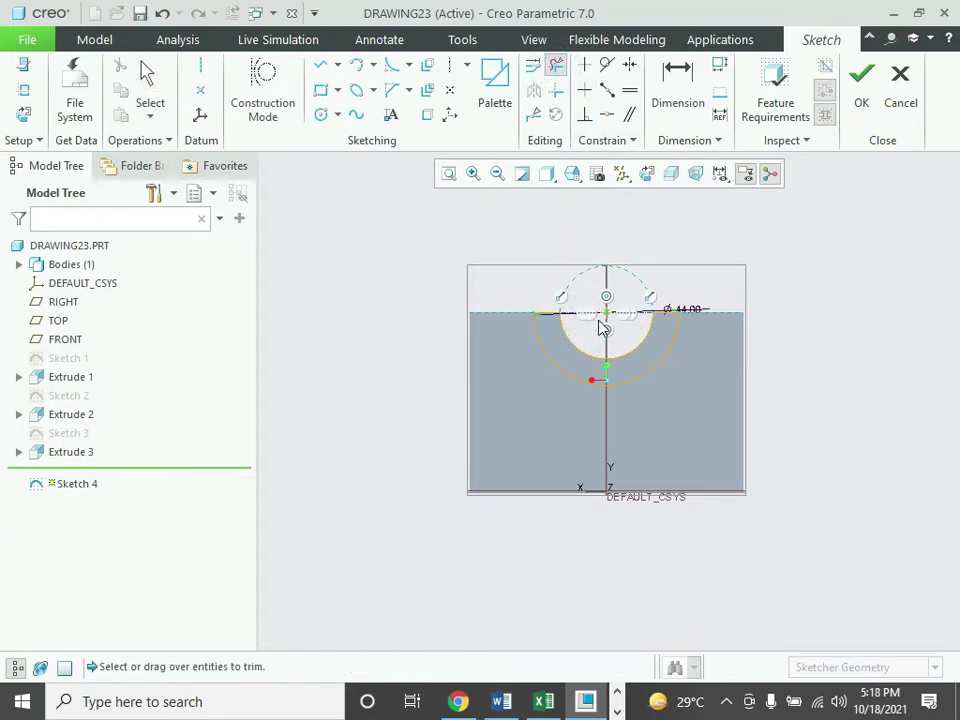
left_click(630, 325)
scroll(640, 300, "up", 2)
scroll(640, 300, "down", 3)
left_click(861, 85)
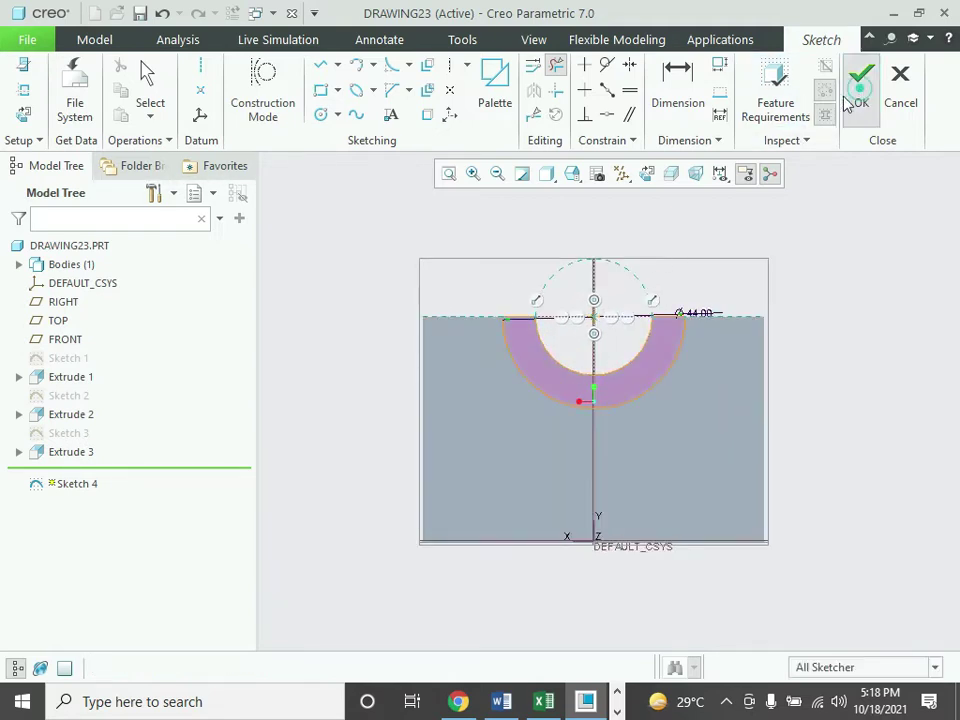
mouse_move(647, 422)
middle_mouse_down()
mouse_move(660, 423)
mouse_move(668, 452)
middle_mouse_up()
- Extrude the Sketch 4 half-ring as a material-removing cut, flipped into the upright, 28 deep
left_click(360, 95)
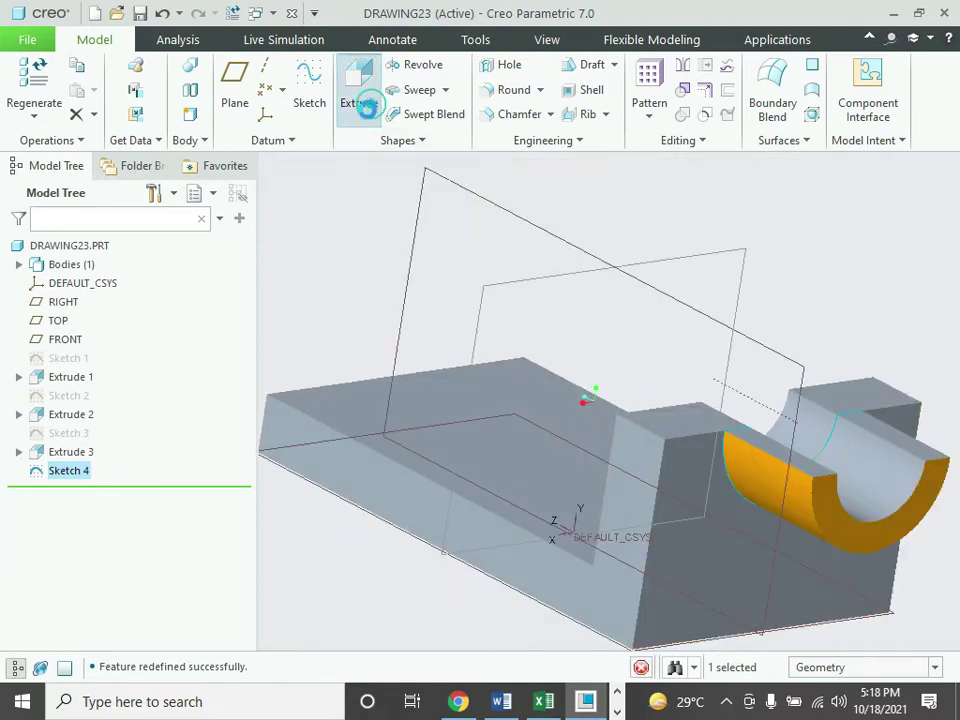
left_click(812, 449)
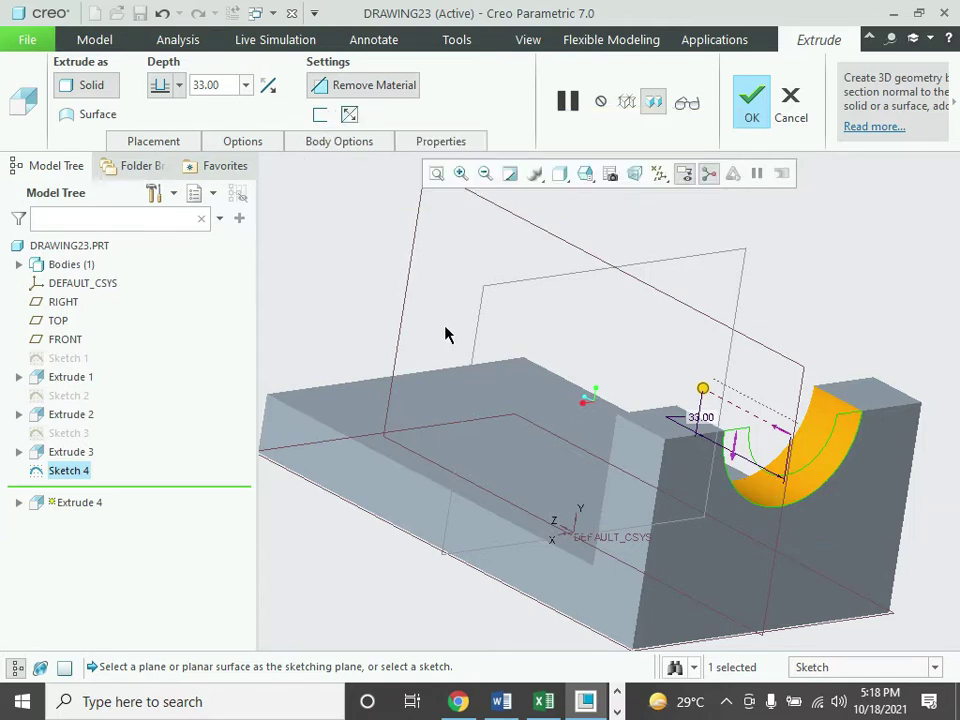
key("ctrl+d")
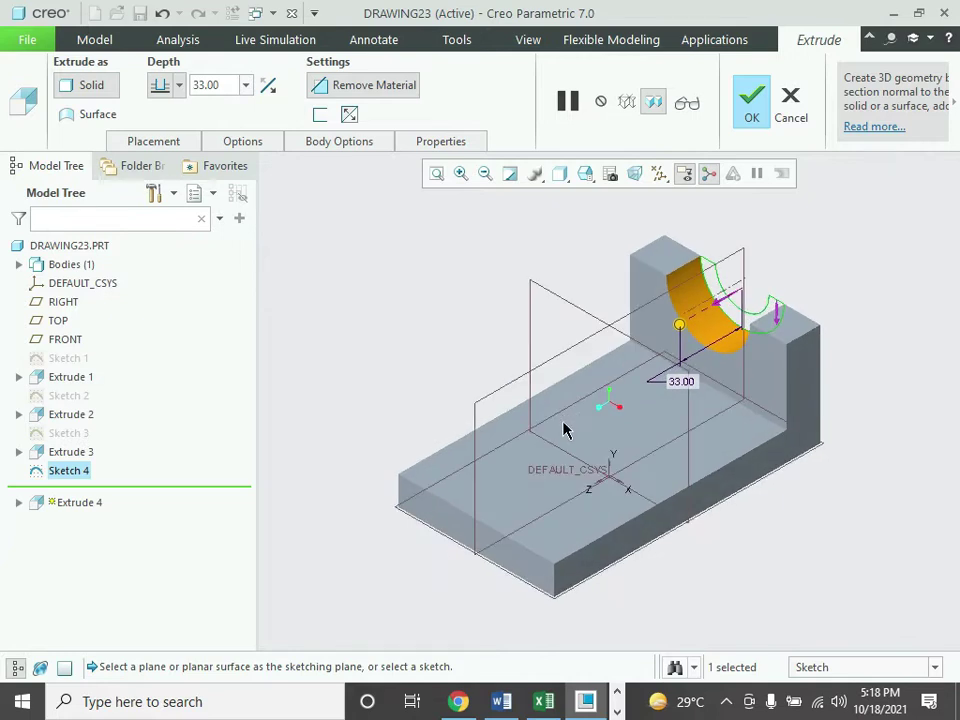
left_click(336, 90)
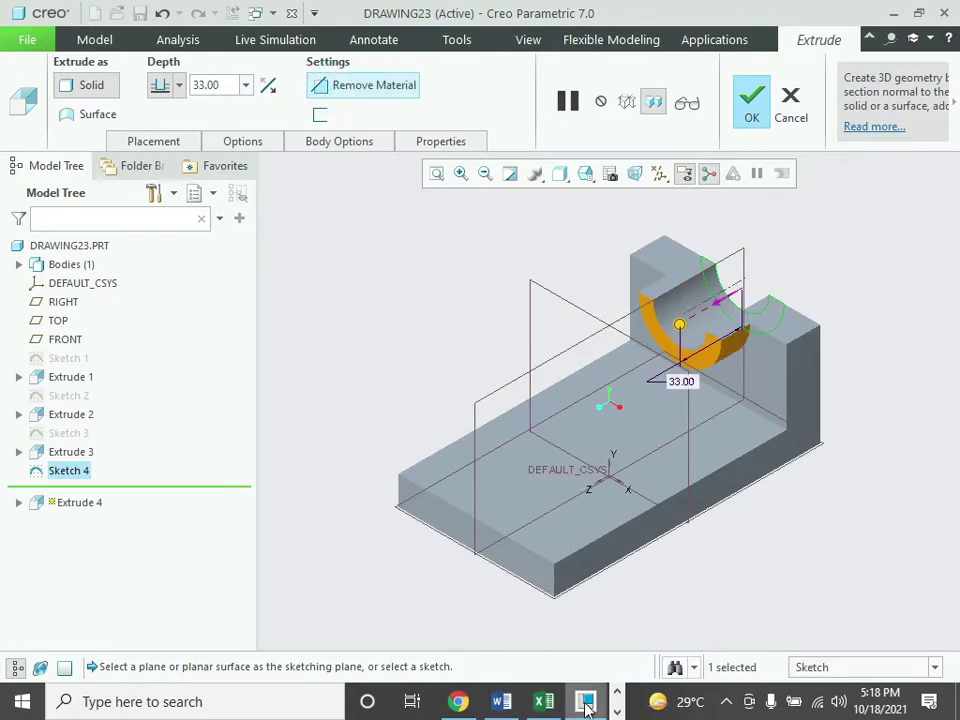
key("alt+Tab")
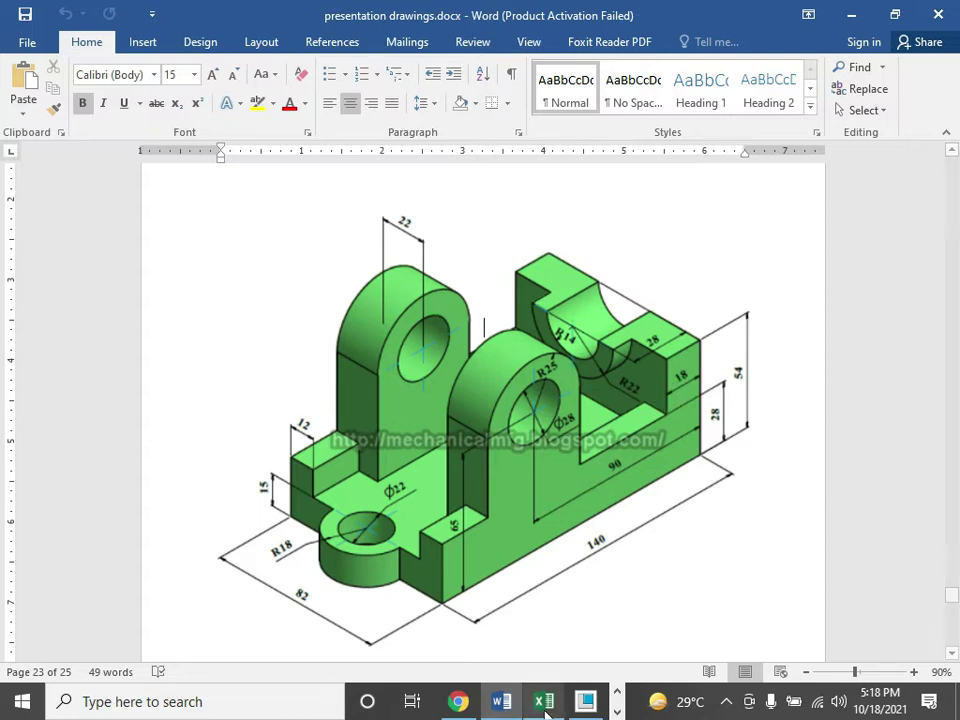
left_click(587, 704)
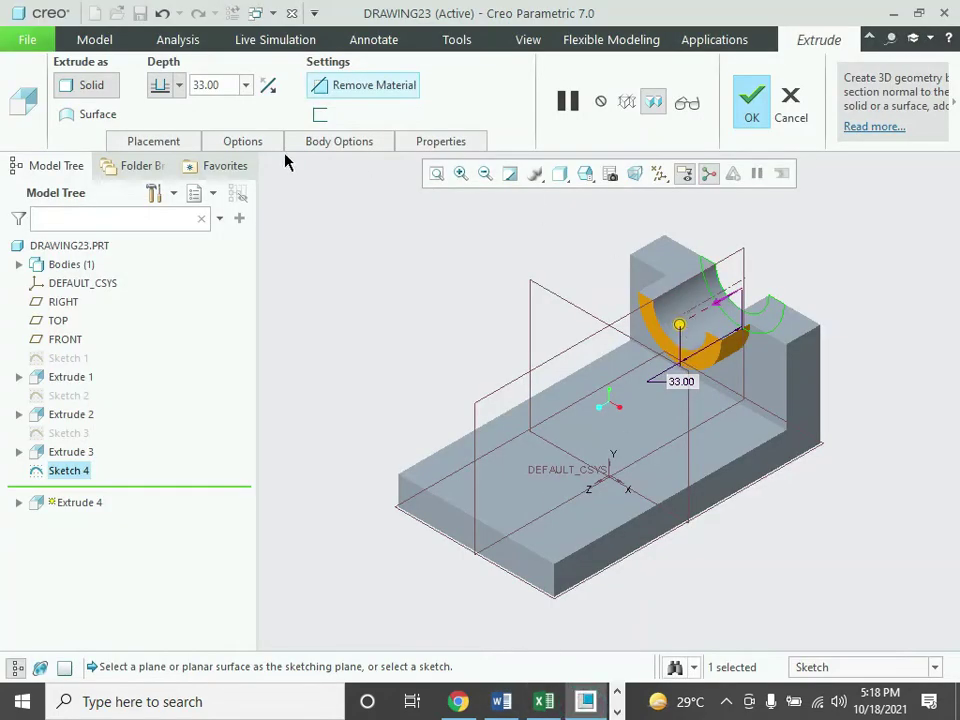
double_click(233, 81)
type("28")
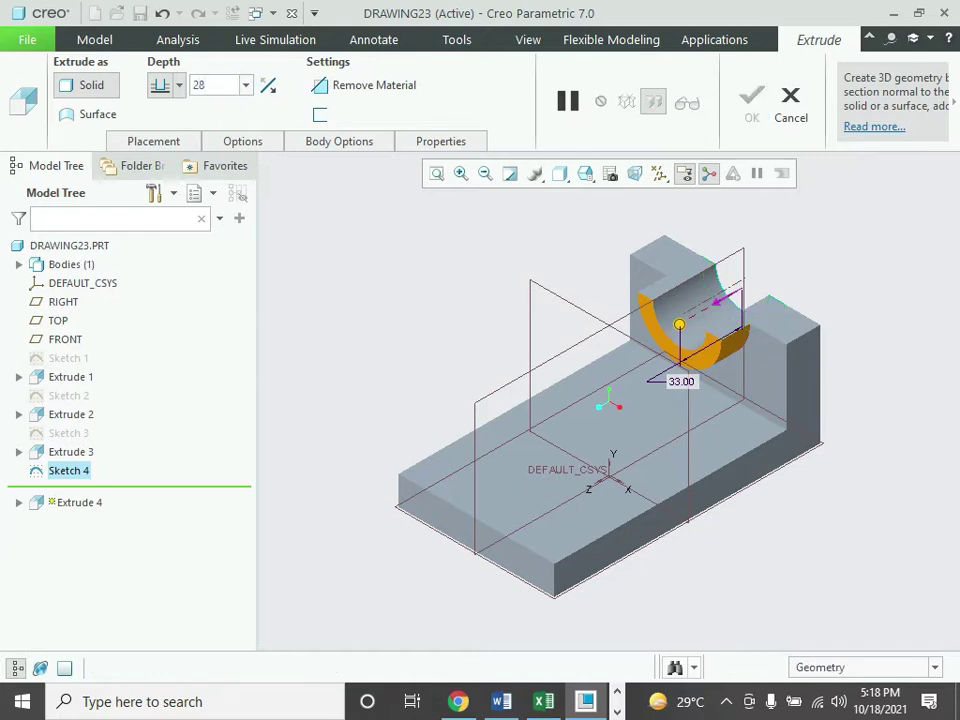
key("Return")
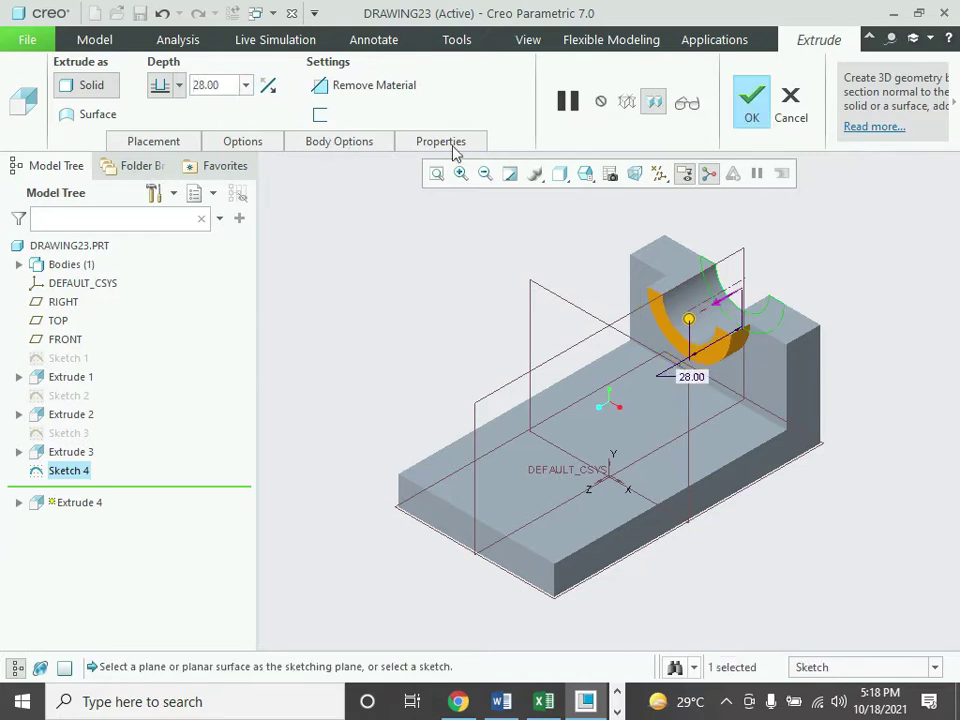
left_click(751, 105)
mouse_move(718, 497)
middle_mouse_down()
mouse_move(624, 523)
mouse_move(650, 556)
mouse_move(596, 609)
middle_mouse_up()
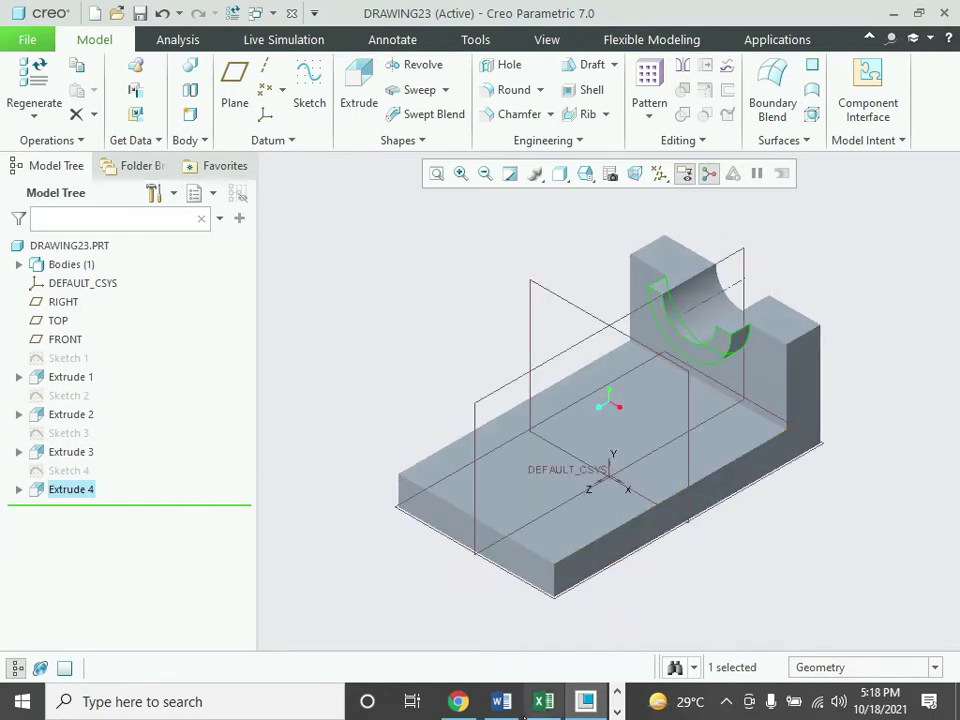
left_click(501, 701)
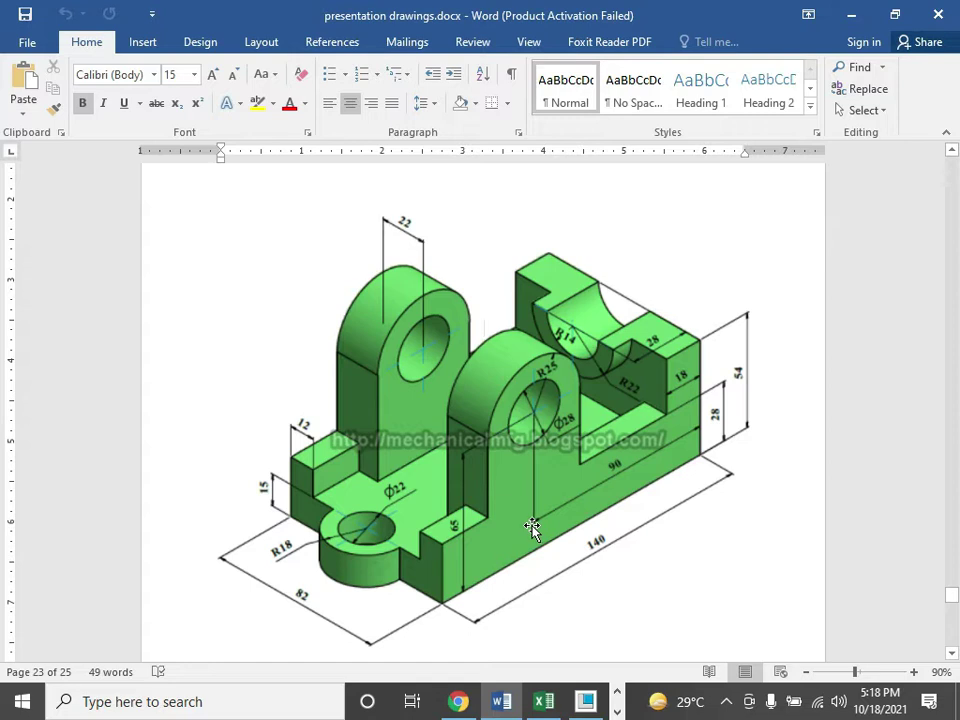
mouse_move(585, 701)
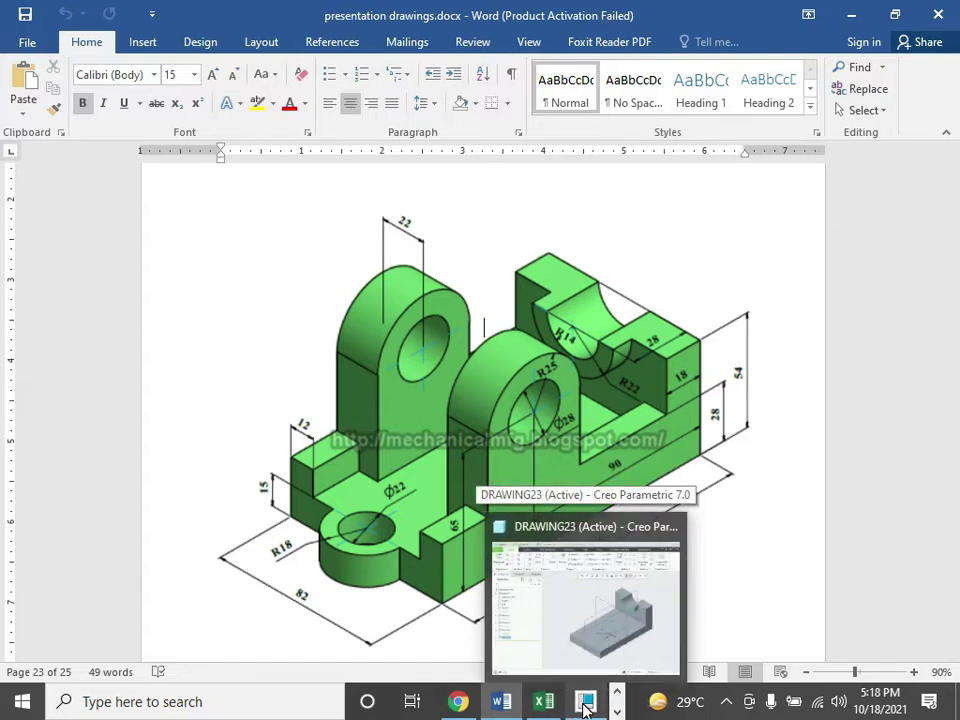
left_click(585, 705)
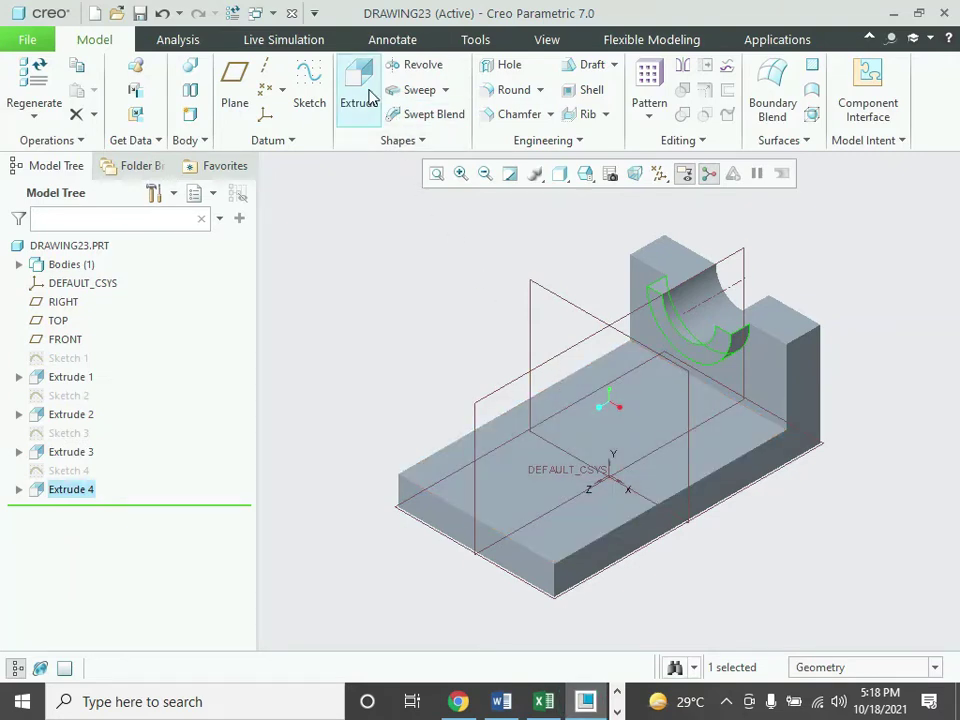
- Begin Sketch 5 on the bracket face, viewed straight on, with the Offset tool active
left_click(309, 88)
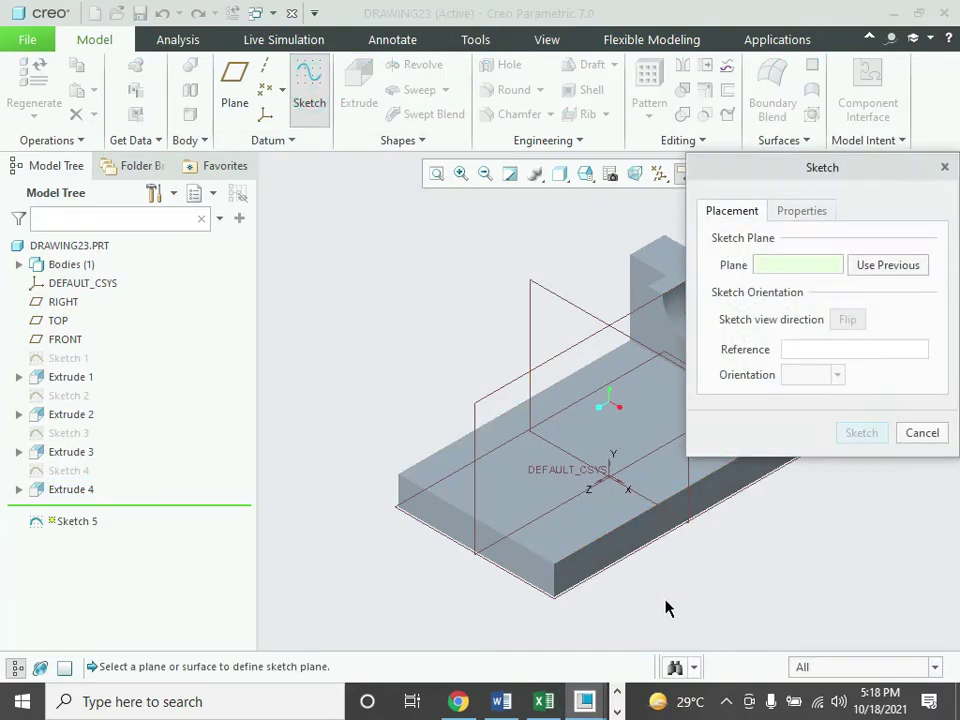
left_click(659, 532)
left_click(872, 434)
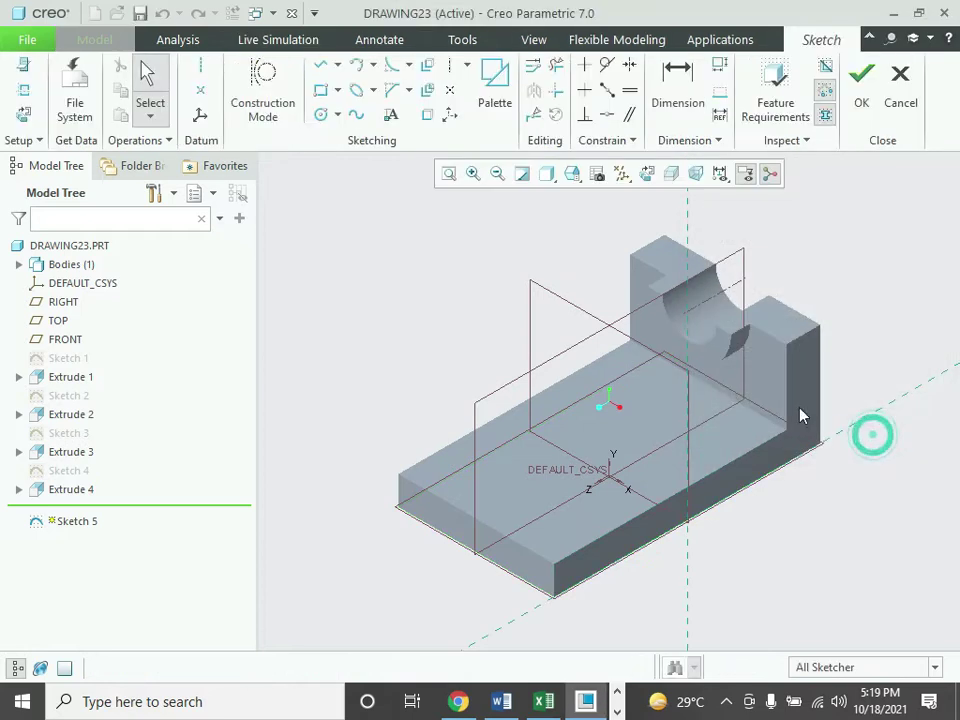
left_click(648, 182)
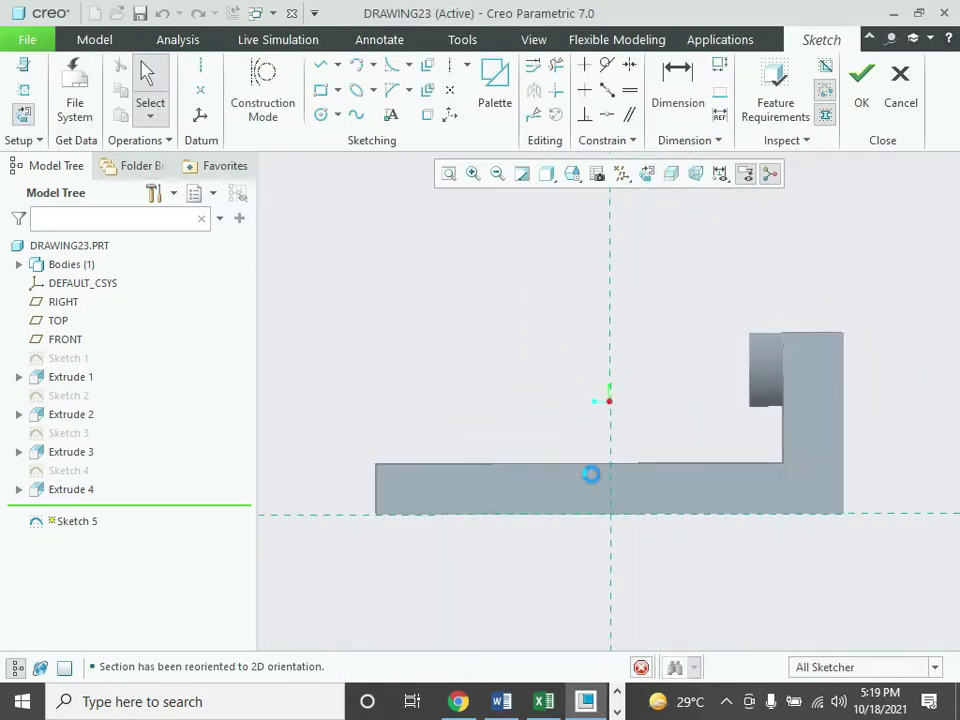
left_click(501, 701)
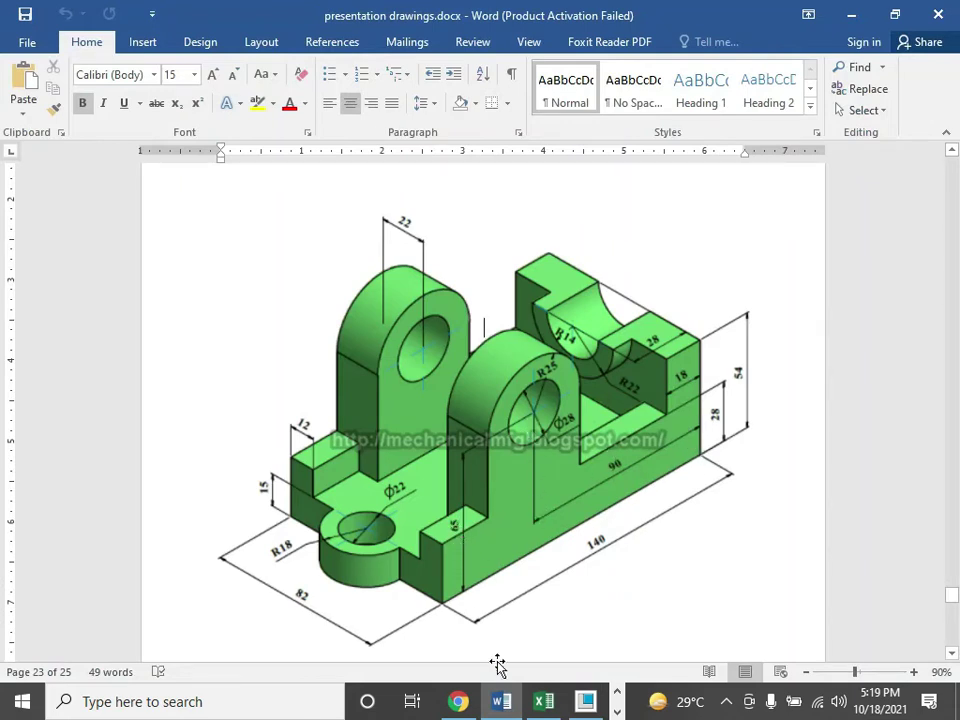
left_click(586, 701)
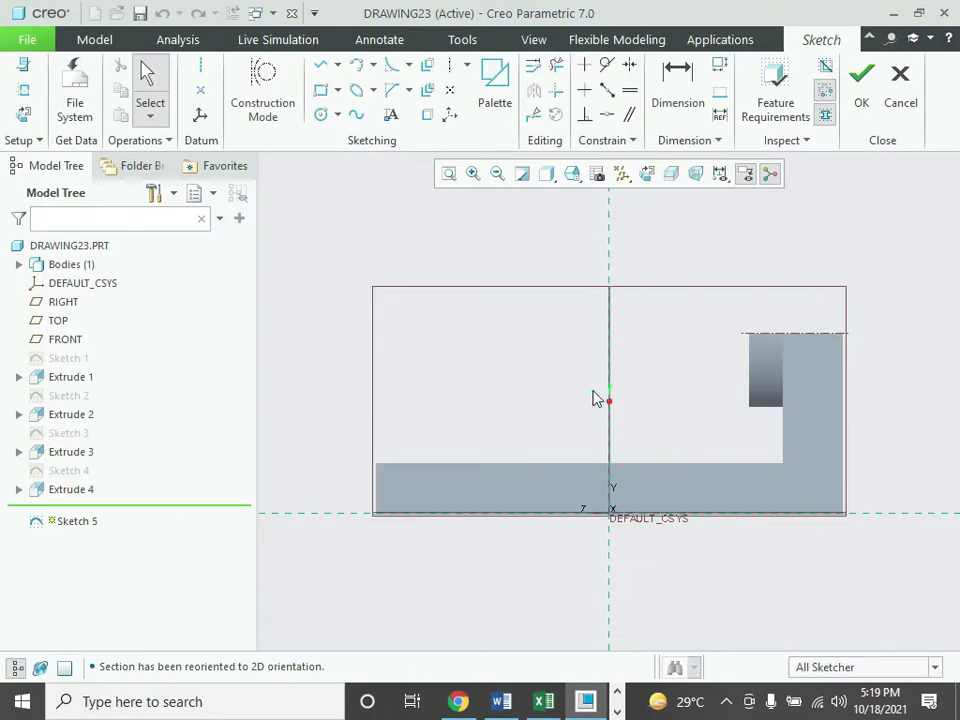
left_click(425, 65)
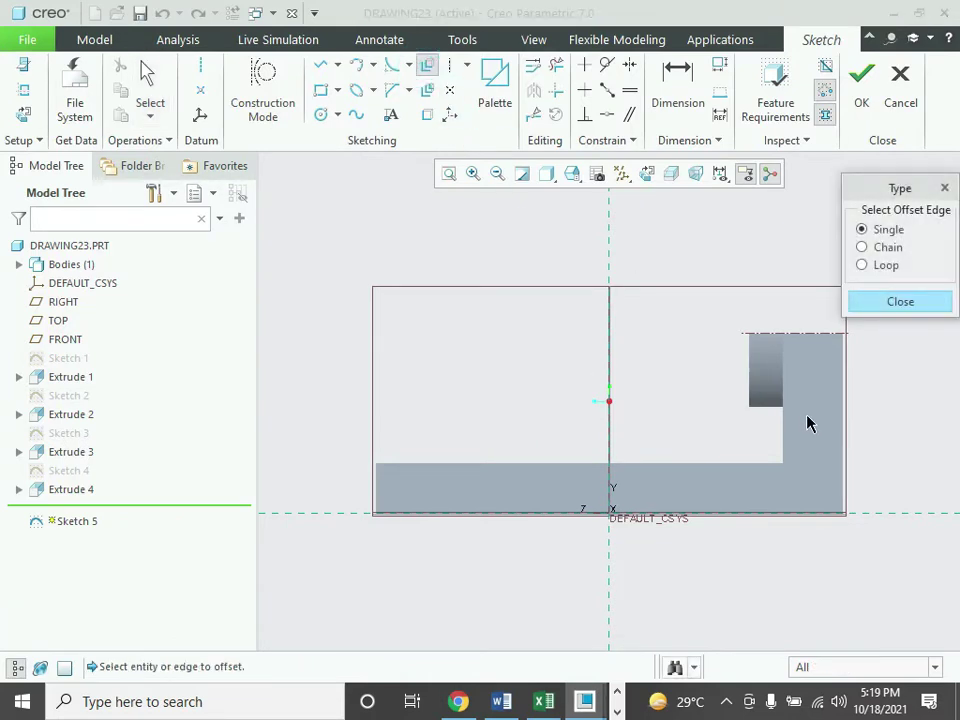
- Offset the right edge by 90 and the bottom edge by 65 into sketch lines
left_click(846, 454)
type("-90")
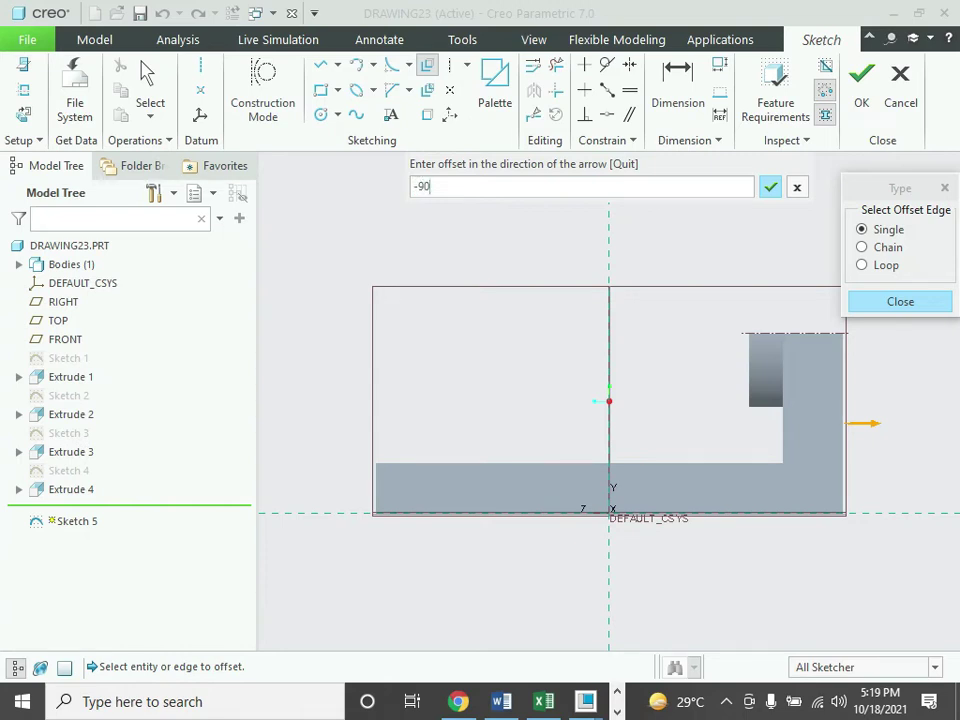
key("Return")
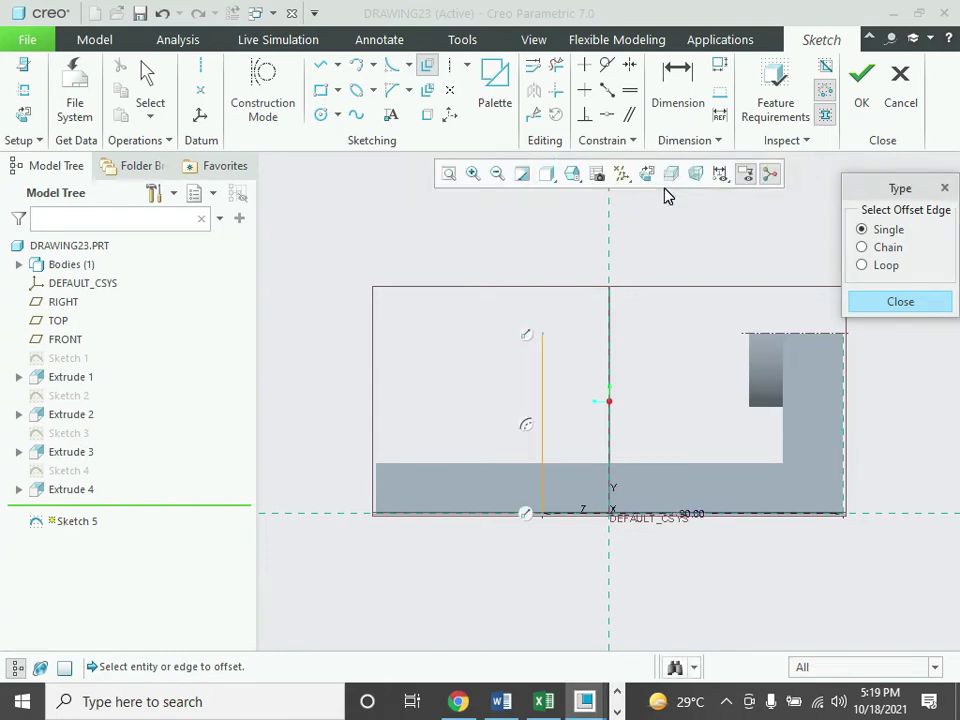
left_click(501, 701)
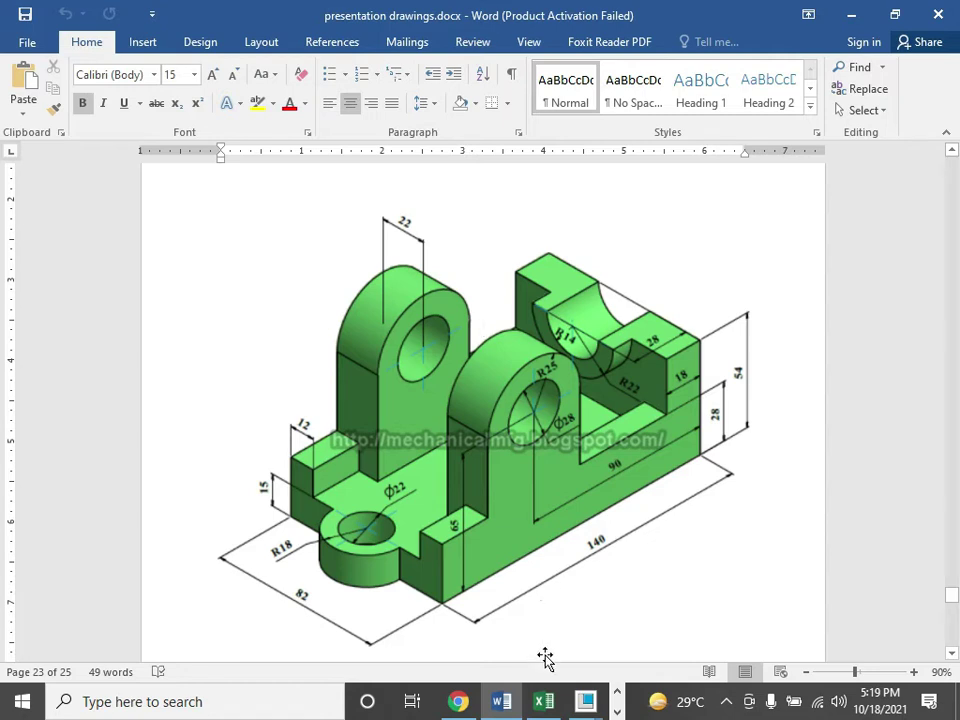
mouse_move(585, 701)
left_click(587, 641)
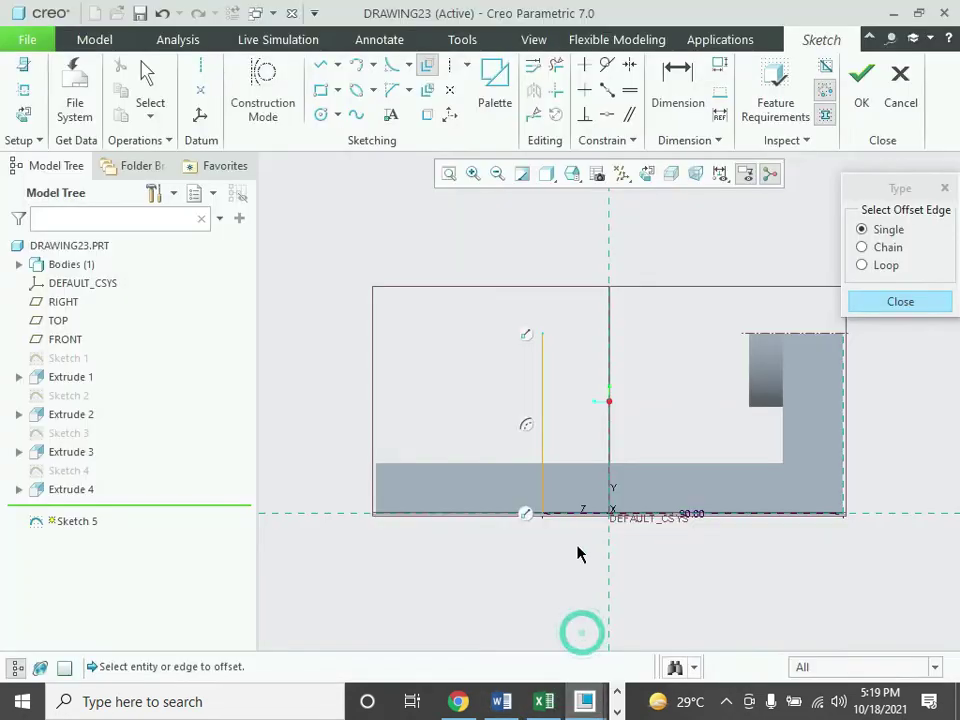
left_click(647, 515)
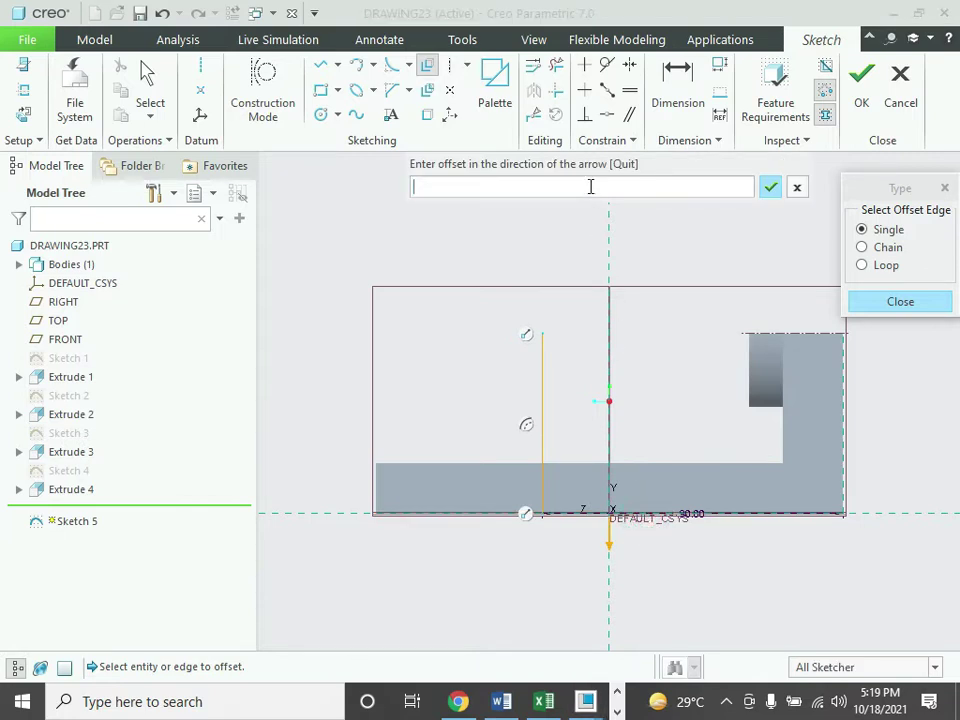
type("-")
key("Return")
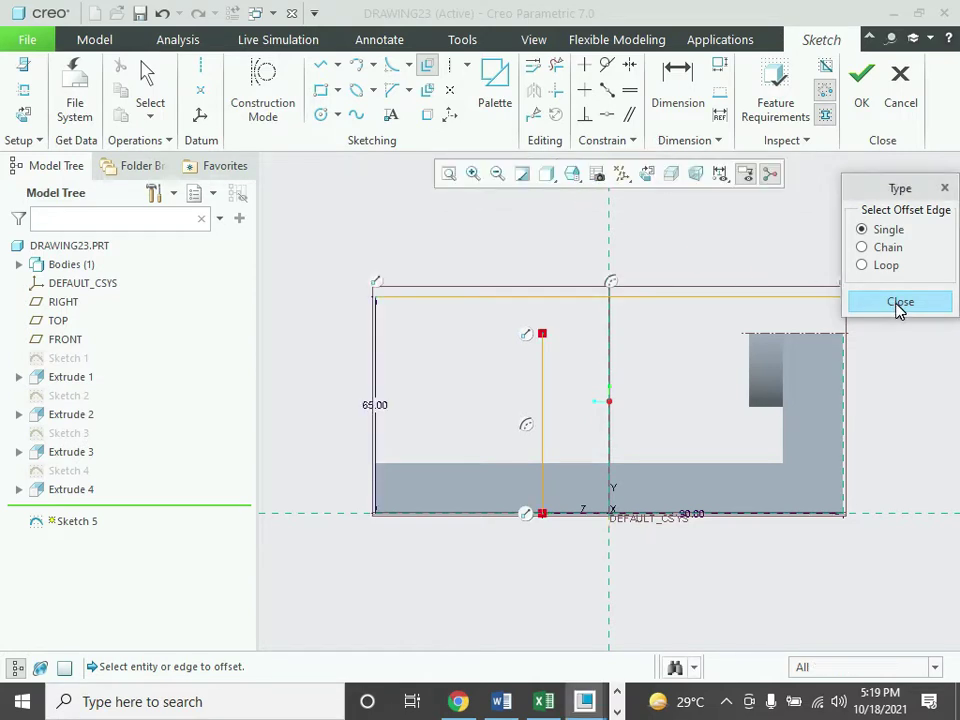
left_click(898, 302)
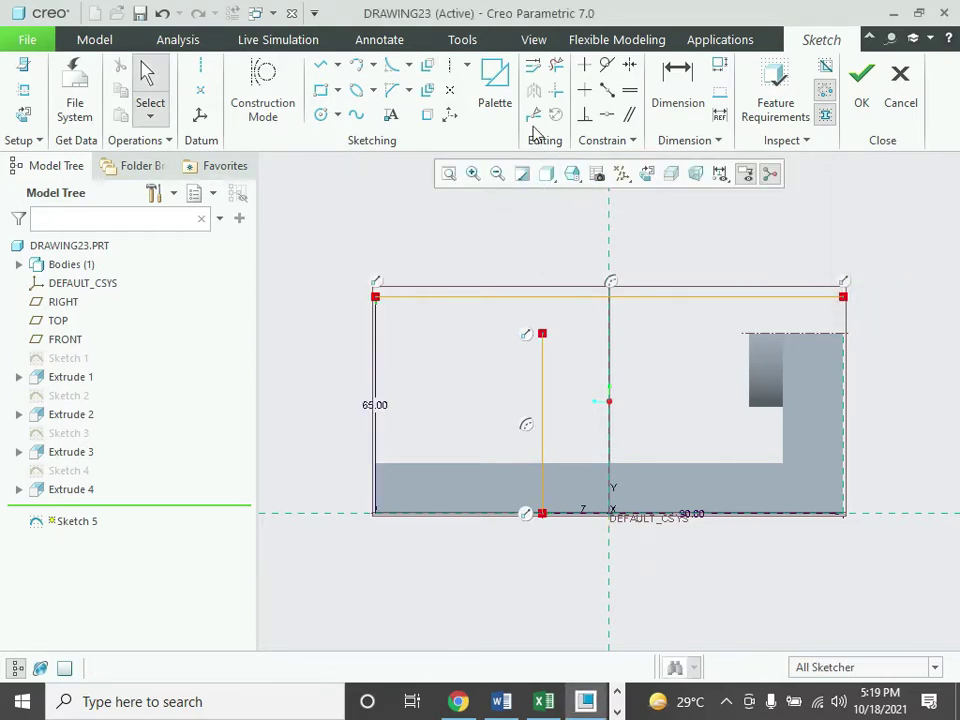
- Trim the vertical 90 and horizontal 65 offset lines into a single corner
left_click(555, 90)
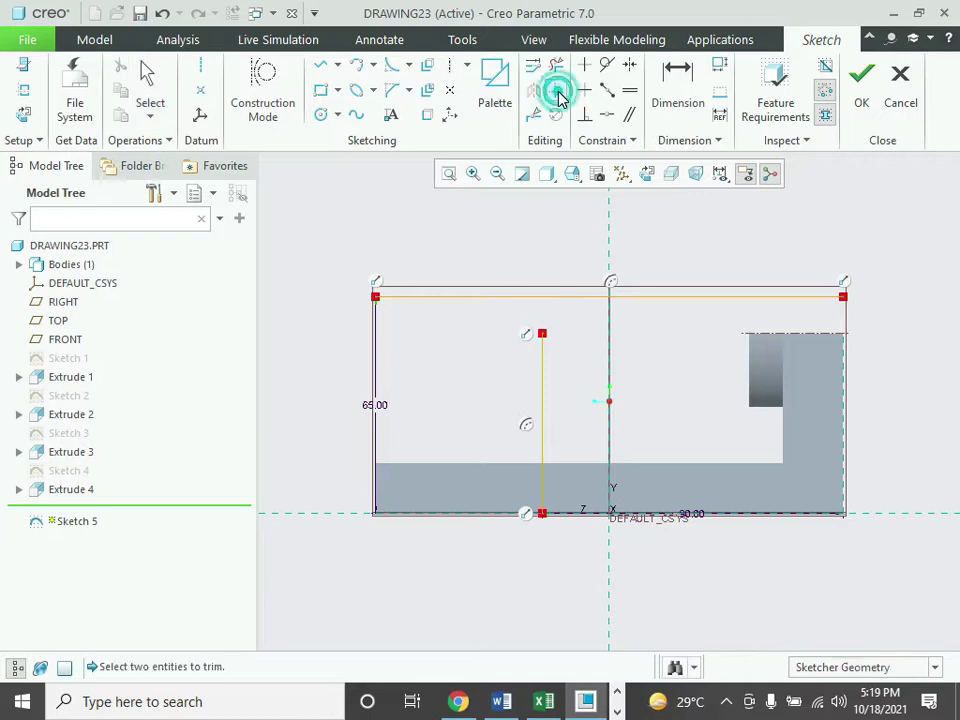
left_click(544, 370)
left_click(585, 297)
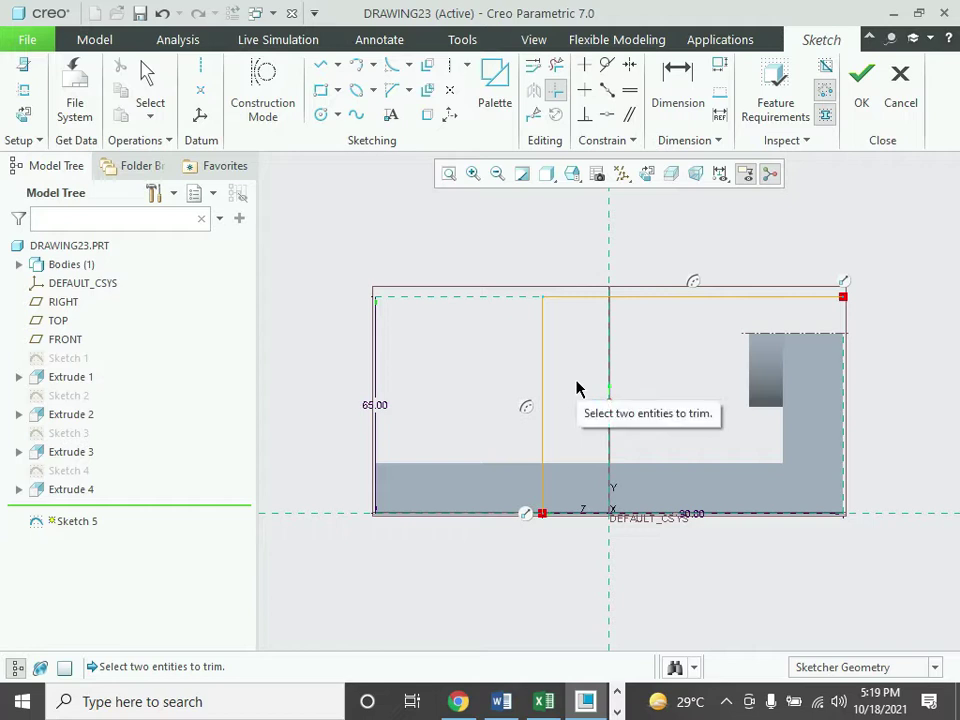
left_click(503, 705)
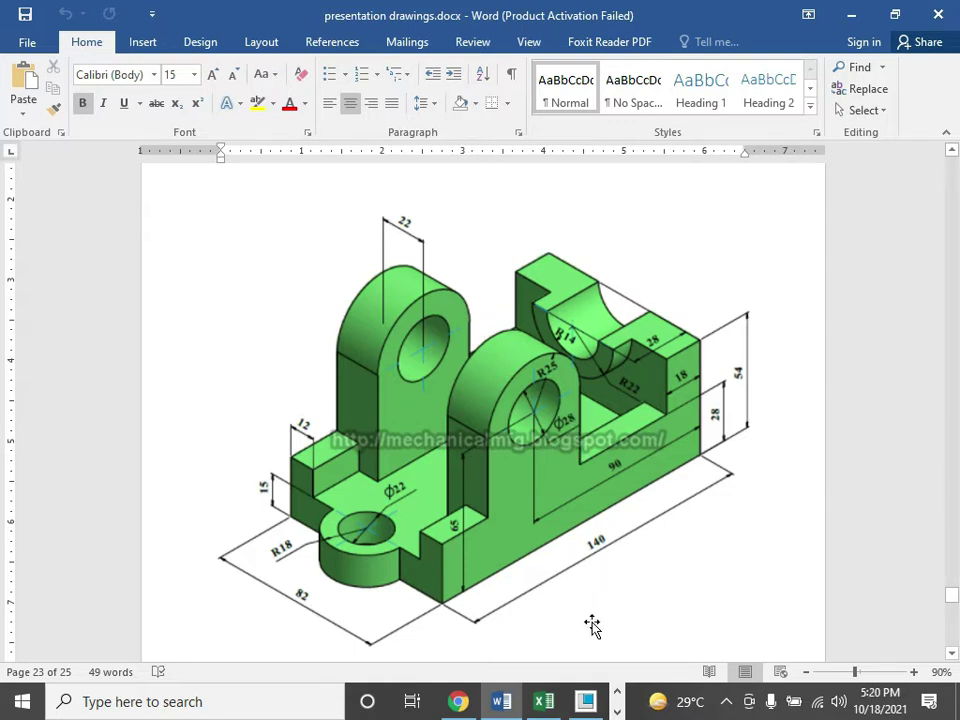
left_click(586, 701)
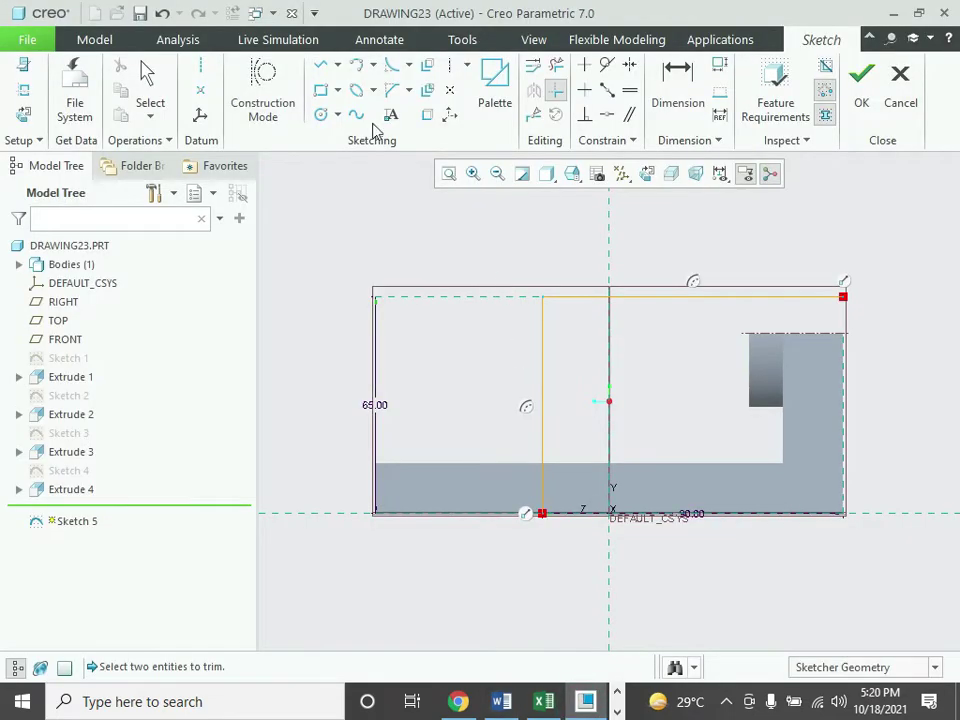
- Draw a Ø28 circle centred on the offset lines' corner point
left_click(337, 116)
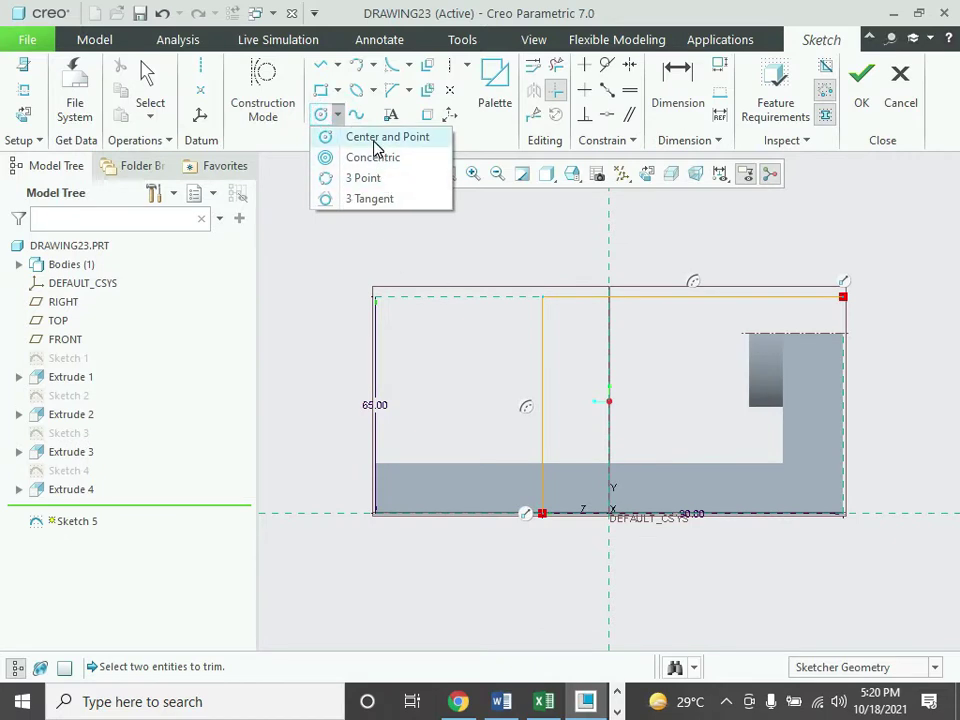
left_click(376, 145)
left_click(542, 298)
left_click(575, 340)
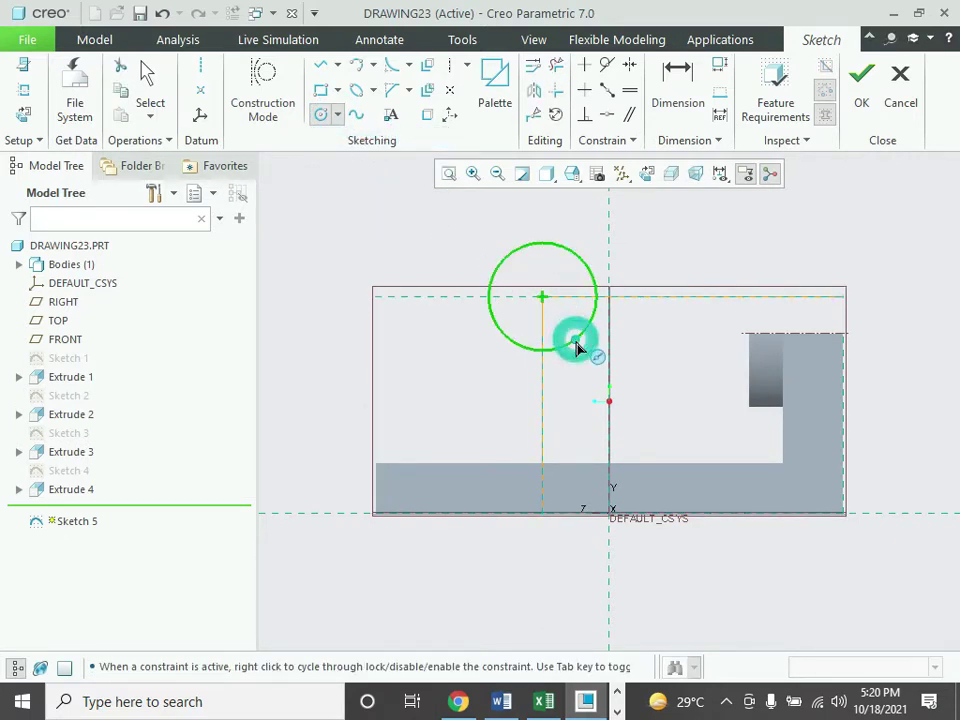
middle_click(574, 346)
double_click(459, 247)
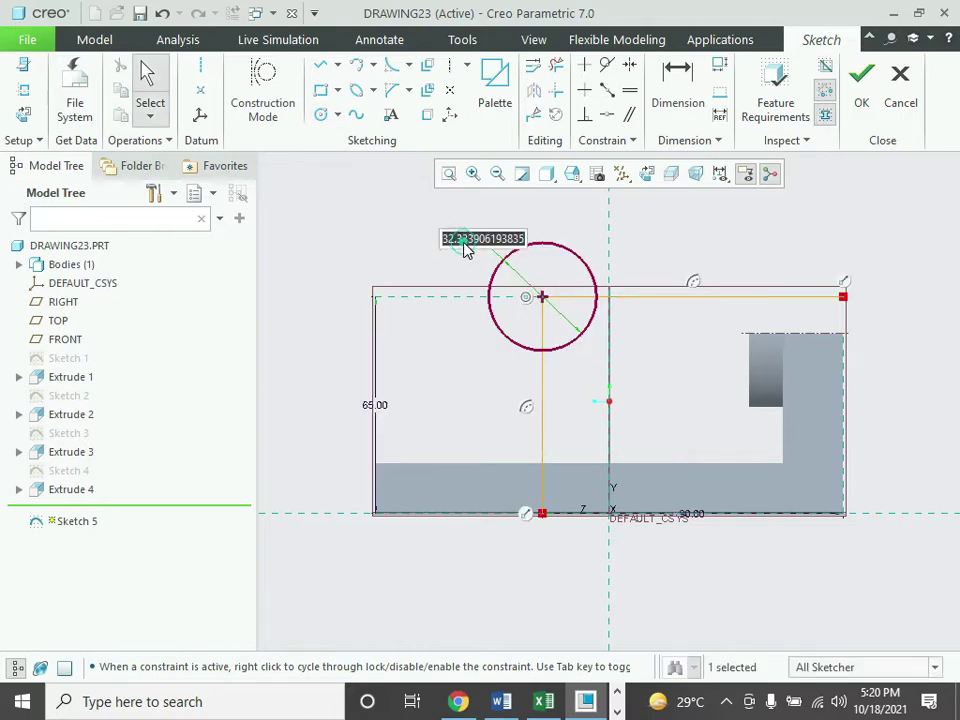
type("2")
key("Return")
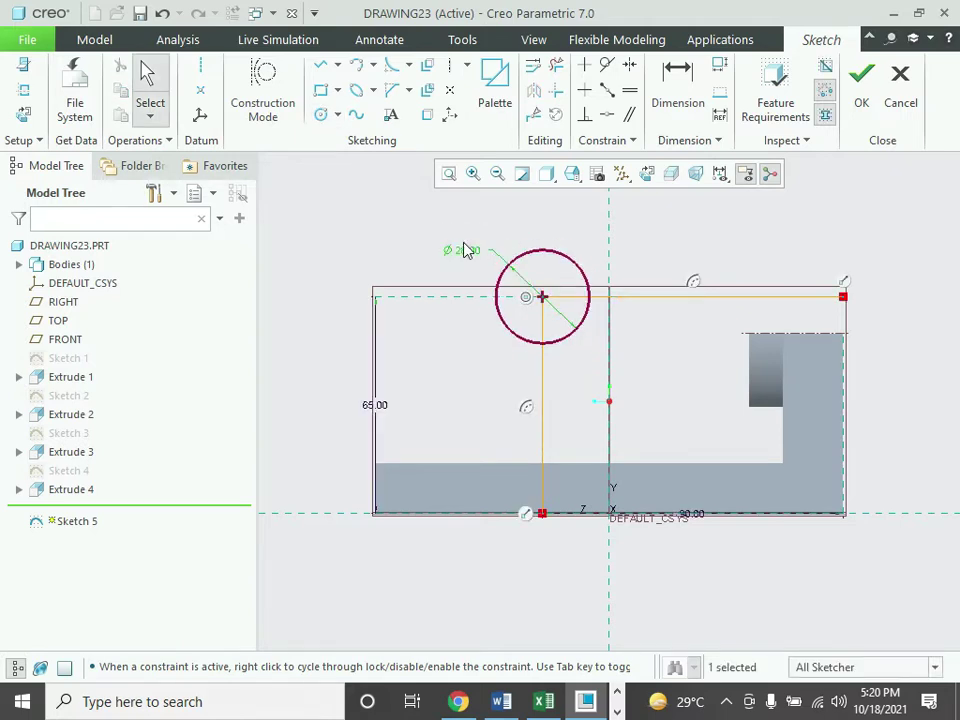
left_click(580, 708)
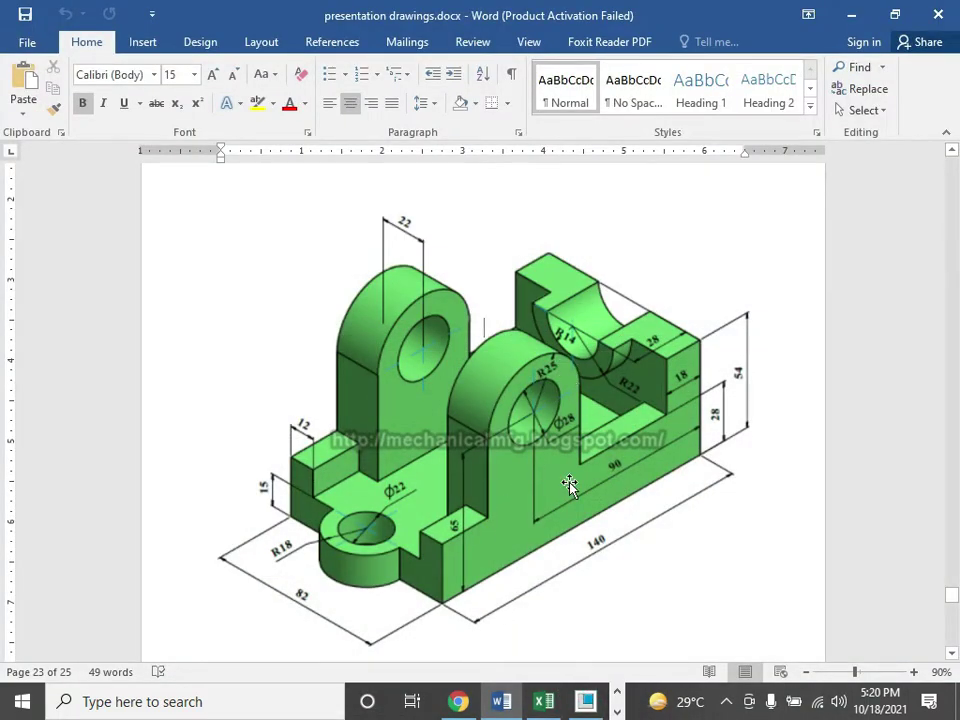
key("alt+Tab")
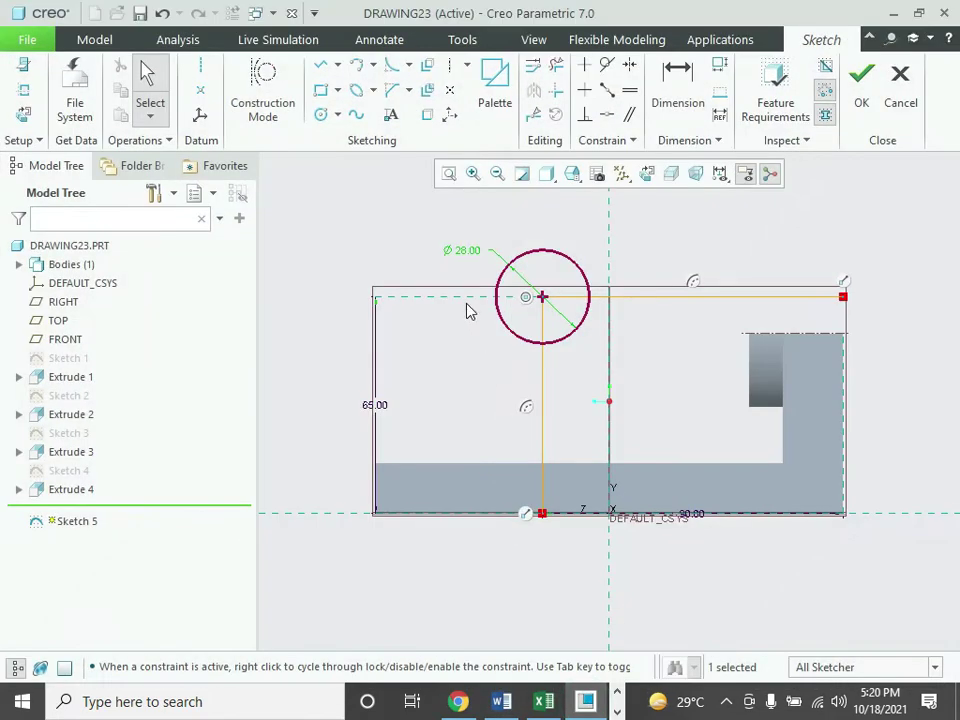
- Add a concentric Ø50 circle around the Ø28 hole
left_click(320, 114)
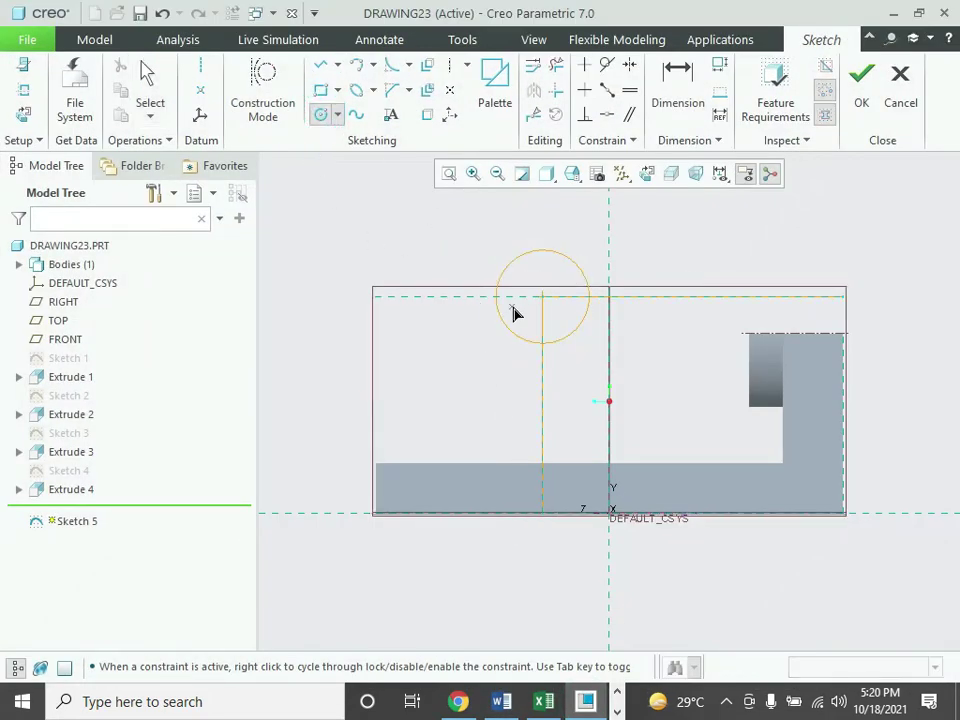
left_click(542, 296)
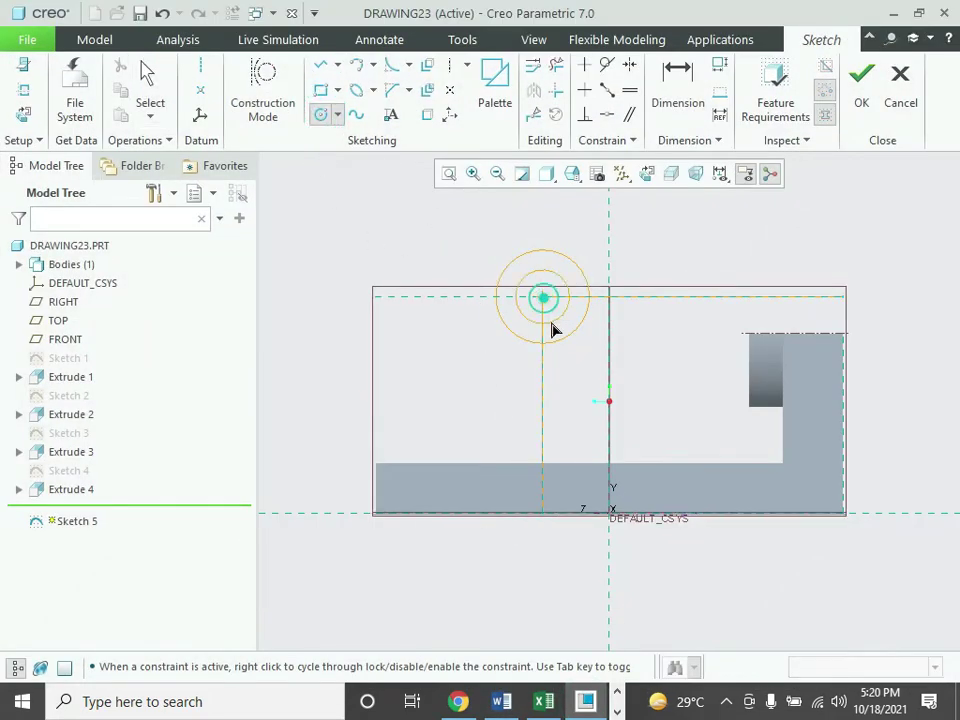
left_click(585, 385)
middle_click(585, 385)
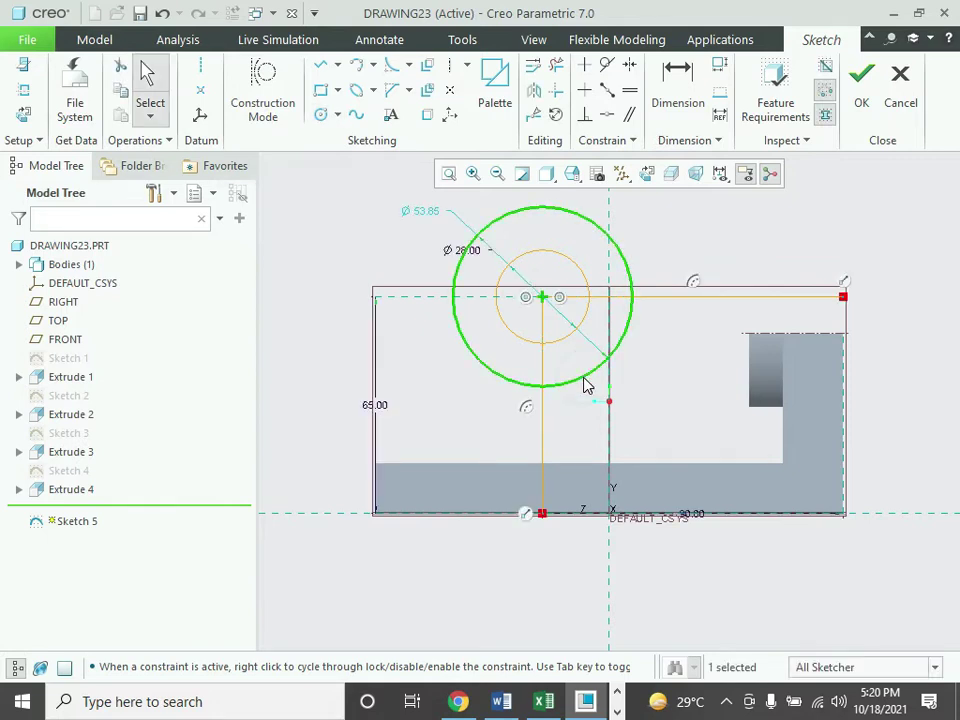
double_click(426, 215)
type("50")
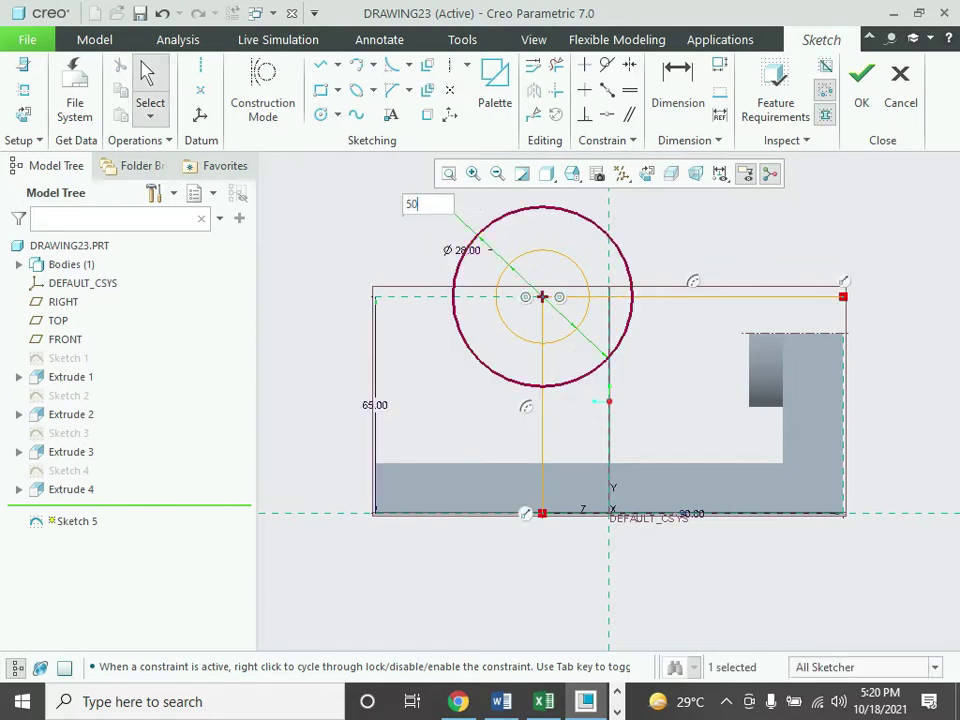
key("Return")
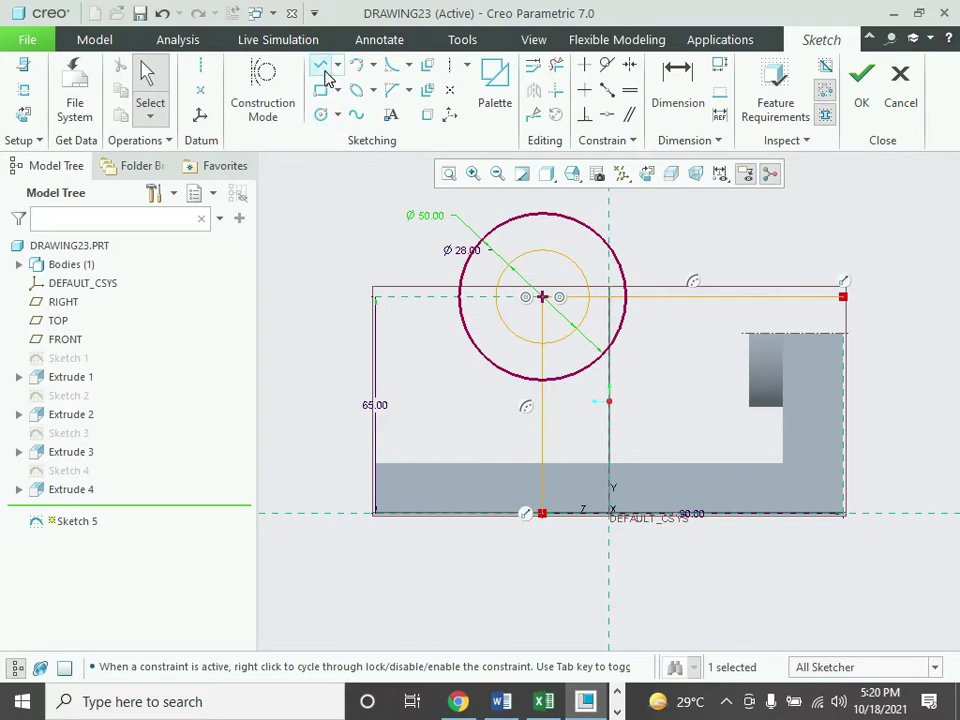
- Draw two vertical lines from the Ø50 circle's sides down to the base plate's top edge
left_click(320, 64)
left_click(459, 296)
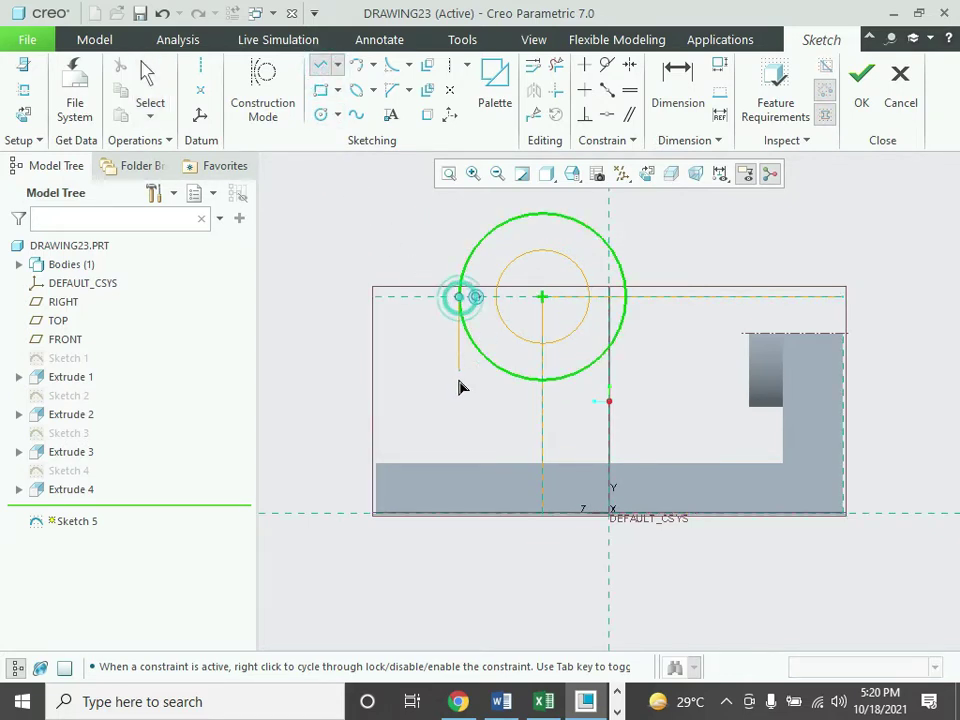
left_click(460, 465)
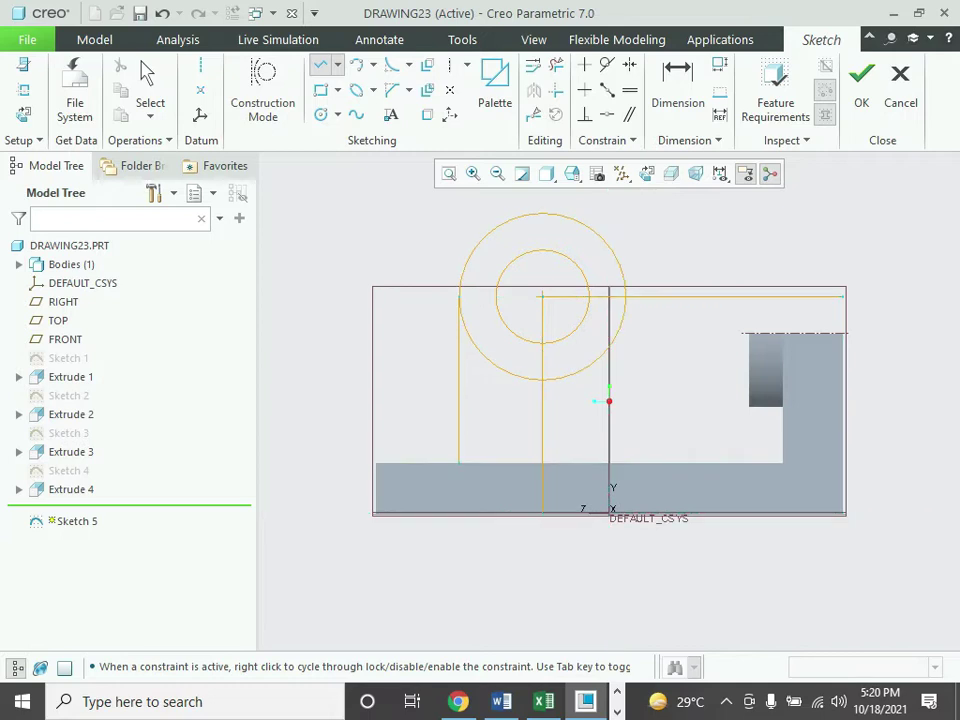
middle_click(460, 466)
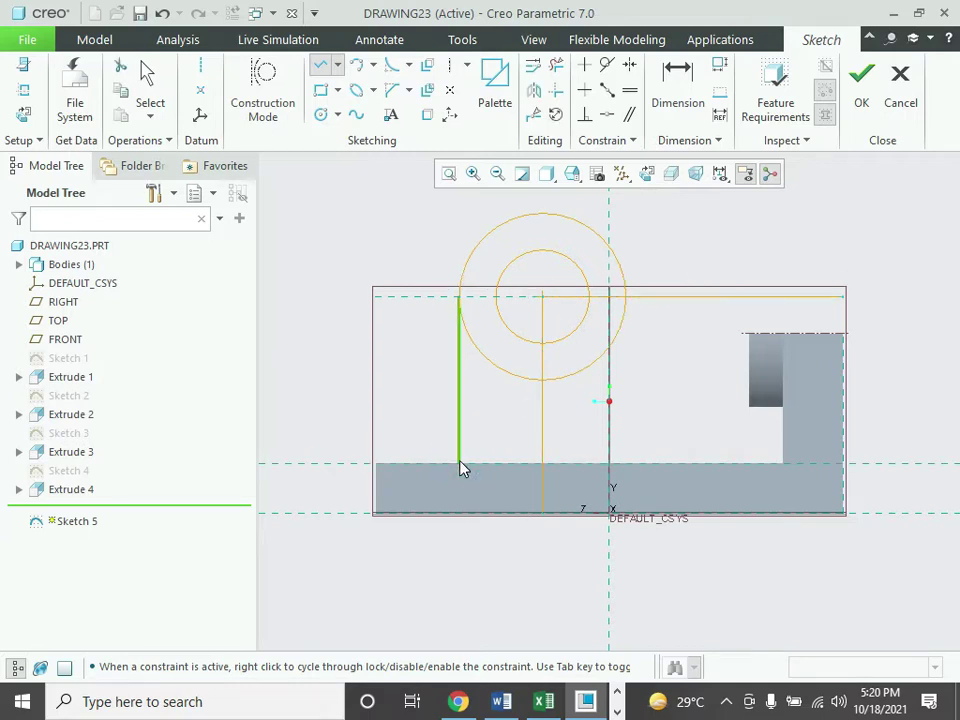
left_click(625, 297)
left_click(625, 465)
middle_click(555, 407)
middle_click(470, 385)
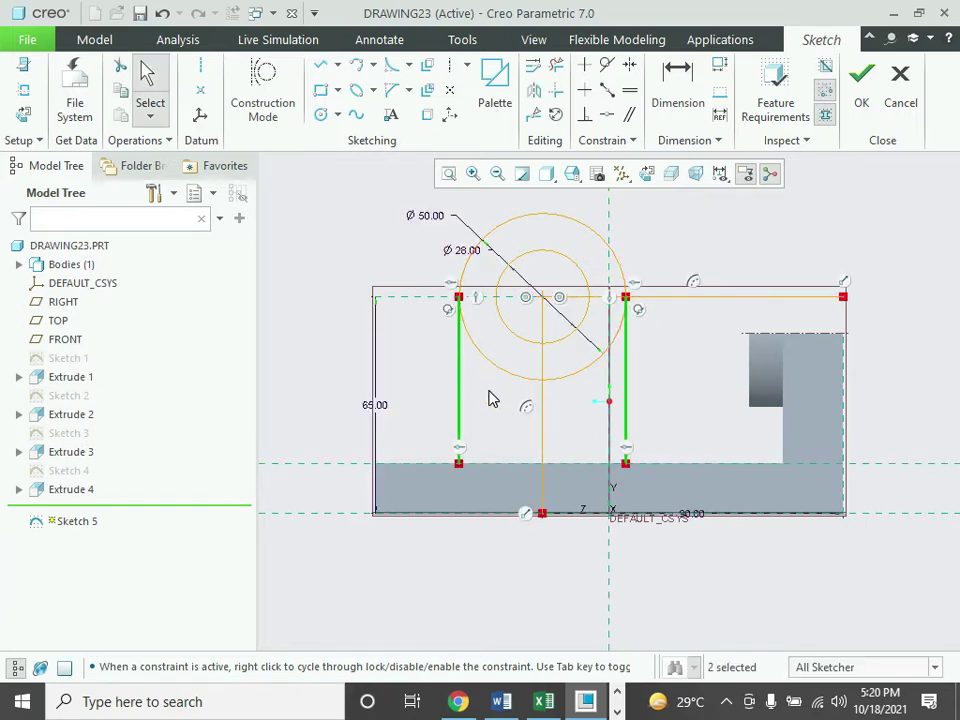
- Trim away the lower arcs of the Ø50 circle
left_click(557, 66)
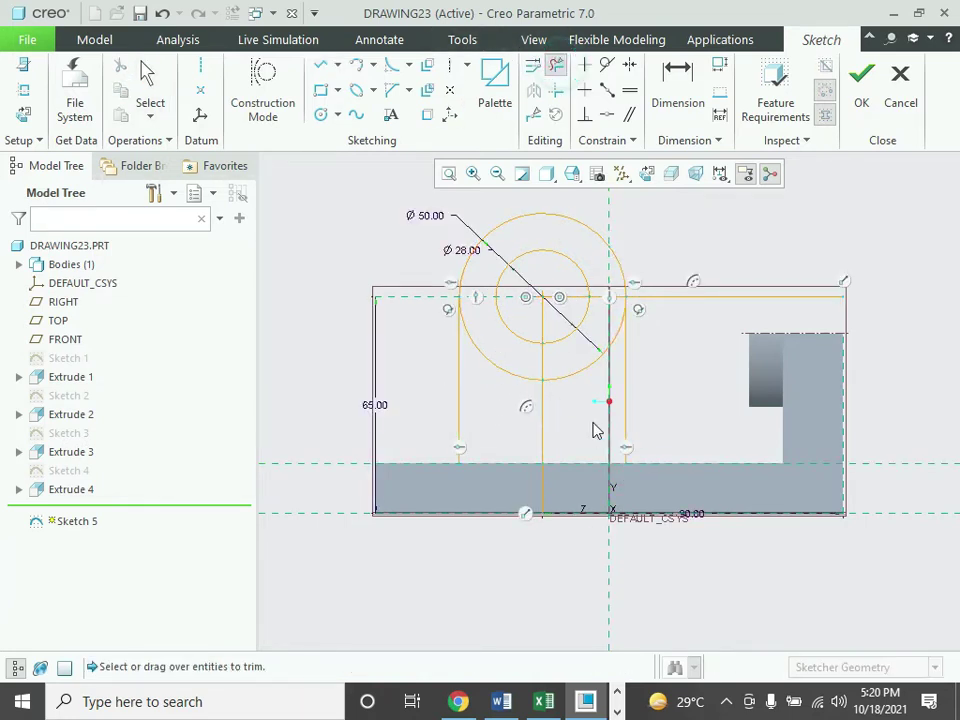
left_click(600, 410)
left_click(579, 410)
left_click(577, 380)
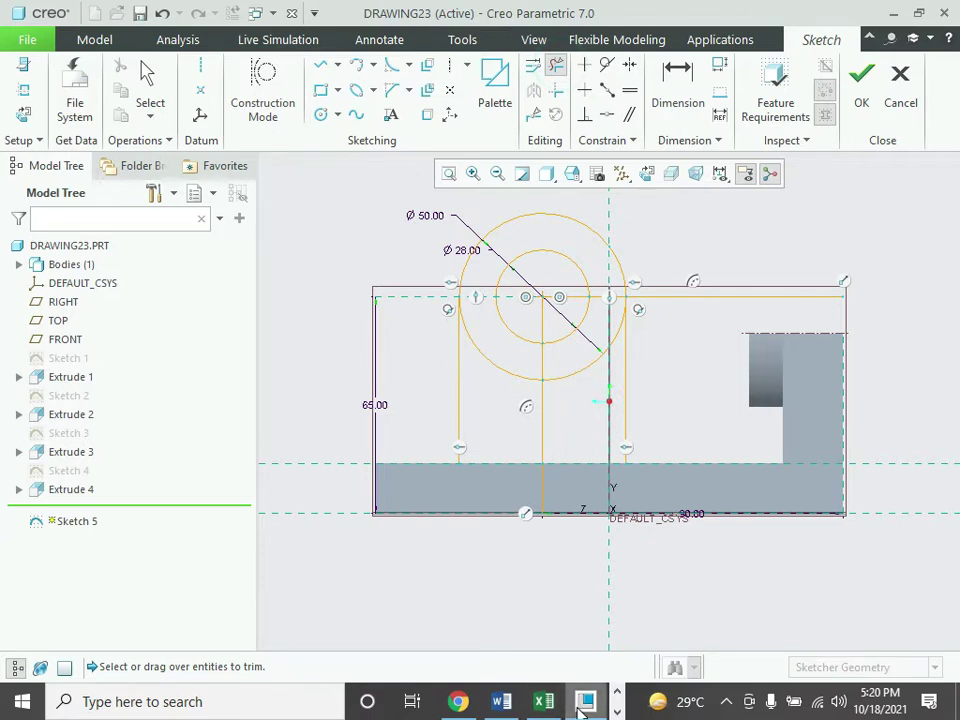
left_click(503, 705)
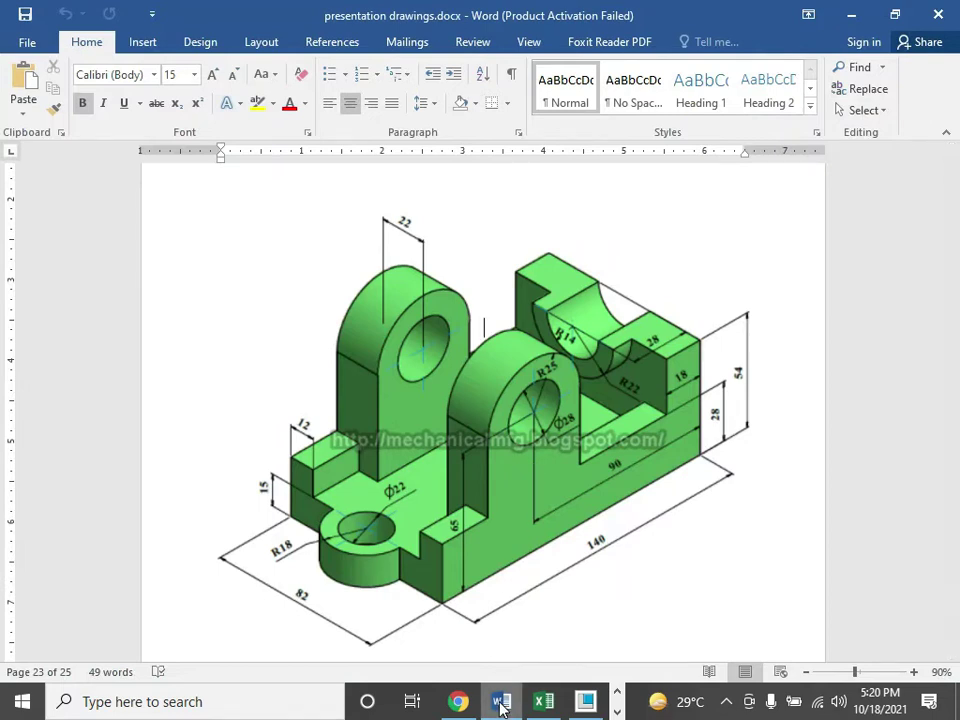
left_click(501, 702)
left_click_drag(588, 405, 566, 361)
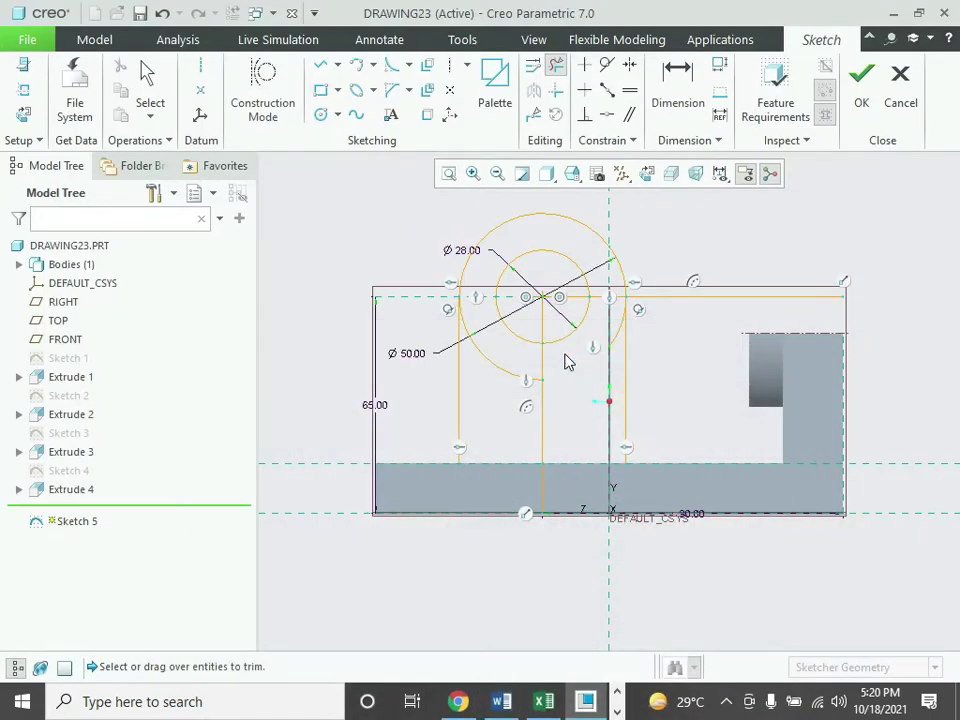
left_click_drag(505, 401, 490, 350)
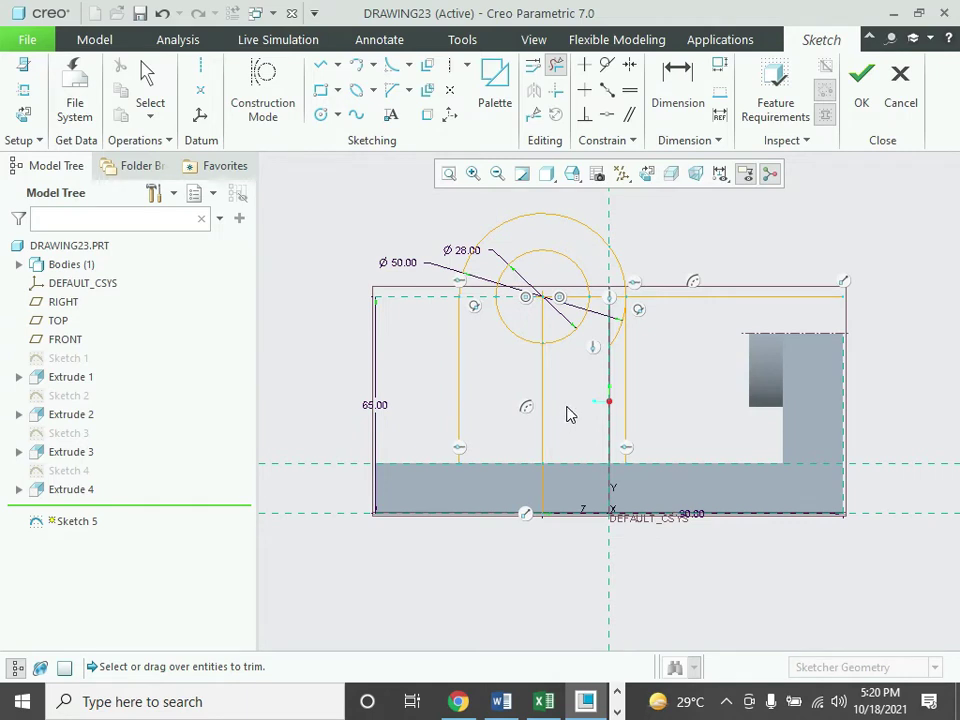
middle_click(557, 456)
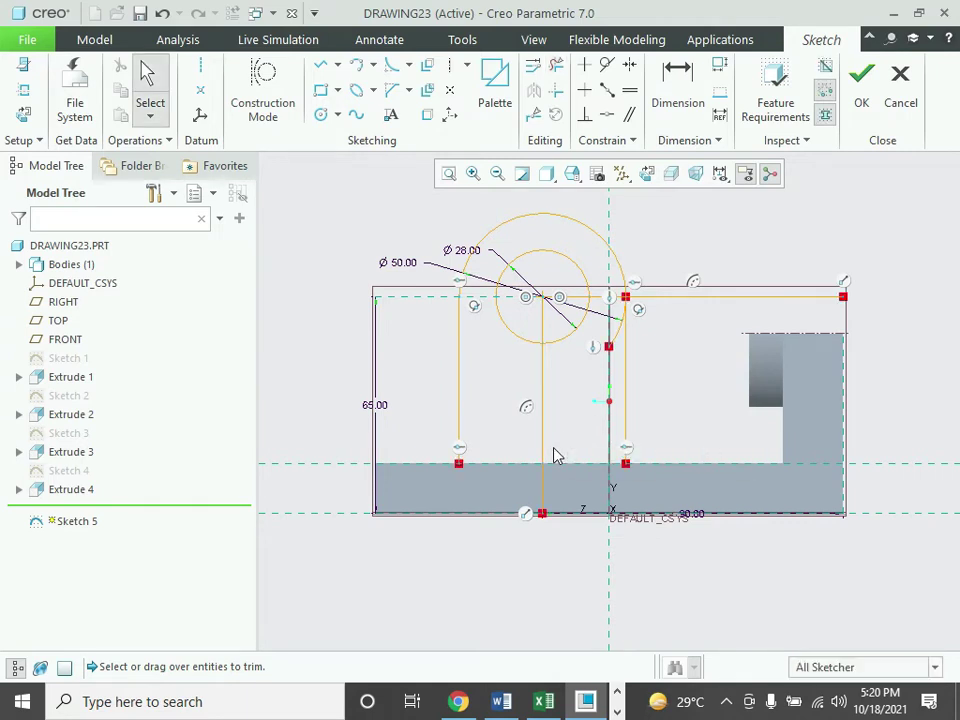
- Delete the centre vertical and top offset lines, trim the right stub, and finish Sketch 5
left_click(529, 440)
key("Delete")
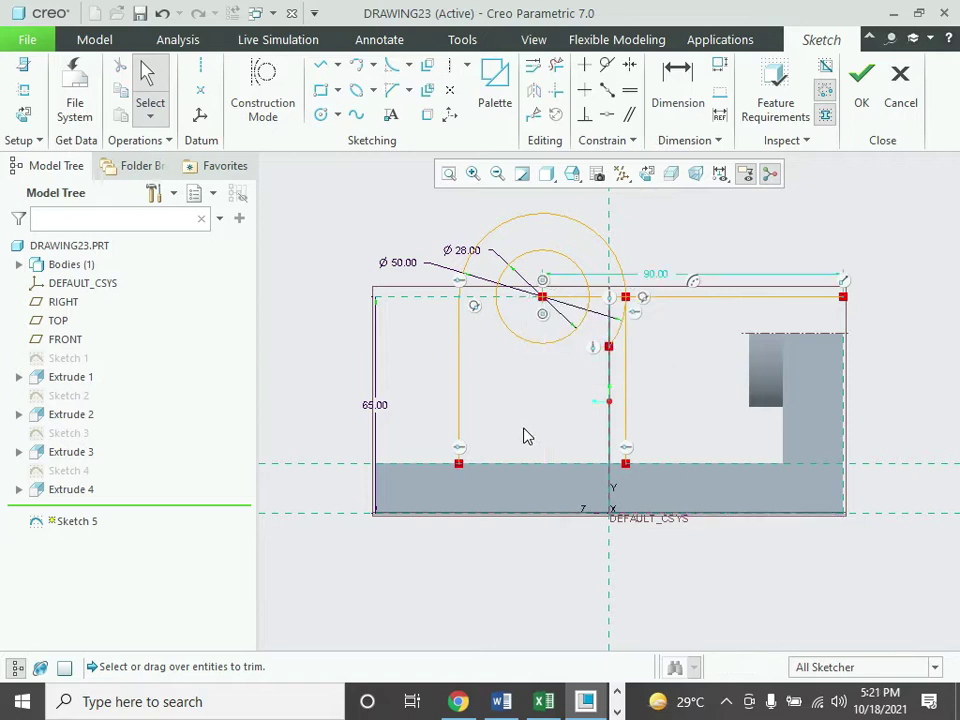
left_click(688, 276)
key("Delete")
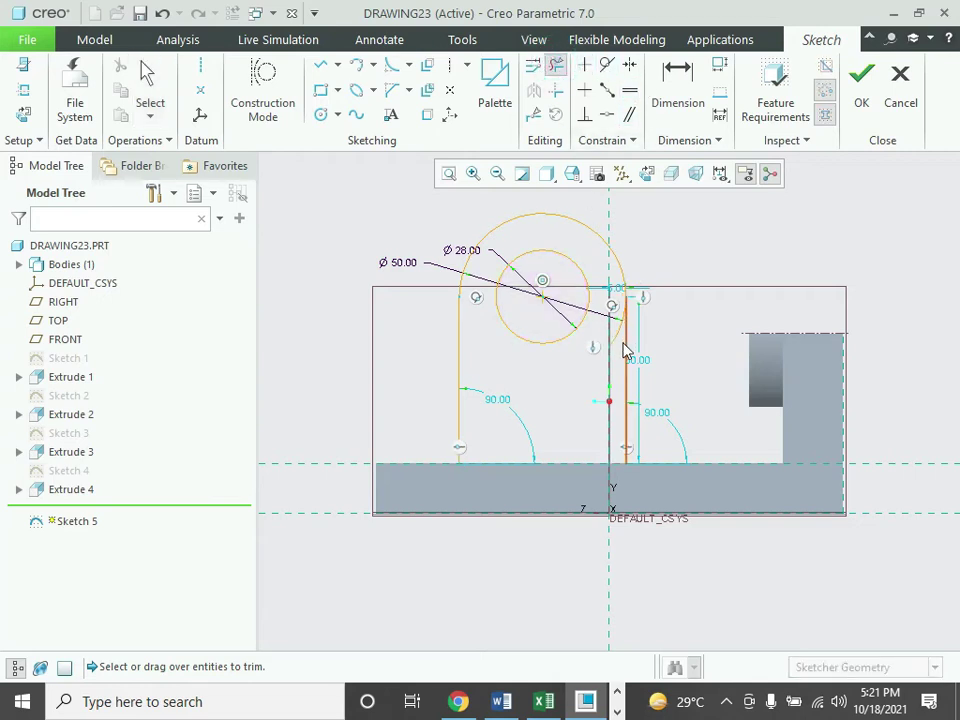
left_click(617, 304)
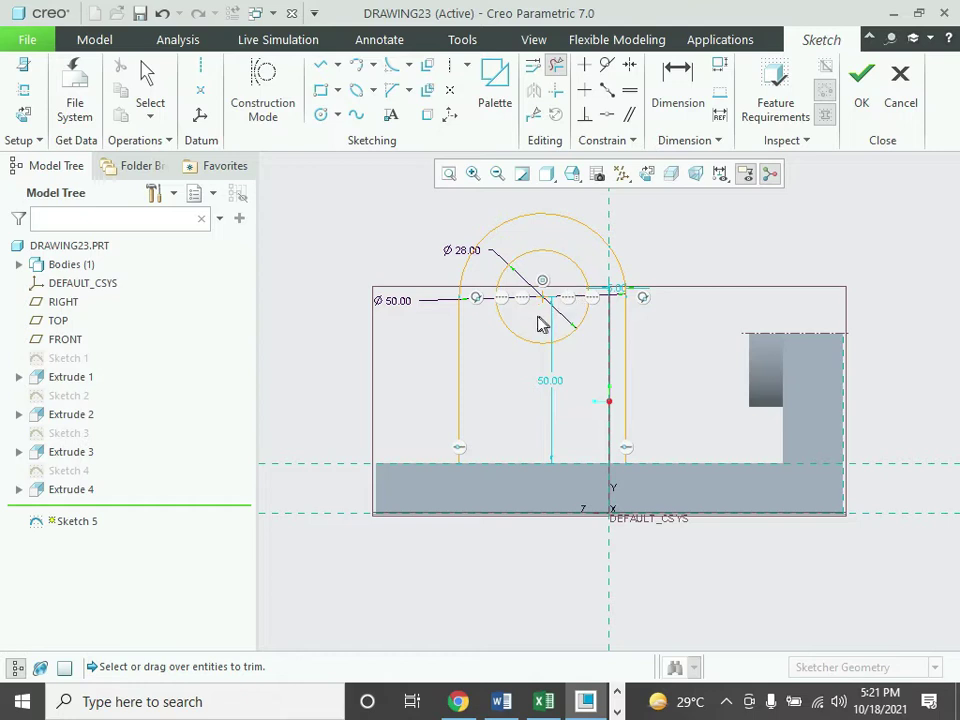
scroll(540, 321, "up", 1)
scroll(532, 324, "up", 2)
scroll(533, 324, "down", 3)
left_click(860, 98)
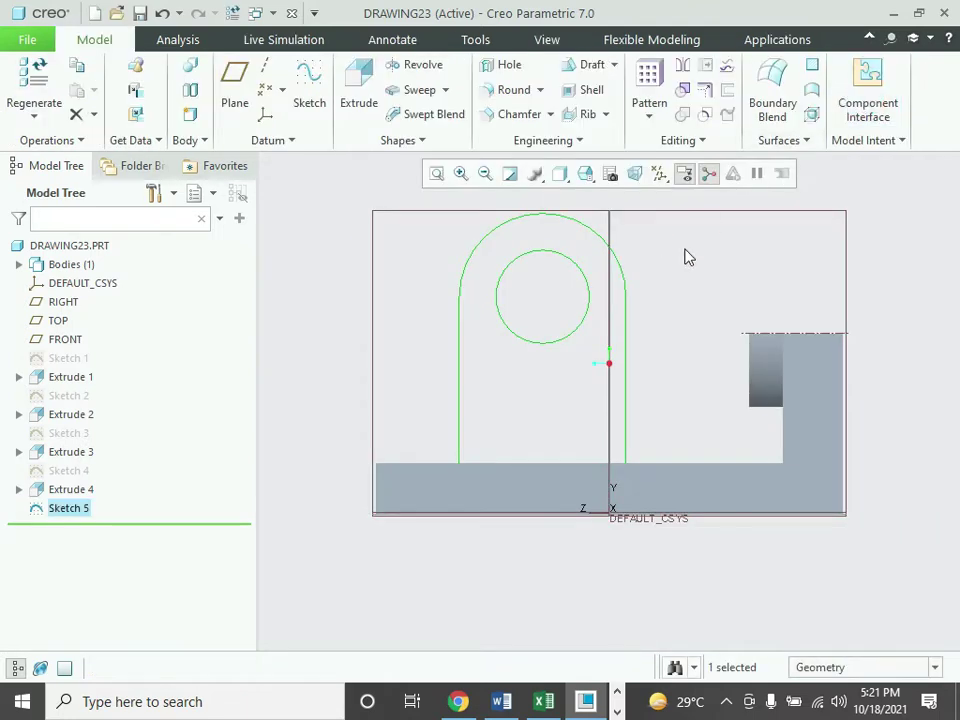
scroll(594, 376, "down", 1)
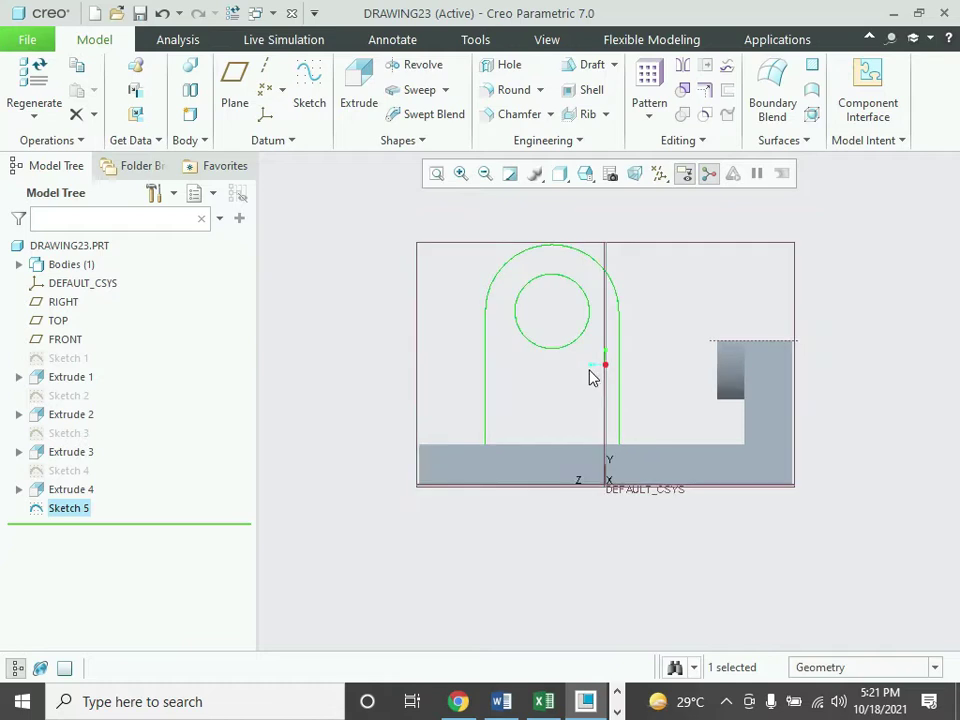
- Redefine Sketch 5 with a bottom line along the plate edge to close the profile
right_click(79, 513)
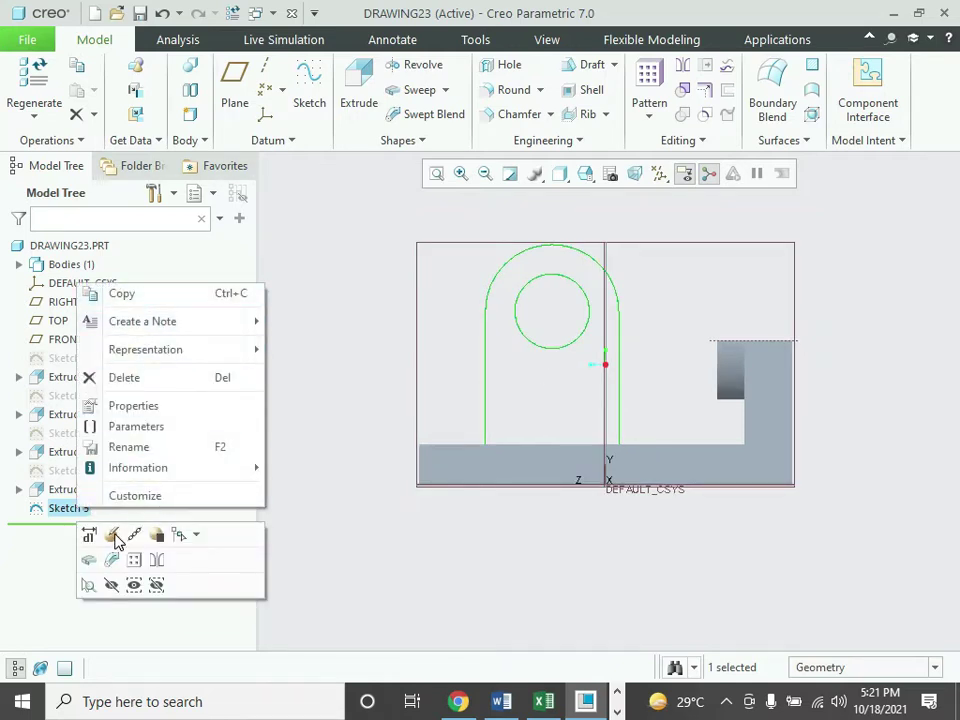
left_click(111, 535)
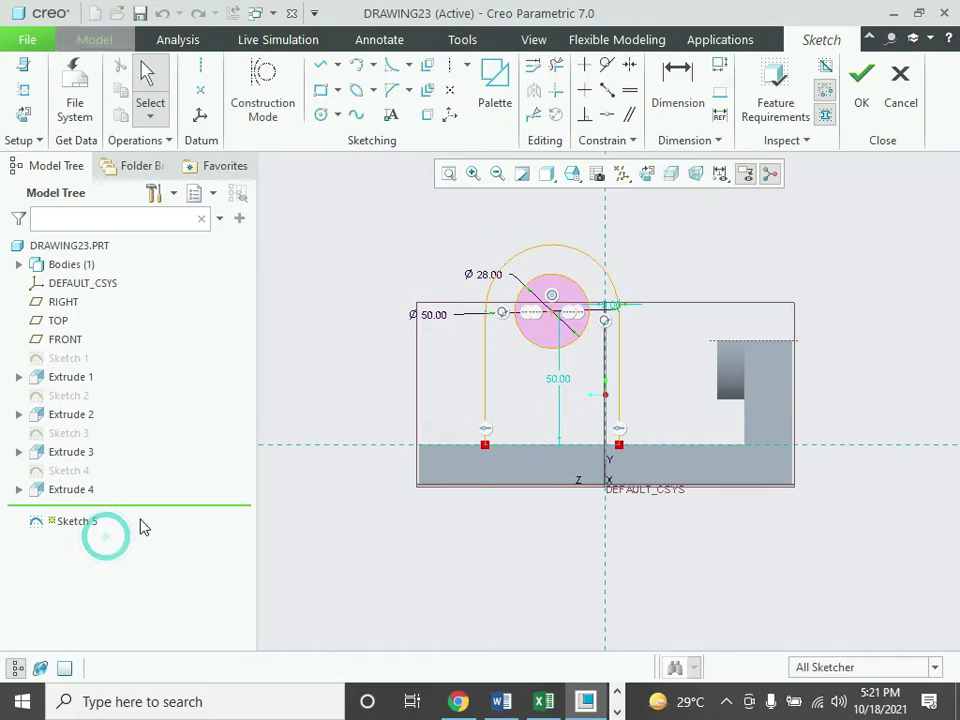
left_click(321, 66)
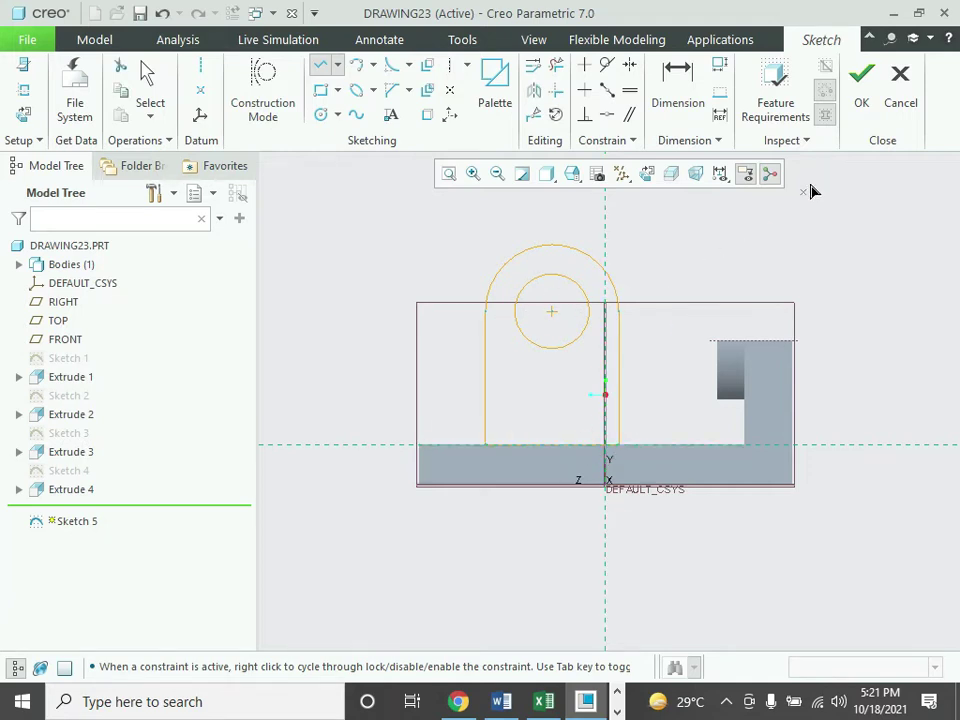
left_click(862, 80)
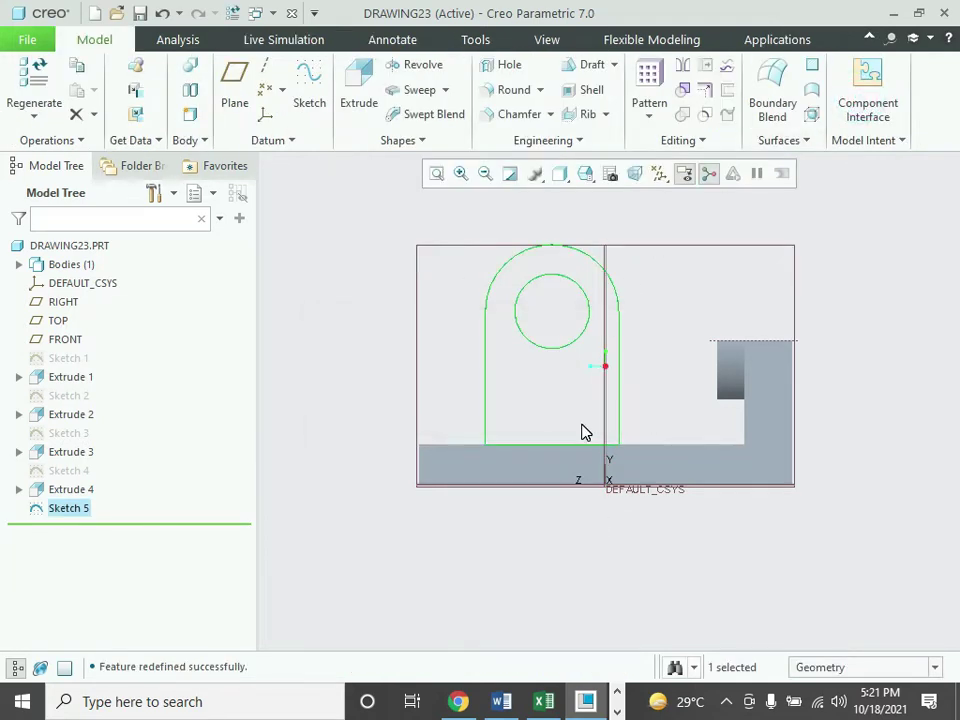
mouse_move(585, 432)
middle_mouse_down()
mouse_move(579, 424)
mouse_move(529, 514)
mouse_move(630, 620)
middle_mouse_up()
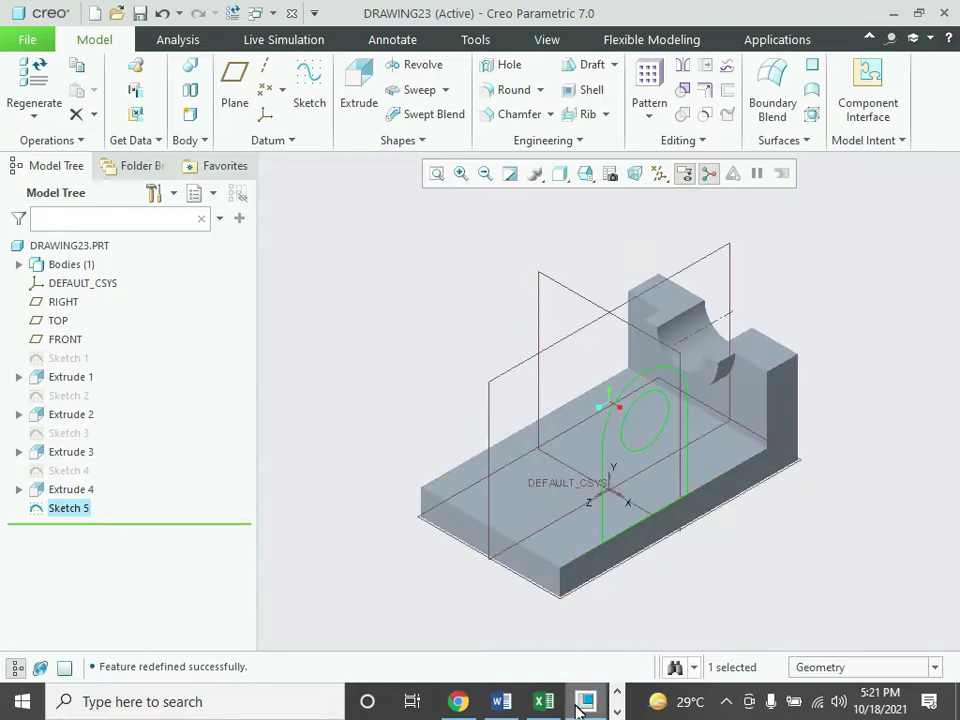
left_click(501, 701)
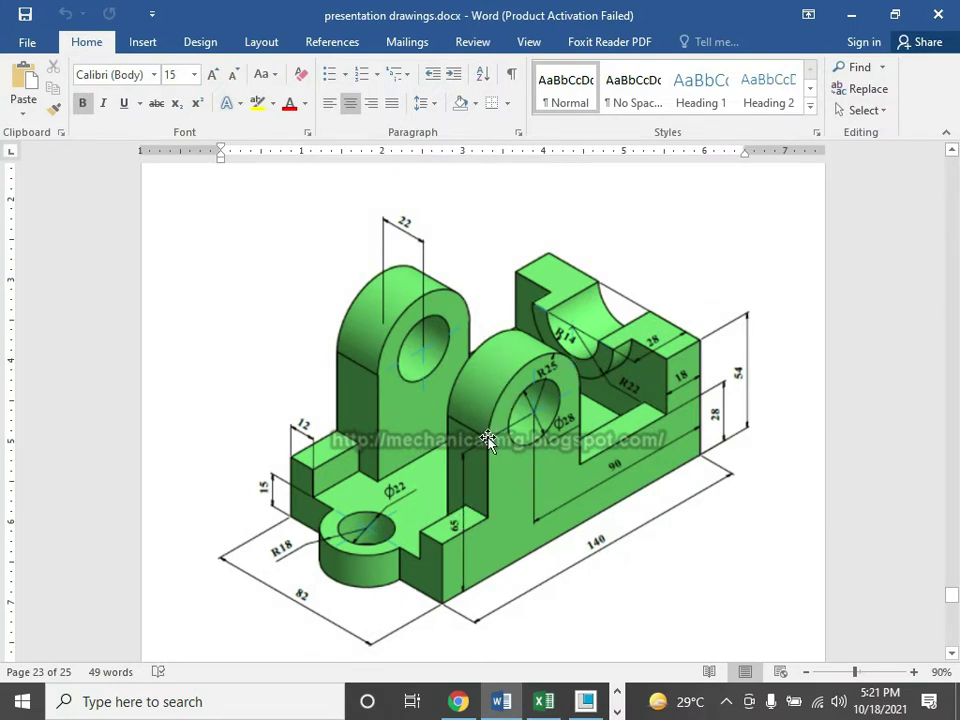
scroll(488, 441, "down", 2)
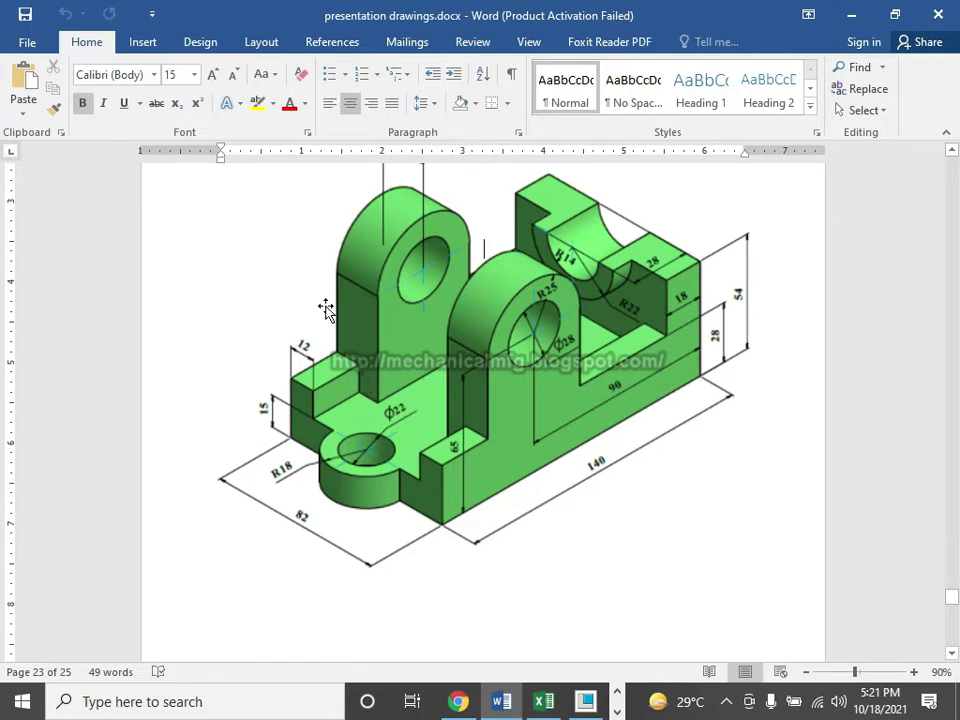
scroll(361, 355, "up", 1)
scroll(361, 355, "up", 3)
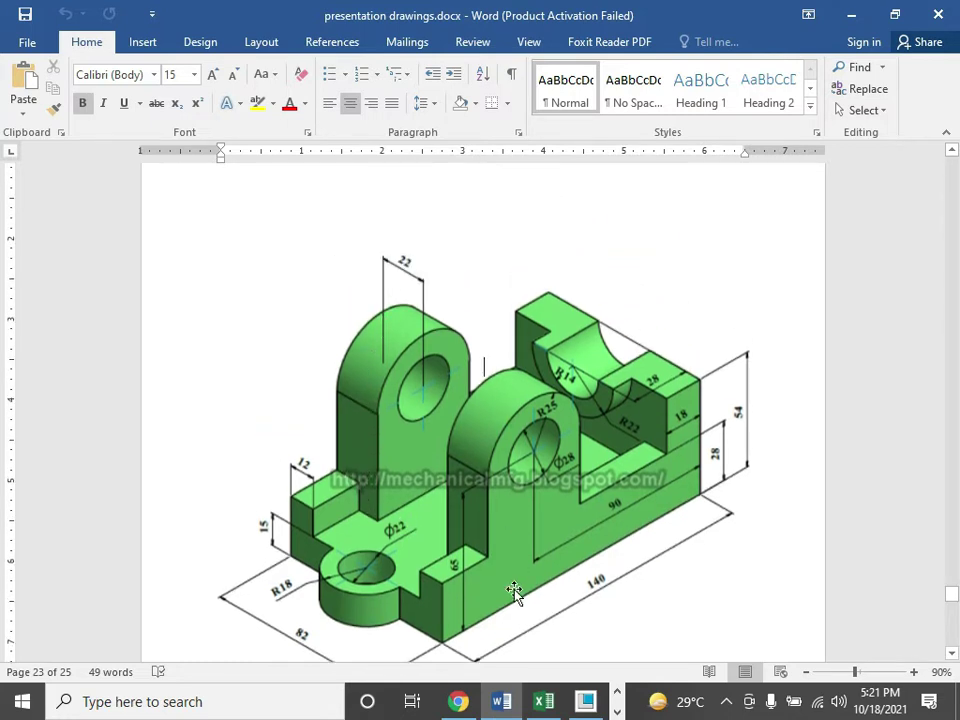
left_click(586, 701)
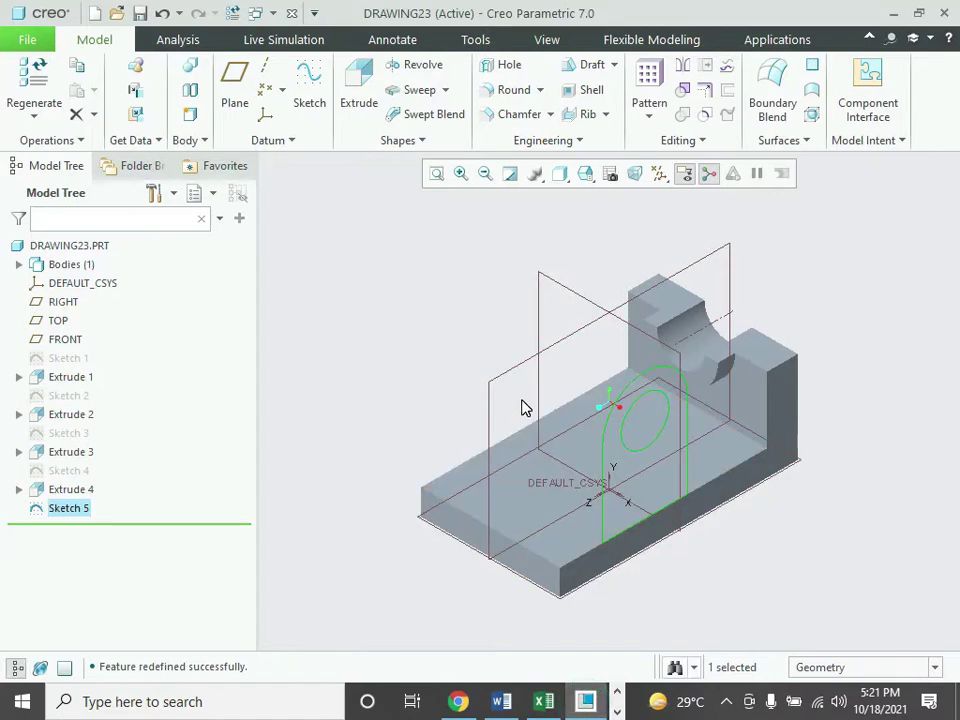
- Extrude Sketch 5 in the flipped direction to a depth of 22
left_click(370, 100)
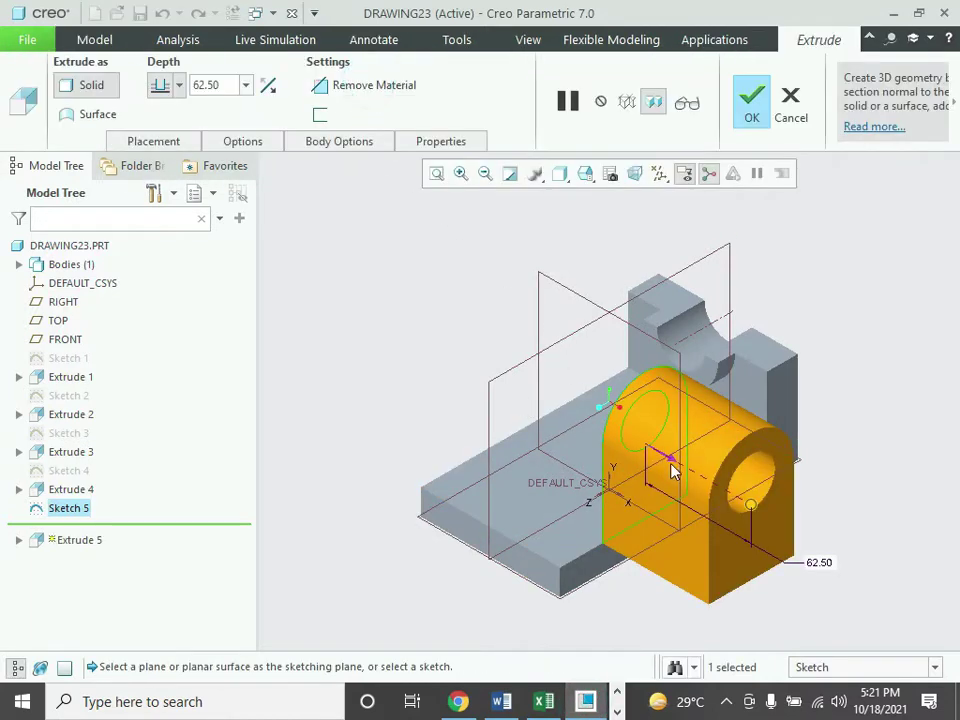
left_click(671, 462)
double_click(230, 85)
type("22")
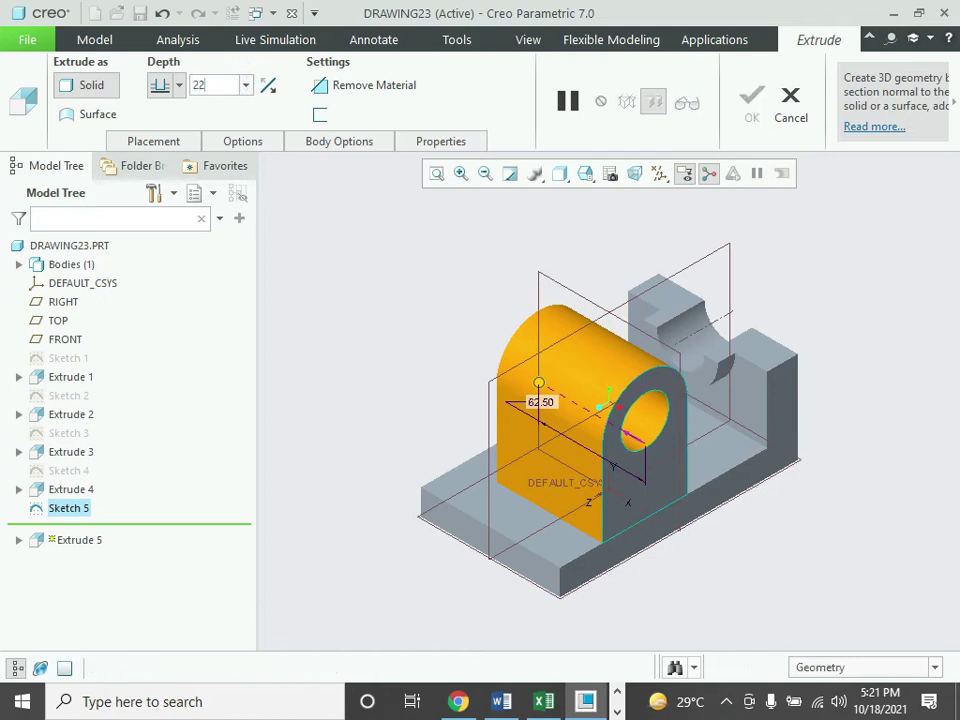
key("Return")
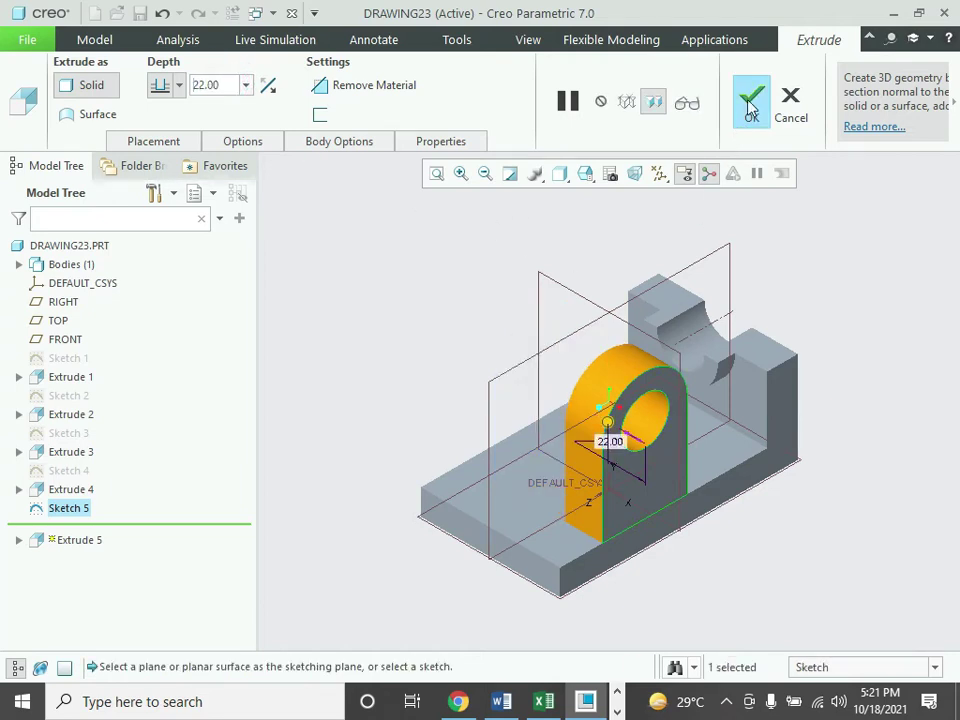
left_click(751, 97)
mouse_move(396, 420)
middle_mouse_down()
mouse_move(424, 399)
mouse_move(428, 418)
mouse_move(403, 444)
middle_mouse_up()
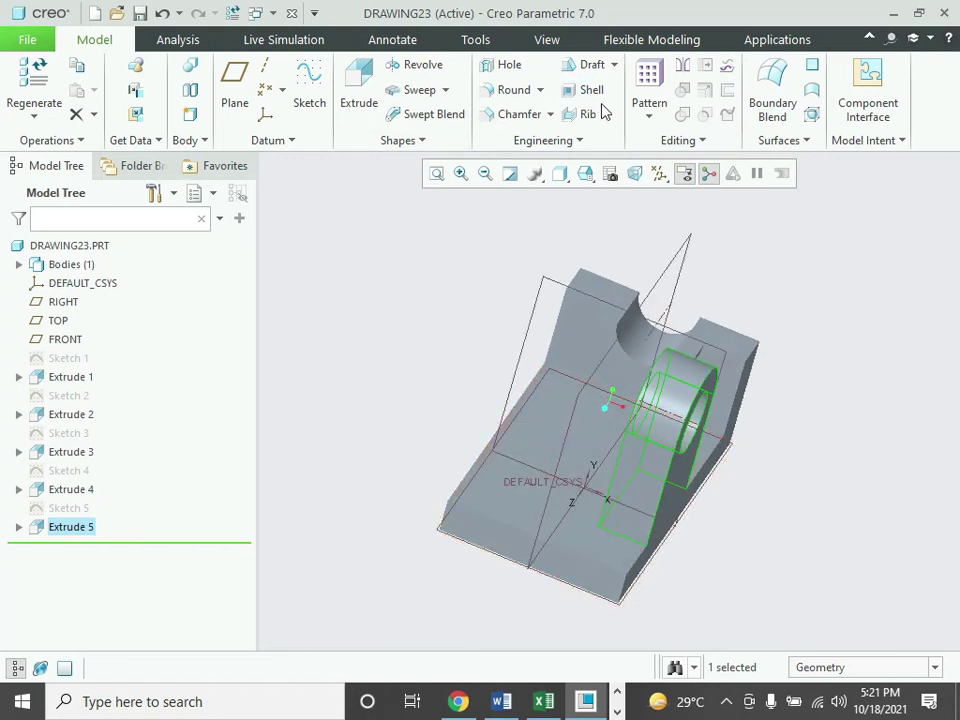
- Mirror Extrude 5 across the RIGHT datum plane, then orbit to view both matching lugs
left_click(684, 64)
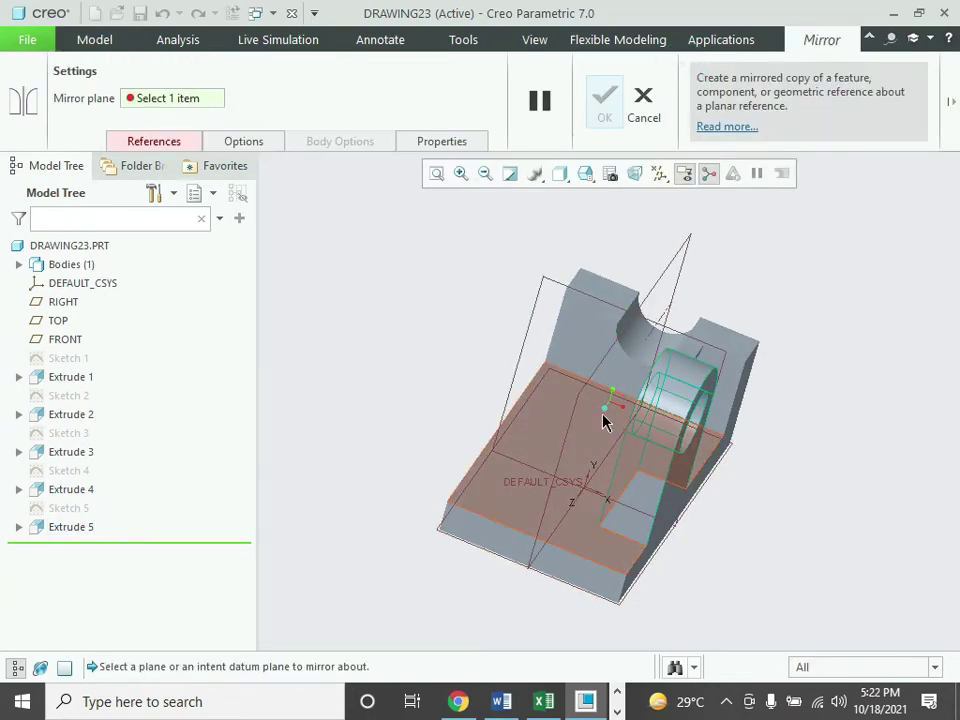
left_click(604, 376)
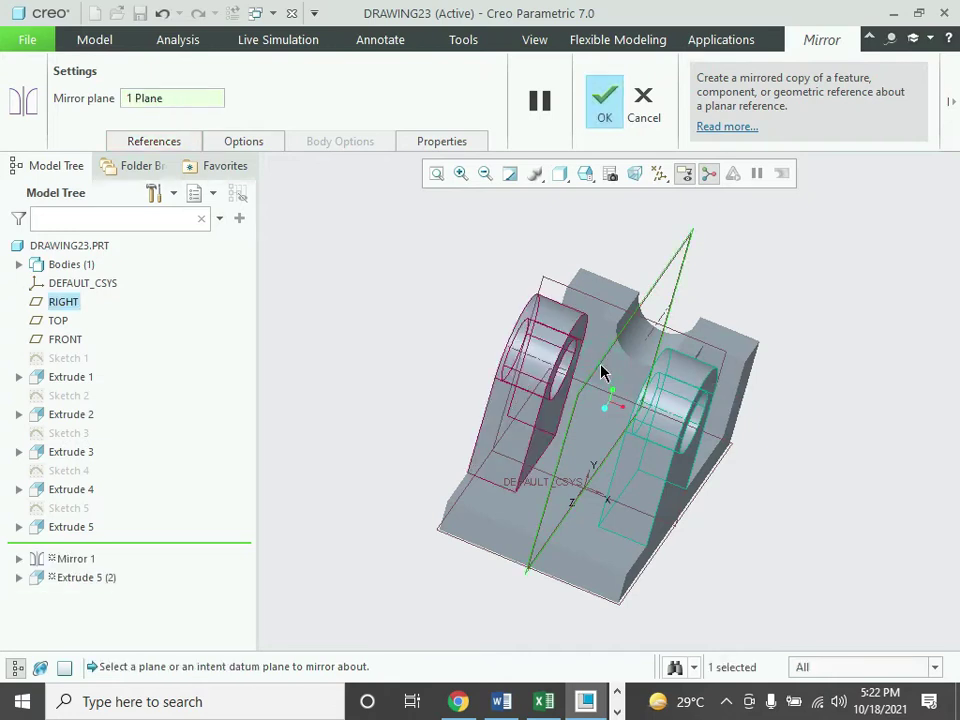
left_click(603, 113)
mouse_move(741, 493)
middle_mouse_down()
mouse_move(678, 451)
mouse_move(737, 501)
mouse_move(691, 476)
middle_mouse_up()
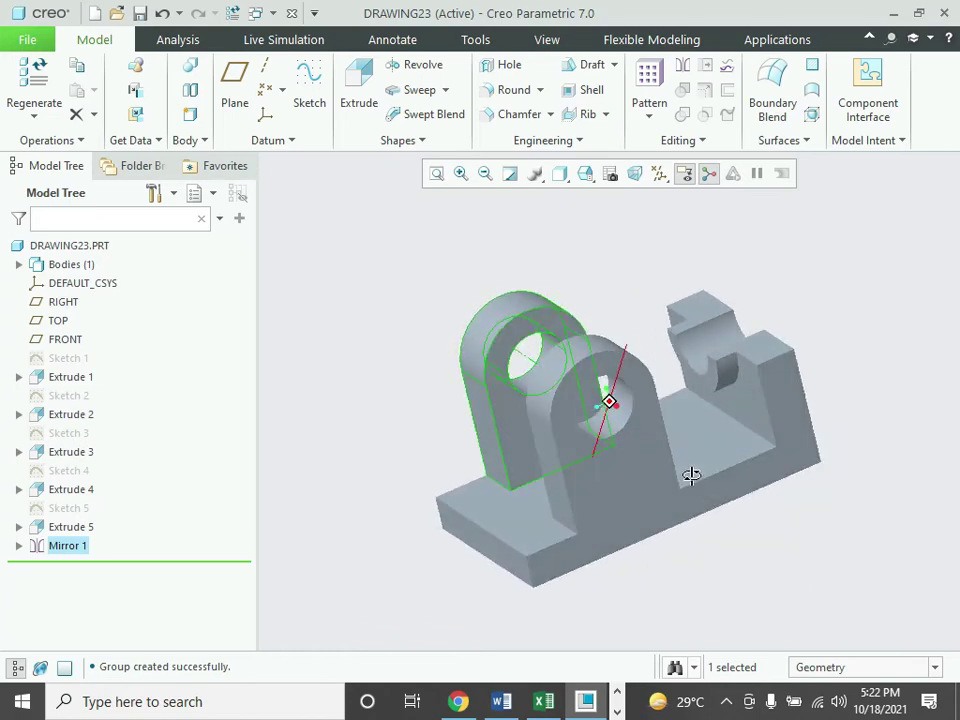
mouse_move(692, 420)
middle_mouse_down()
mouse_move(690, 411)
mouse_move(790, 550)
middle_mouse_up()
left_click(789, 570)
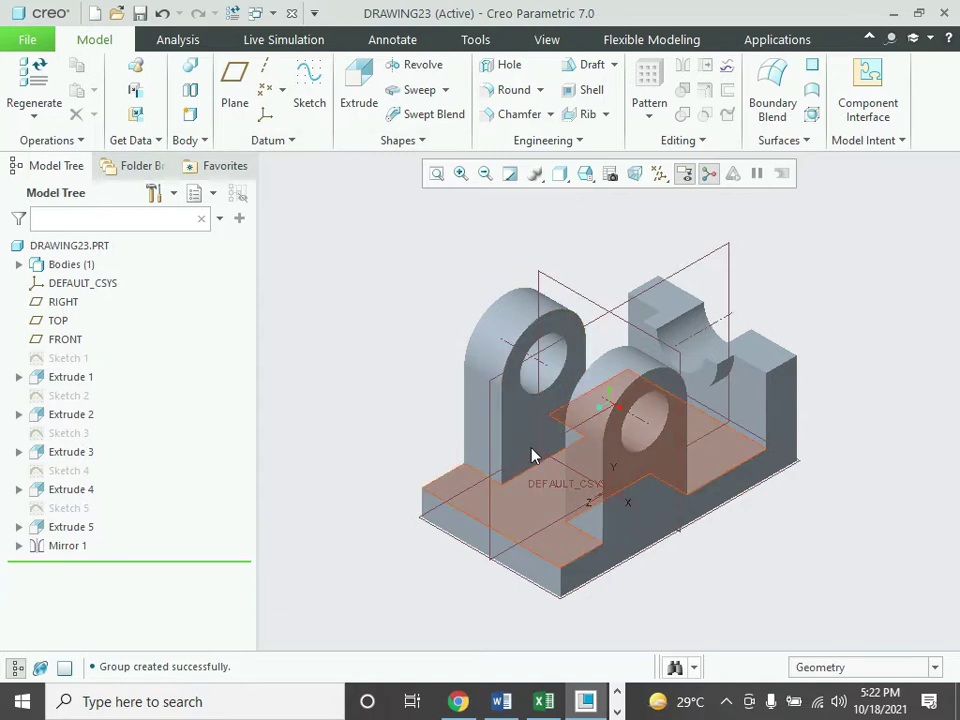
- Start a new sketch on the base plate's top face
left_click(314, 92)
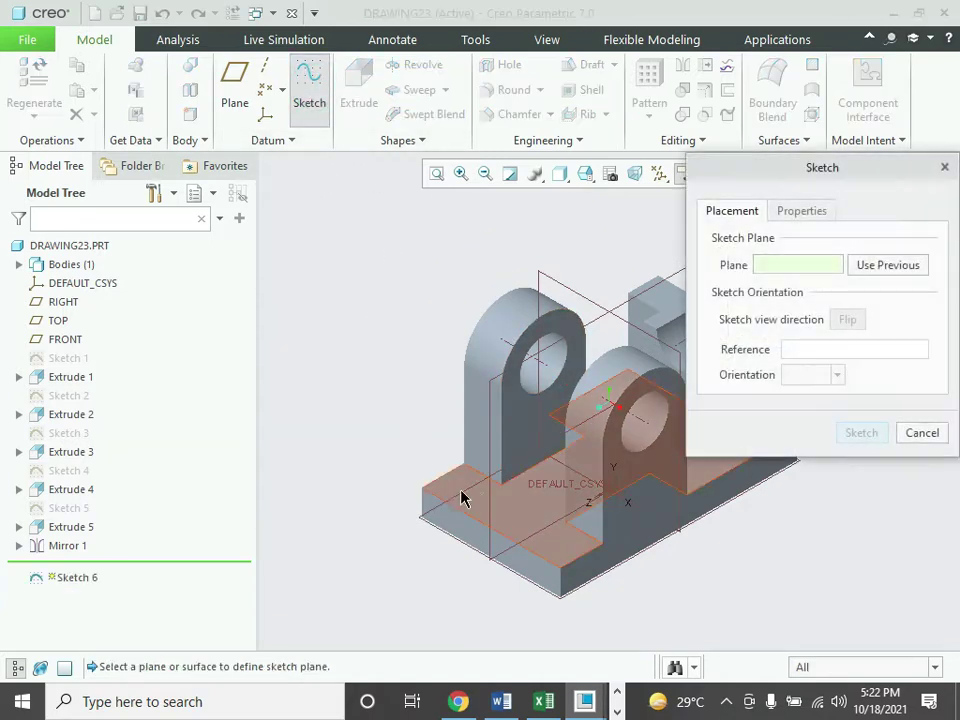
left_click(510, 512)
left_click(866, 432)
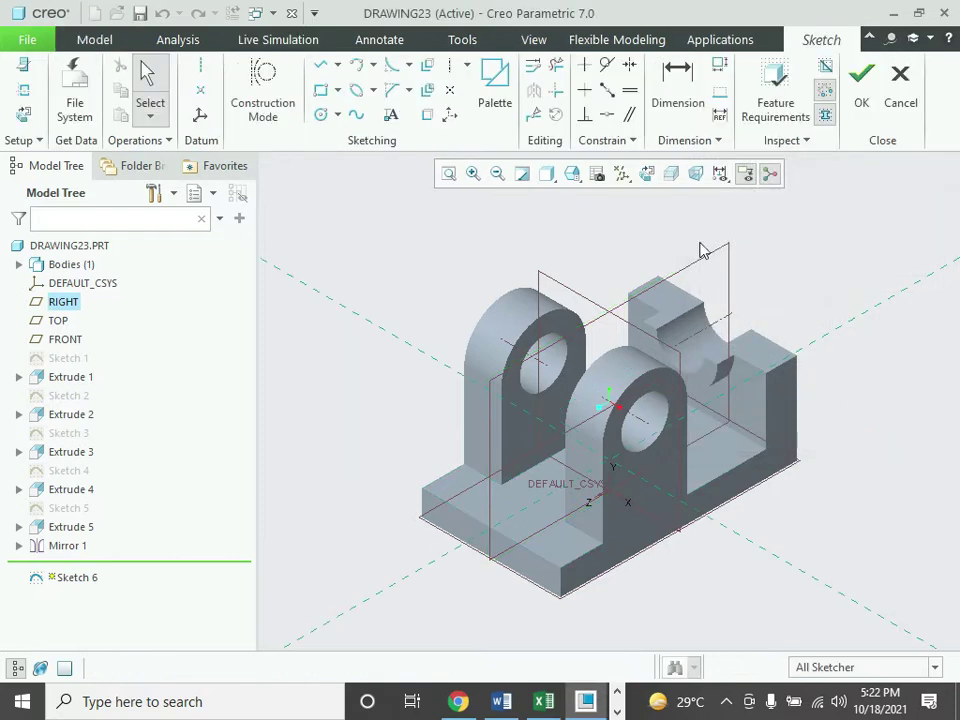
- Orient the sketch head-on and switch the display to Shading With Edges
left_click(646, 175)
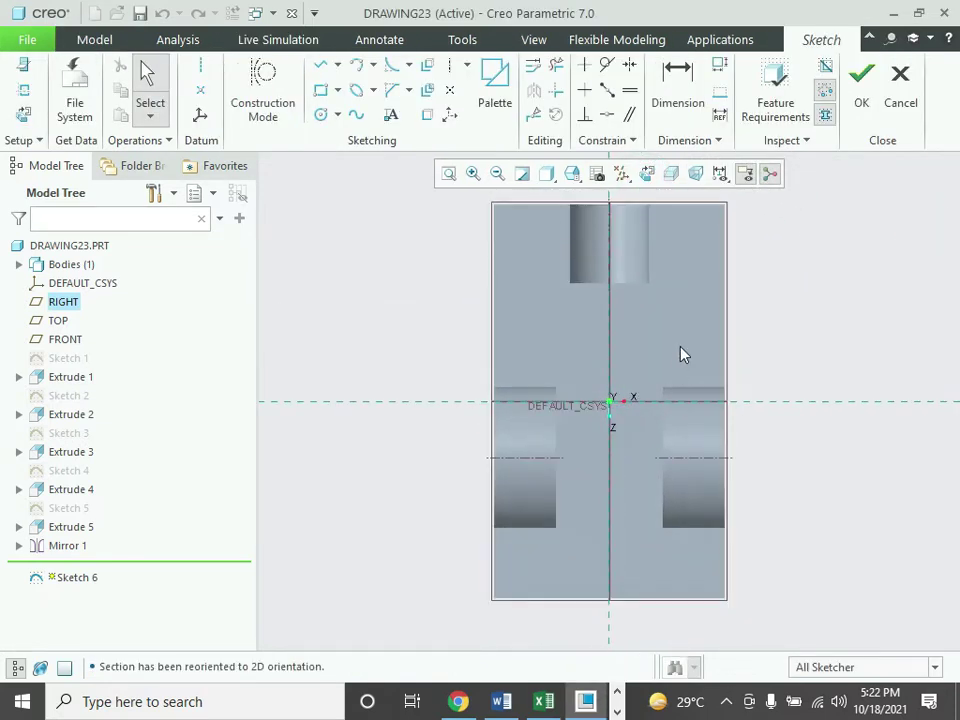
left_click(550, 180)
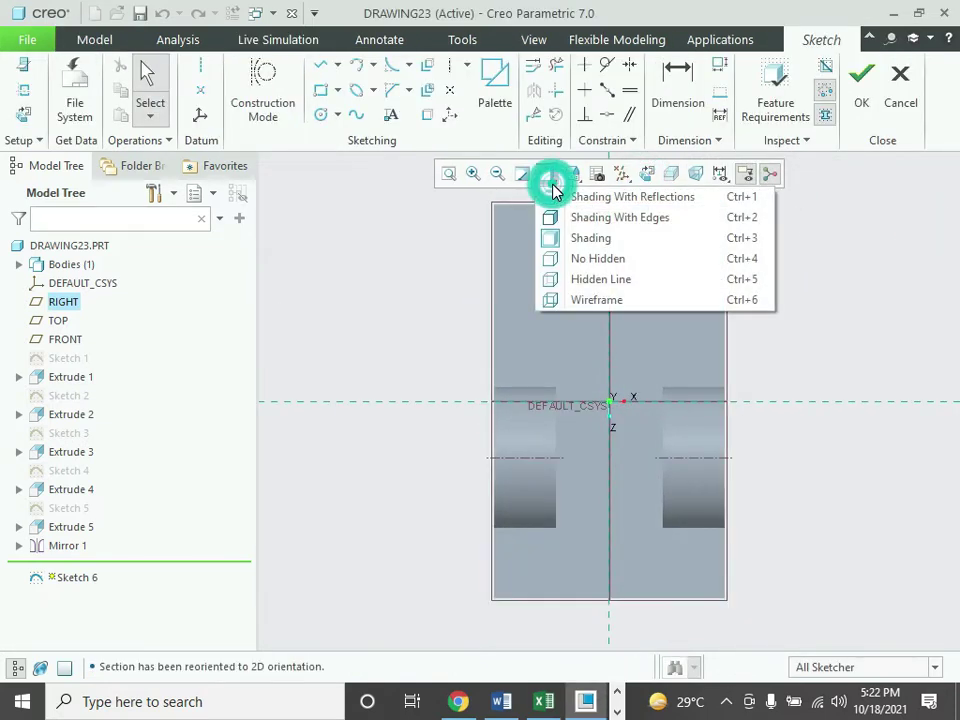
left_click(582, 226)
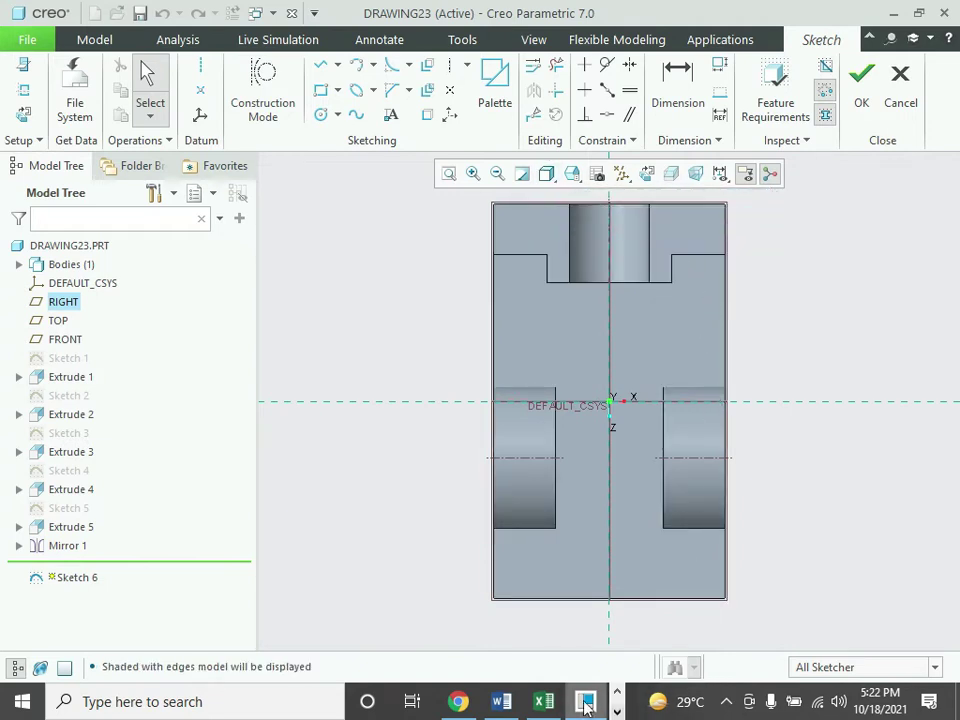
left_click(501, 702)
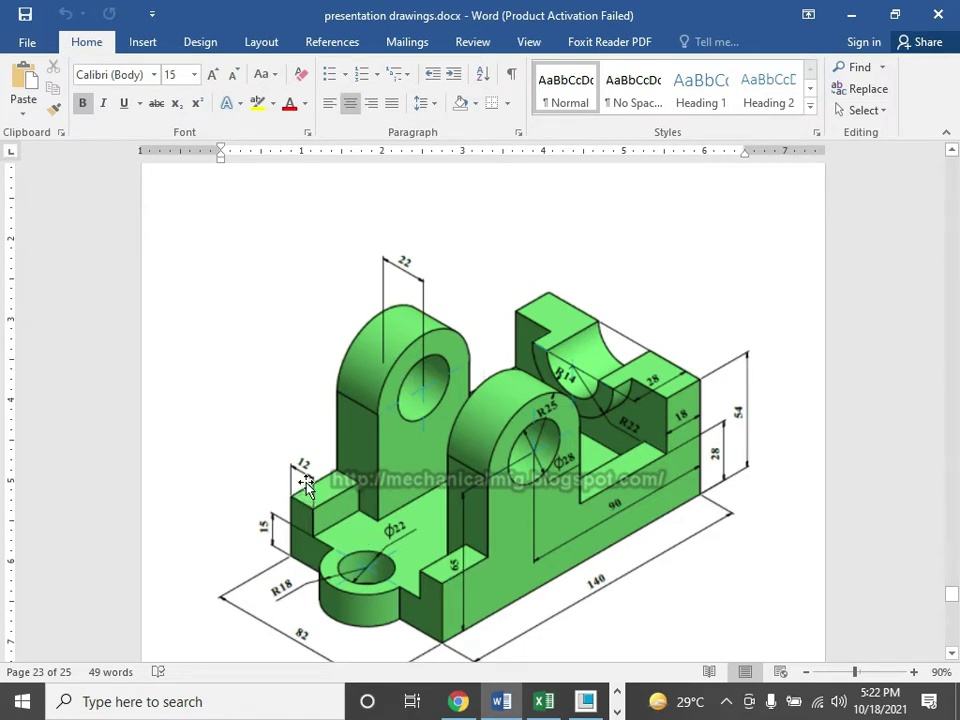
left_click(501, 704)
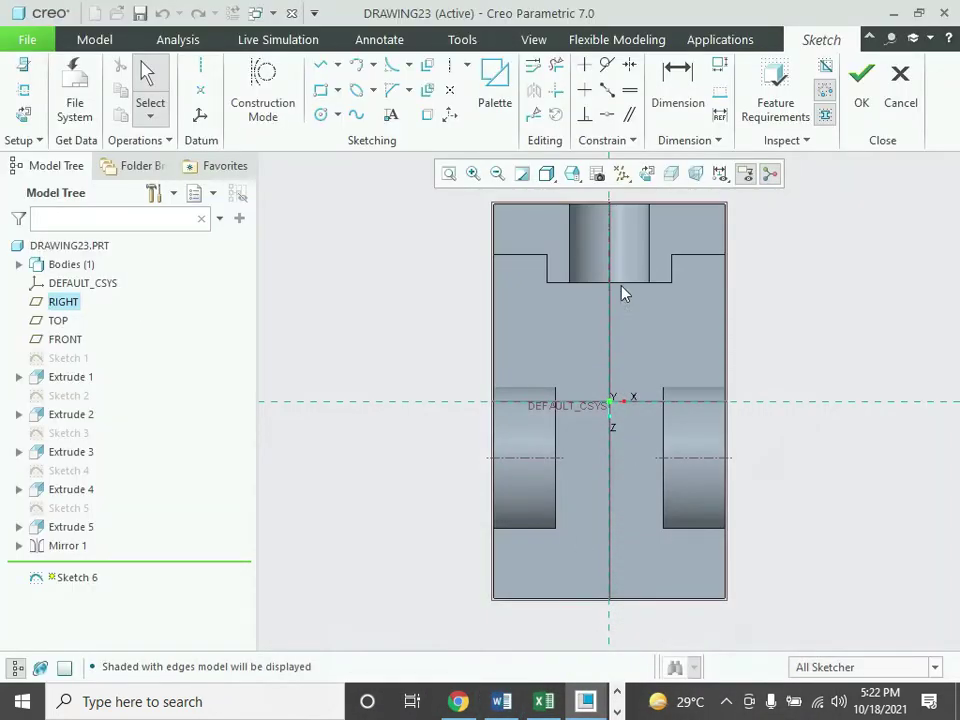
- Draw a corner rectangle on the right, from the upper step down to above the bosses
left_click(320, 90)
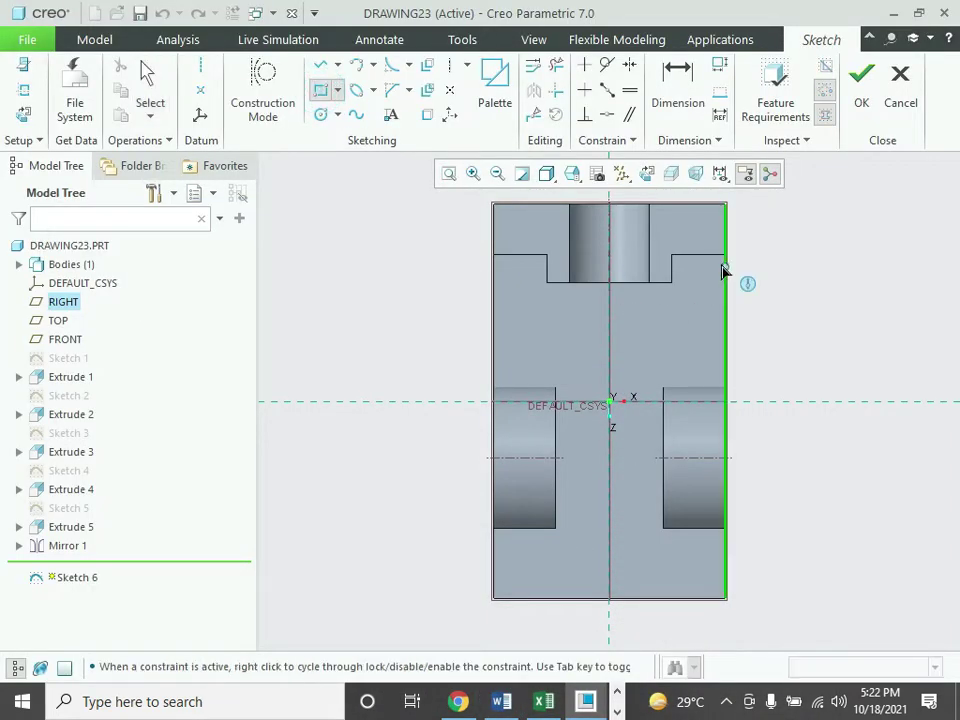
left_click(699, 257)
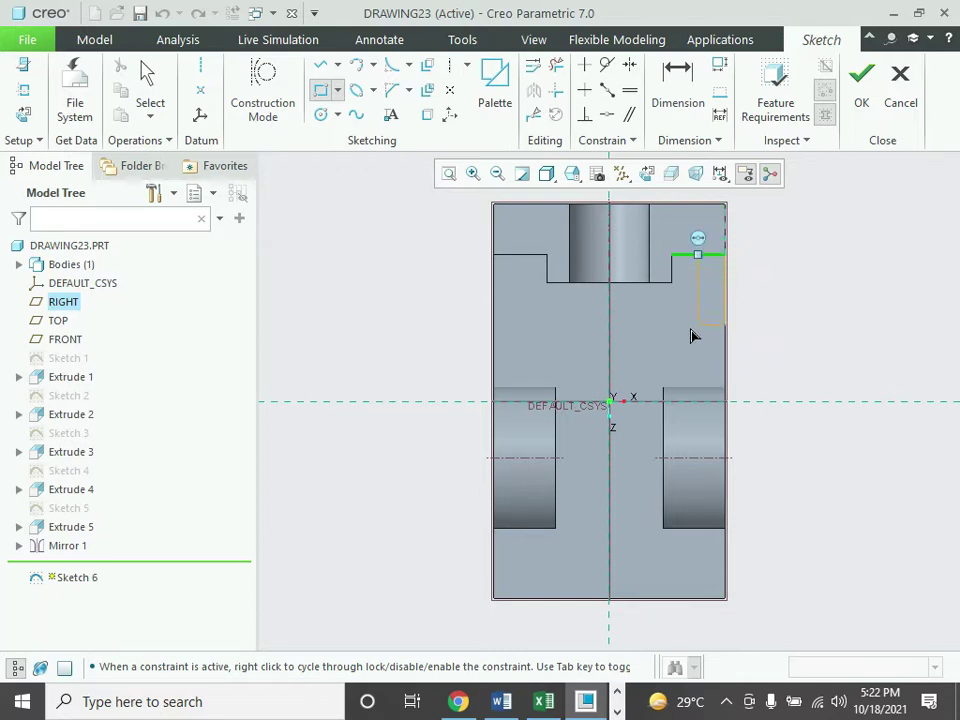
left_click(697, 388)
middle_click(697, 390)
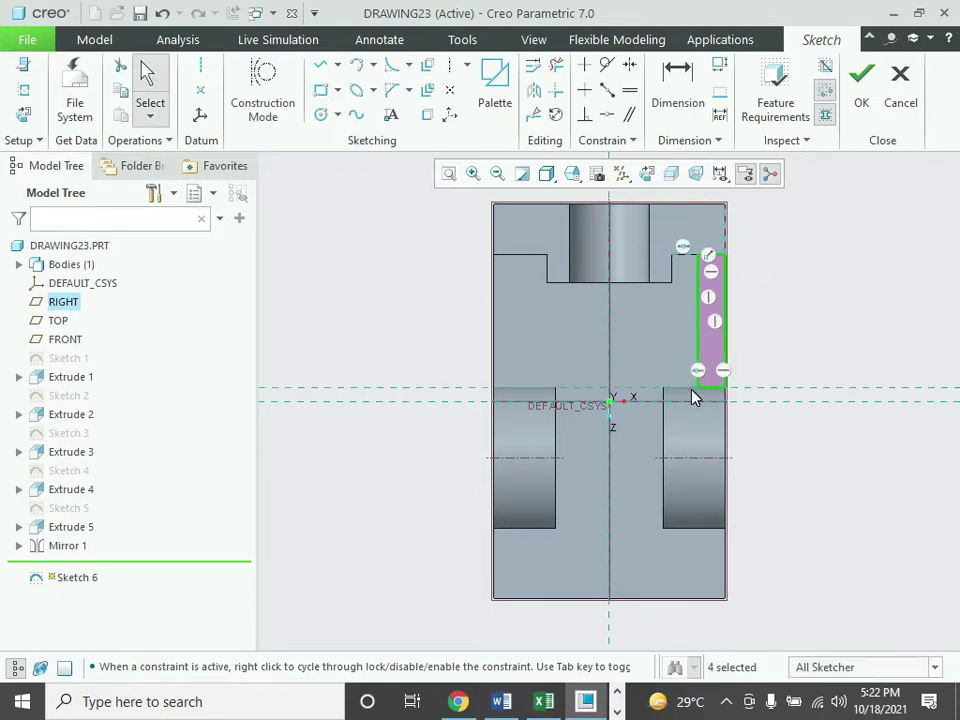
scroll(710, 268, "down", 4)
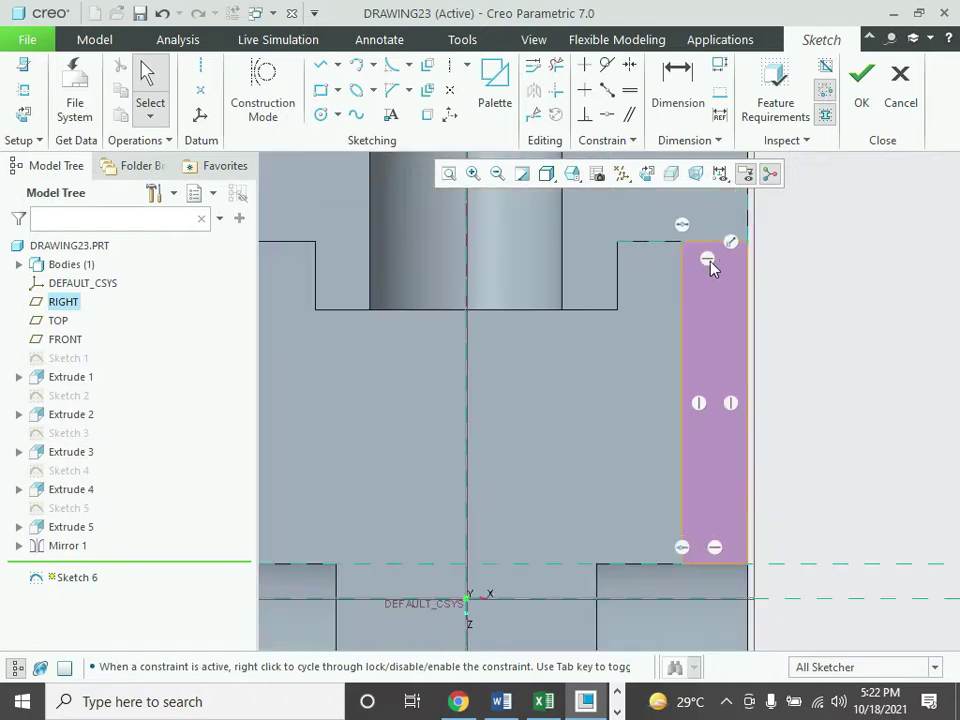
scroll(718, 538, "up", 1)
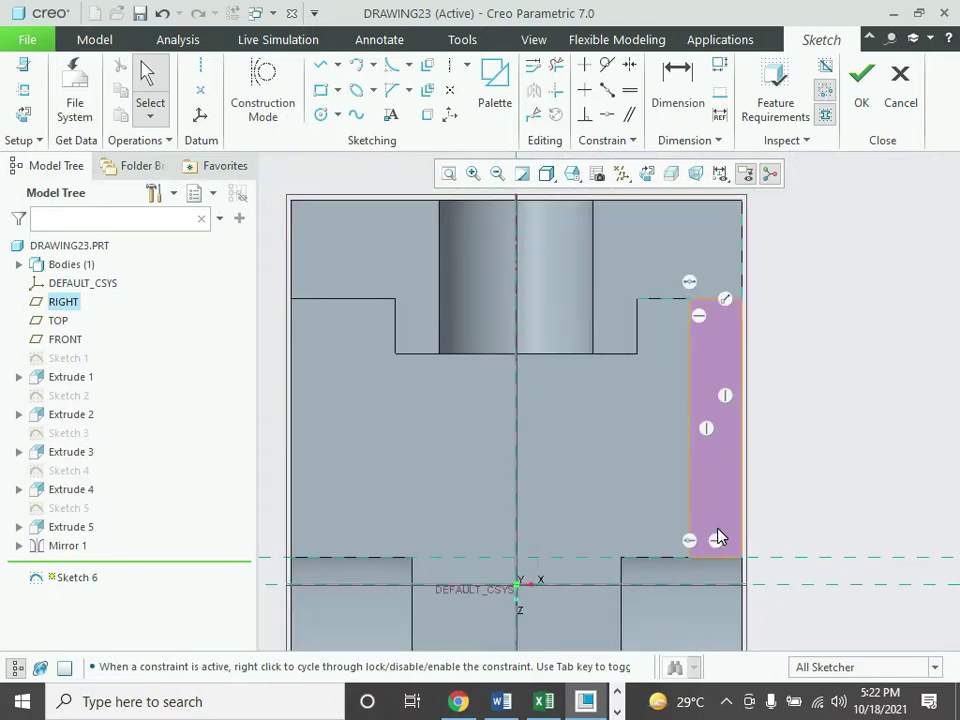
scroll(718, 540, "up", 2)
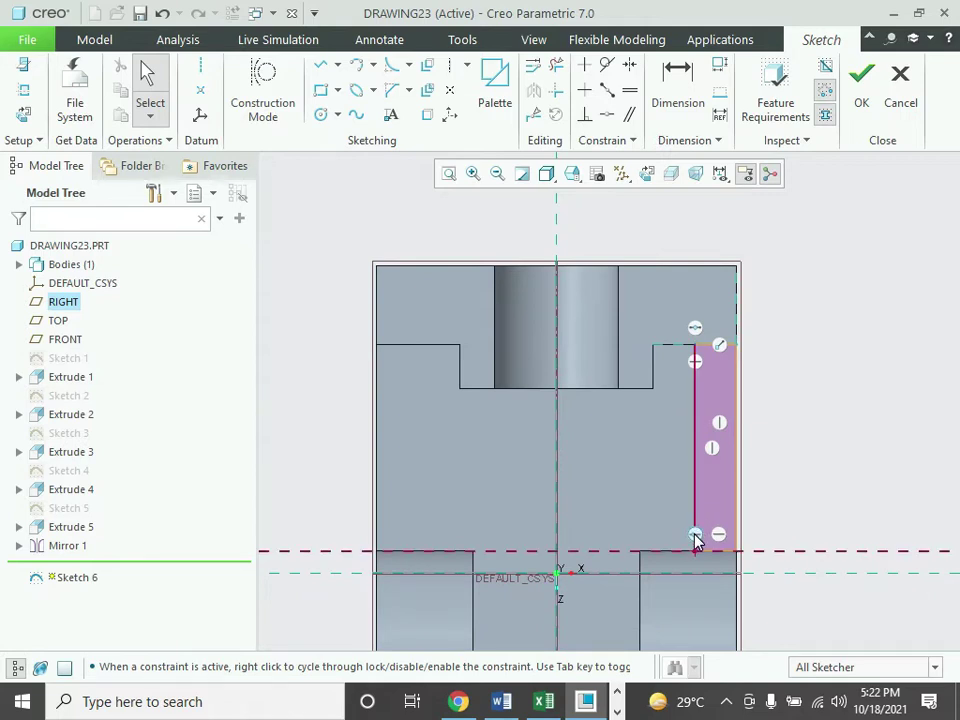
- Drag the rectangle's bottom edge down toward the bosses
left_click(718, 538)
left_click_drag(718, 538, 713, 447)
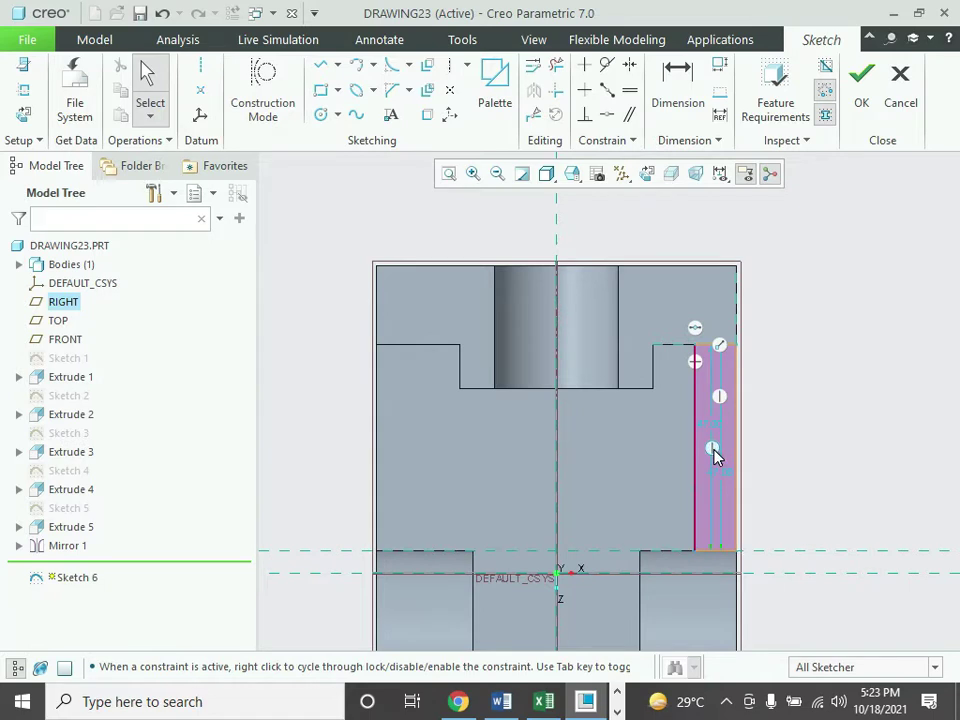
left_click(720, 348)
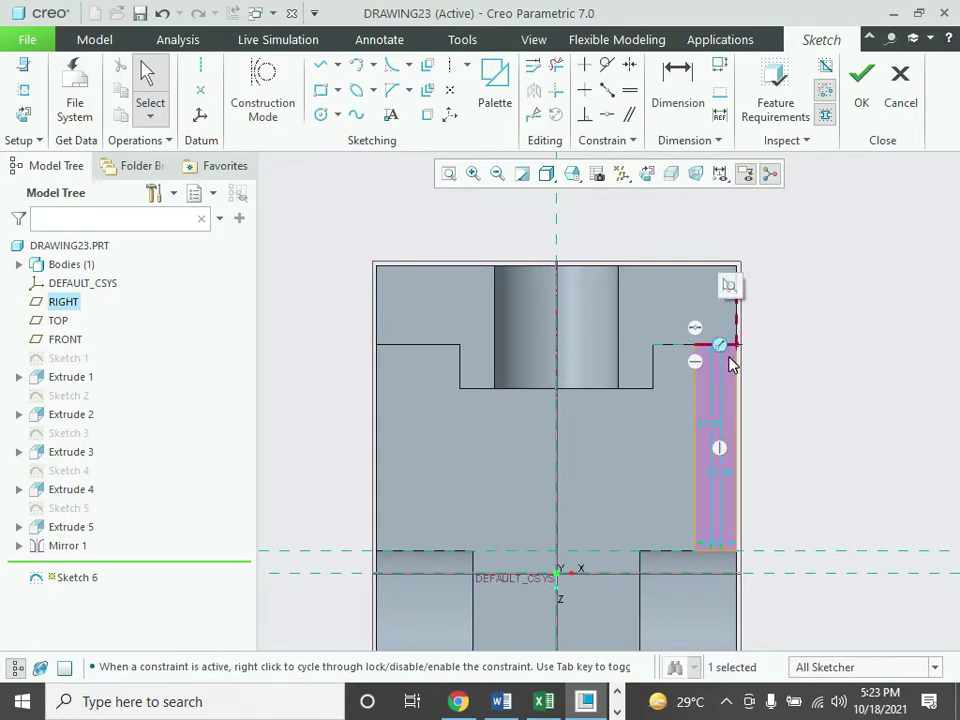
scroll(737, 362, "up", 3)
scroll(723, 360, "up", 3)
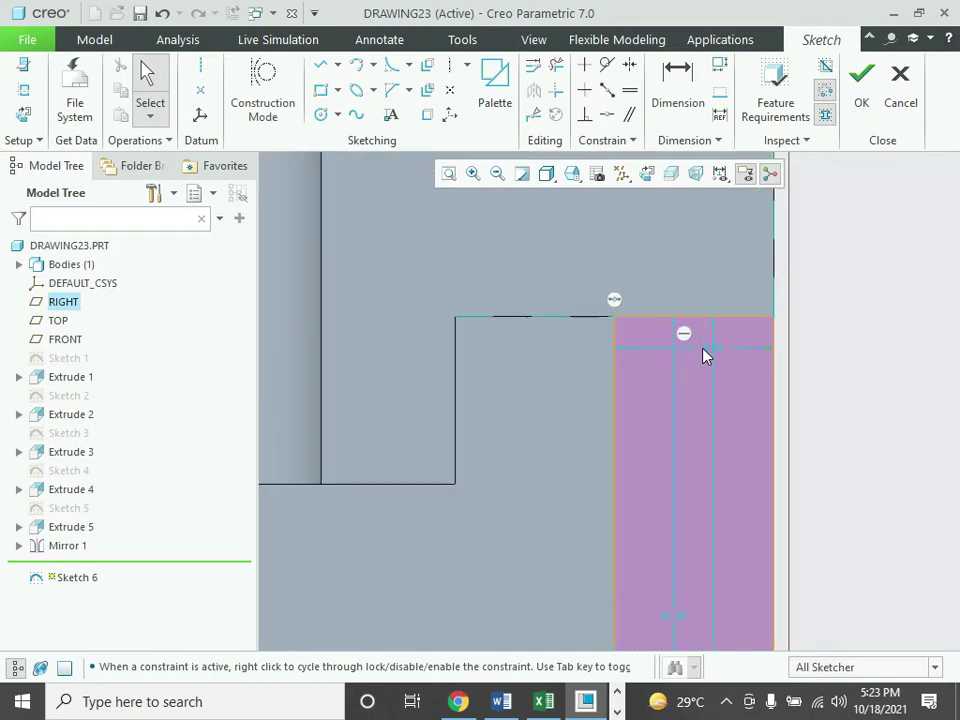
- Set the rectangle's top width to 12
double_click(706, 350)
type("12")
key("Return")
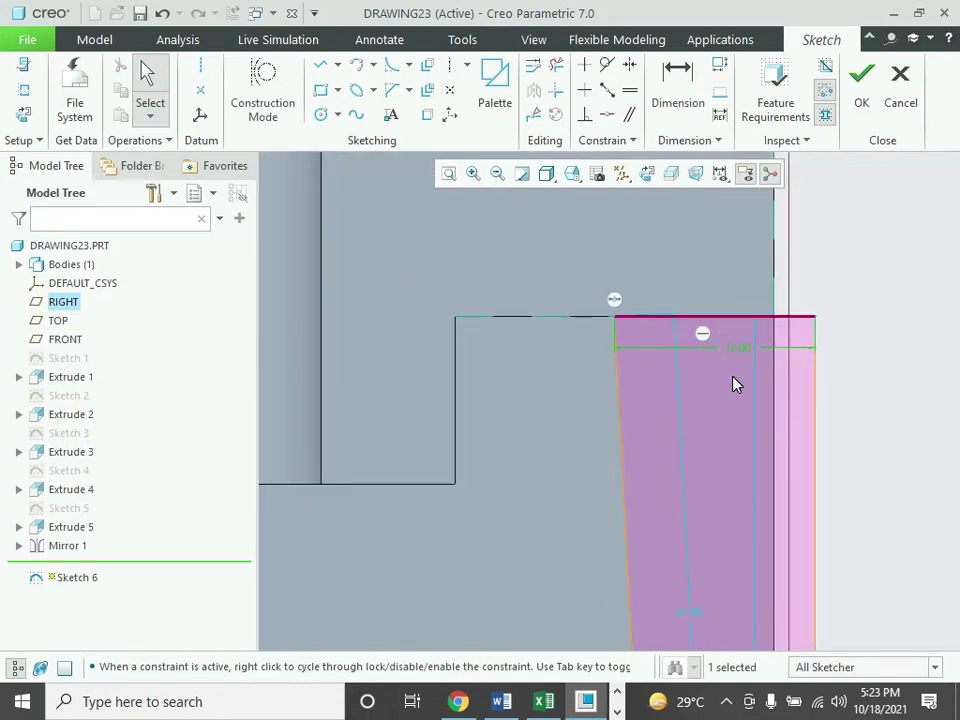
- Set the rectangle's bottom width to 12 as well
scroll(736, 395, "up", 2)
scroll(733, 399, "down", 2)
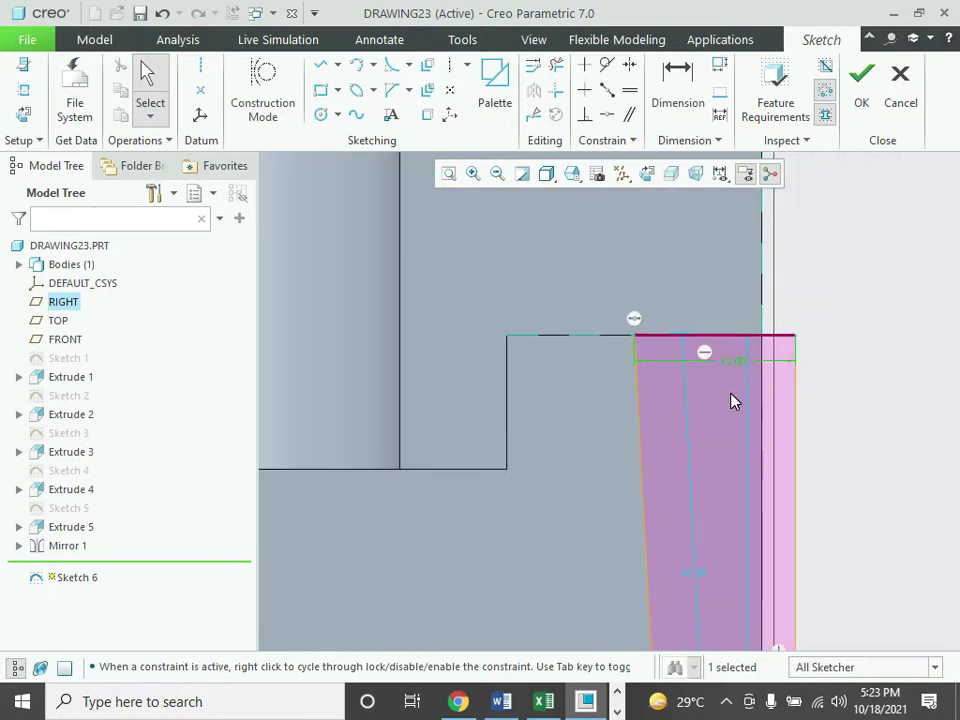
scroll(733, 399, "down", 4)
scroll(743, 512, "up", 3)
scroll(691, 541, "up", 2)
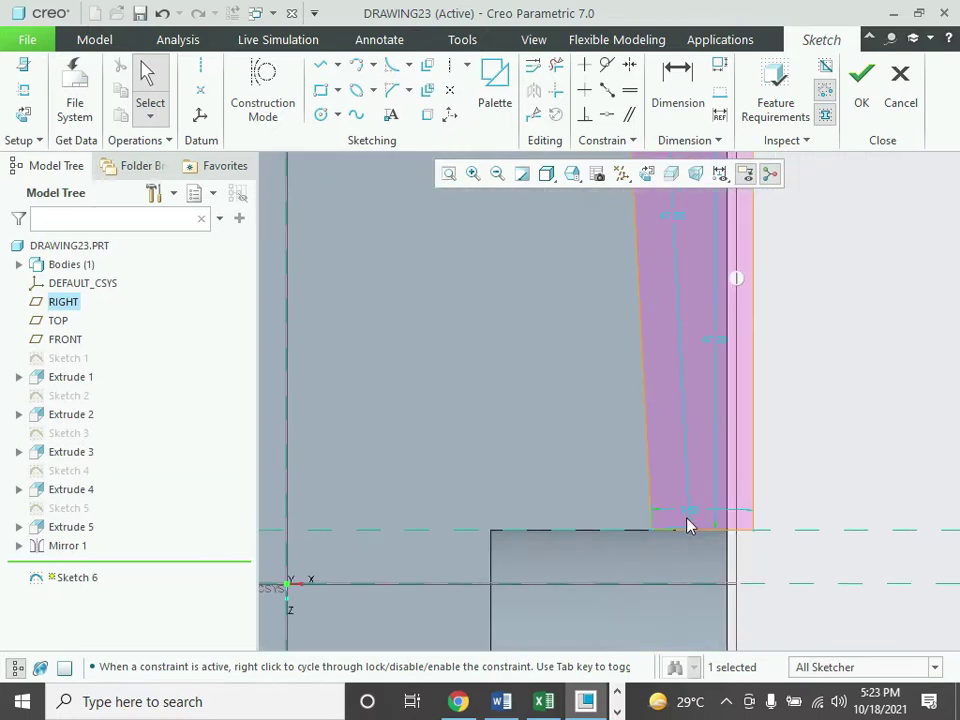
double_click(695, 514)
type("1")
key("Return")
scroll(795, 472, "down", 1)
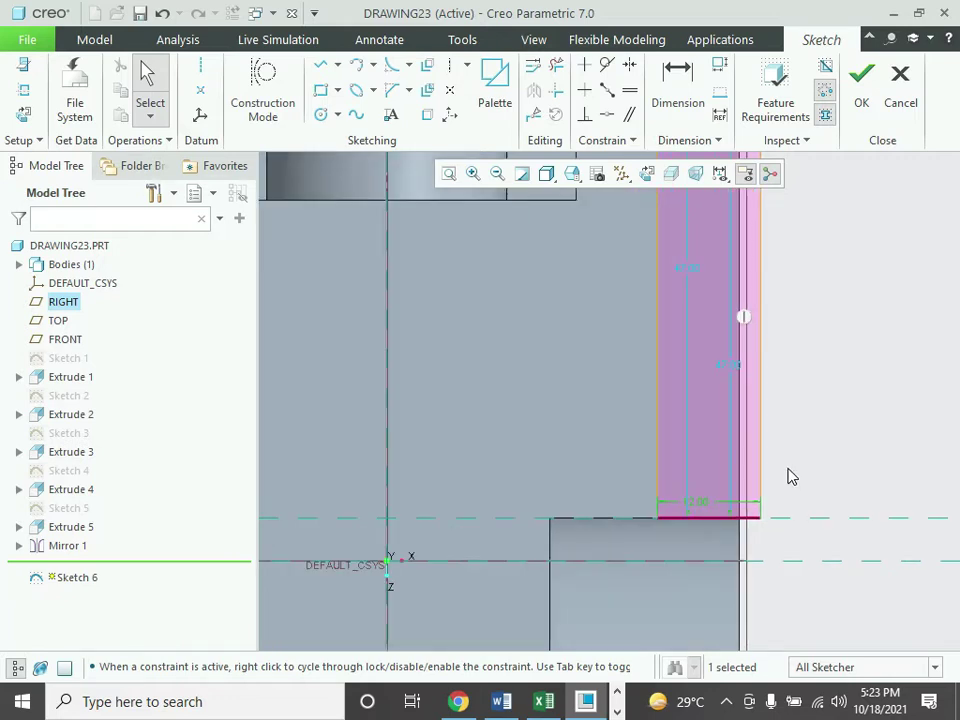
scroll(791, 476, "down", 3)
scroll(805, 408, "up", 2)
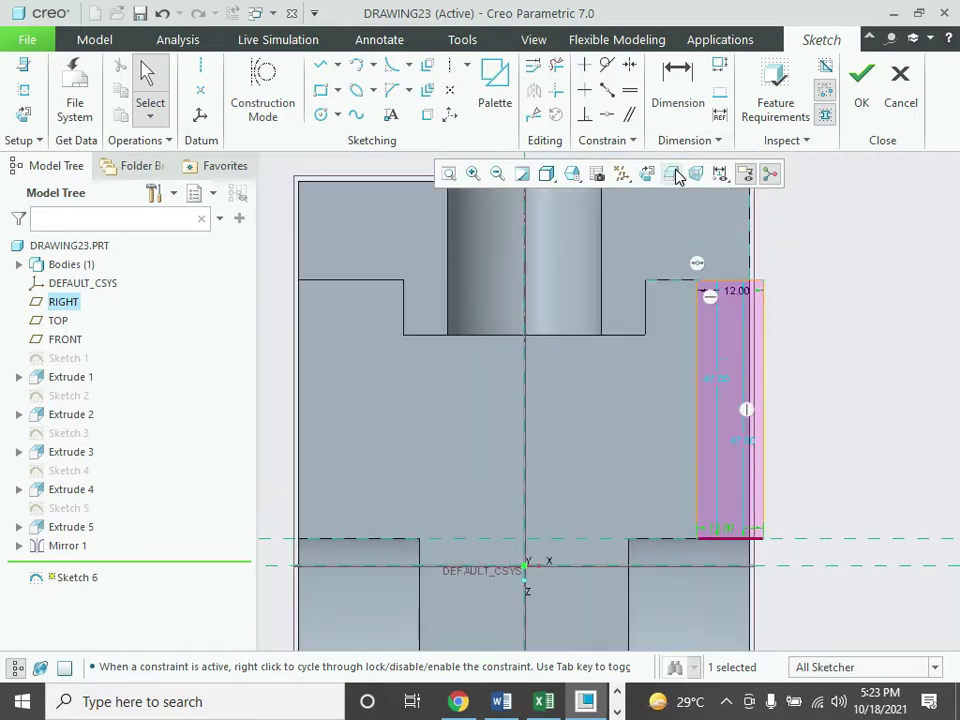
left_click(609, 118)
- Make the rectangle's right side coincident with the part edge, deleting the conflicting Colinear constraint
scroll(760, 378, "up", 2)
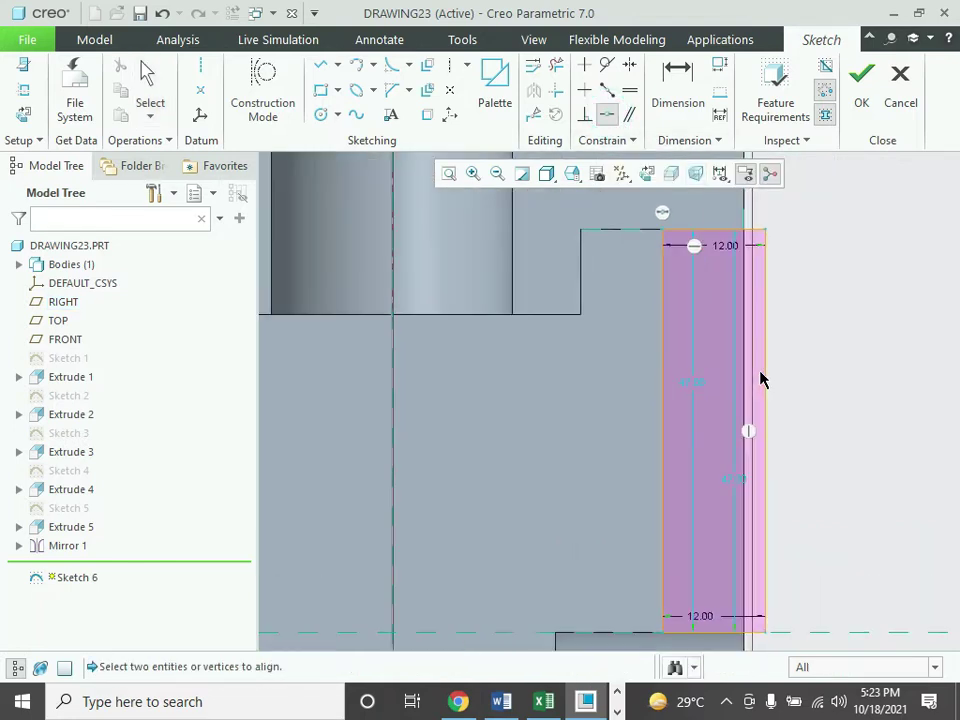
left_click(766, 442)
left_click(746, 422)
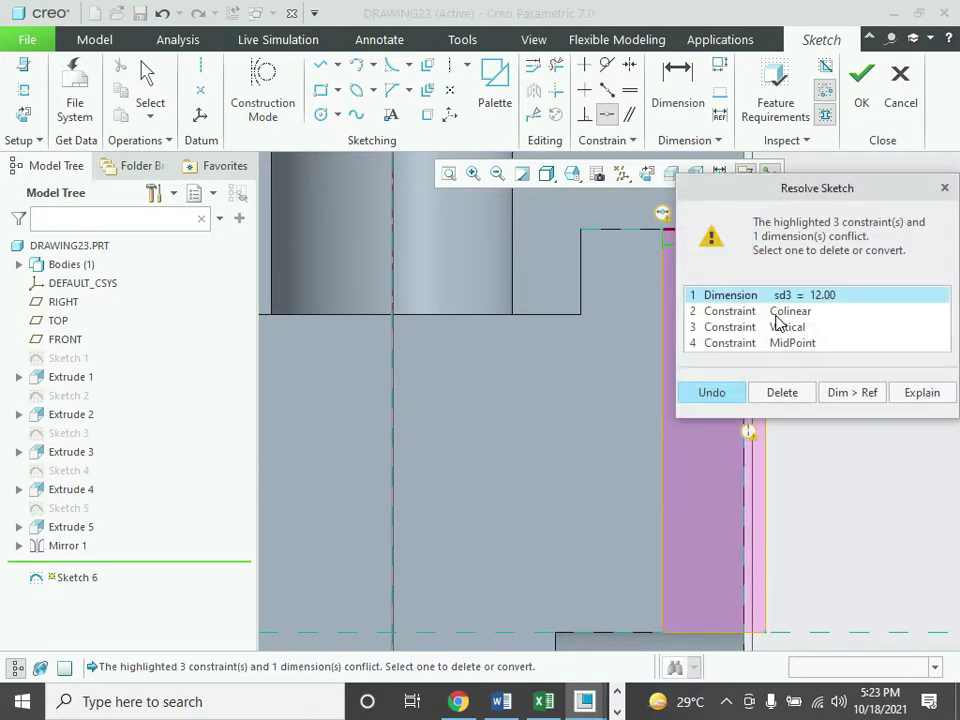
left_click(778, 314)
left_click(784, 394)
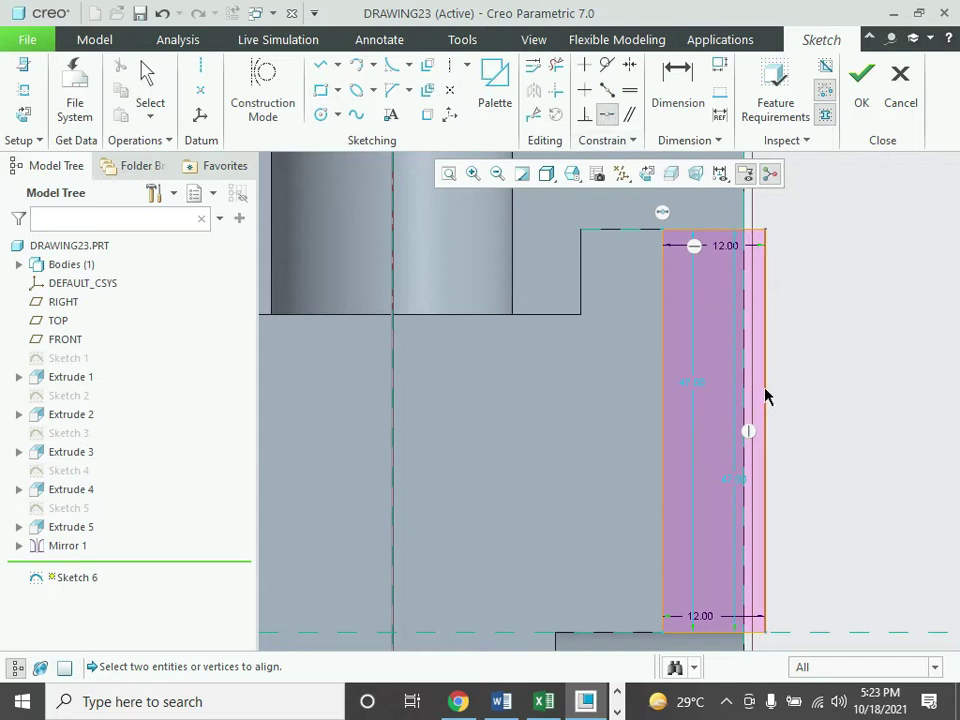
- Reapply the coincidence, removing the conflicting Vertical and MidPoint constraints
left_click(762, 390)
left_click(745, 401)
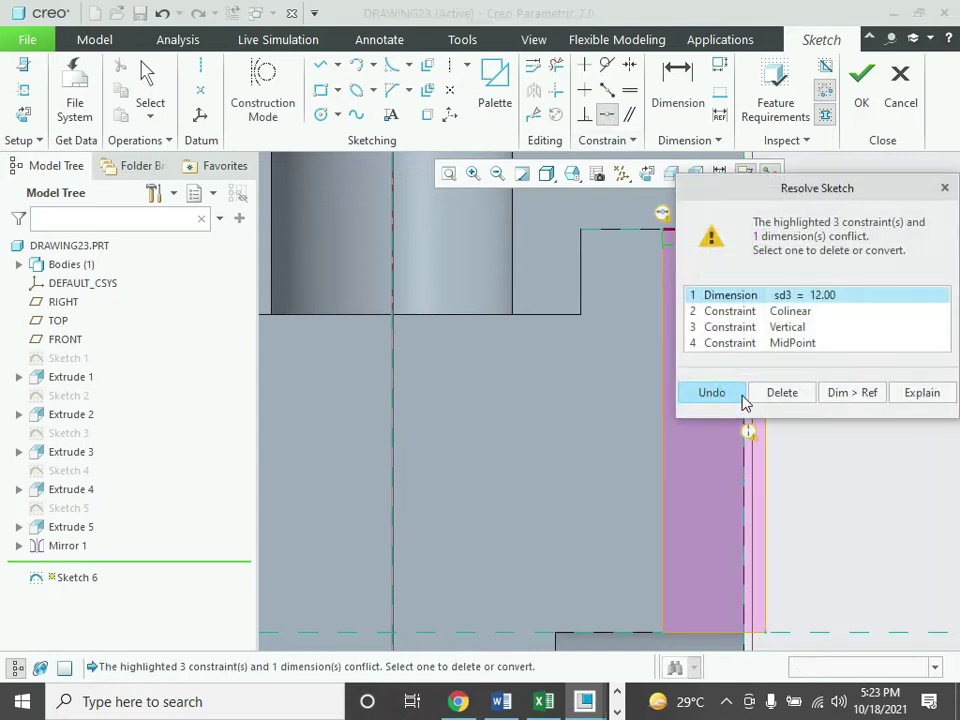
left_click(783, 327)
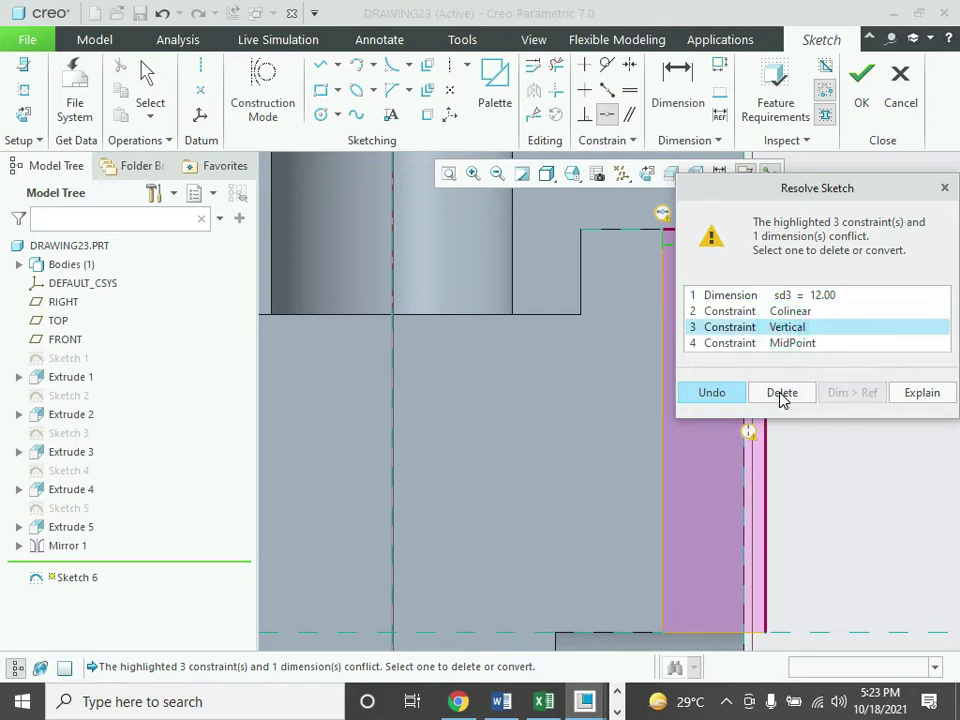
left_click(783, 343)
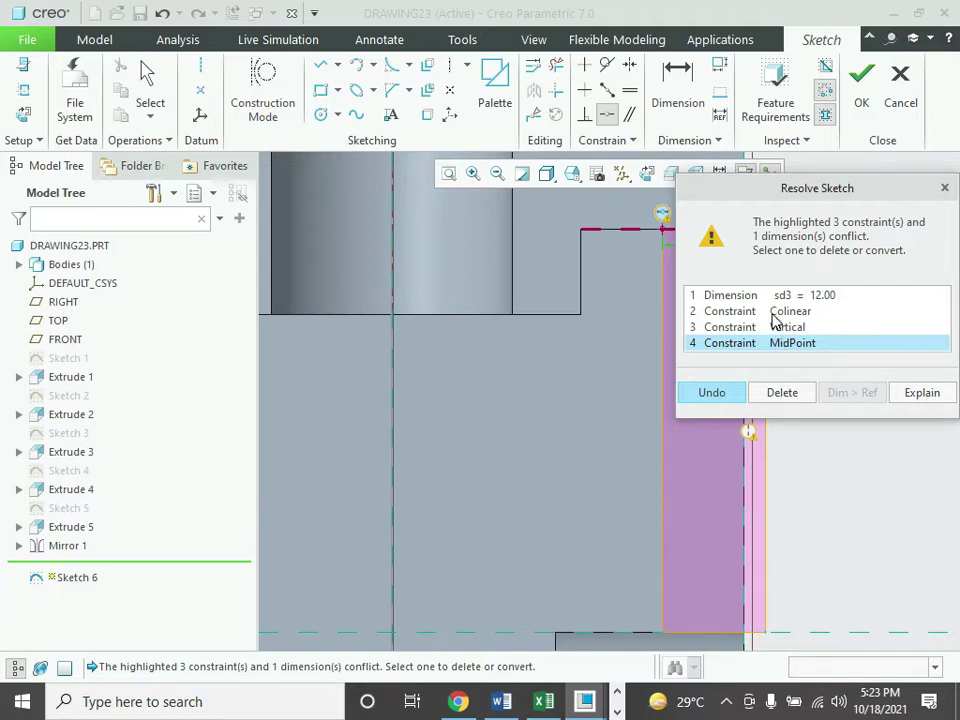
left_click(776, 328)
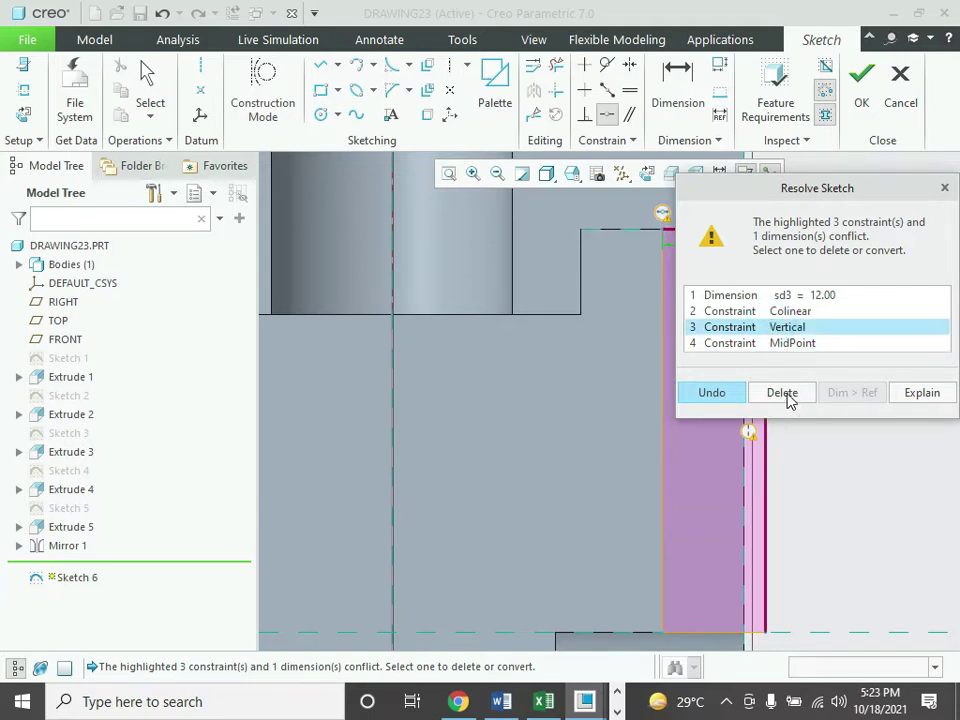
left_click(784, 392)
left_click(790, 328)
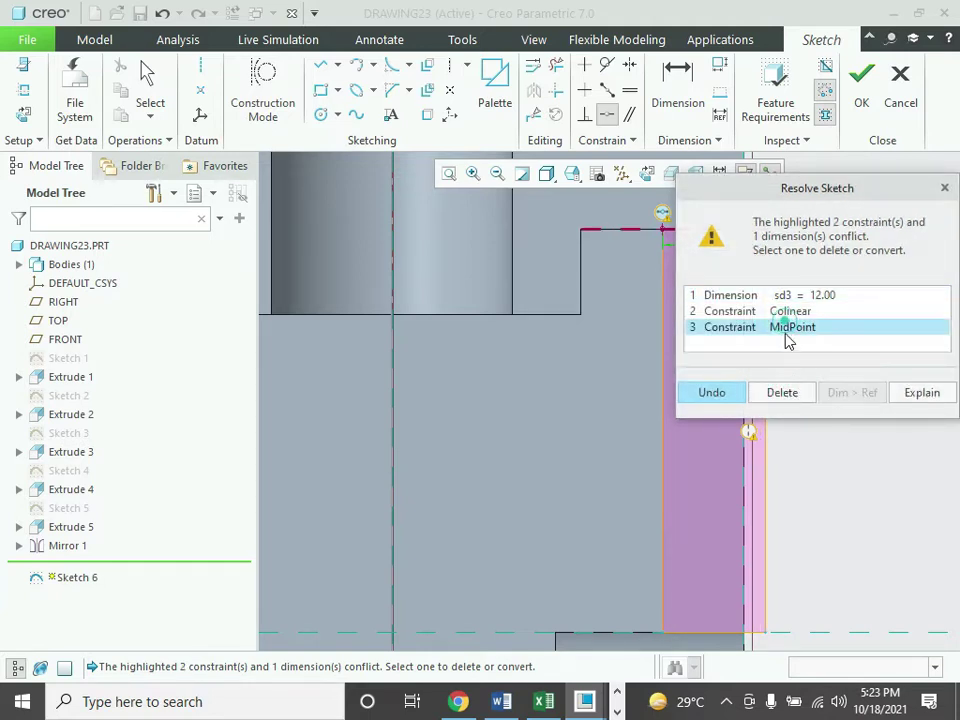
left_click(784, 393)
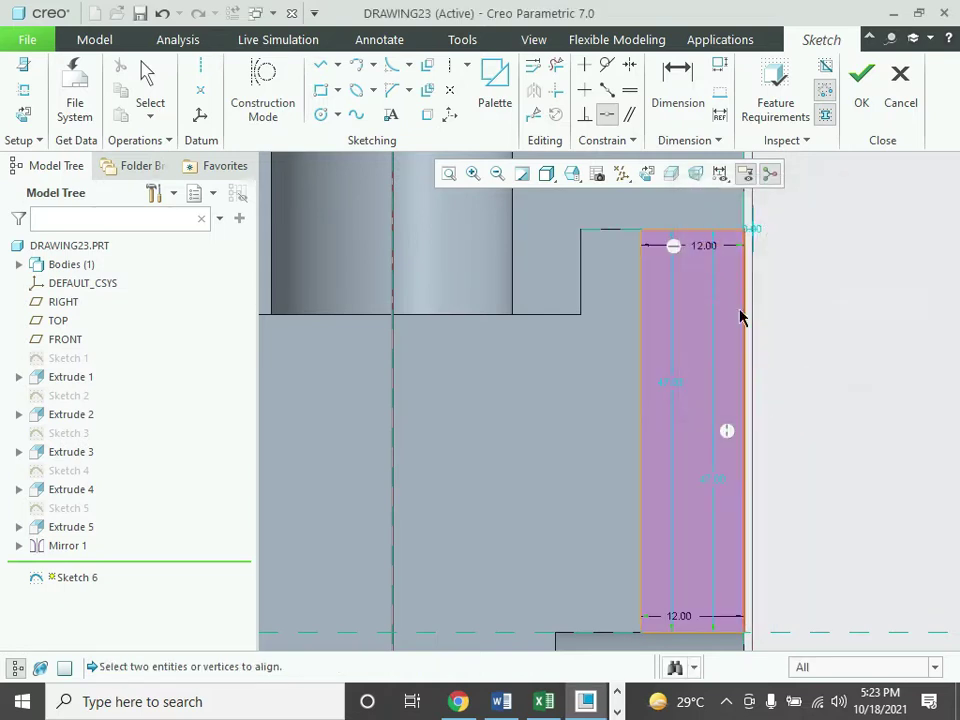
- Finish Sketch 6
scroll(752, 381, "down", 1)
scroll(752, 381, "down", 2)
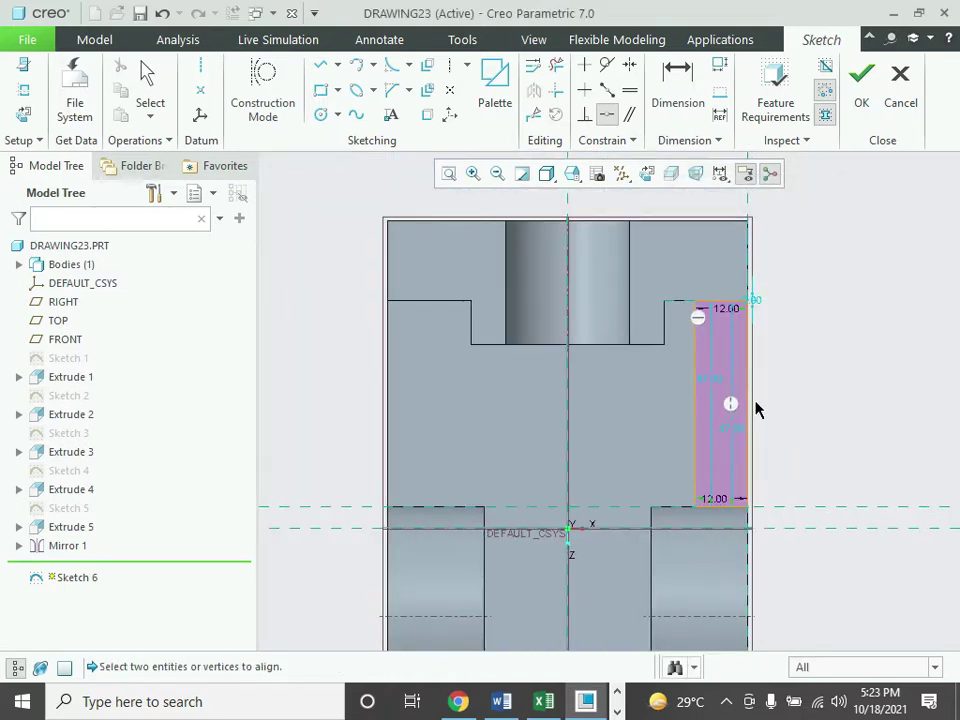
left_click(862, 97)
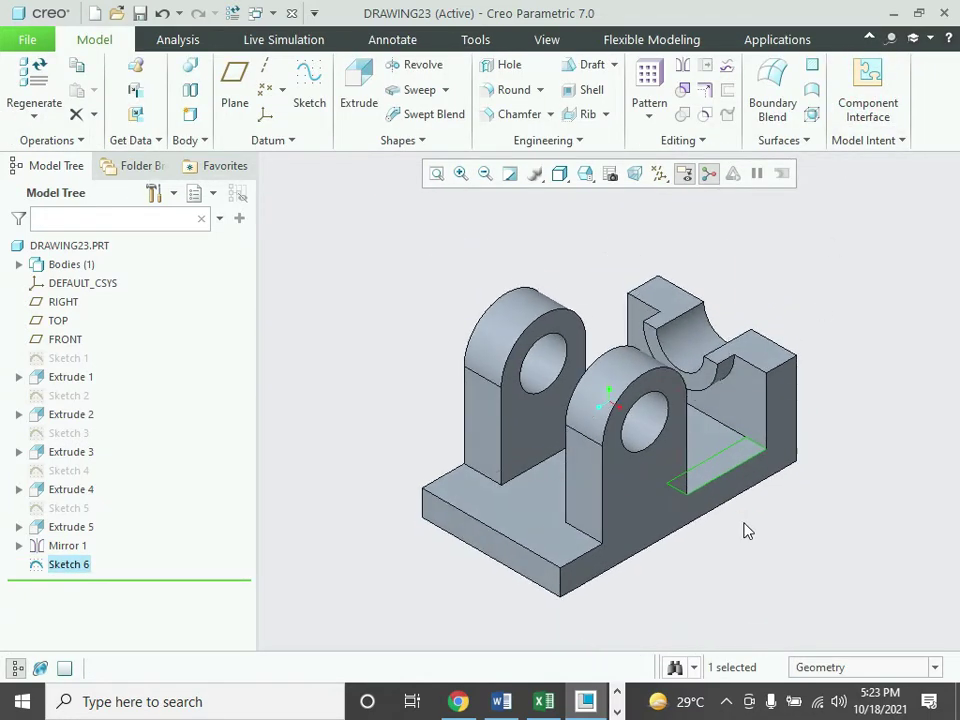
- Start extruding Sketch 6 and check the reference drawing in Word
left_click(356, 90)
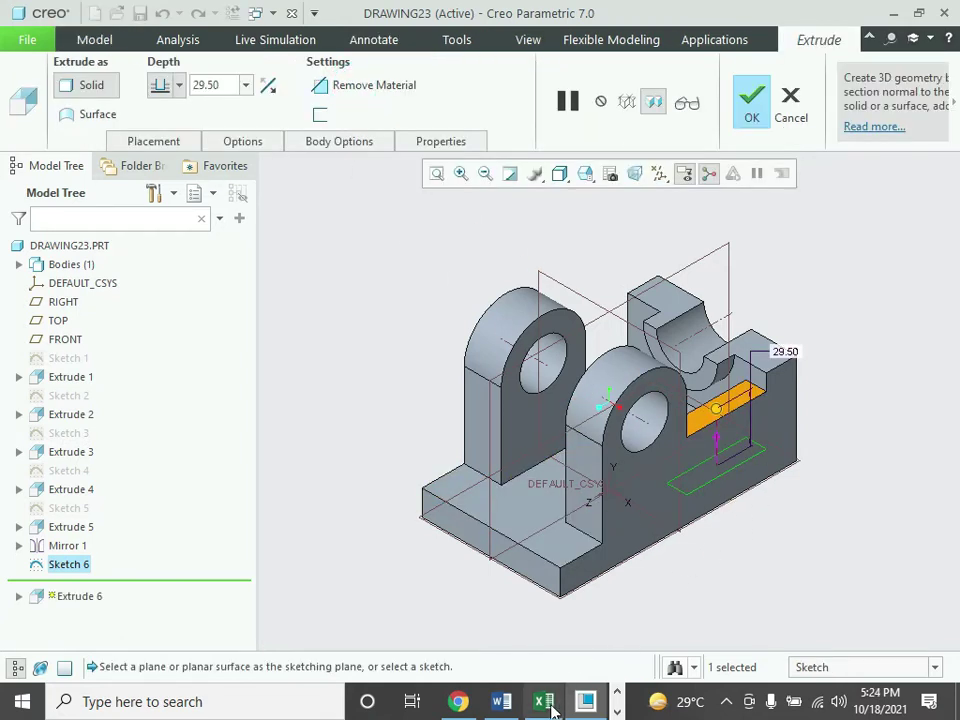
left_click(503, 704)
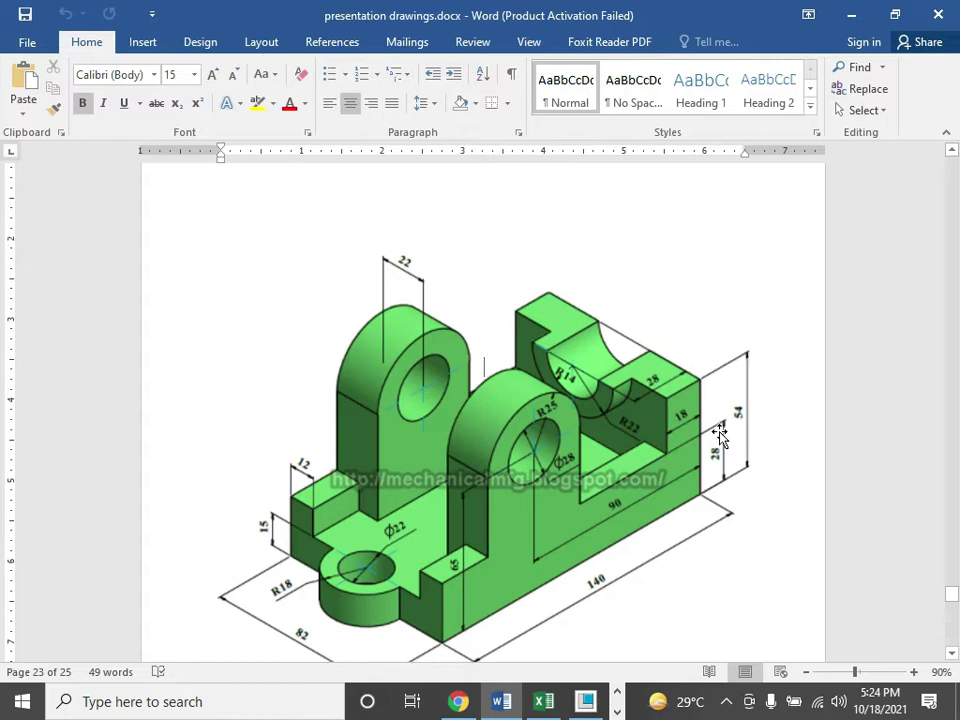
left_click(585, 701)
- Set the extrusion depth to 13, finish Extrude 6, and orbit to inspect the notch
double_click(785, 350)
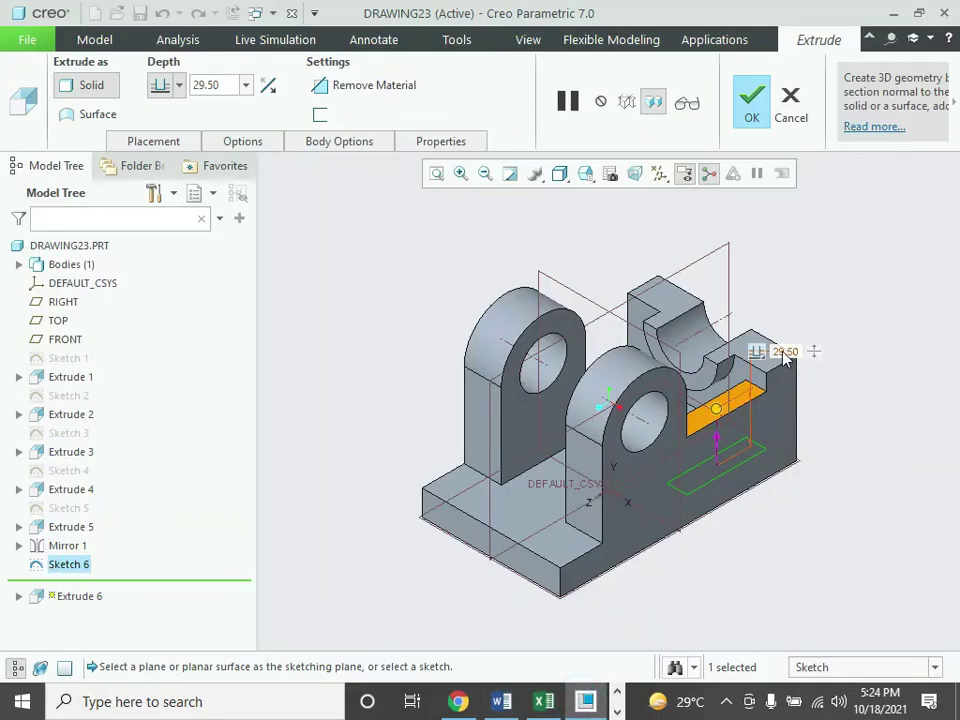
type("13")
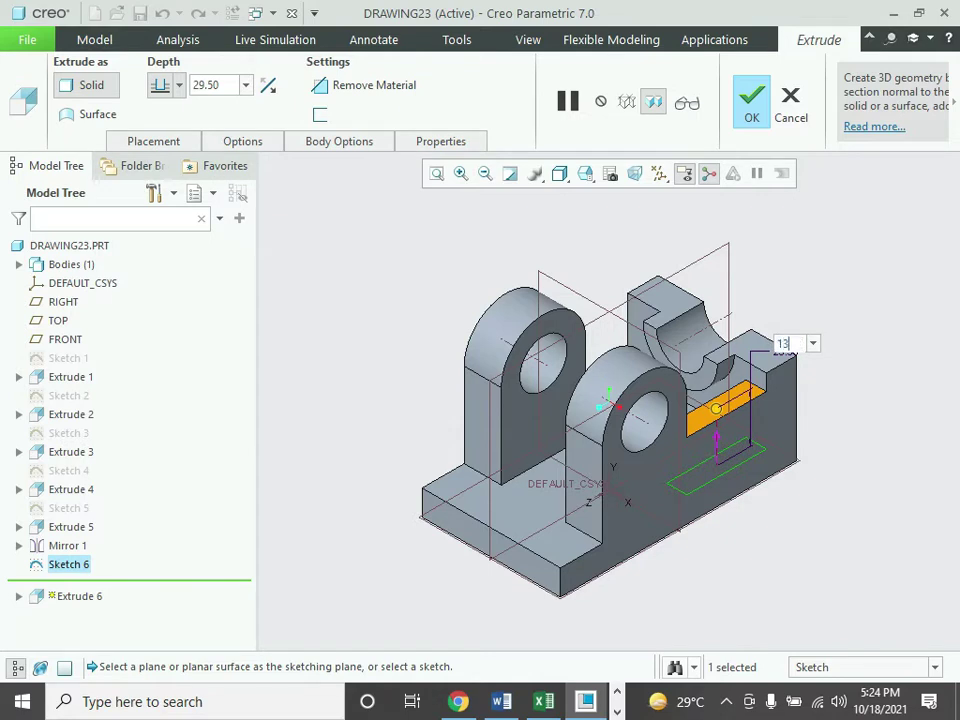
key("Return")
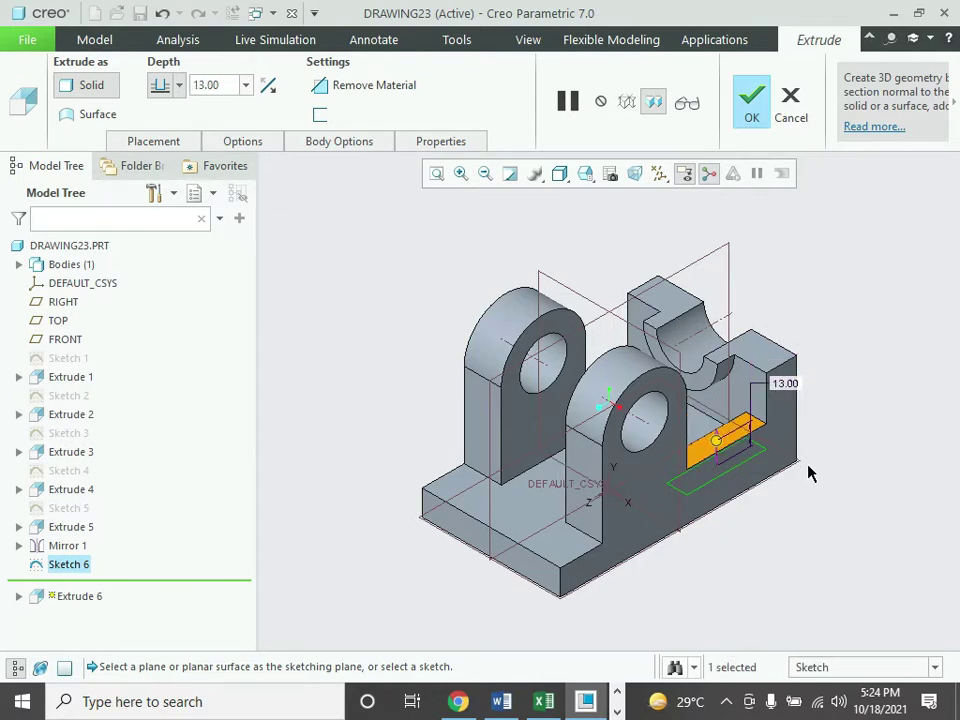
left_click(753, 113)
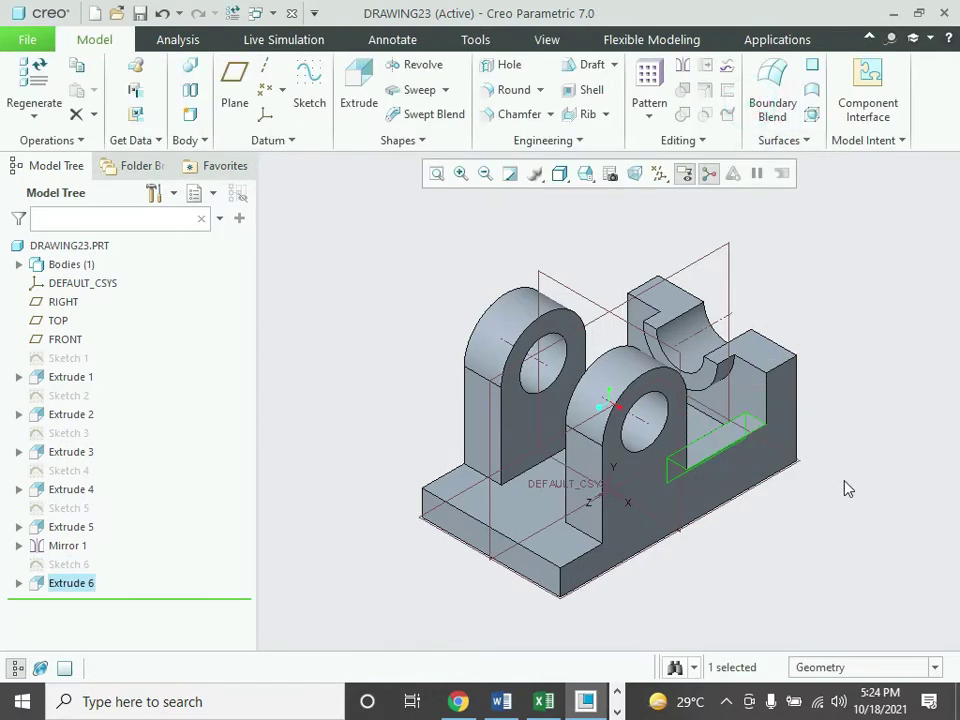
middle_click_drag(846, 489, 810, 480)
middle_click_drag(830, 485, 802, 252)
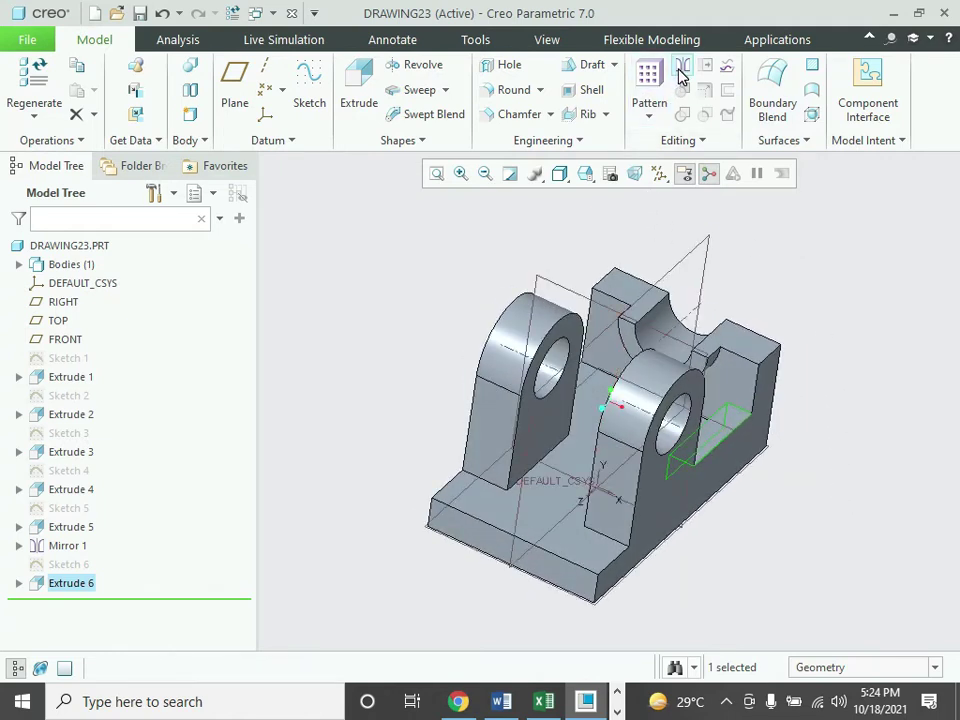
- Mirror Extrude 6 across the RIGHT datum plane and orbit to see both notches
left_click(682, 67)
left_click(672, 275)
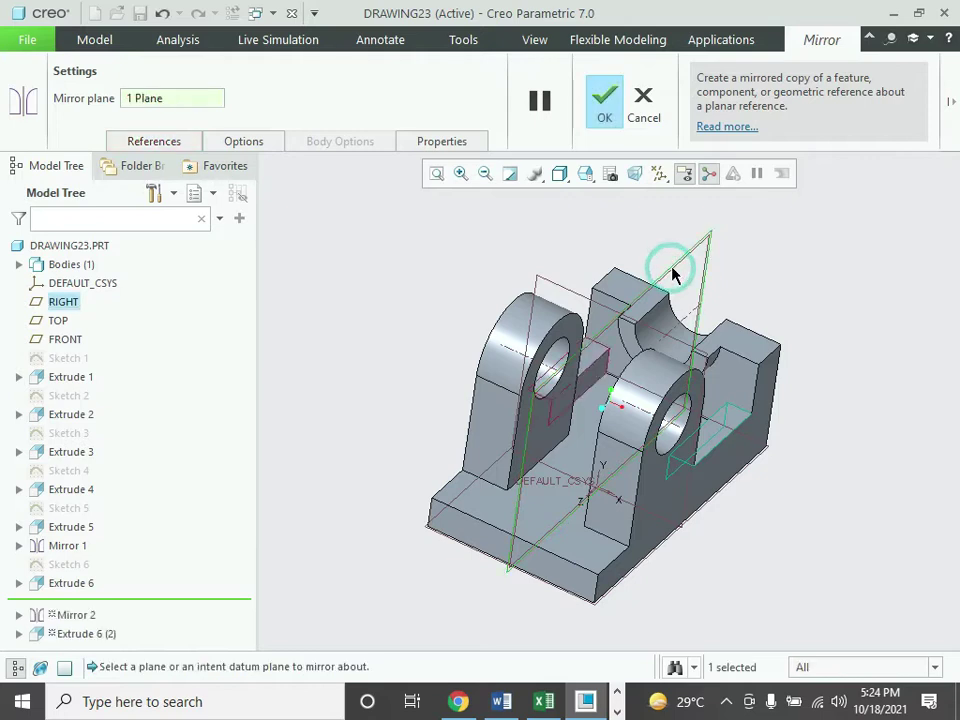
left_click(606, 108)
mouse_move(799, 515)
middle_mouse_down()
mouse_move(790, 497)
mouse_move(797, 524)
mouse_move(793, 516)
mouse_move(561, 561)
mouse_move(497, 529)
middle_mouse_up()
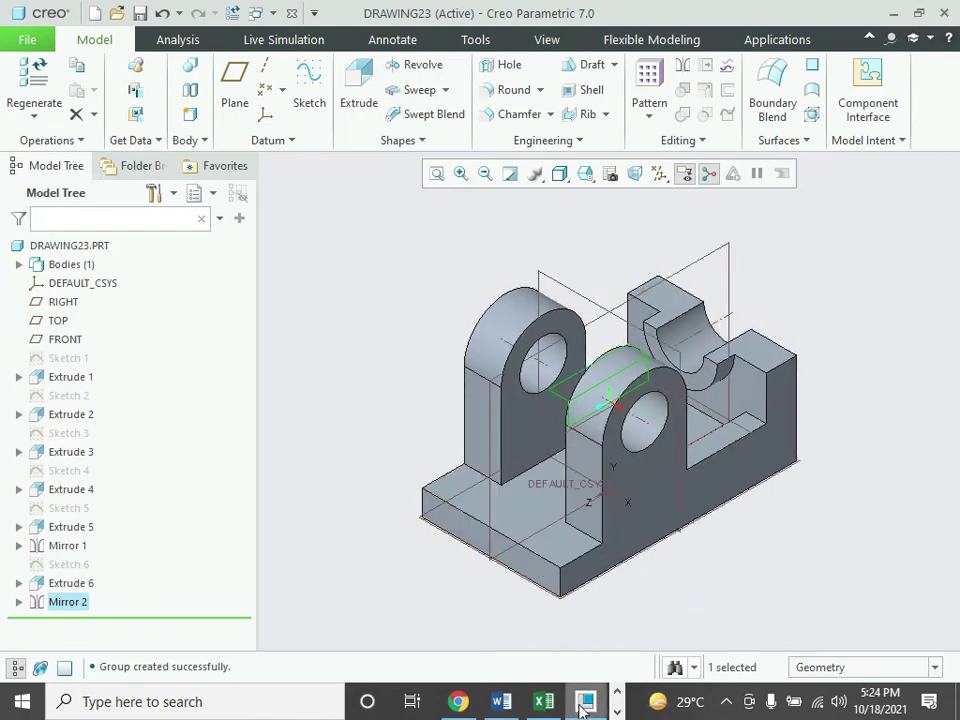
left_click(501, 701)
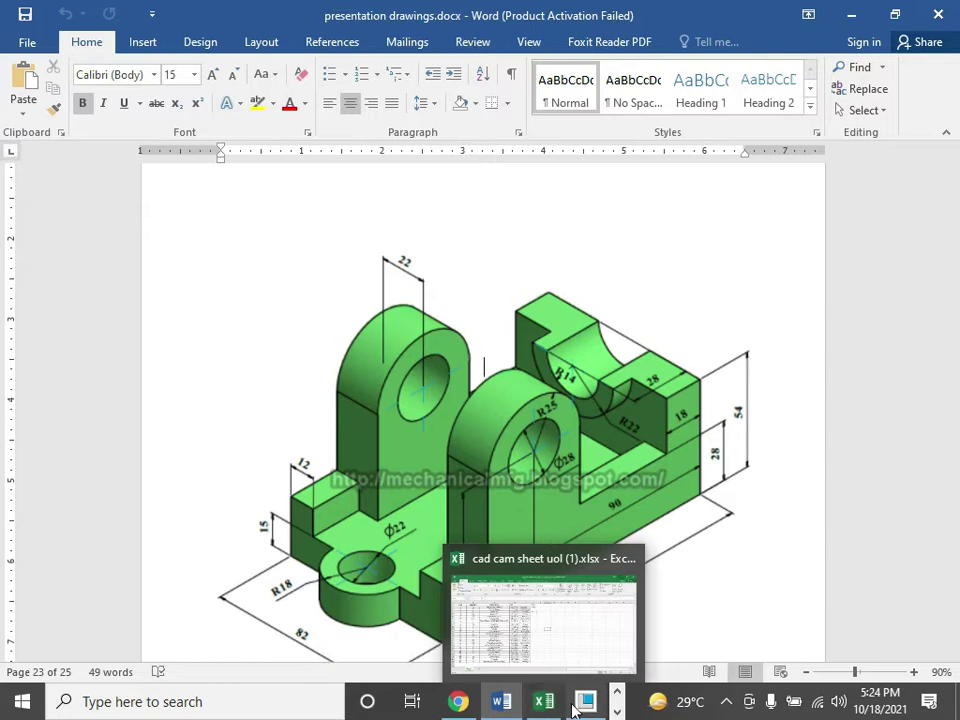
mouse_move(543, 701)
left_click(566, 624)
- Start Sketch 7 on the base plate's top face, viewed flat
left_click(312, 100)
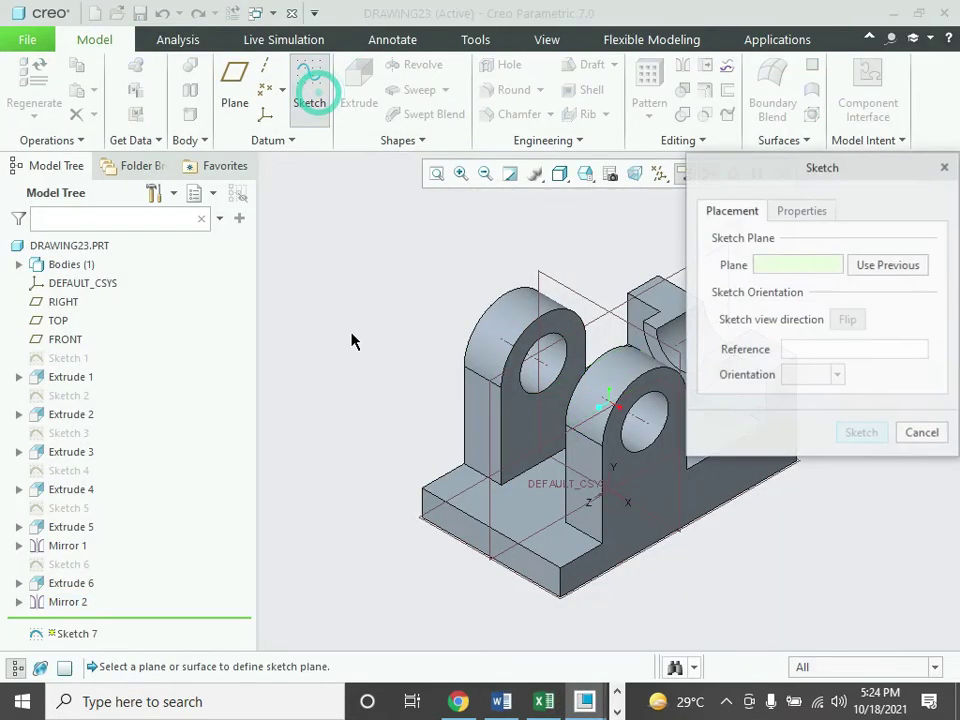
left_click(457, 496)
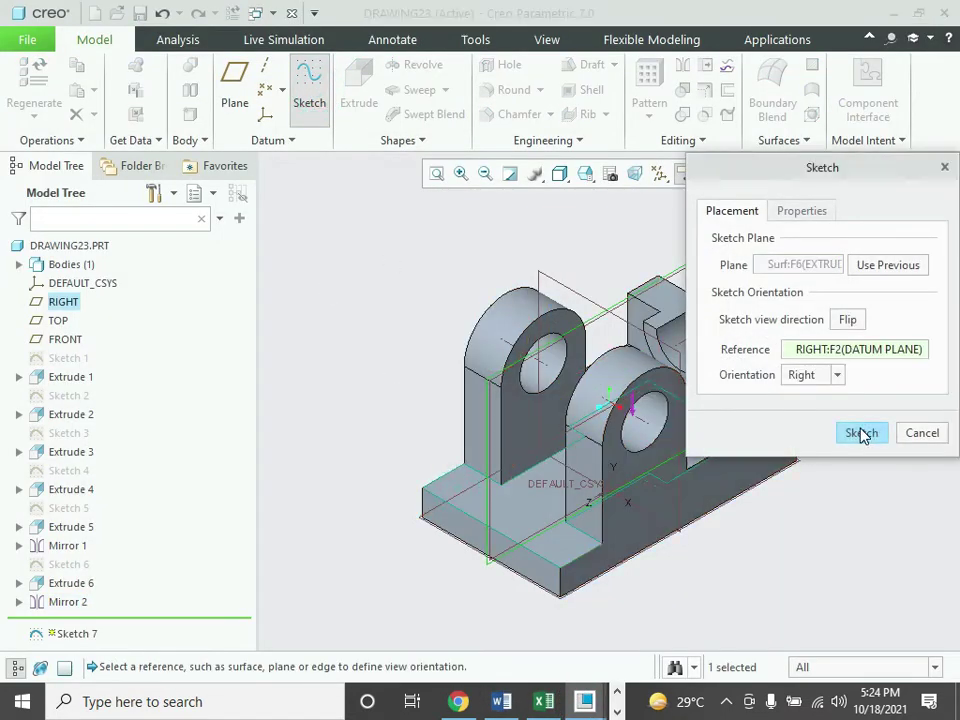
left_click(860, 433)
left_click(646, 173)
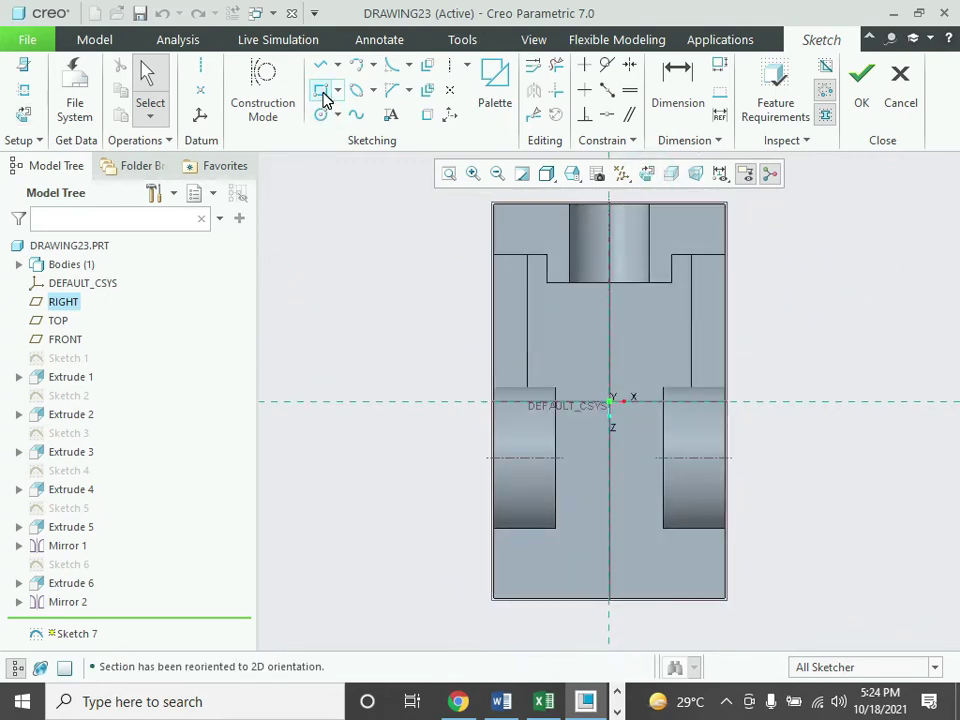
- Add the part's left, bottom and right edges and the bosses' edges as sketch references
left_click(24, 89)
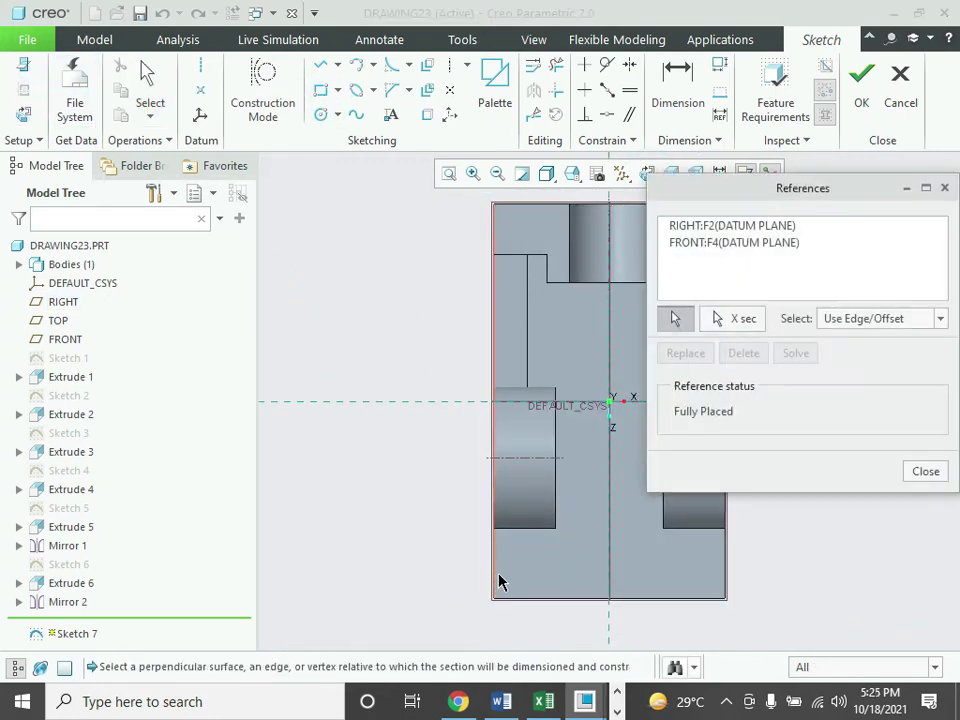
left_click(503, 598)
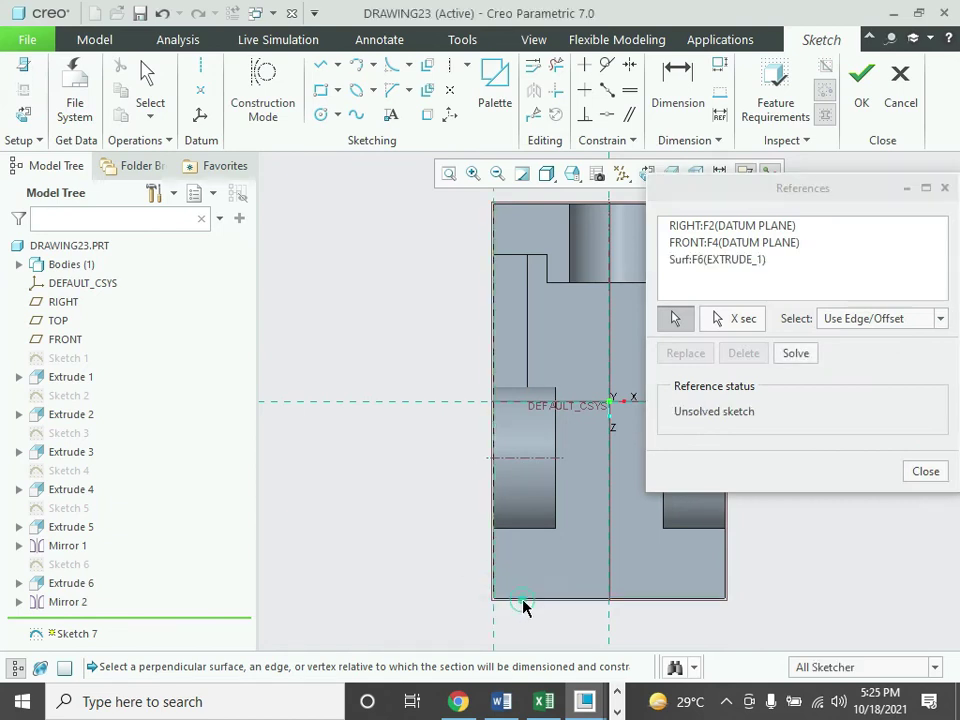
left_click(724, 574)
left_click(712, 540)
left_click(708, 537)
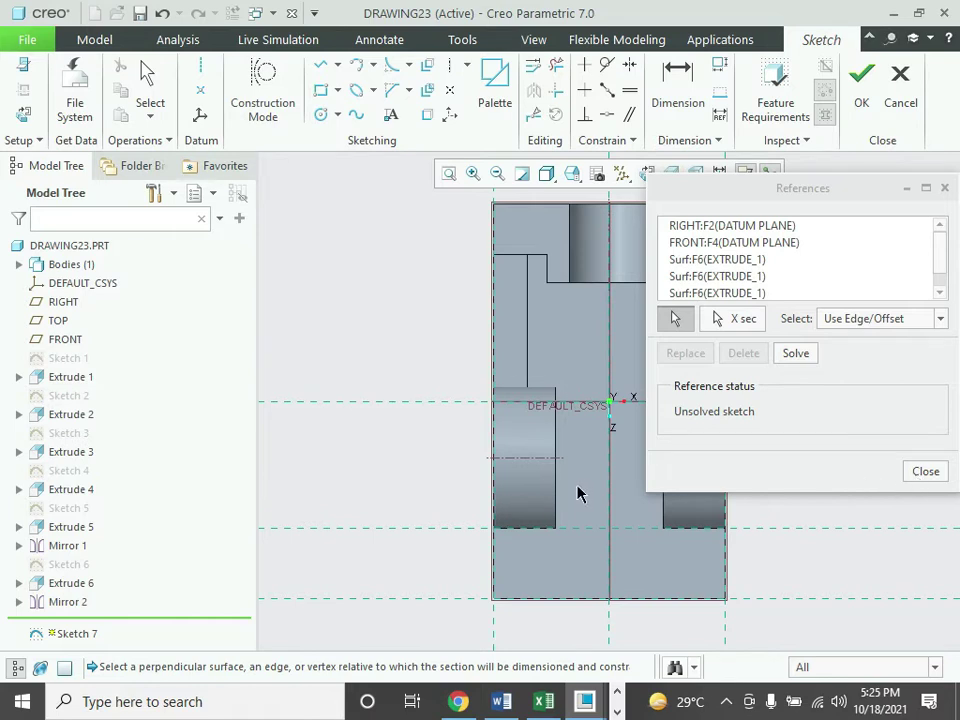
left_click(556, 508)
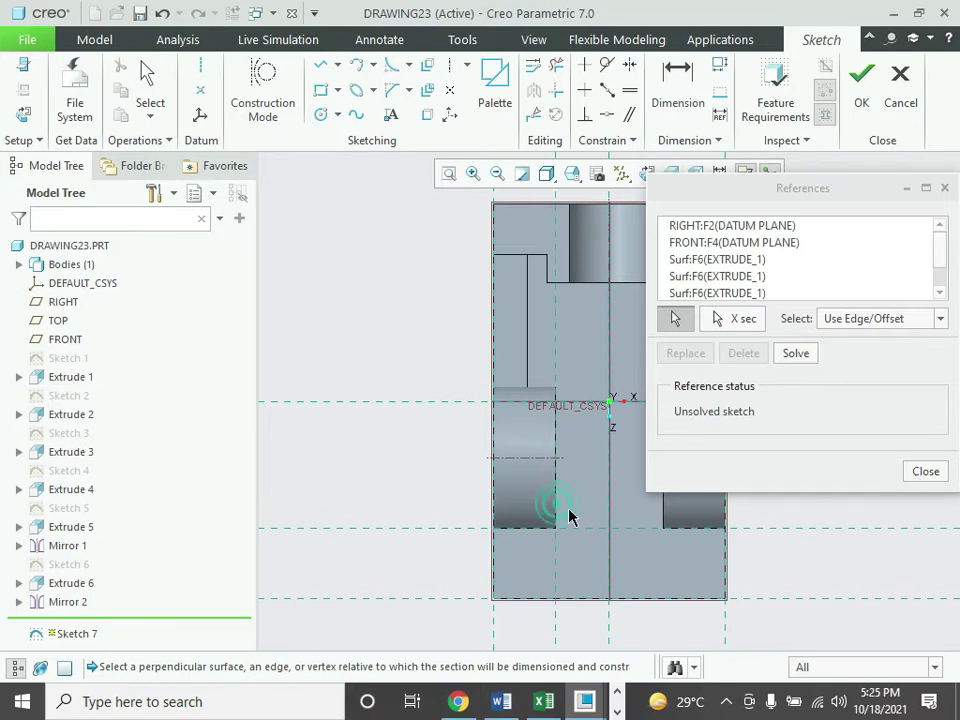
left_click(663, 527)
left_click(915, 471)
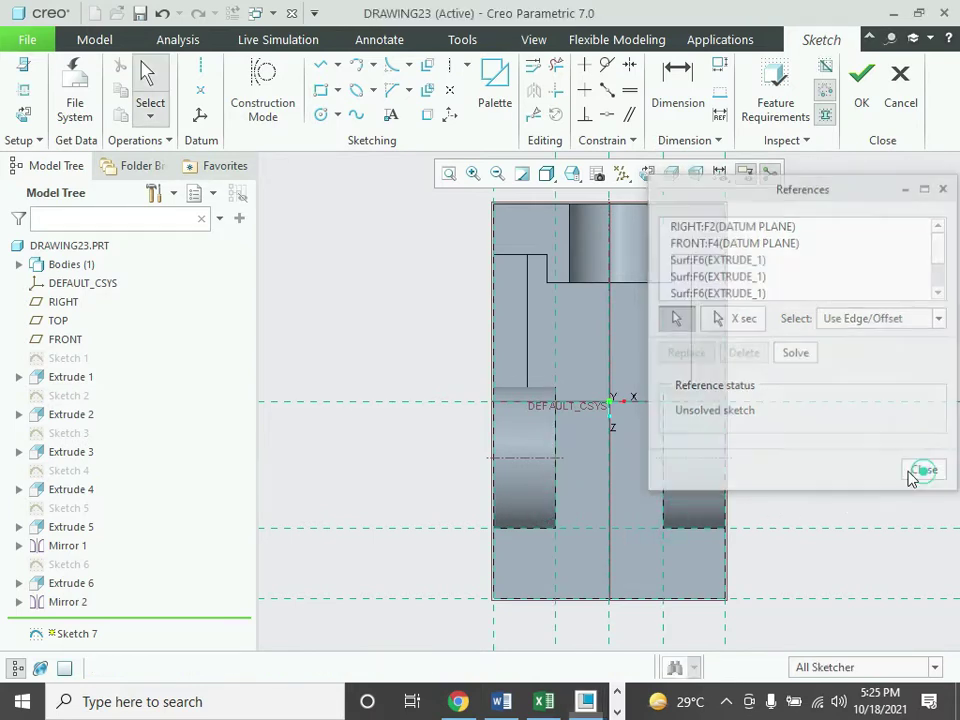
left_click(321, 92)
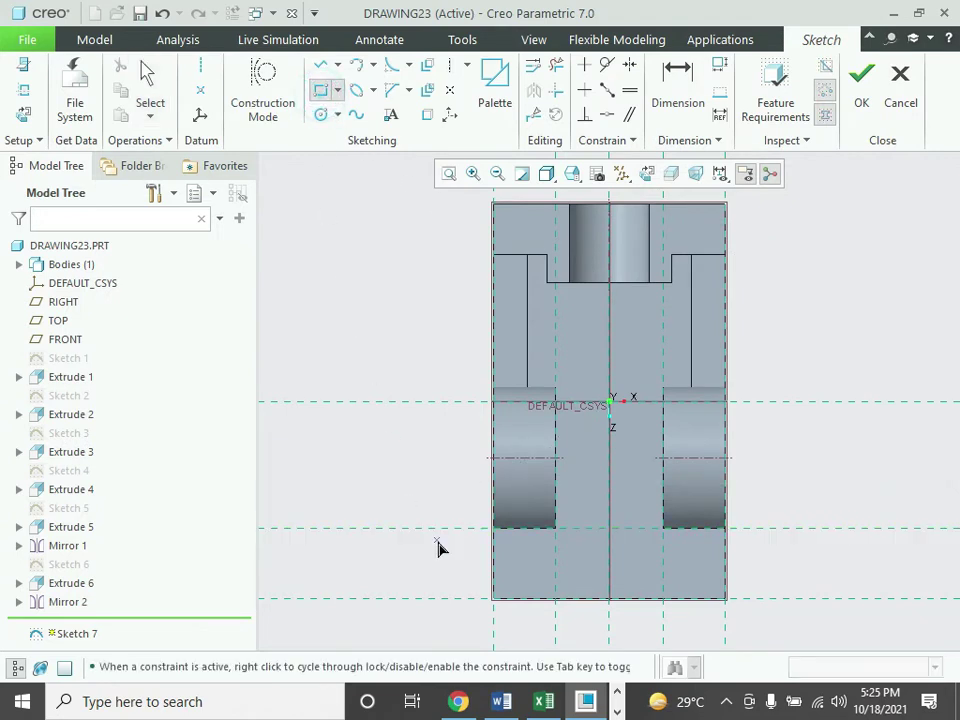
- Draw a rectangle from the base plate's bottom-left corner, dimension its width 12, and finish the sketch
left_click(494, 602)
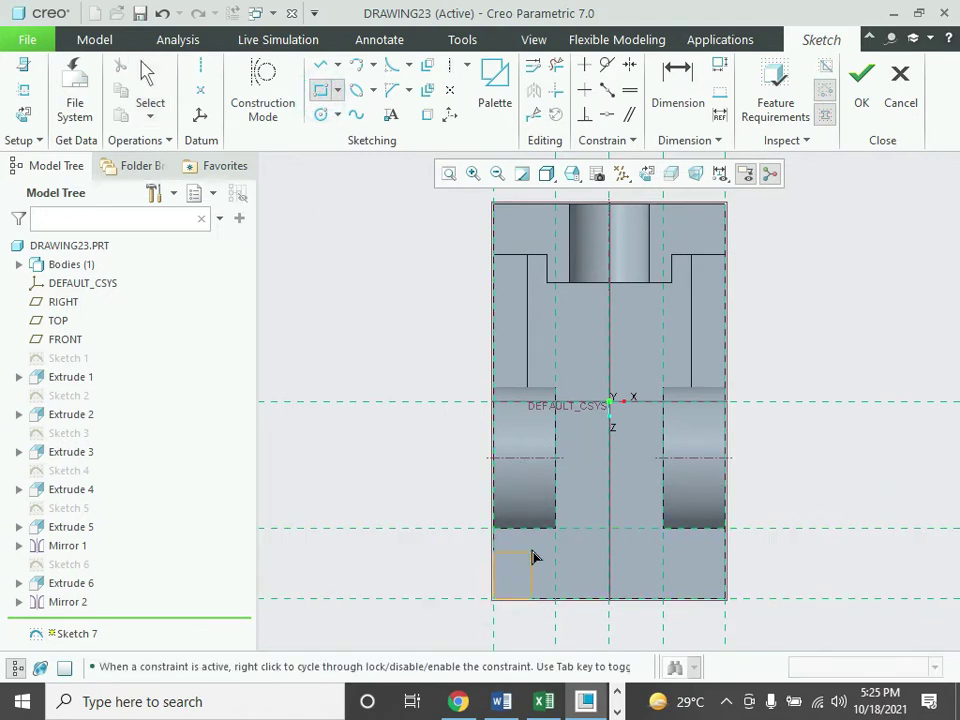
left_click(535, 530)
middle_click(536, 551)
scroll(507, 615, "down", 5)
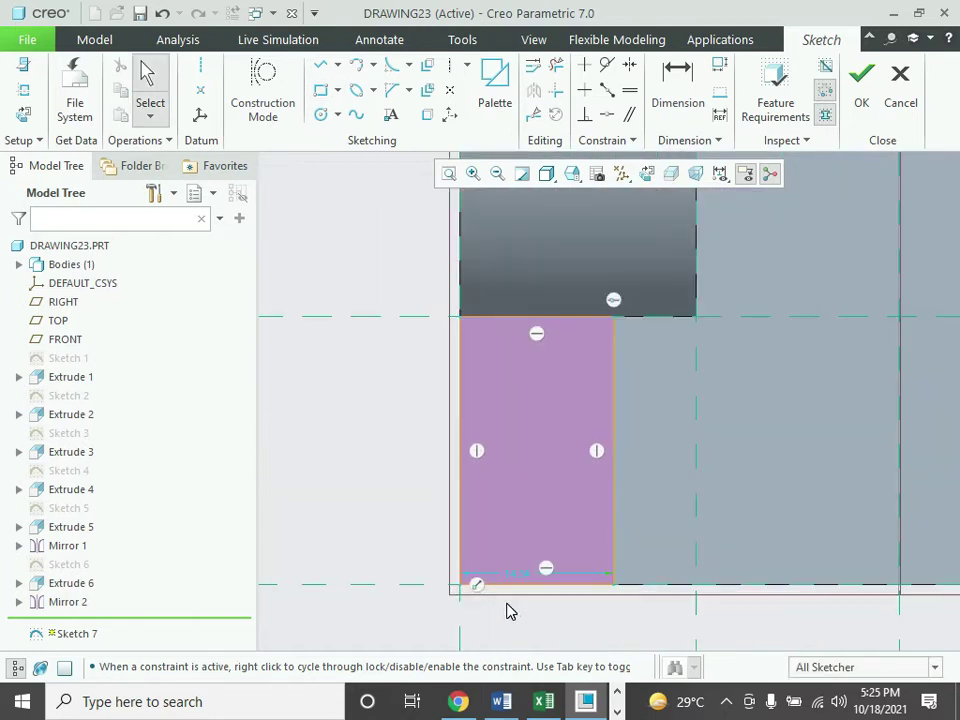
double_click(517, 575)
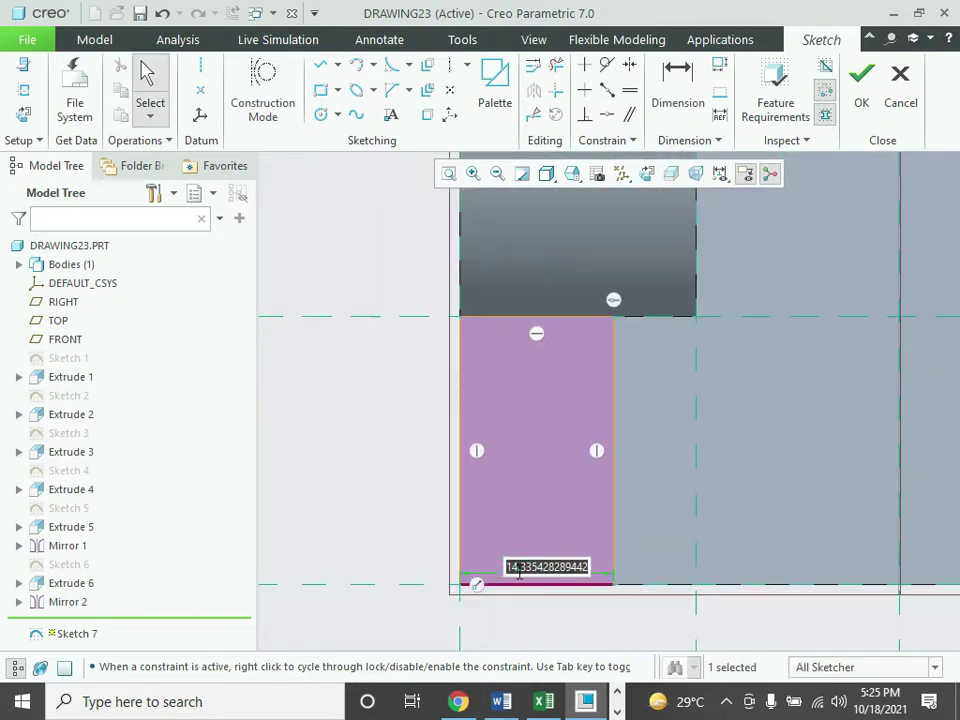
type("12")
key("Return")
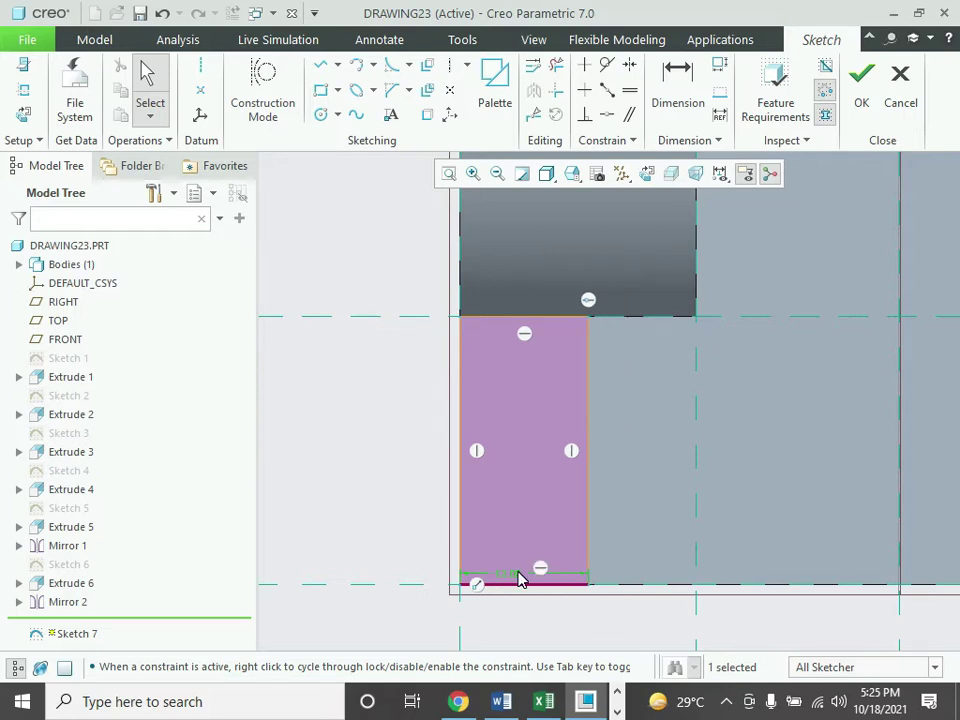
scroll(531, 574, "up", 5)
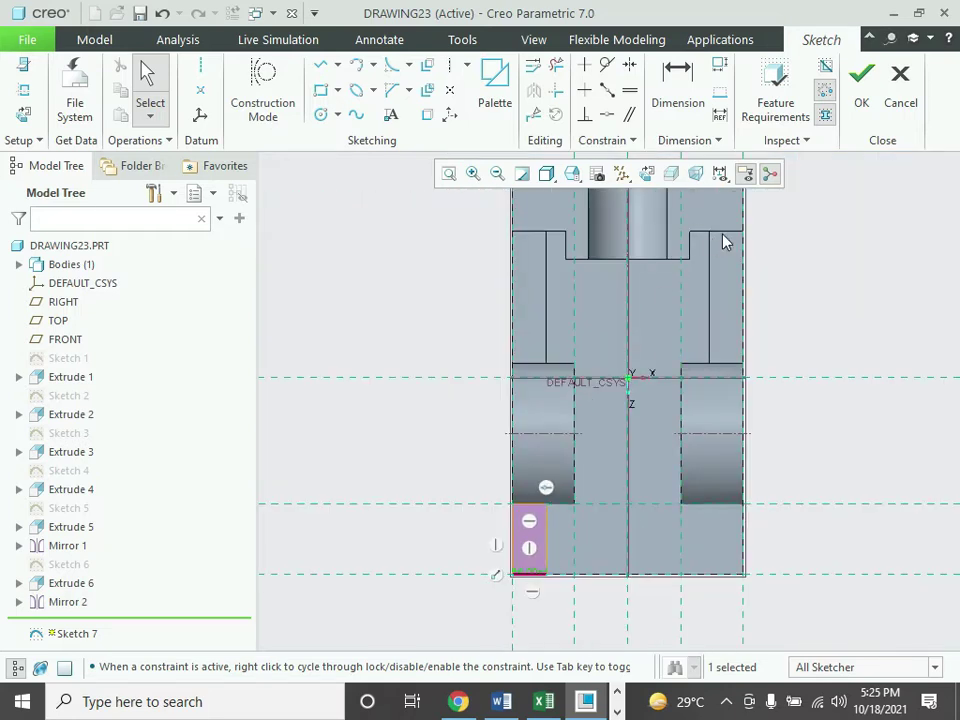
left_click(856, 95)
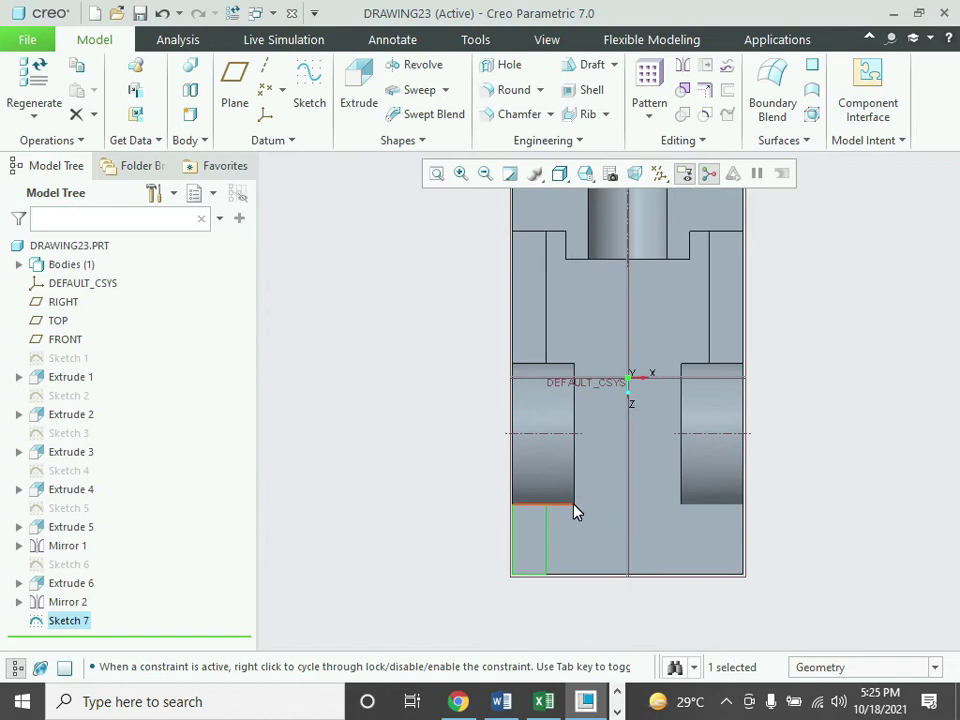
- Return to the standard view, start extruding Sketch 7, and bring up the Word reference drawing
key("ctrl+d")
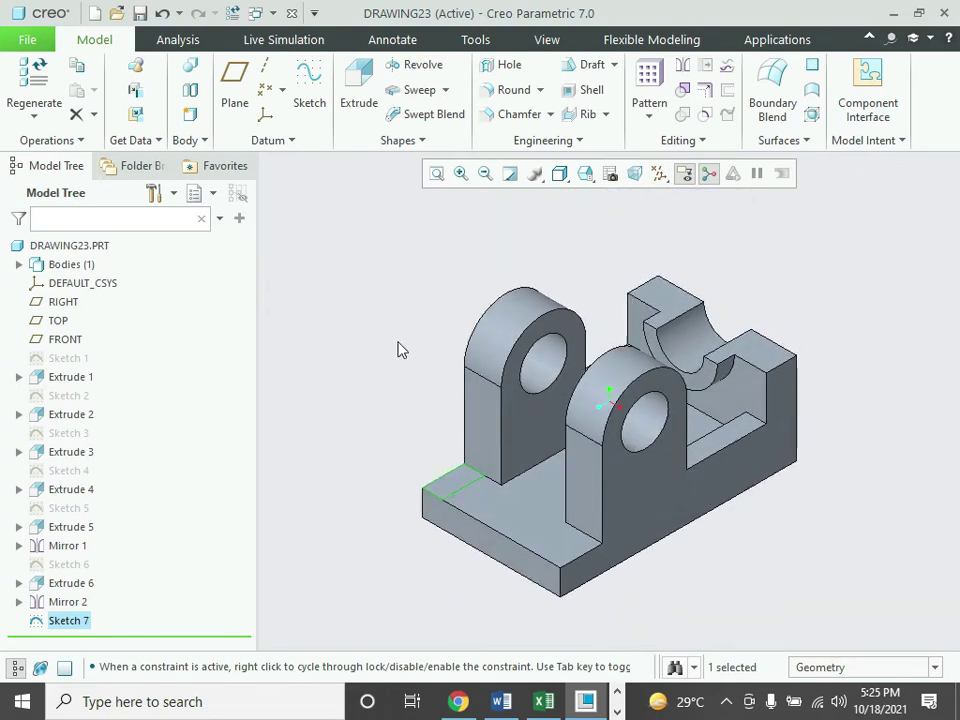
left_click(358, 82)
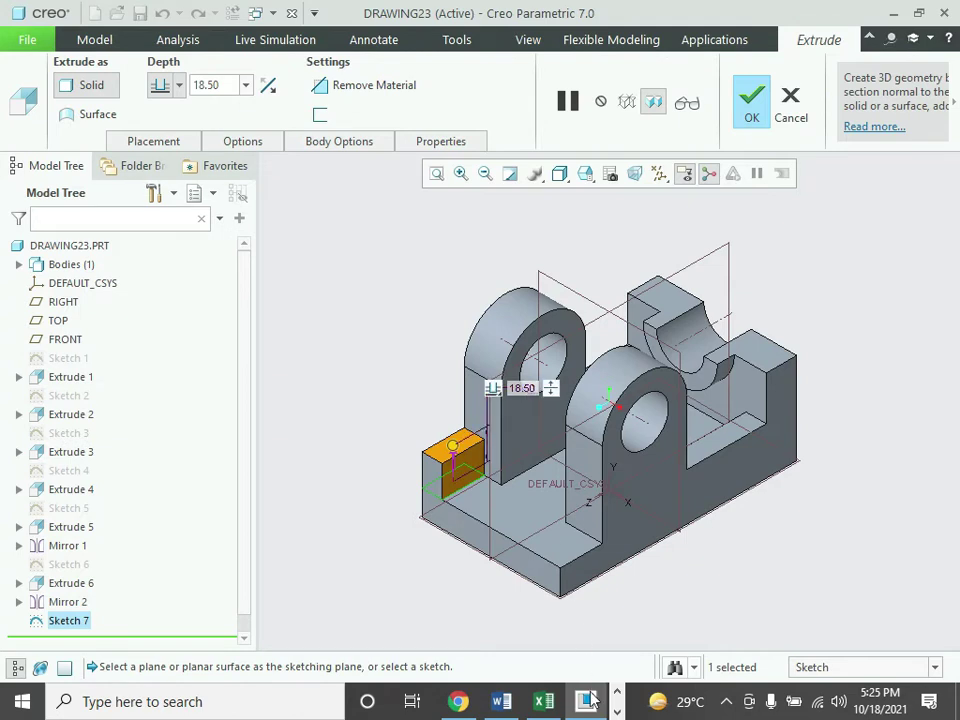
left_click(512, 708)
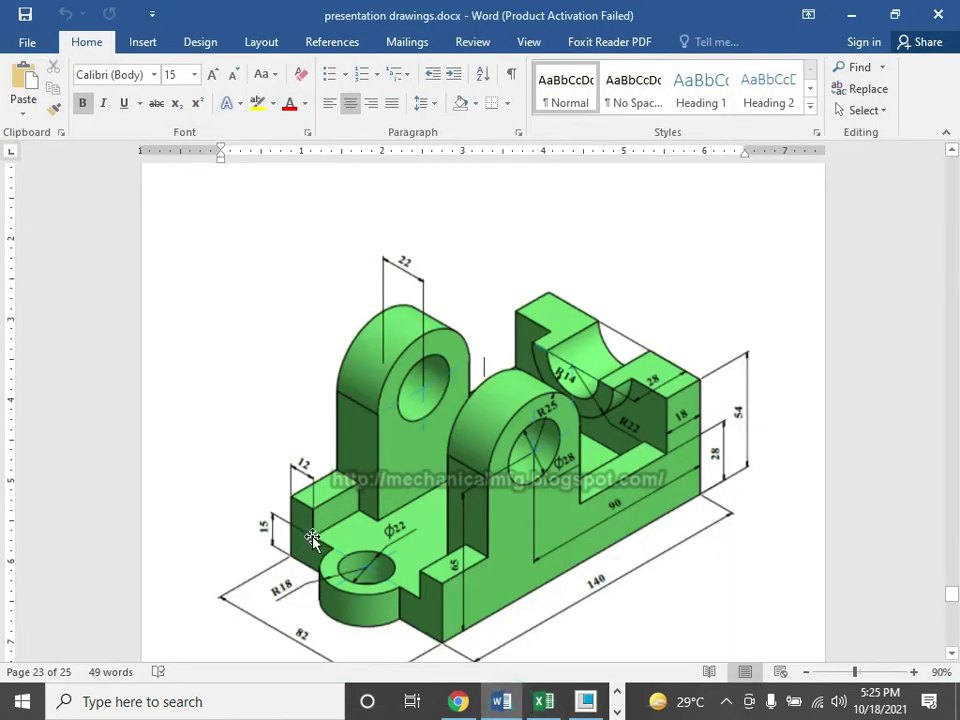
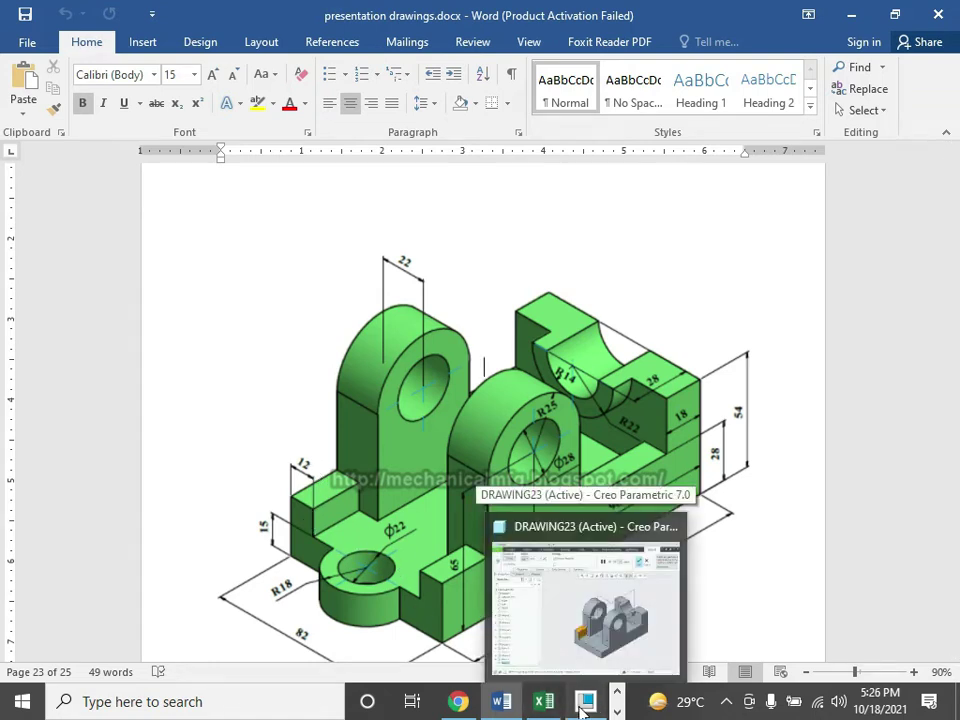
- Change the small block's extrusion depth to 12 and accept it
left_click(584, 704)
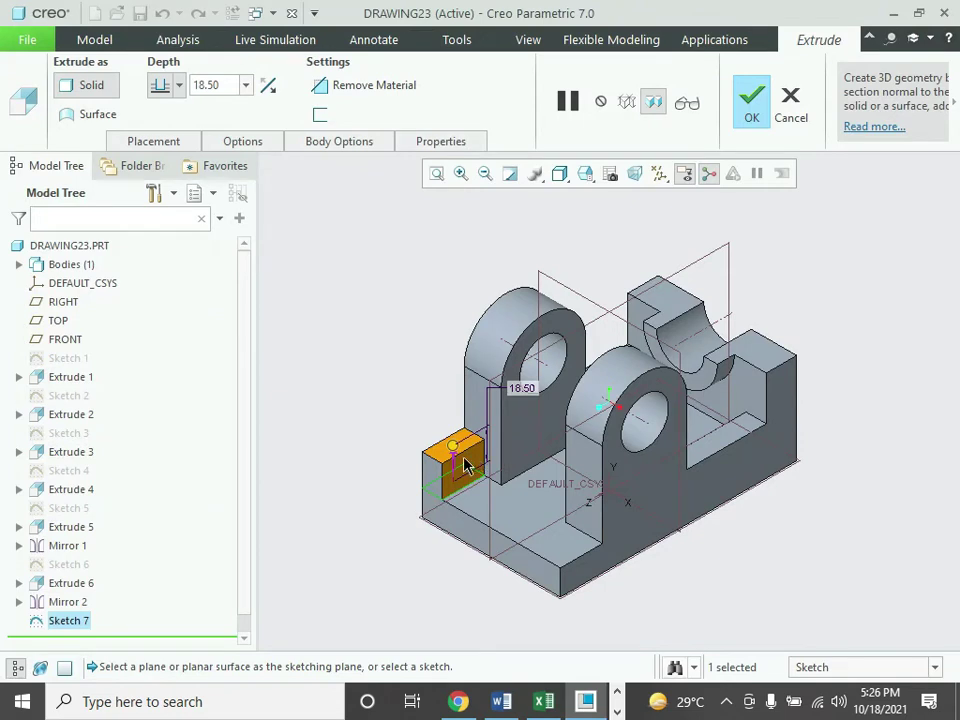
double_click(227, 91)
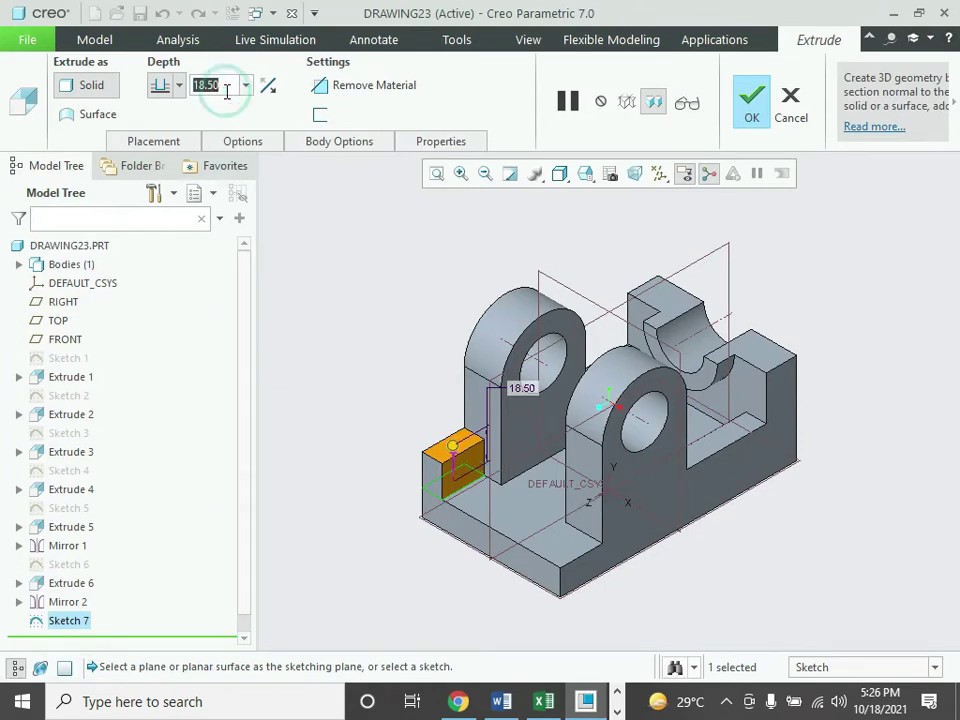
type("12")
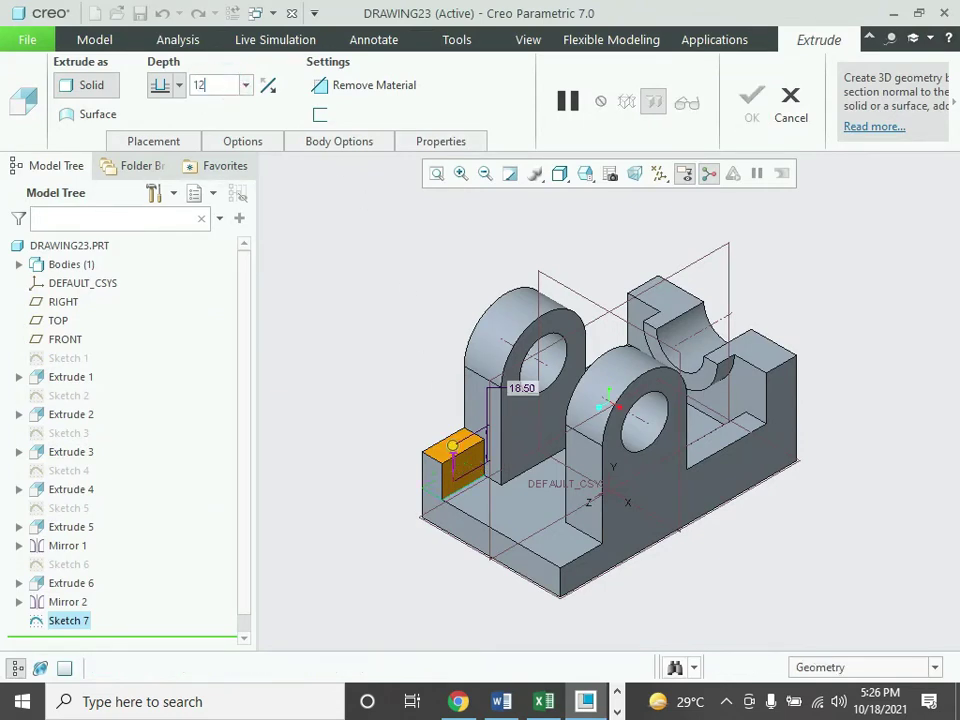
key("Return")
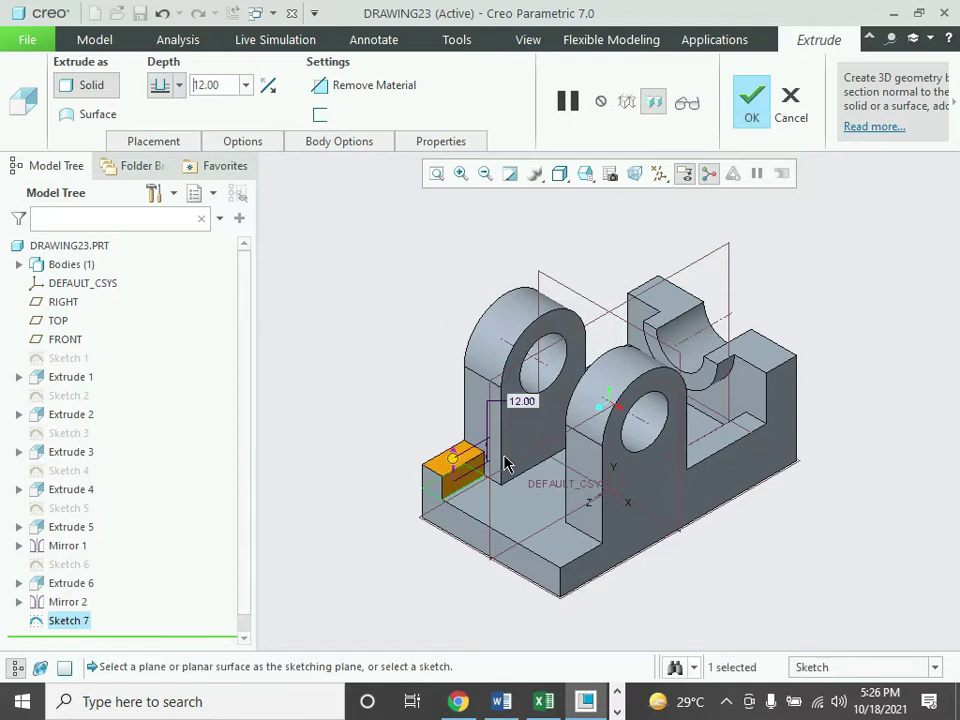
left_click(746, 108)
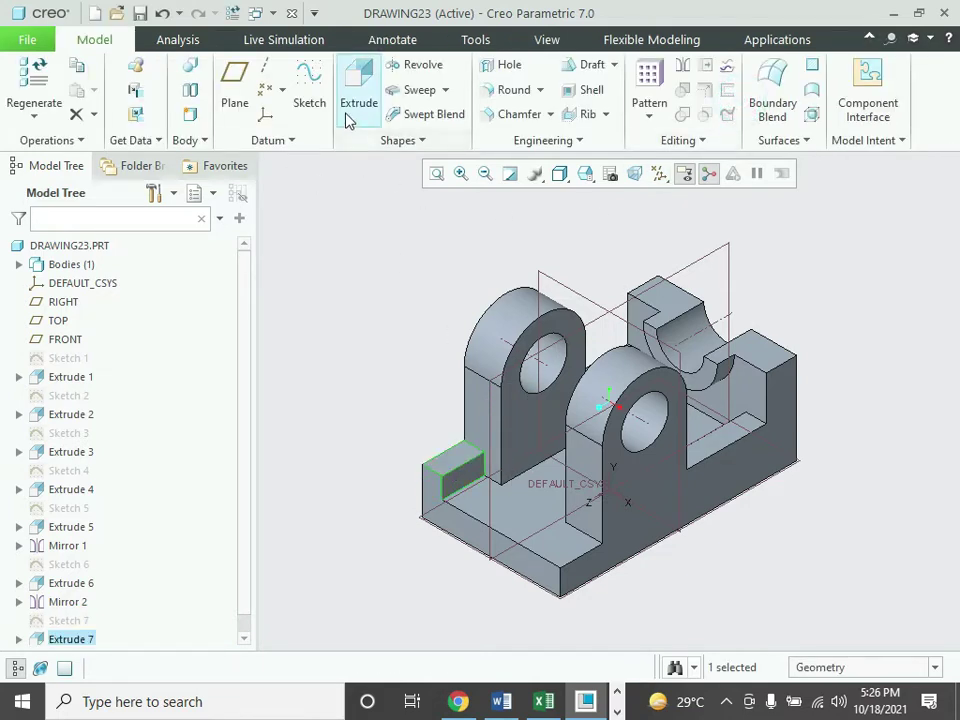
- Mirror the new block across the RIGHT datum plane to the opposite side
left_click(683, 68)
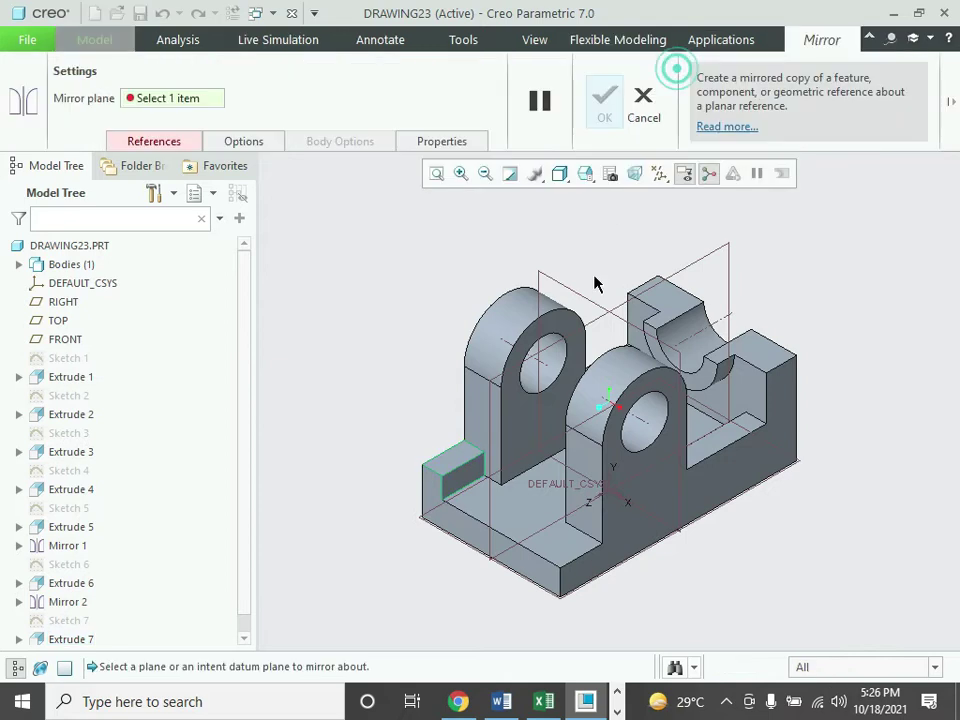
left_click(697, 269)
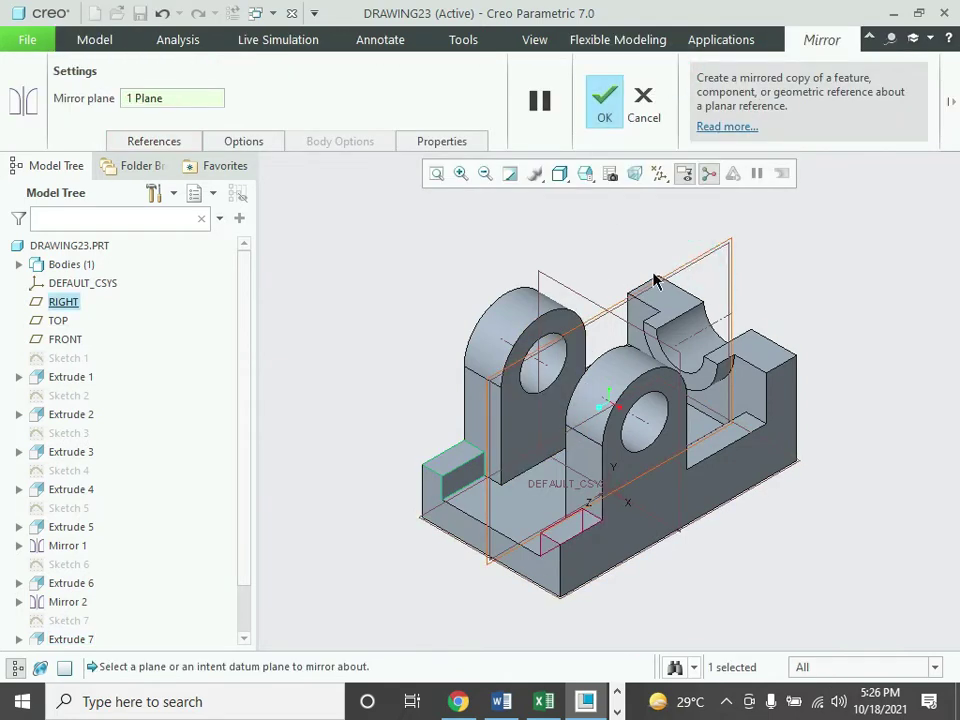
left_click(603, 111)
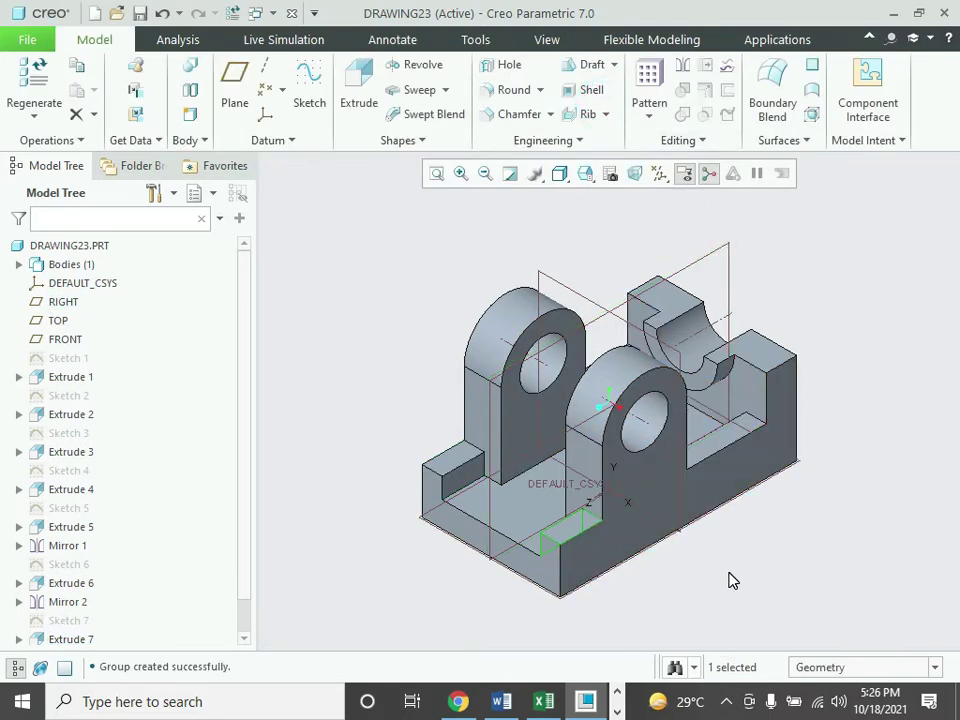
middle_click_drag(729, 579, 729, 579)
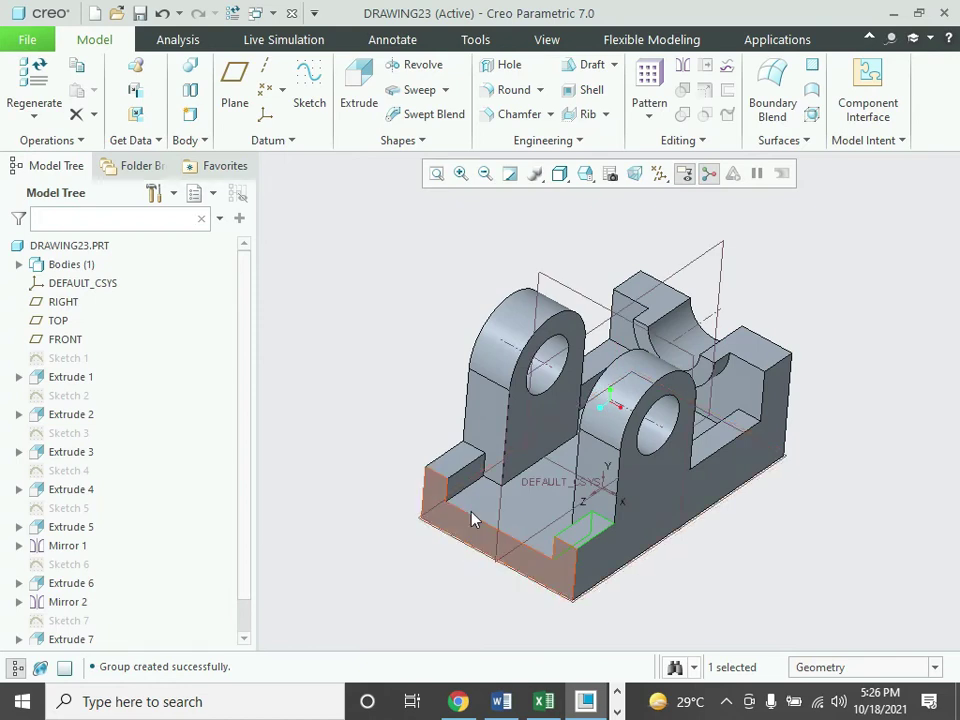
- Start a sketch on the base's top face, viewed straight on
left_click(310, 82)
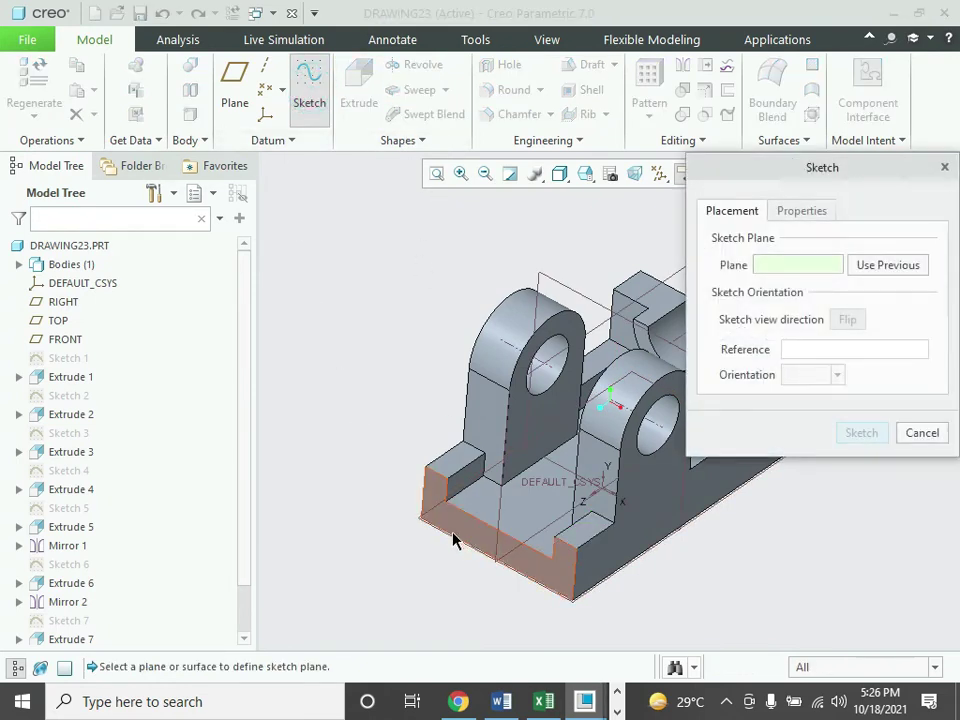
left_click(491, 512)
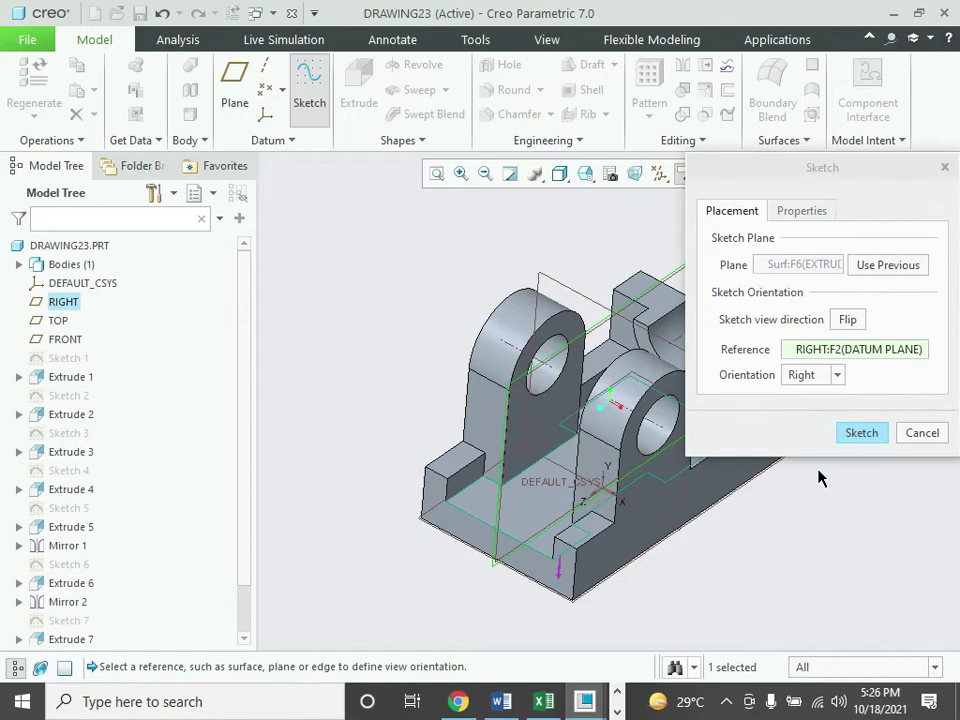
left_click(855, 433)
left_click(650, 172)
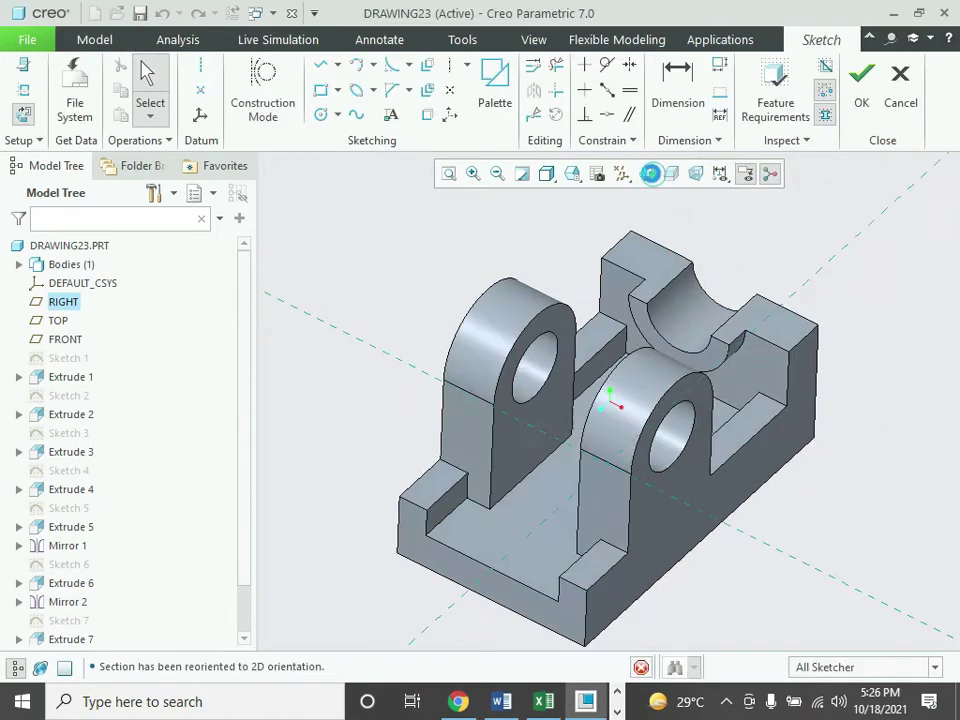
- Check the R18 lug in the Word reference drawing
left_click(502, 702)
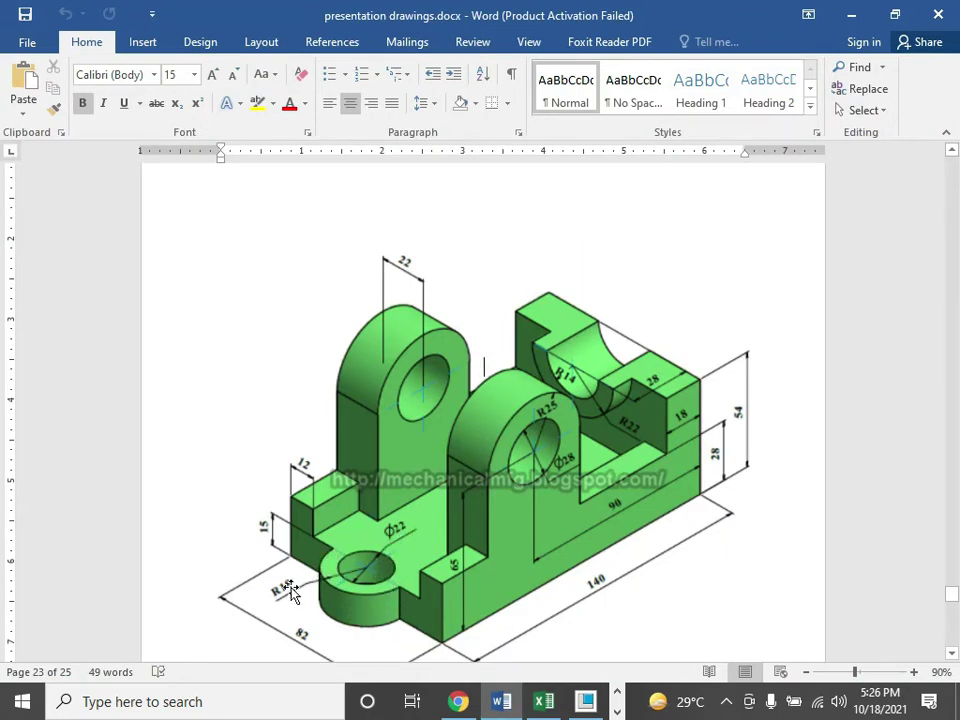
scroll(416, 590, "up", 1)
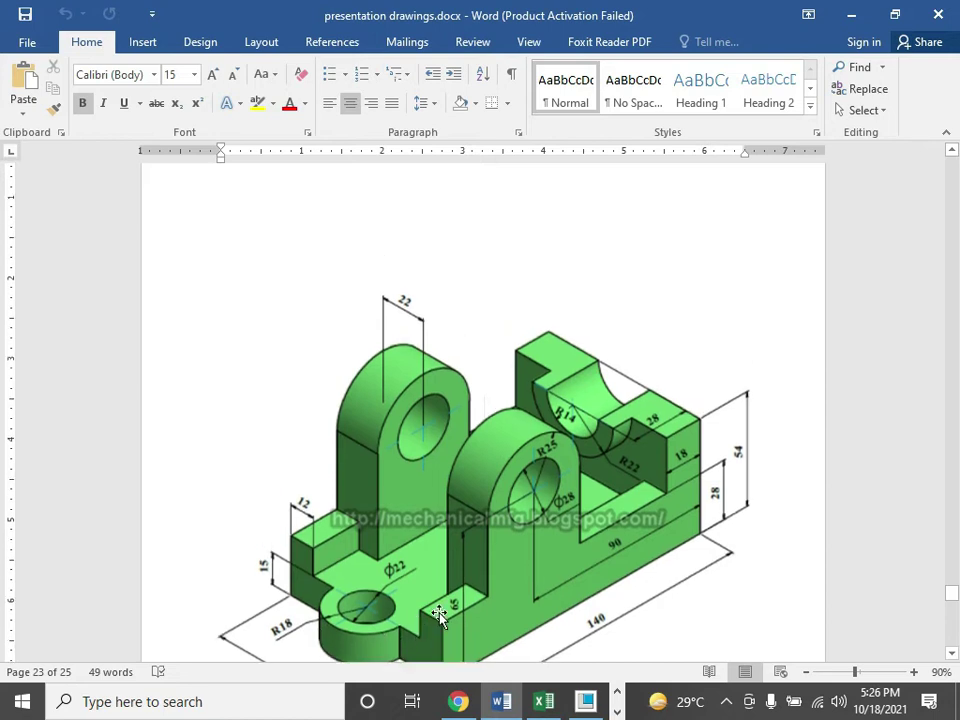
scroll(430, 600, "down", 2)
- Draw a circle centred on the base's front edge with diameter 22
left_click(586, 703)
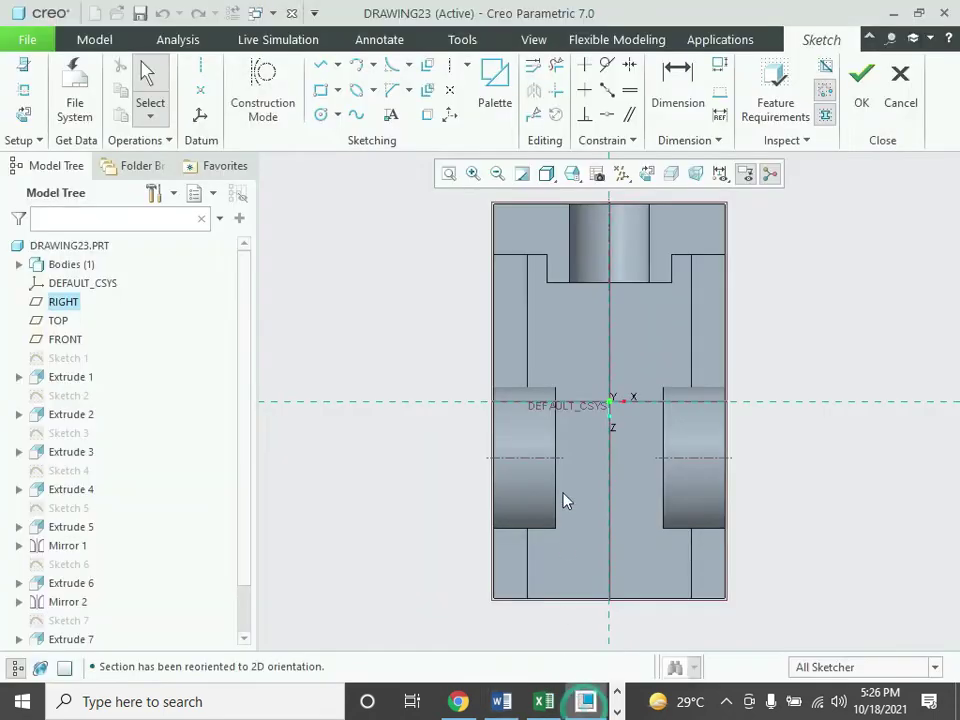
left_click(320, 114)
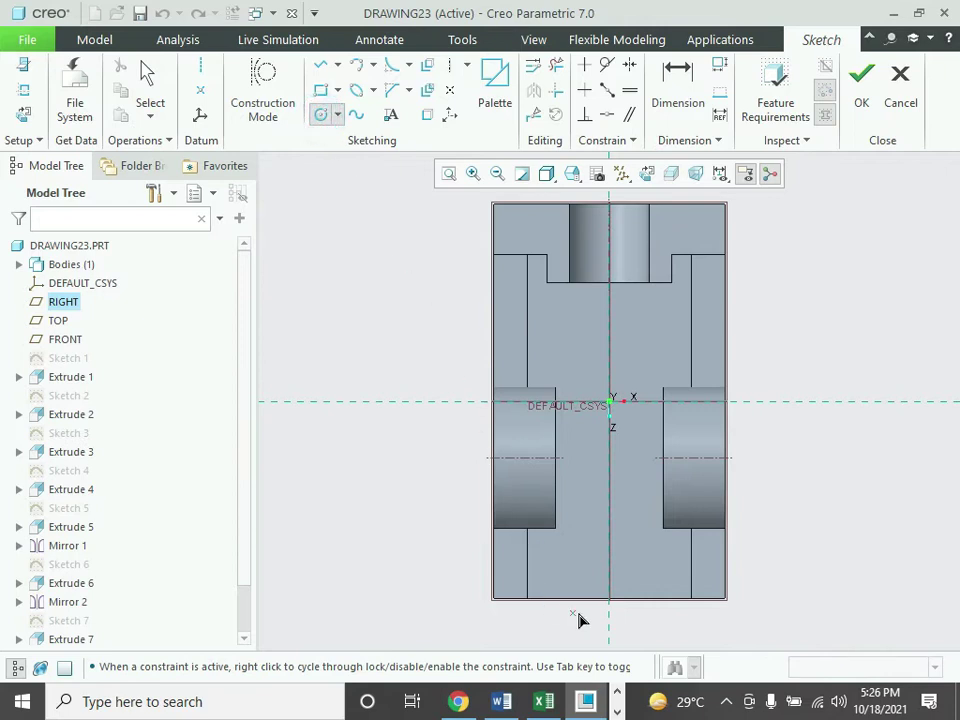
left_click(610, 600)
middle_click(647, 628)
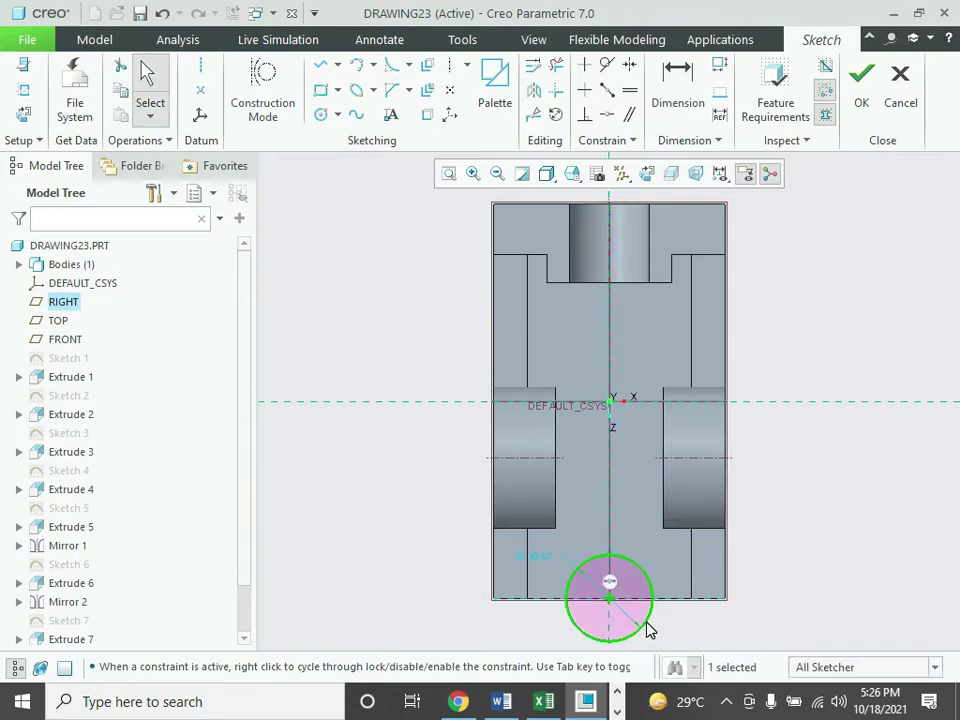
double_click(543, 560)
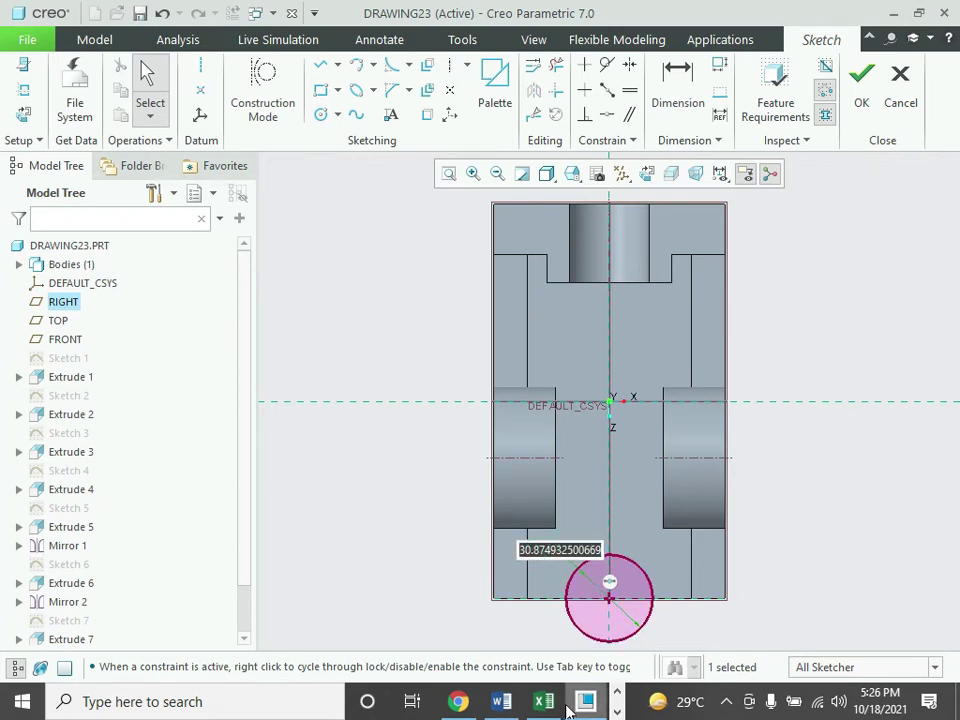
left_click(503, 704)
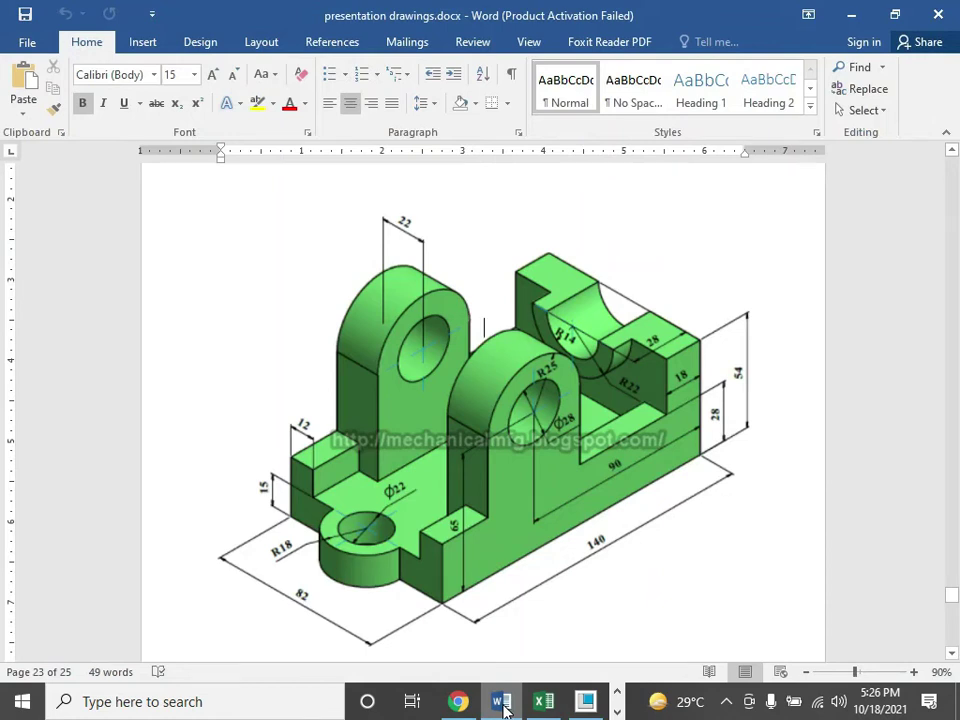
left_click(503, 704)
type("22")
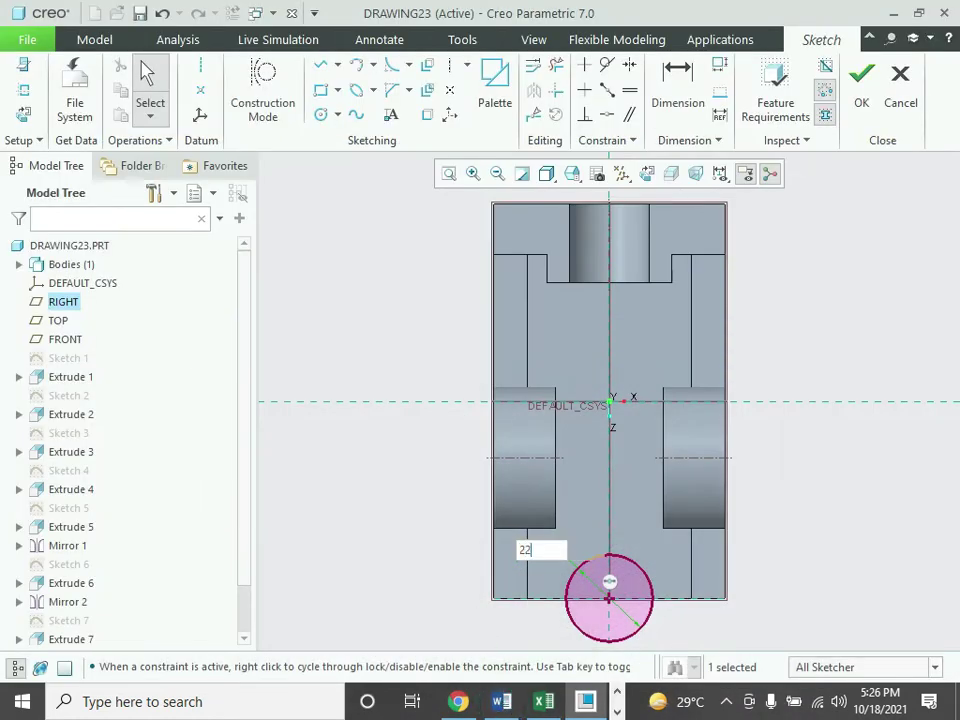
key("Return")
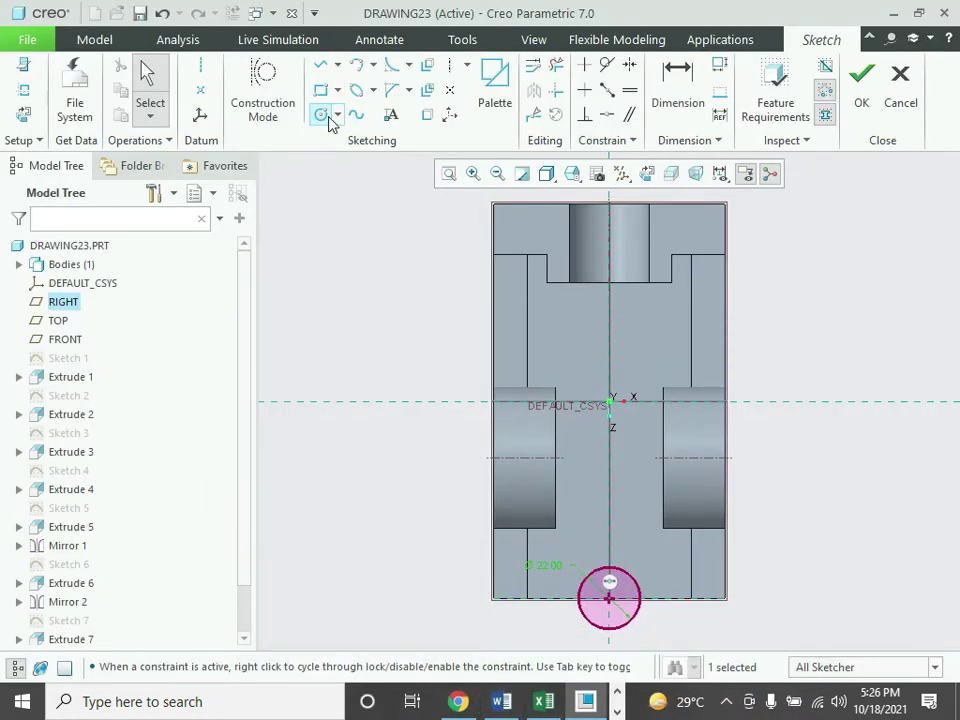
- Add a concentric outer circle of diameter 36 and finish the sketch
left_click(321, 114)
left_click(611, 601)
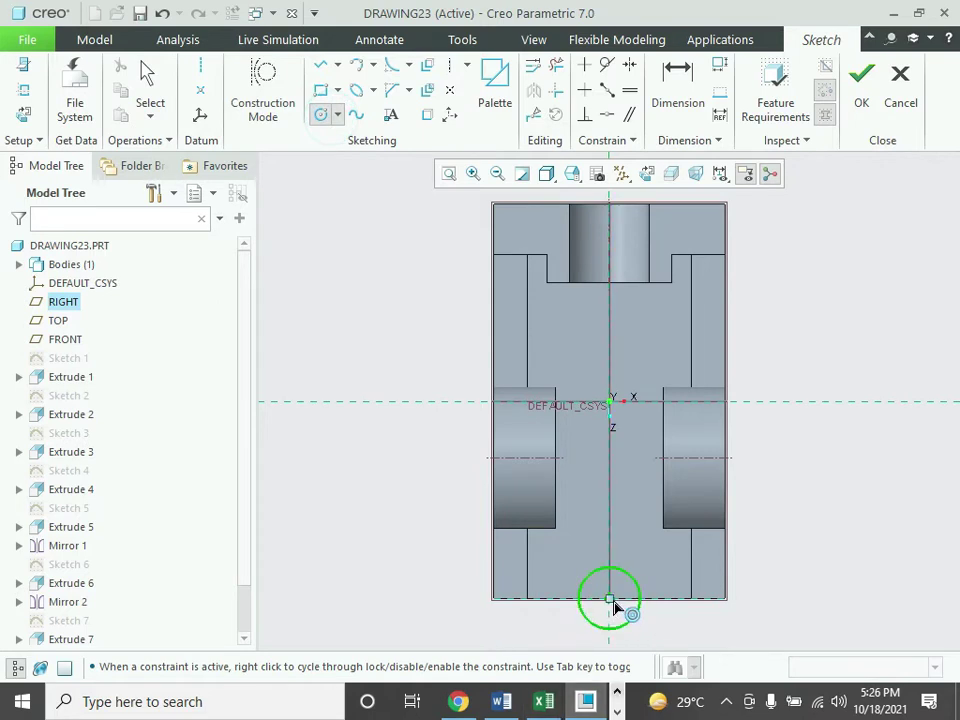
left_click(655, 641)
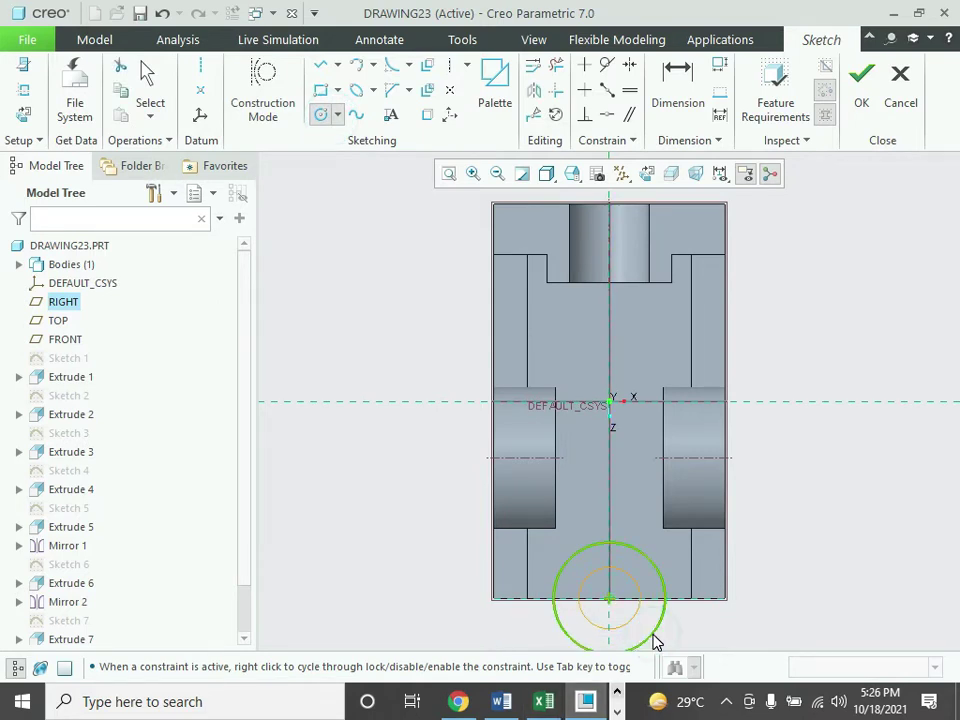
middle_click(655, 641)
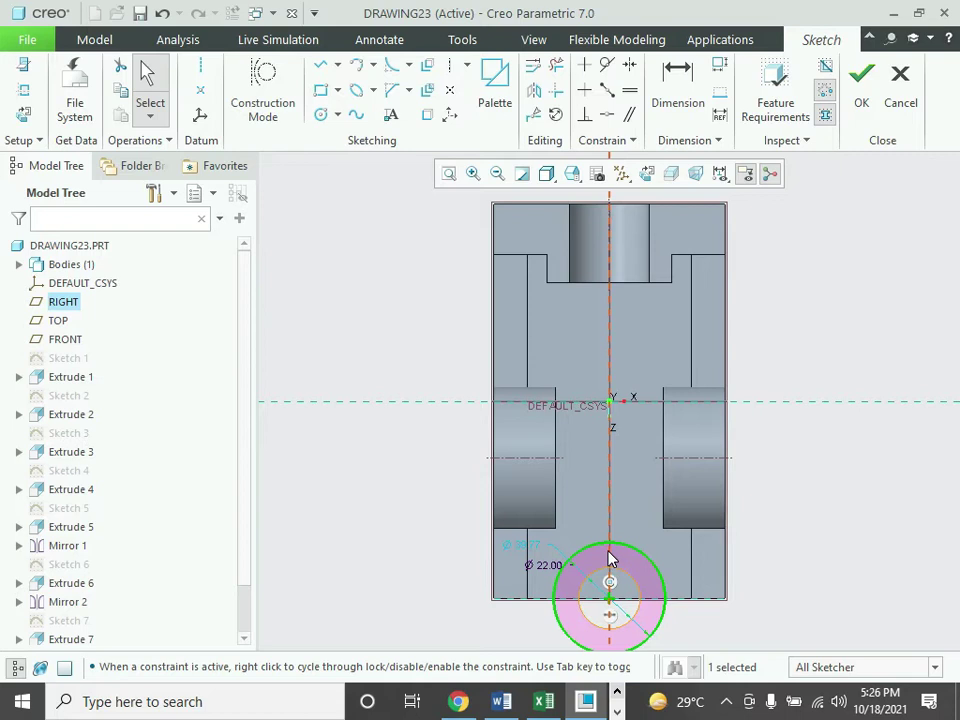
scroll(609, 561, "up", 2)
scroll(609, 561, "down", 5)
scroll(609, 558, "up", 2)
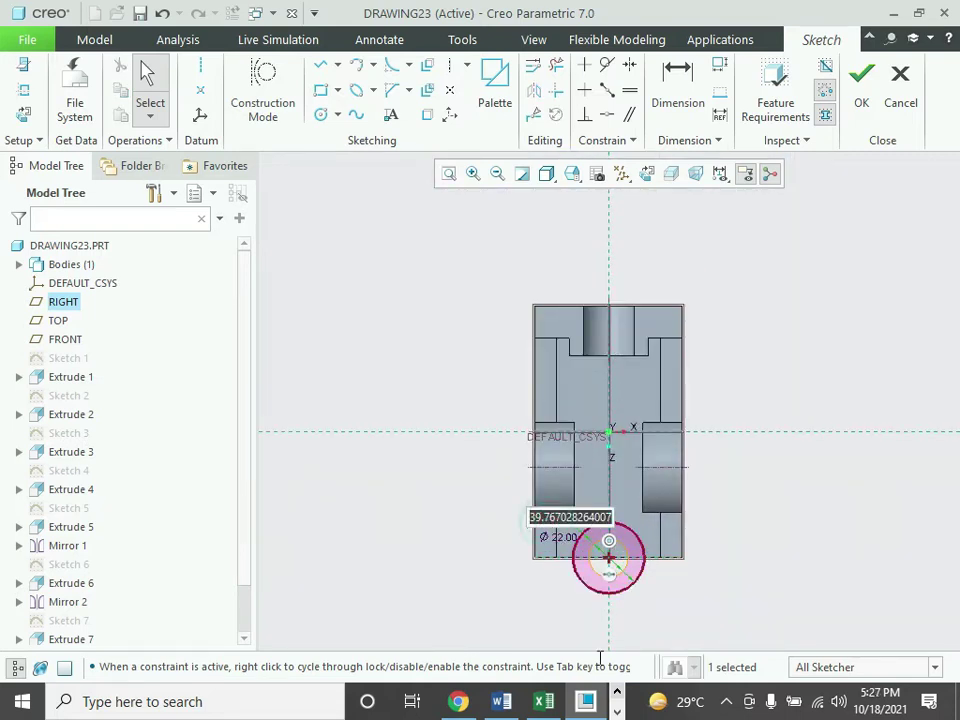
left_click(513, 705)
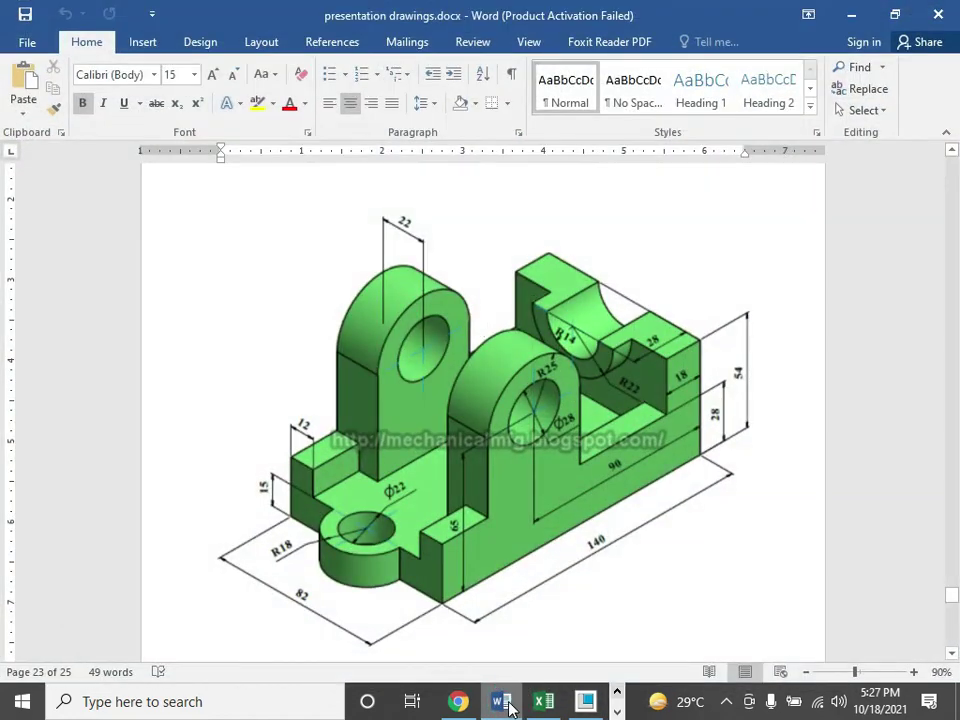
left_click(507, 705)
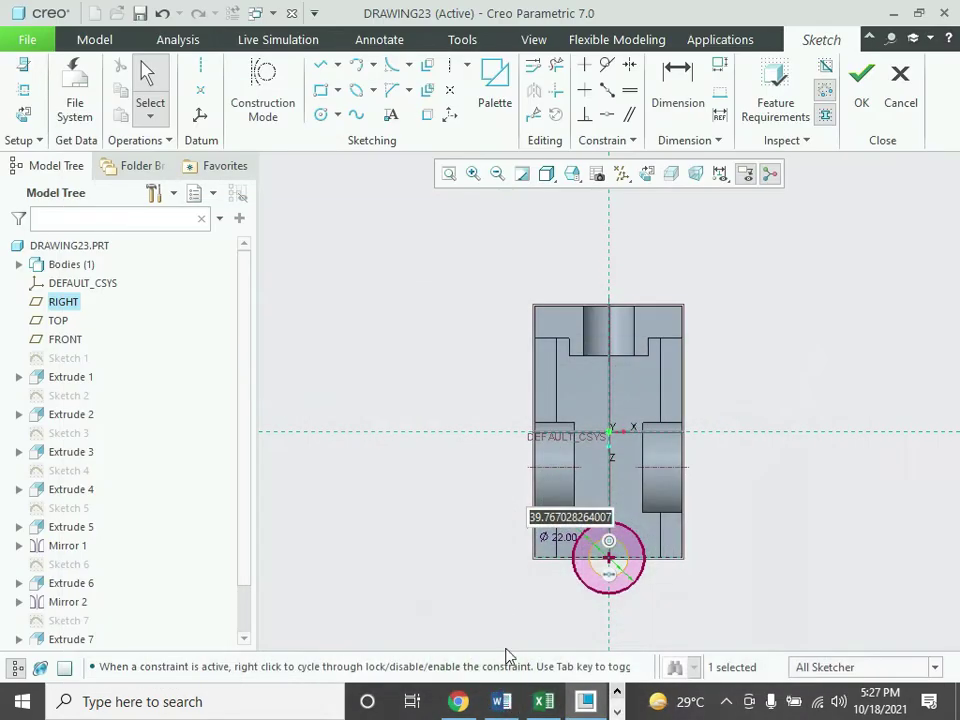
type("36")
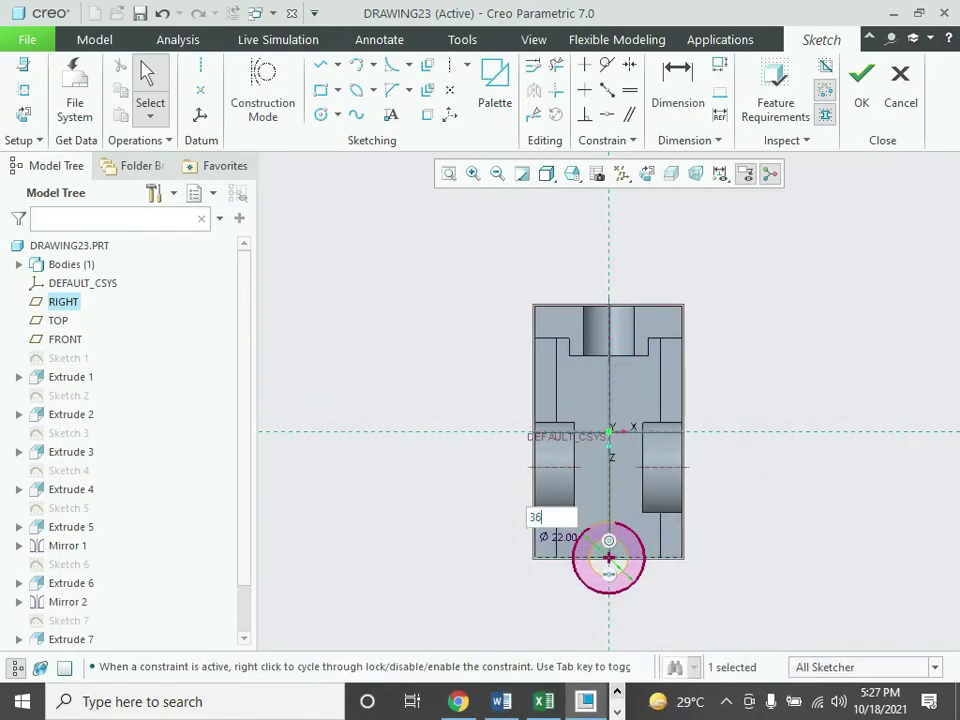
key("Return")
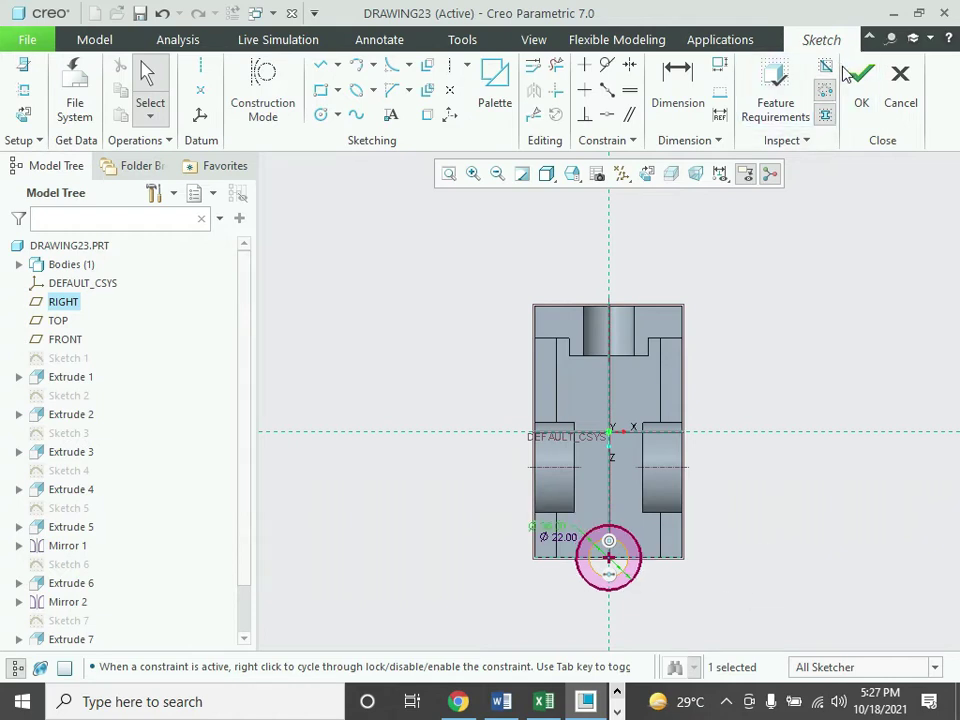
left_click(860, 97)
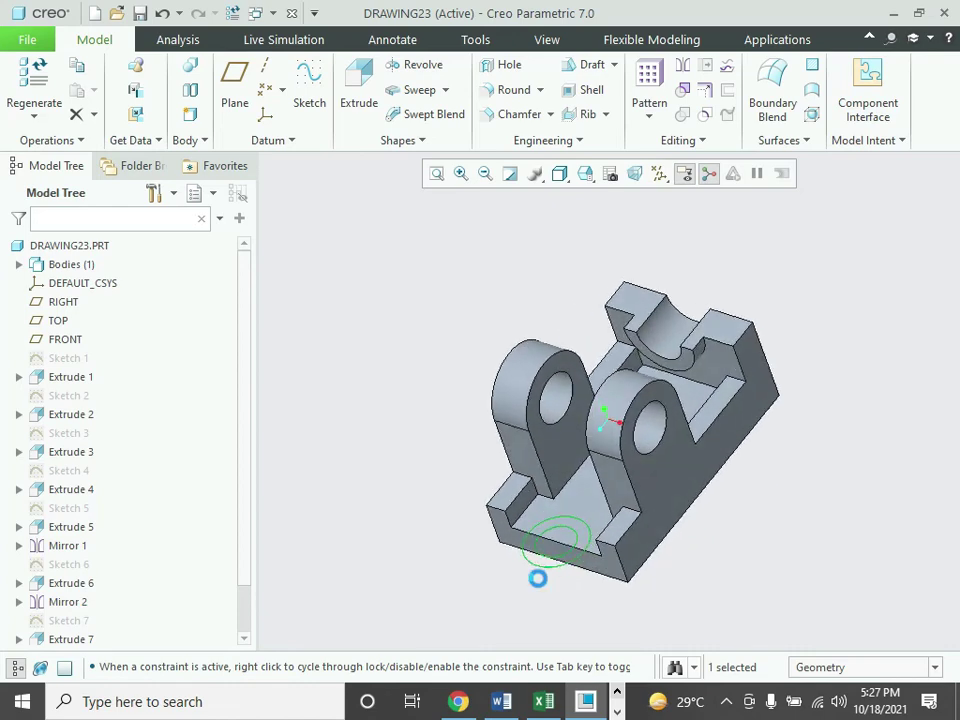
- Redefine Sketch 8 and delete its inner Ø22 circle, keeping only the Ø36 circle
left_click(503, 702)
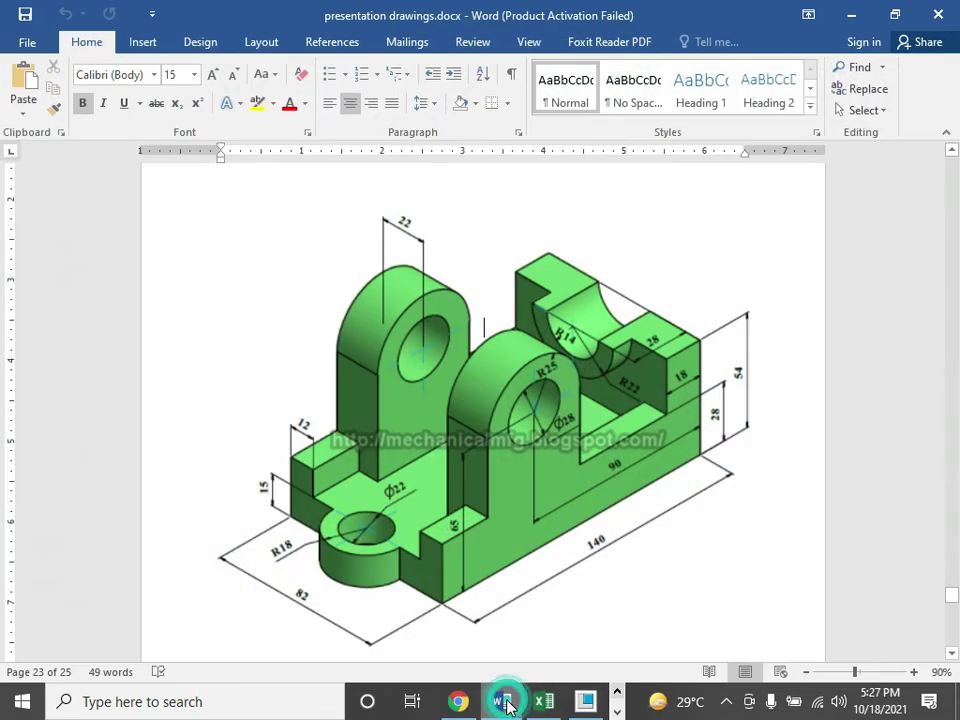
left_click(503, 702)
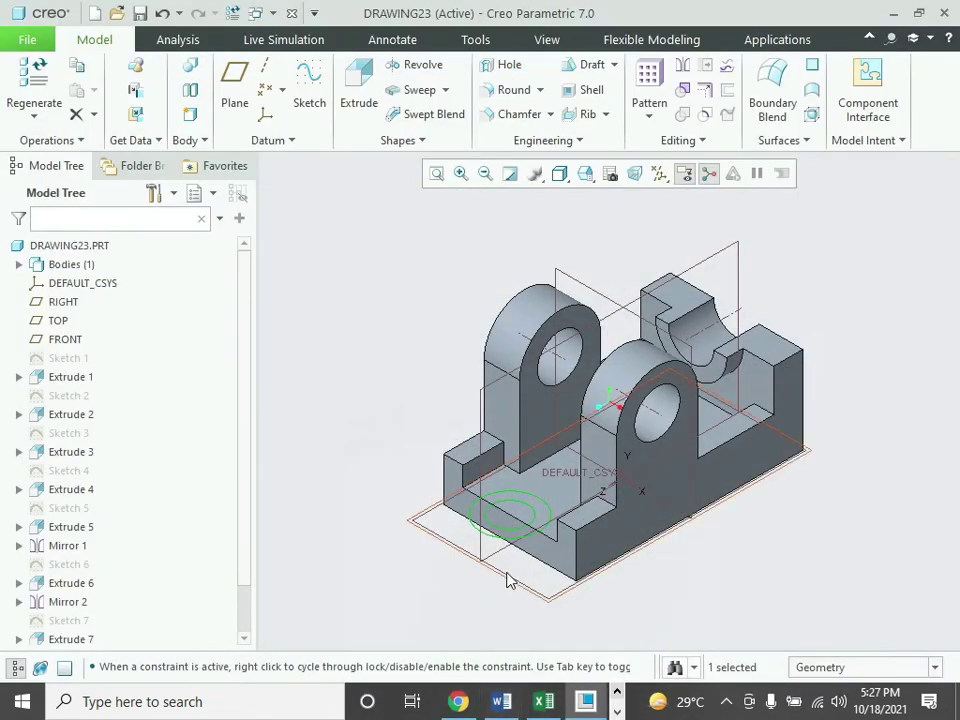
scroll(508, 545, "up", 2)
scroll(508, 545, "up", 2)
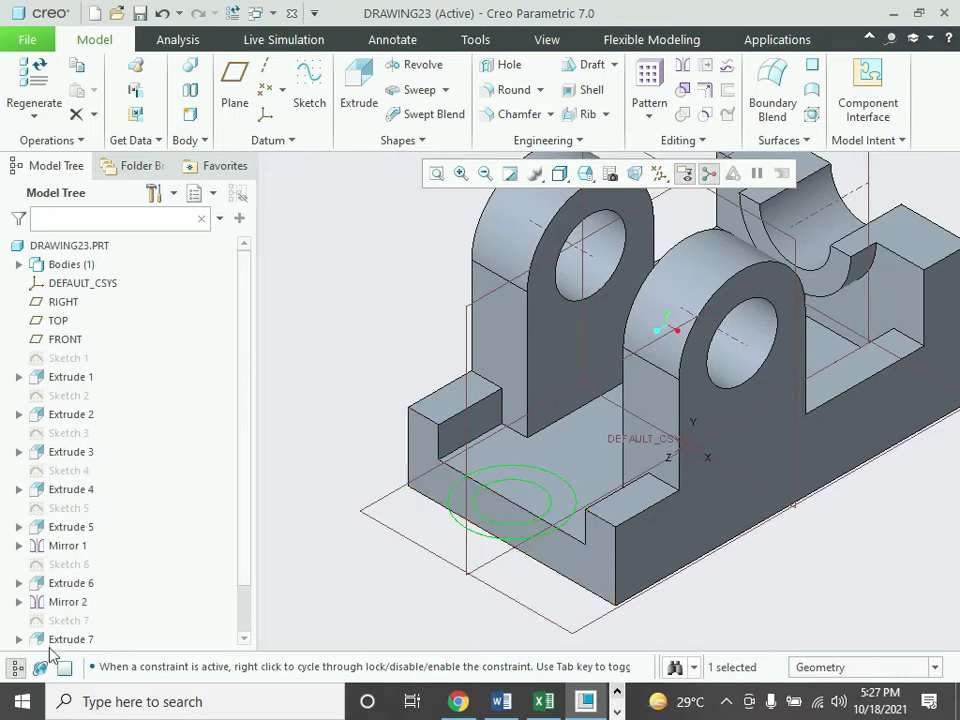
left_click(244, 557)
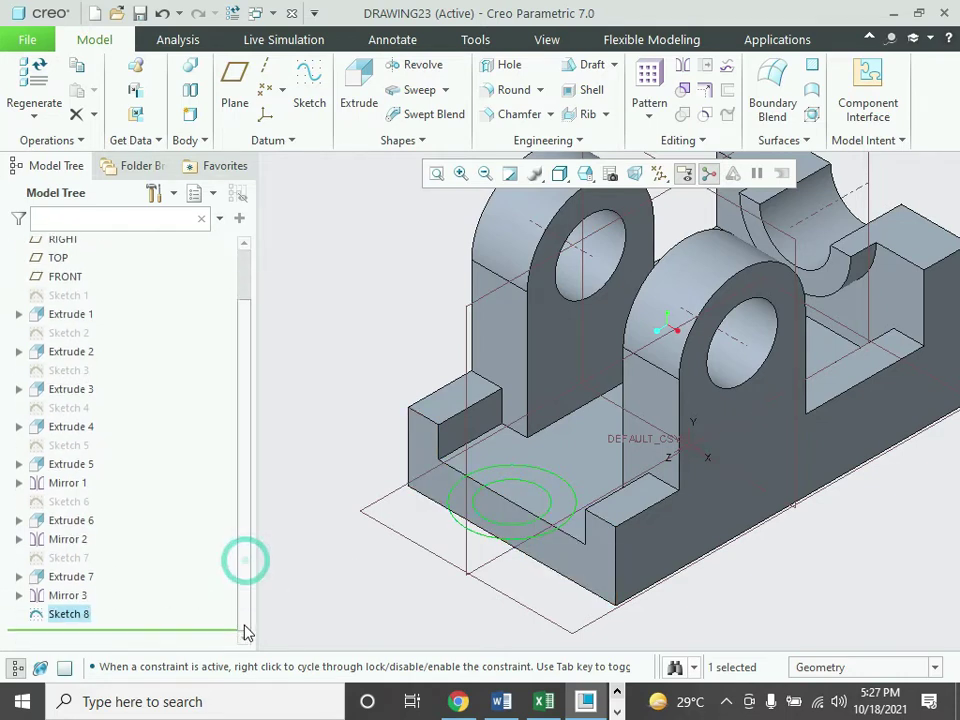
right_click(84, 624)
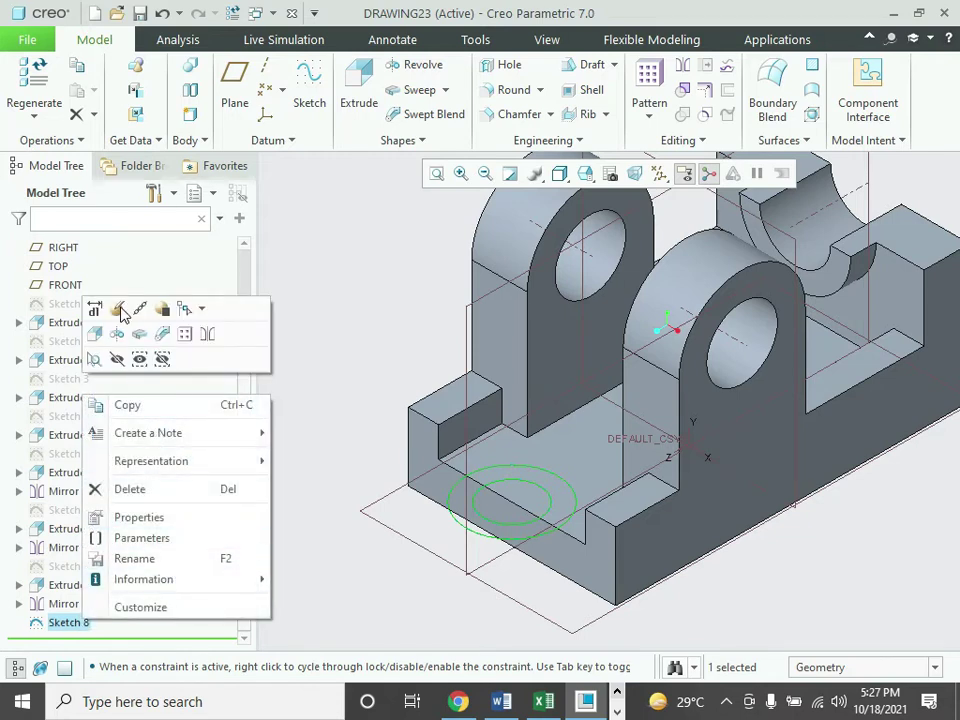
left_click(118, 308)
left_click(118, 309)
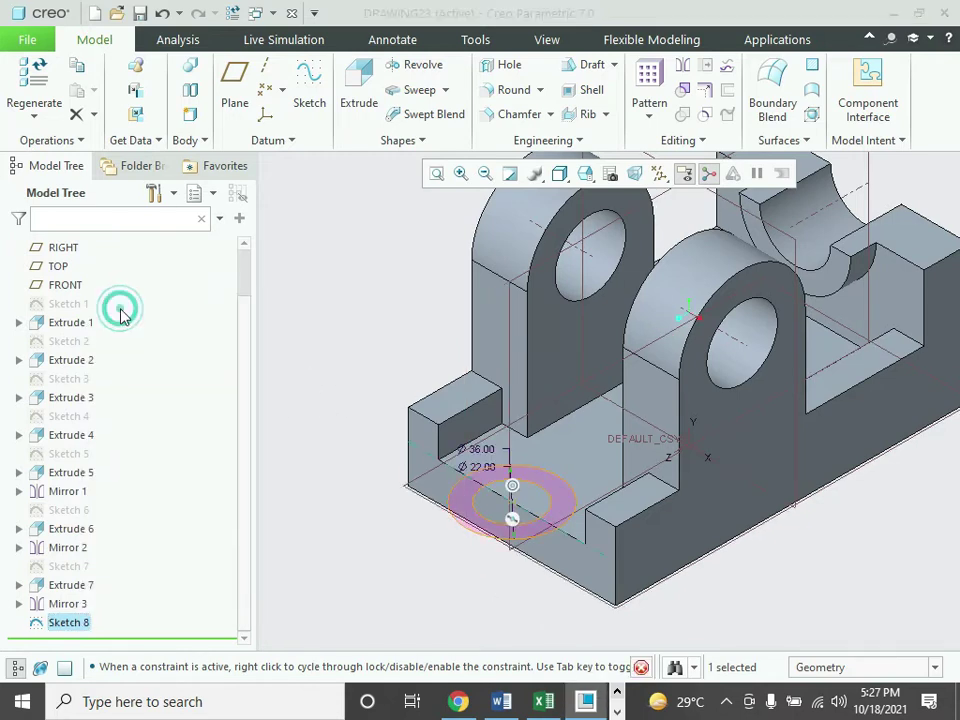
left_click(483, 519)
key("Delete")
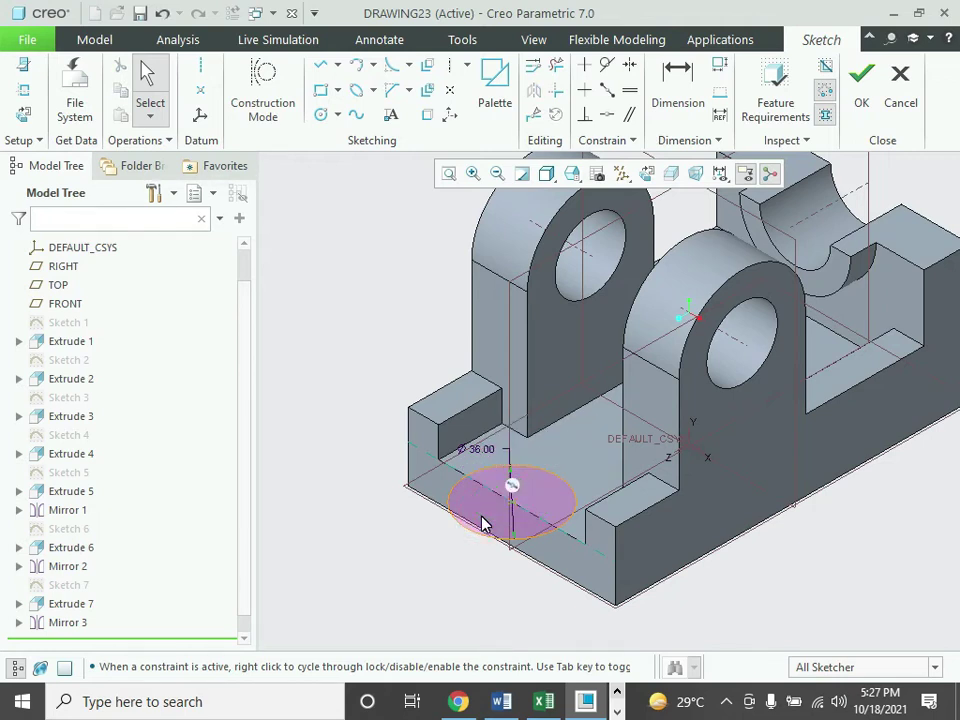
left_click(860, 88)
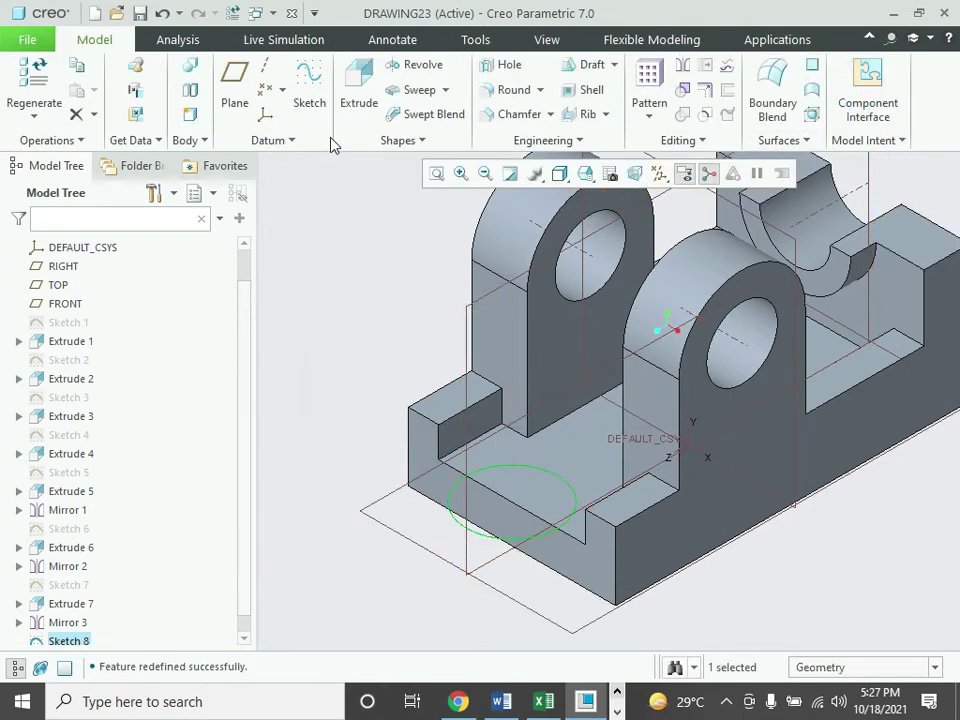
- Extrude the Ø36 circle downward to depth 15, forming the rounded lug
left_click(356, 97)
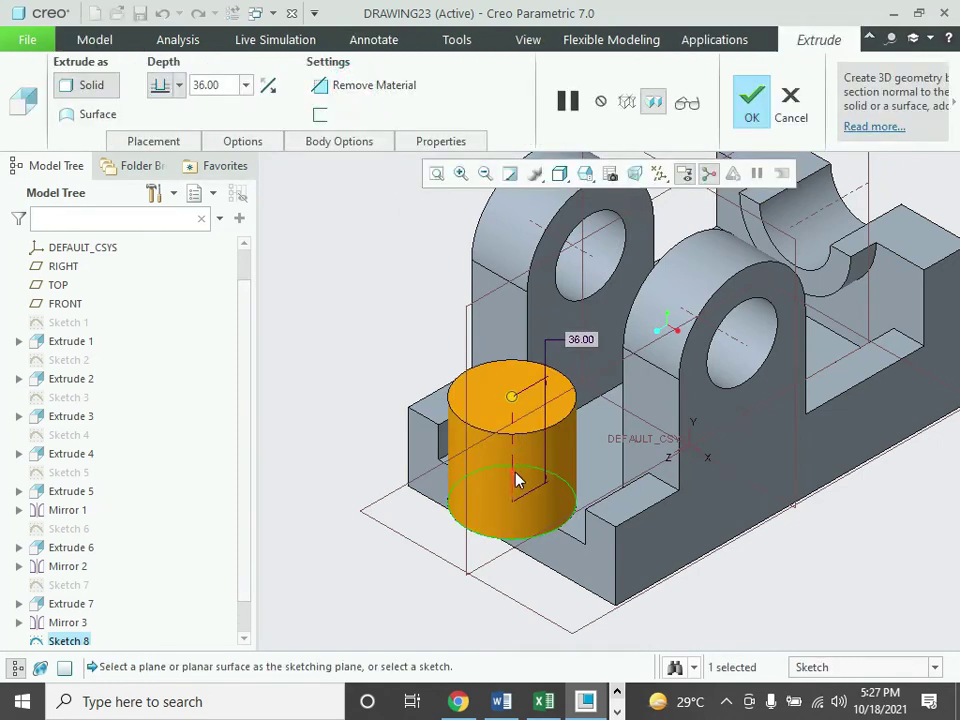
left_click(516, 480)
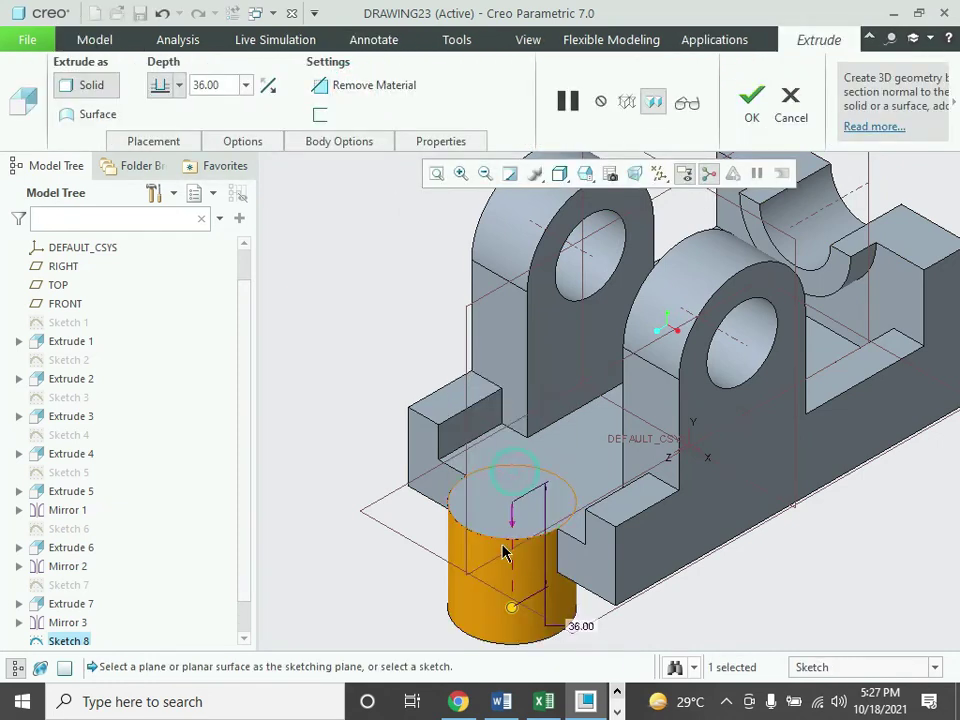
double_click(228, 84)
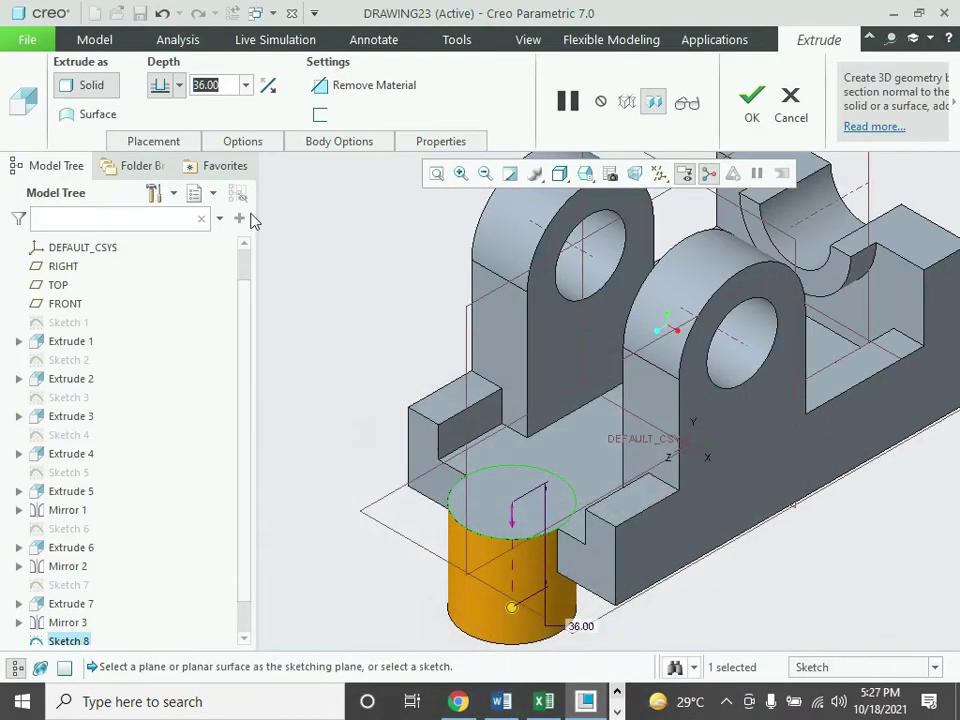
type("15")
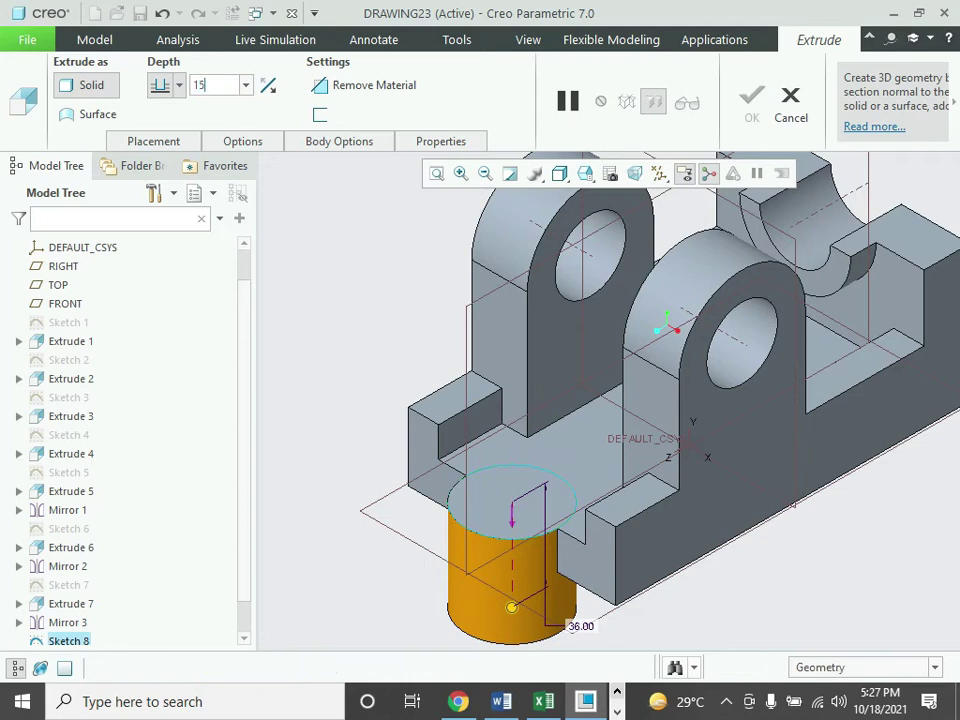
key("Return")
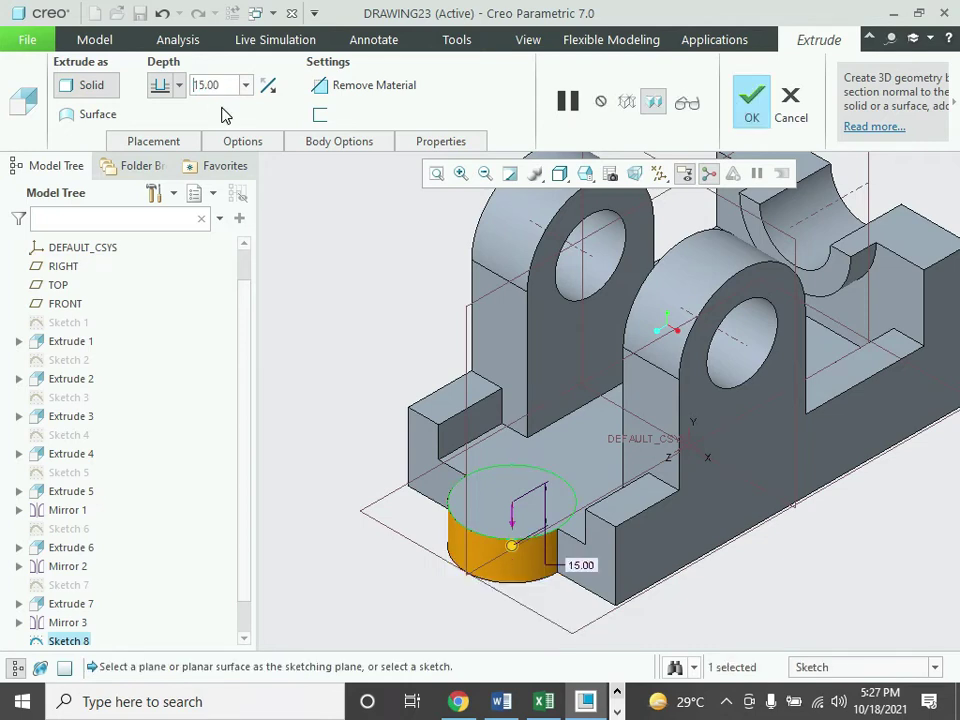
left_click(753, 110)
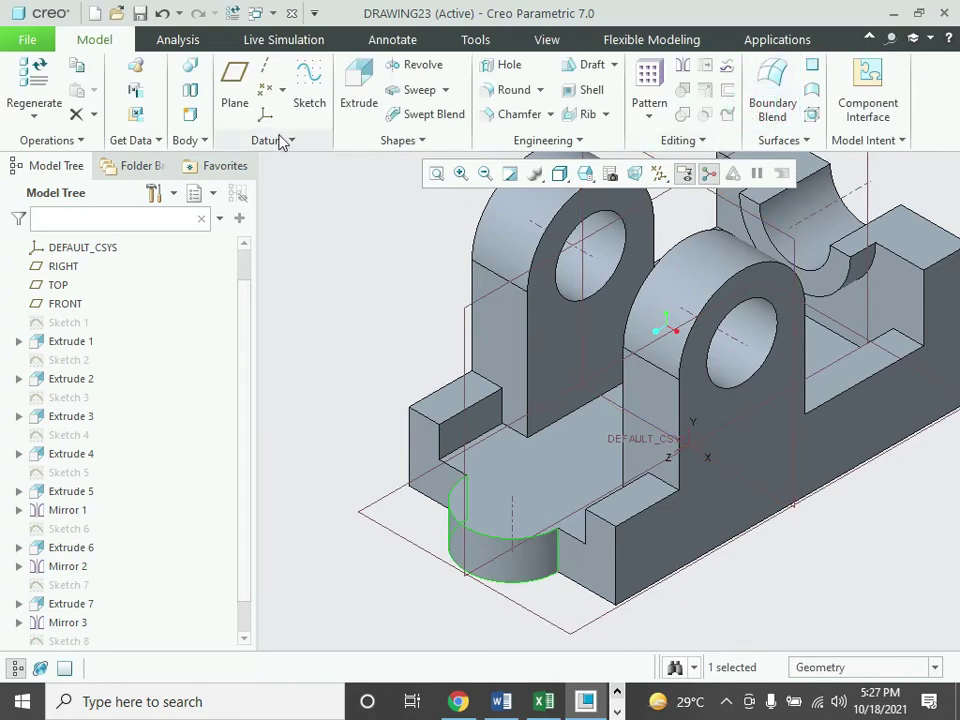
left_click(310, 86)
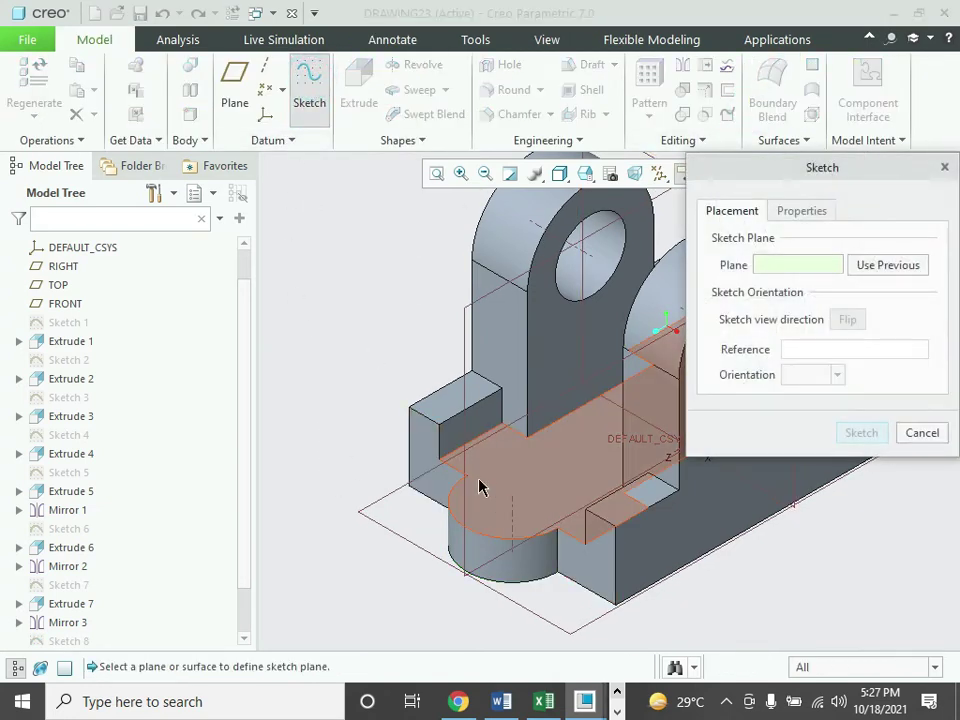
- Sketch a 22-diameter circle centred on the lug's top face
left_click(498, 508)
left_click(862, 433)
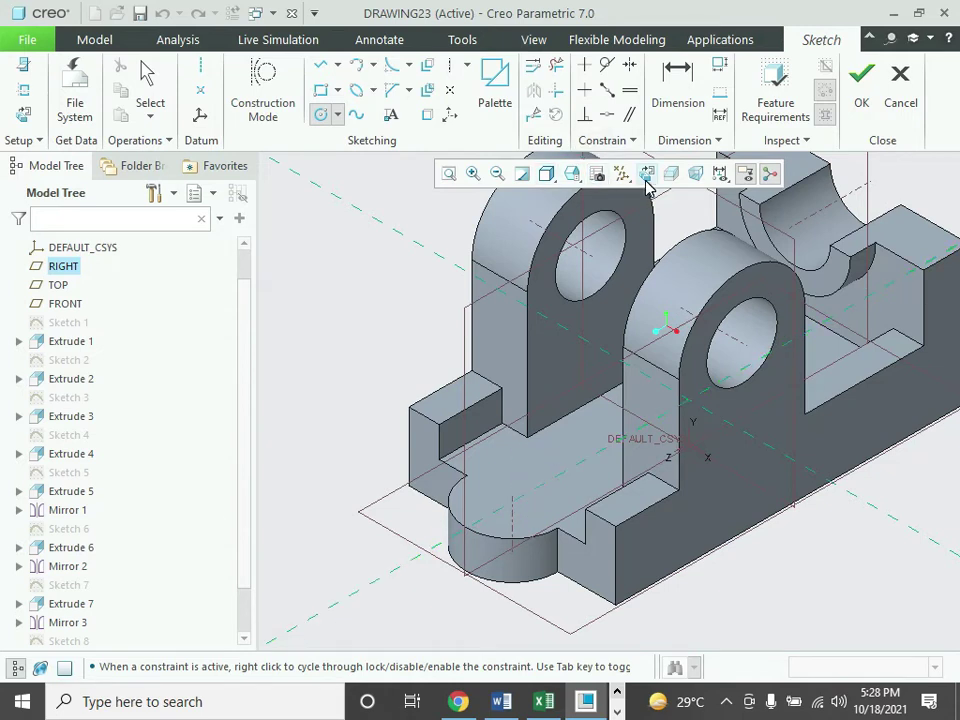
left_click(647, 173)
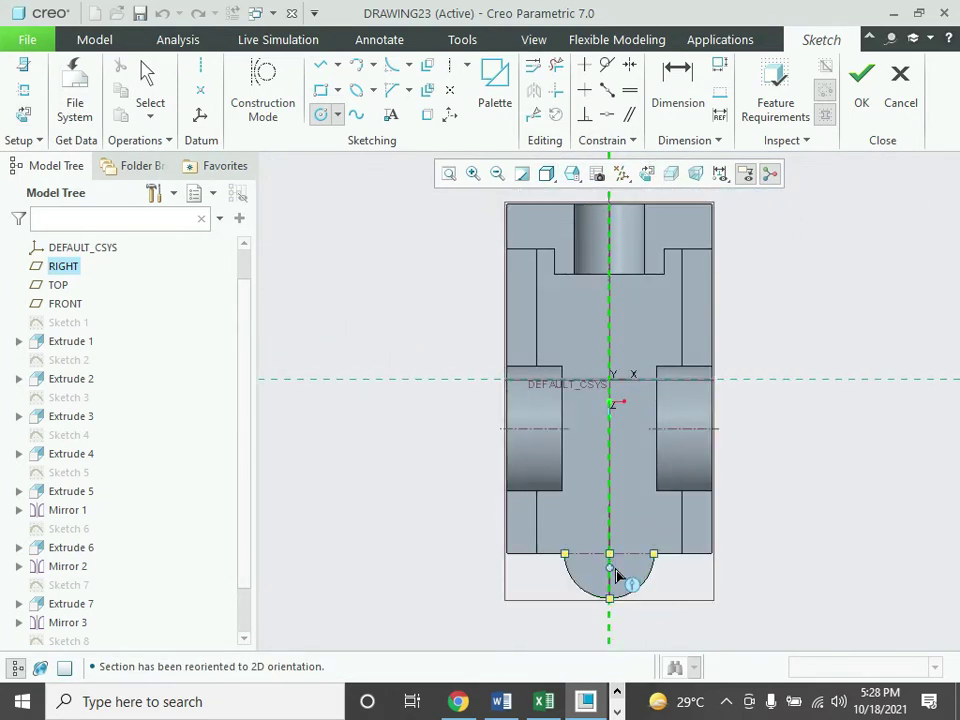
left_click(618, 597)
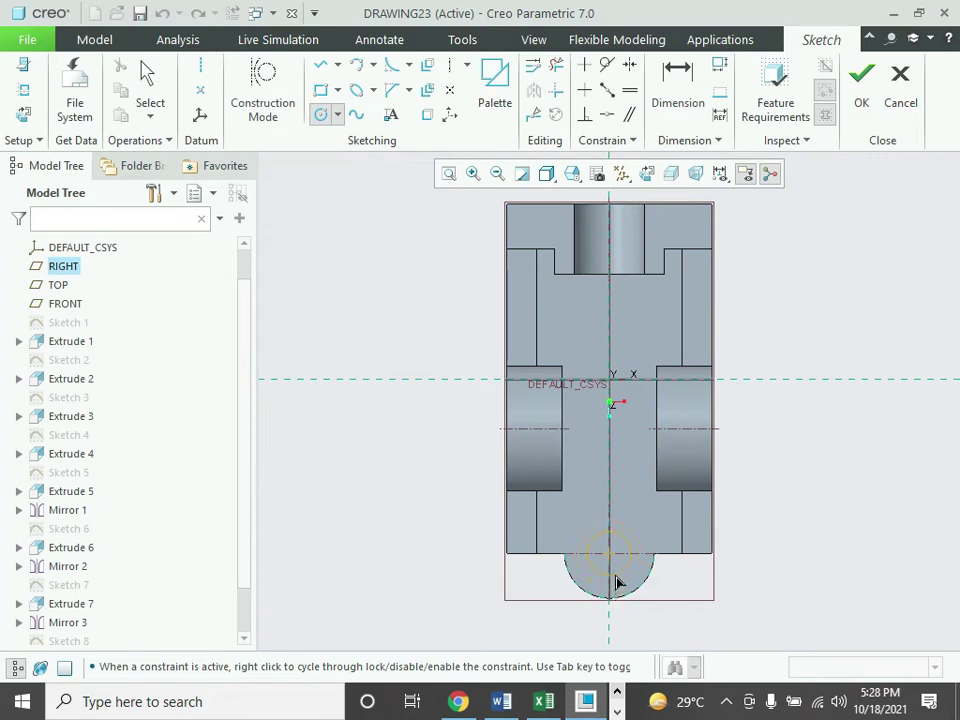
middle_click(622, 582)
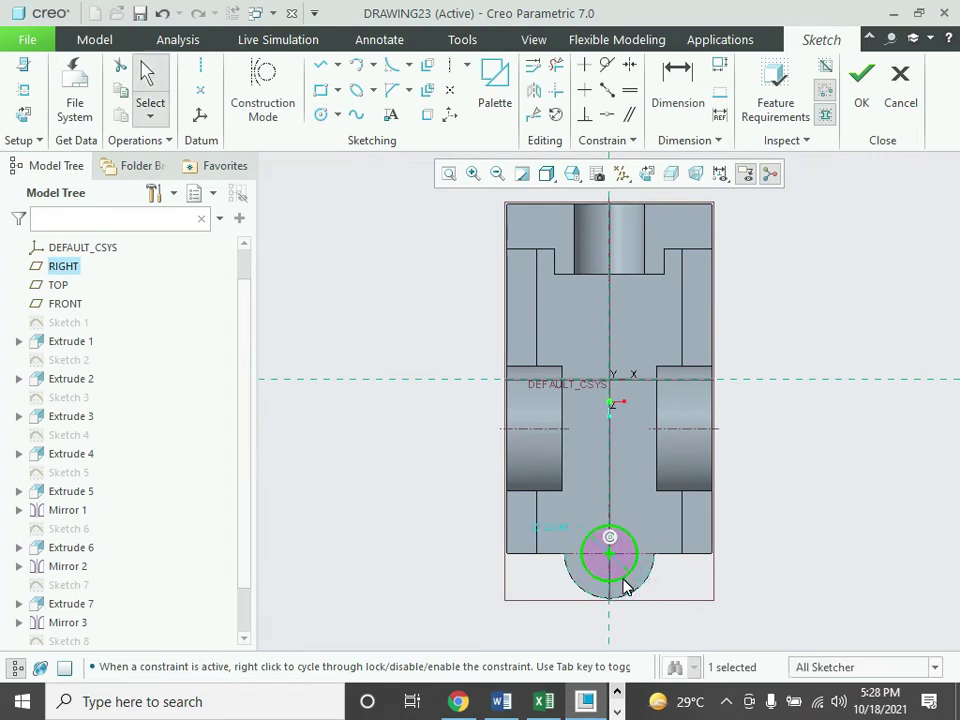
double_click(553, 528)
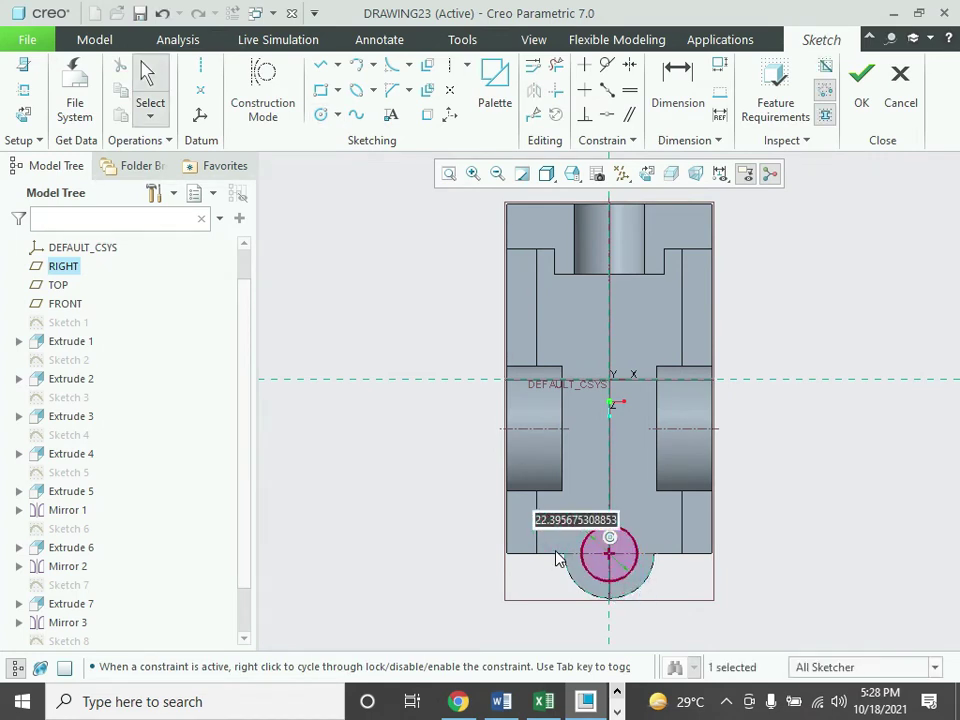
type("22")
key("Return")
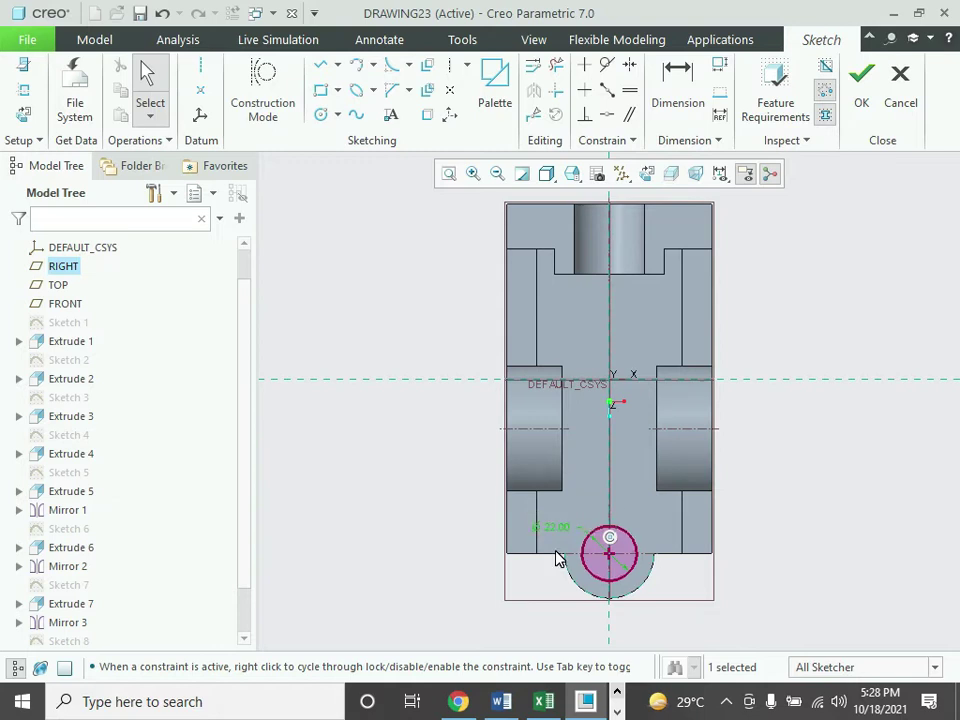
left_click(860, 78)
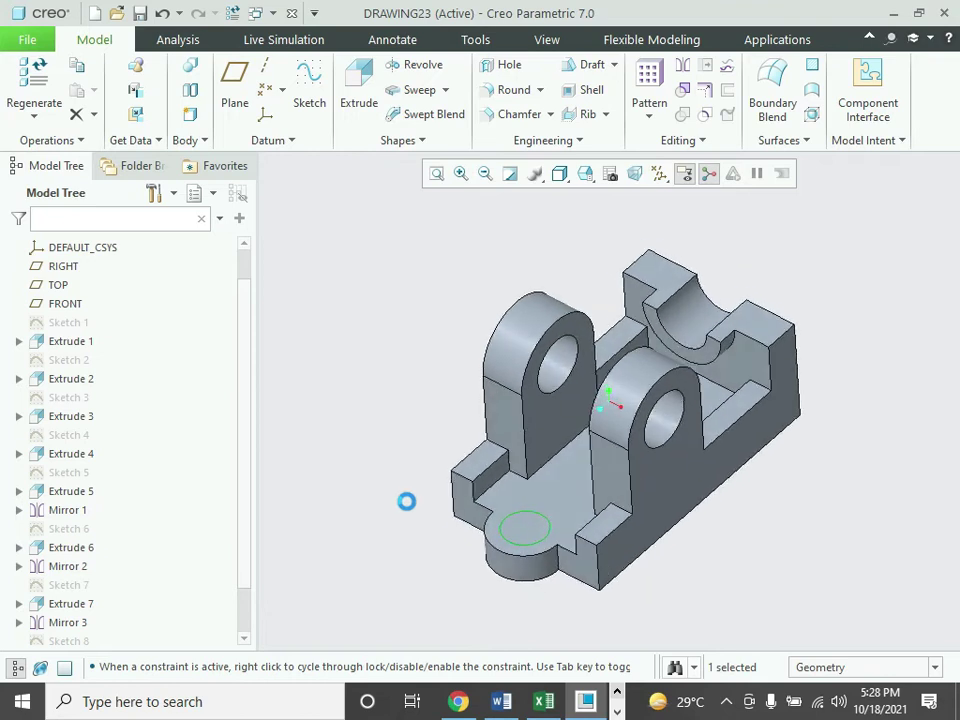
- Extrude the Ø22 circle as a material-removing cut down through the lug
left_click(360, 95)
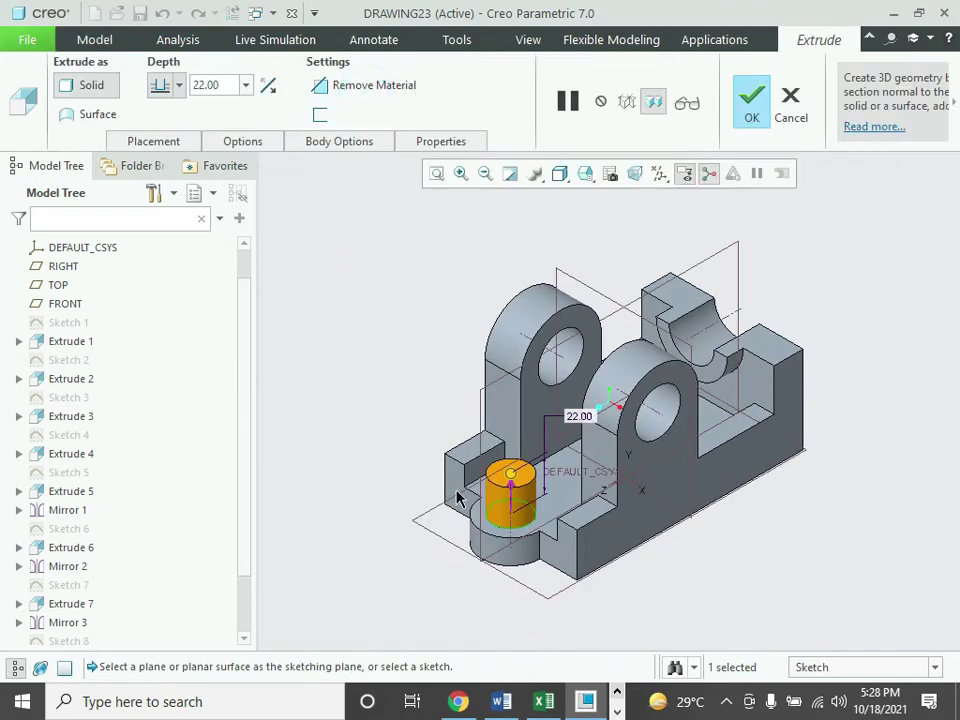
left_click(510, 515)
mouse_move(621, 628)
middle_mouse_down()
mouse_move(671, 619)
mouse_move(596, 561)
mouse_move(617, 590)
mouse_move(673, 598)
mouse_move(672, 580)
mouse_move(681, 606)
middle_mouse_up()
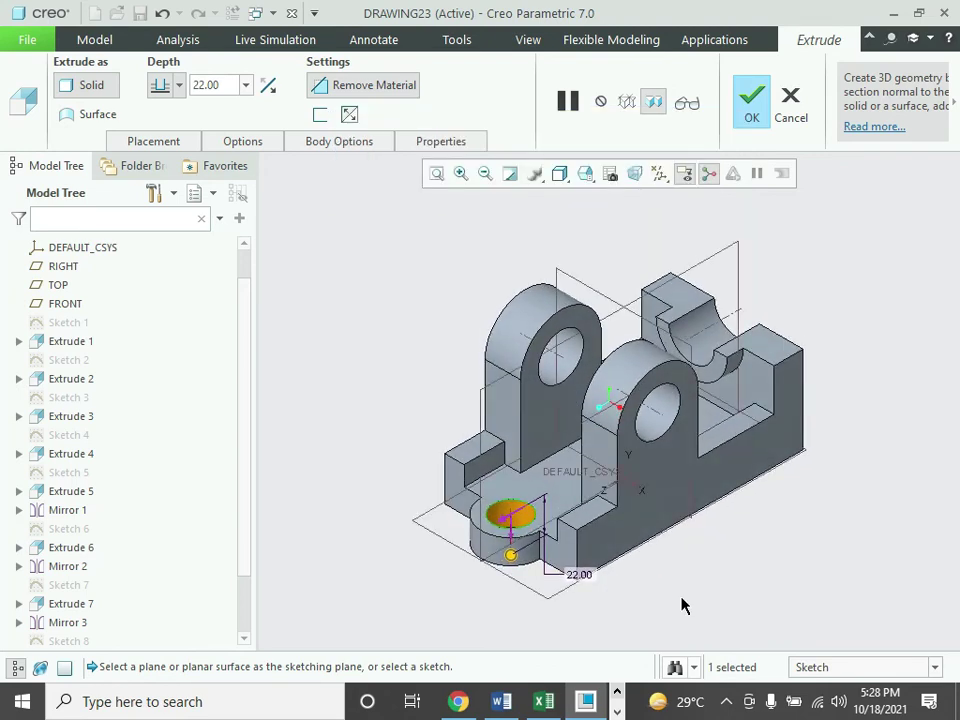
left_click(752, 103)
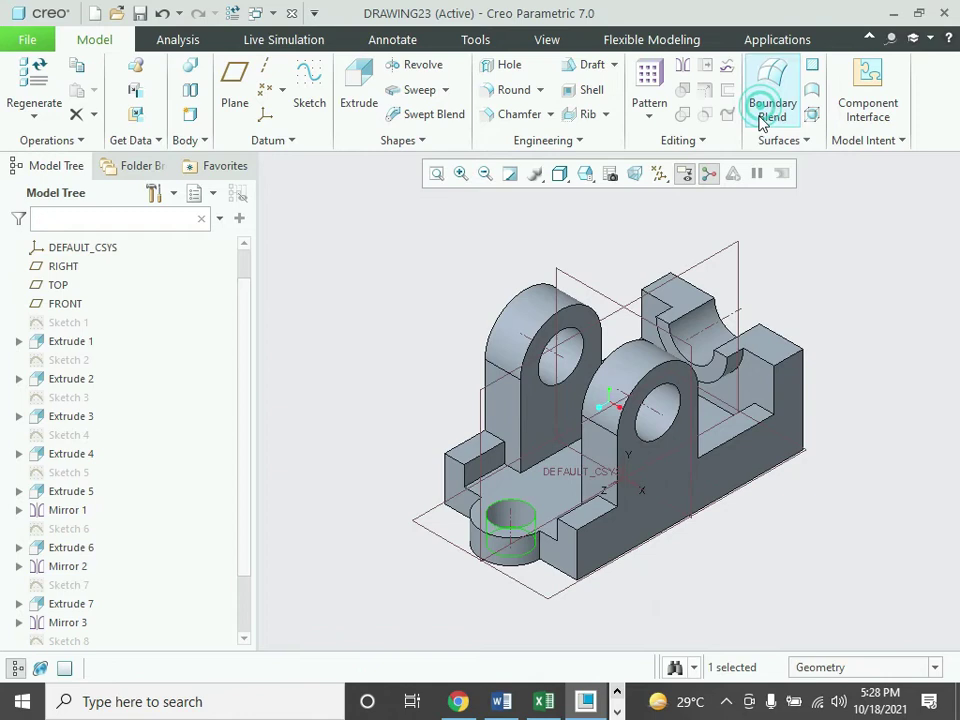
- After checking the Word drawing, annotate the bracket with TOP as the annotation plane
left_click(498, 700)
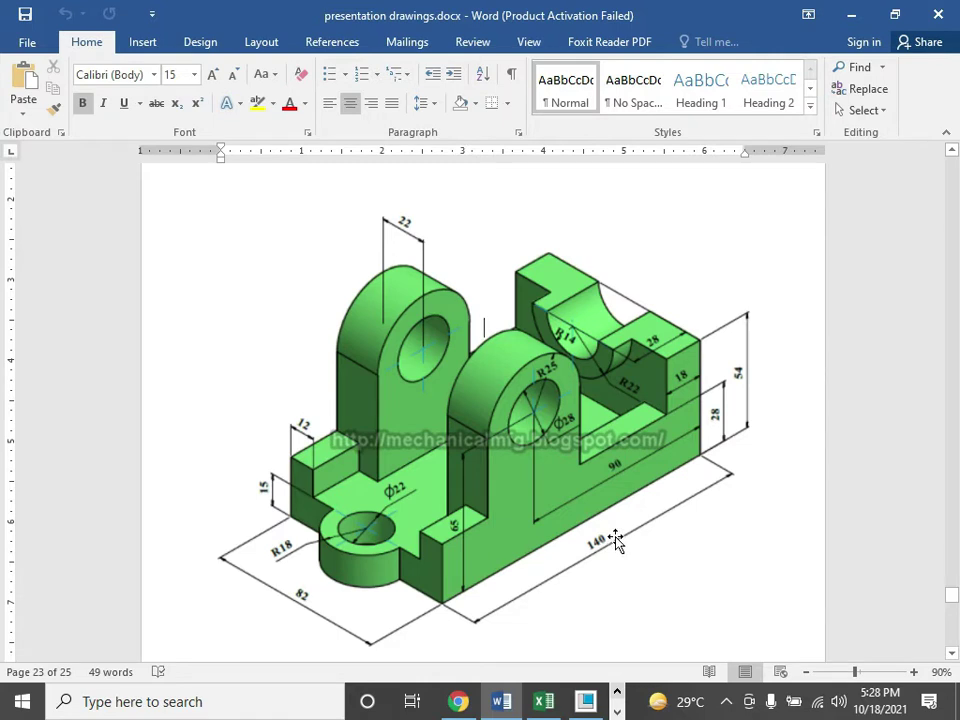
left_click(580, 704)
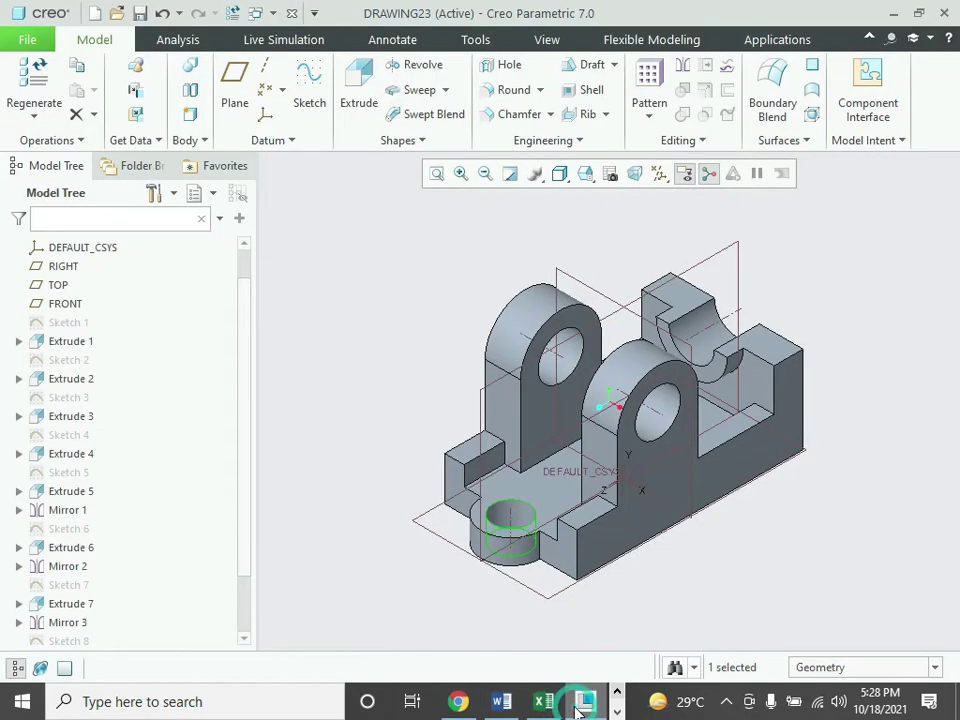
left_click(392, 40)
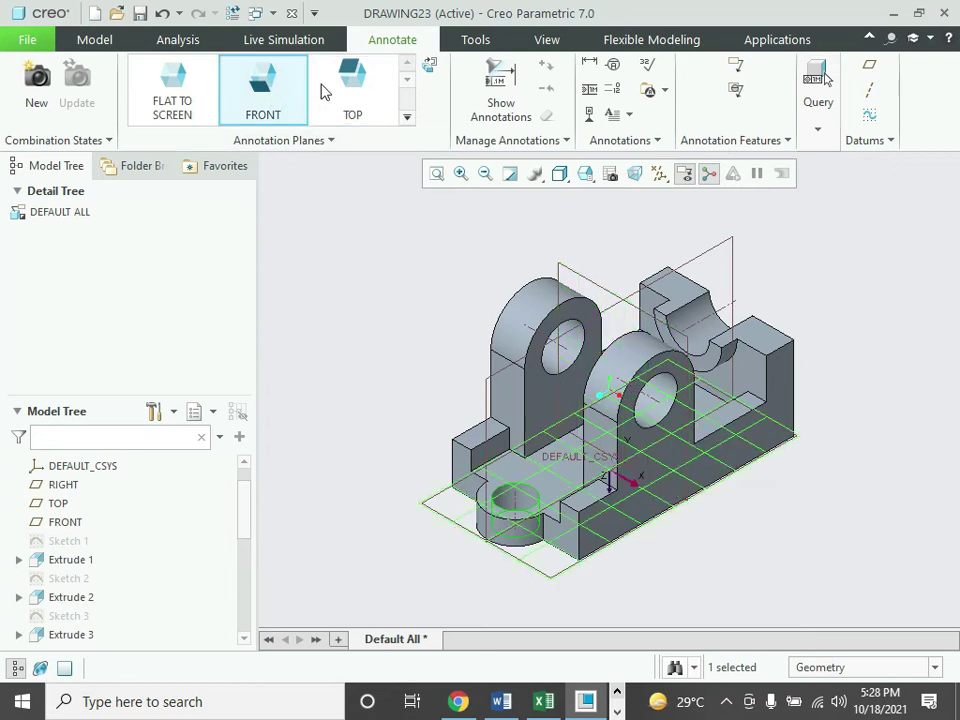
left_click(352, 80)
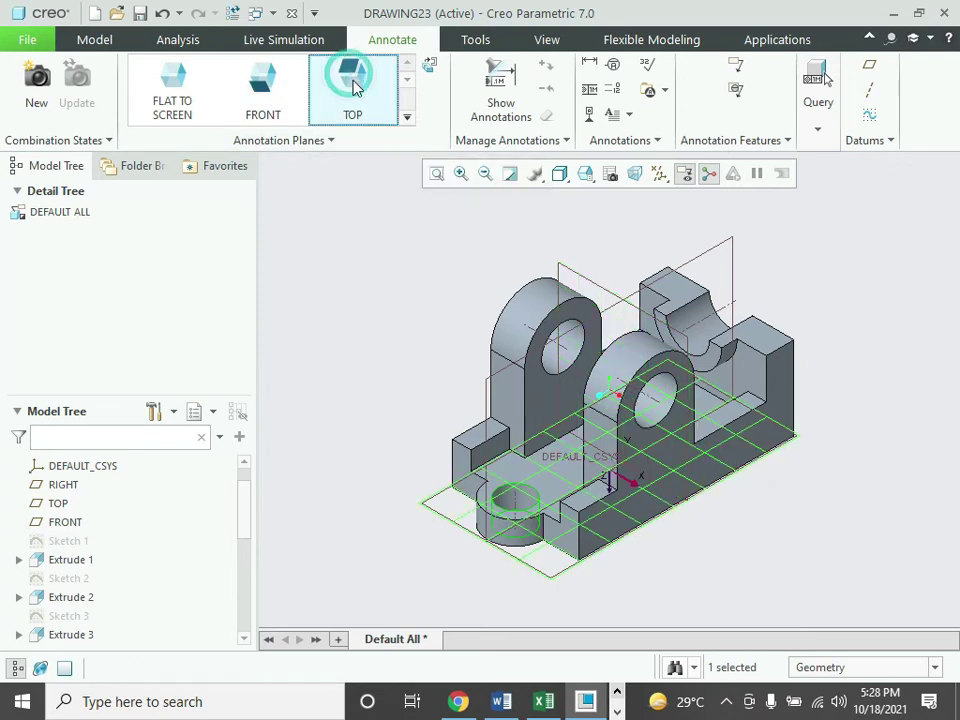
left_click(590, 66)
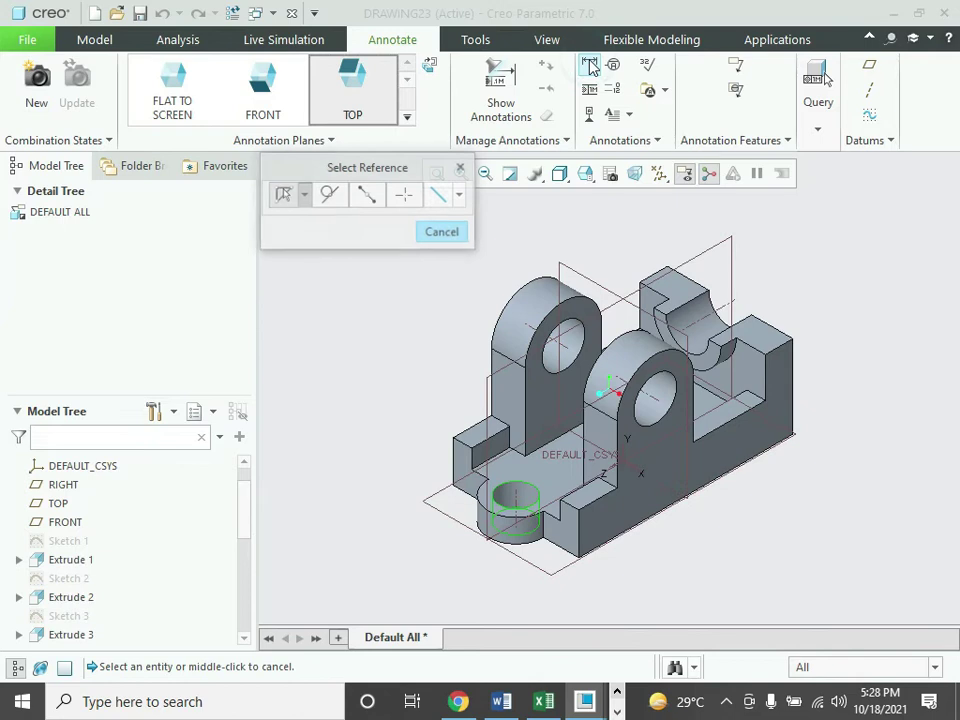
- Dimension the base's 140 length and 82 width
left_click(683, 503)
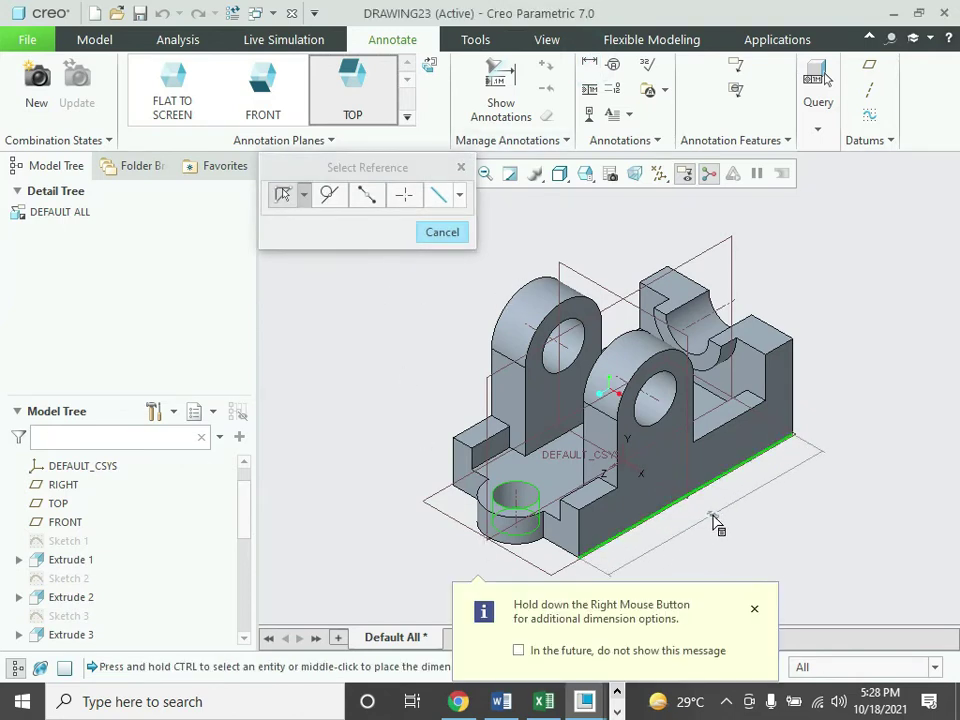
middle_click(712, 515)
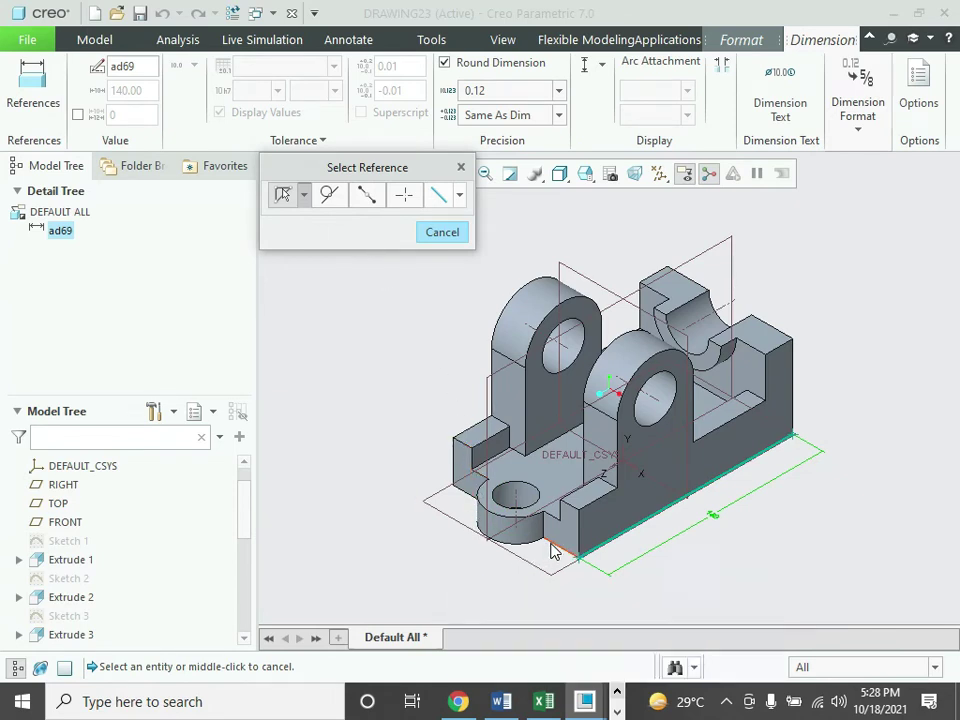
left_click(766, 425)
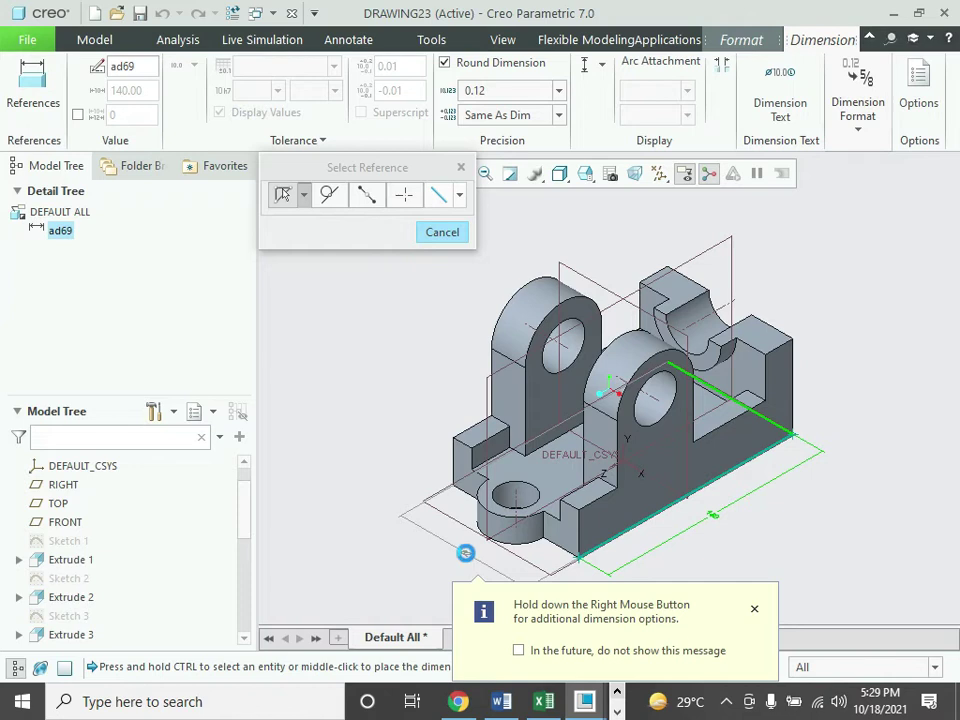
middle_click(467, 560)
scroll(545, 550, "down", 2)
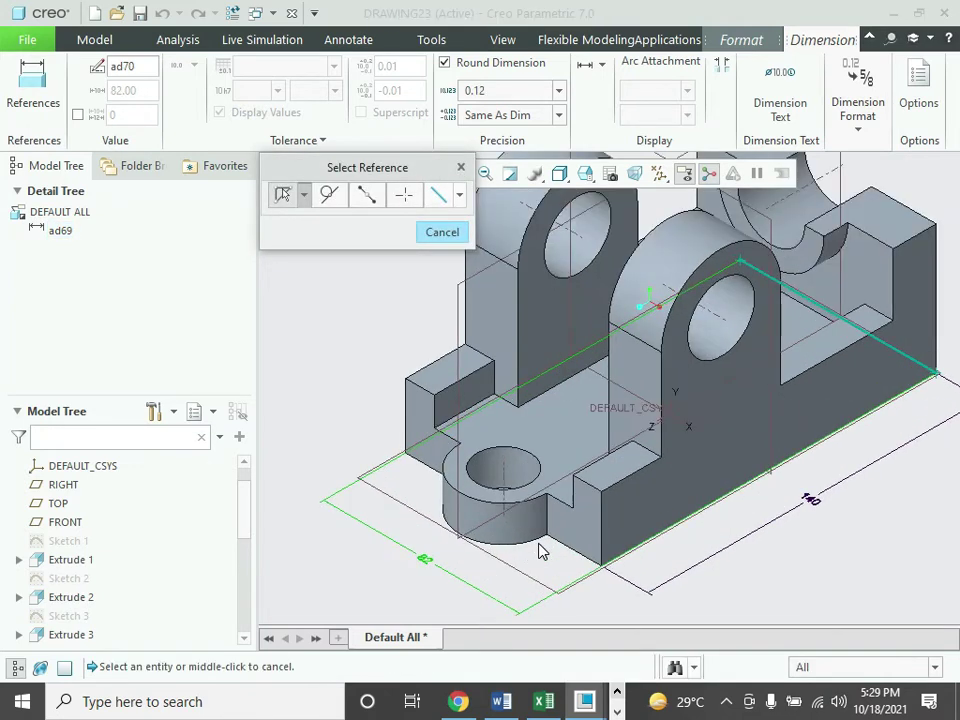
scroll(540, 550, "down", 2)
scroll(540, 550, "up", 1)
scroll(540, 550, "up", 1)
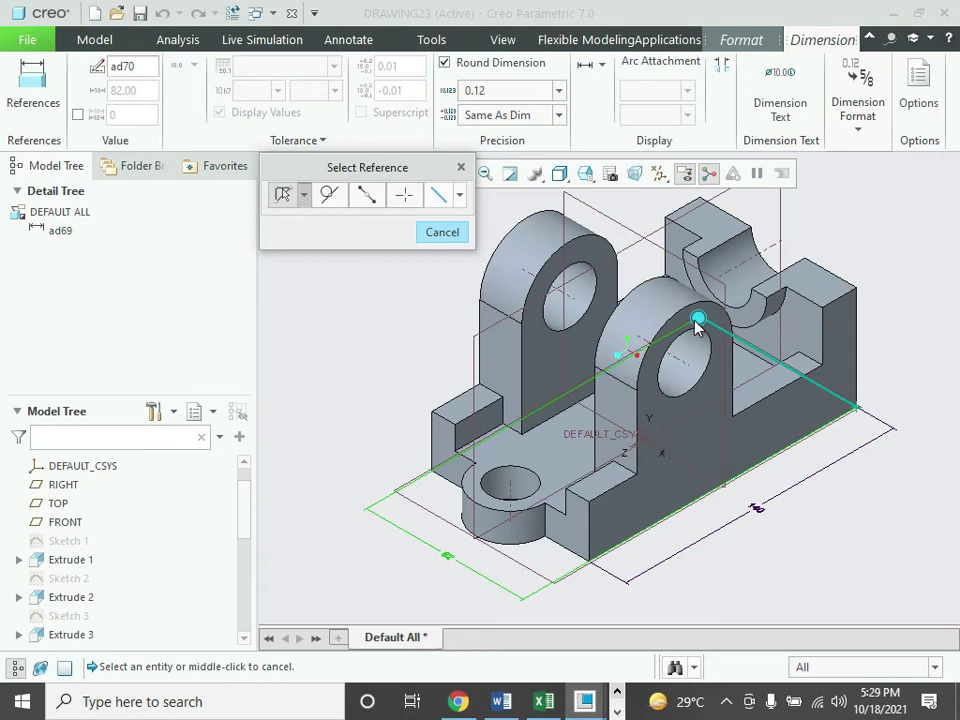
- Add a 28 width dimension across the half-round cradle on the rear block
left_click(494, 702)
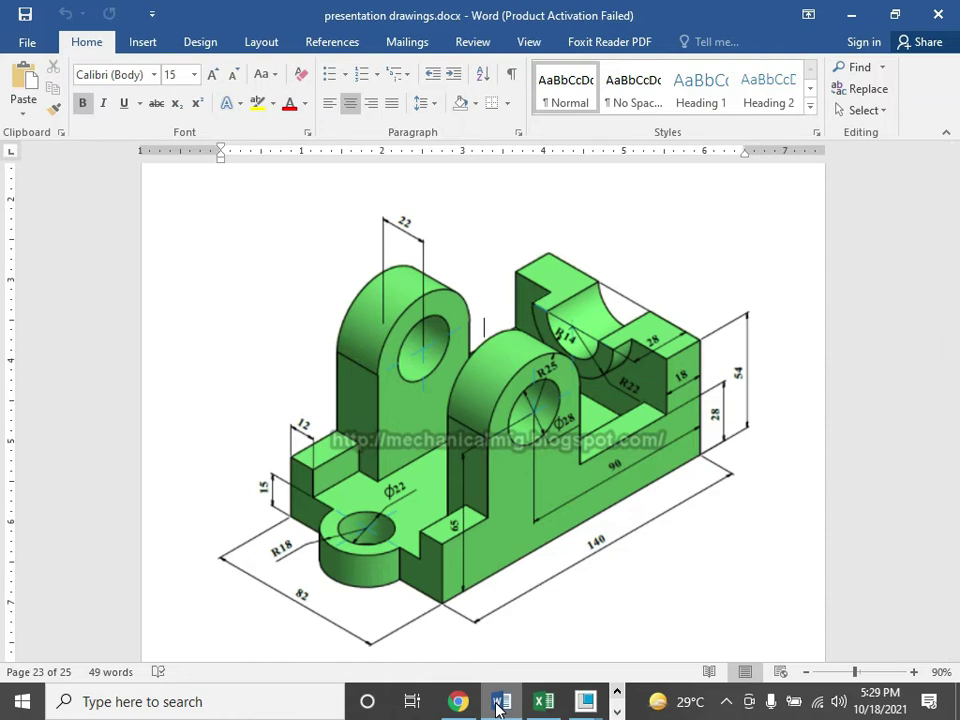
left_click(497, 704)
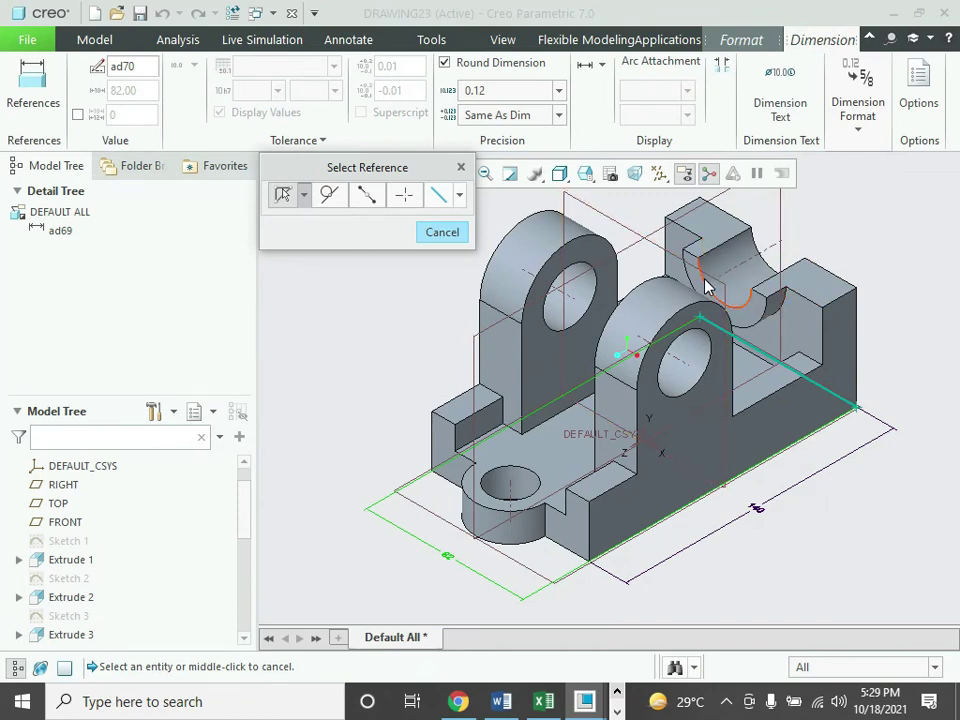
left_click(745, 238)
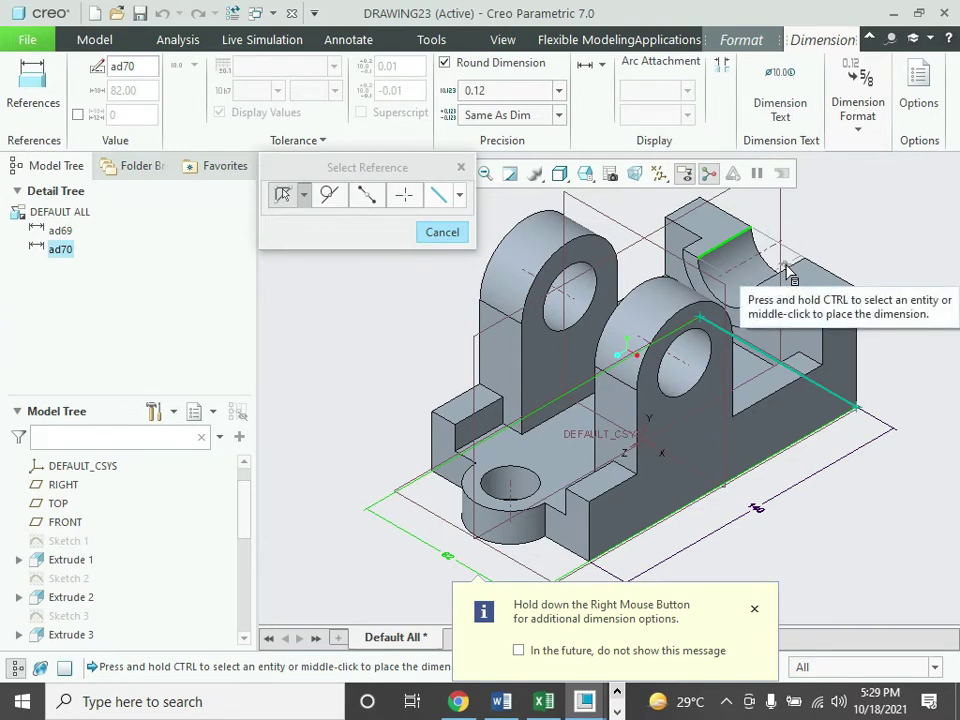
left_click(787, 267, "ctrl")
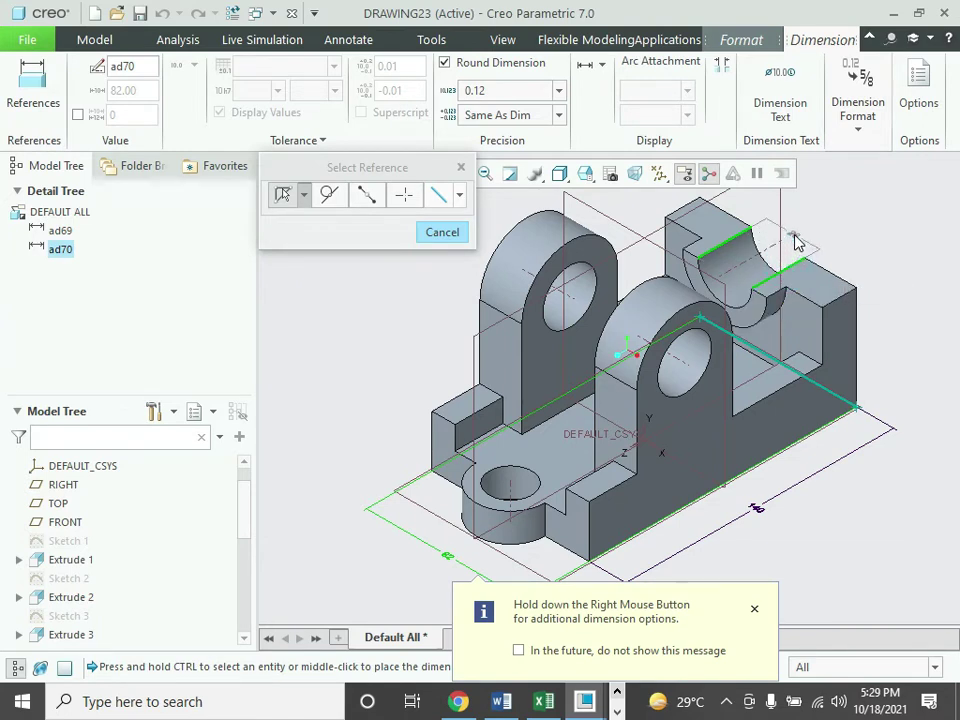
middle_click(790, 233)
scroll(798, 233, "up", 3)
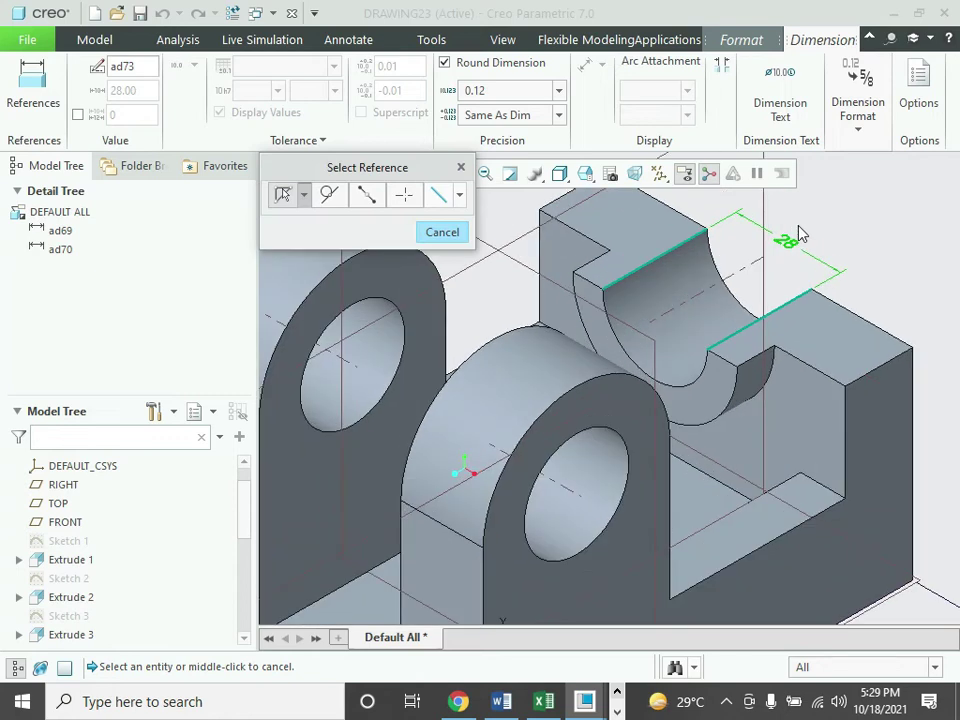
scroll(790, 263, "down", 2)
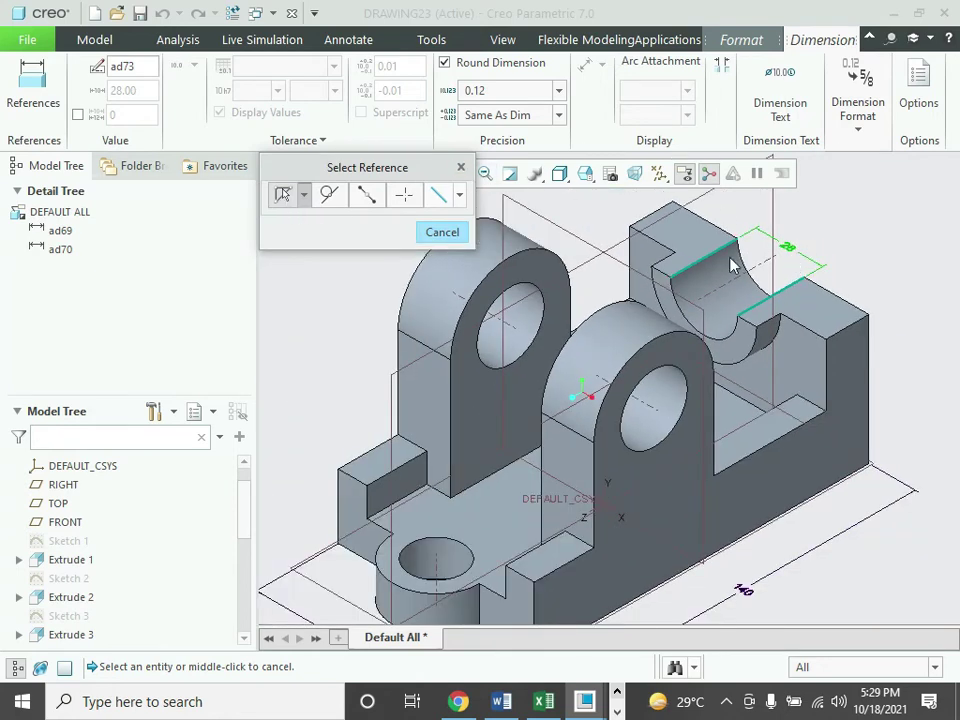
left_click(437, 232)
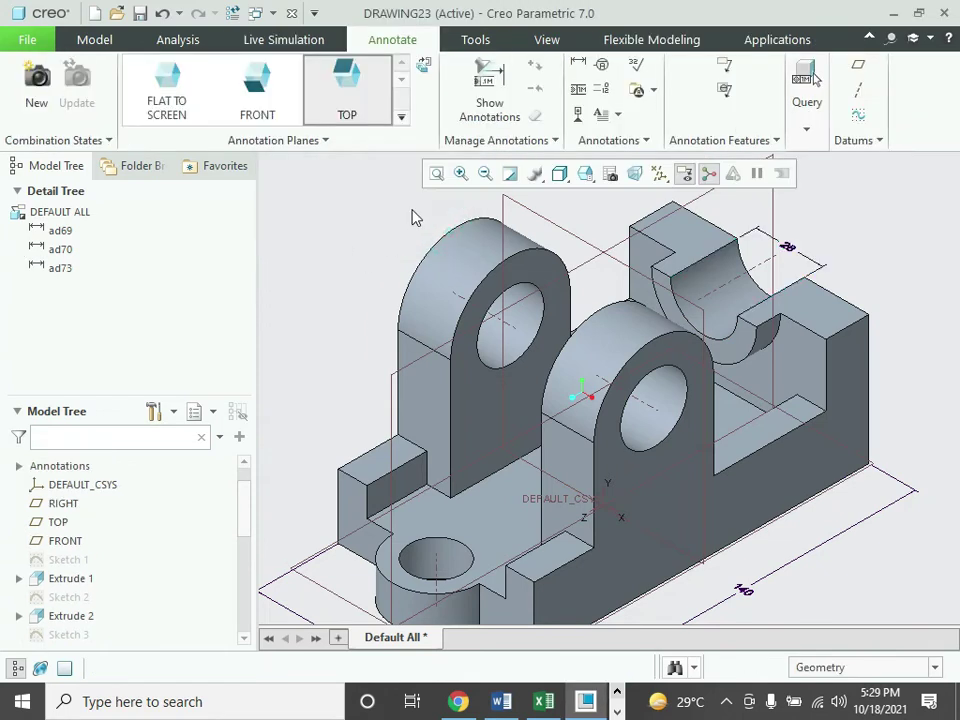
- On the FRONT plane, dimension the cradle radii R14 and R22 and the 27 length
left_click(266, 100)
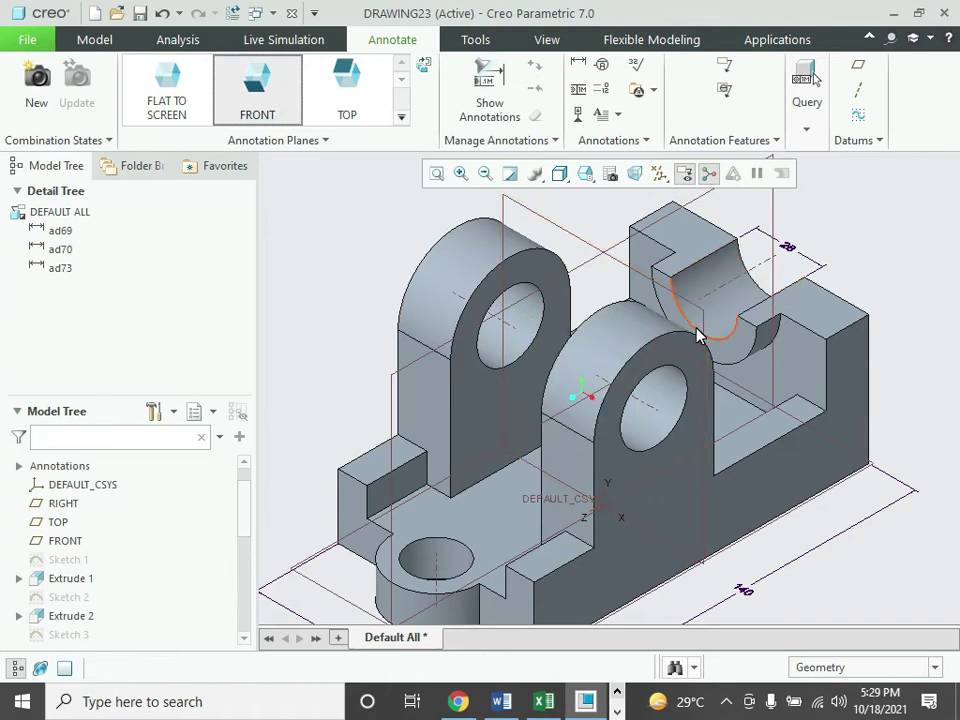
left_click(577, 62)
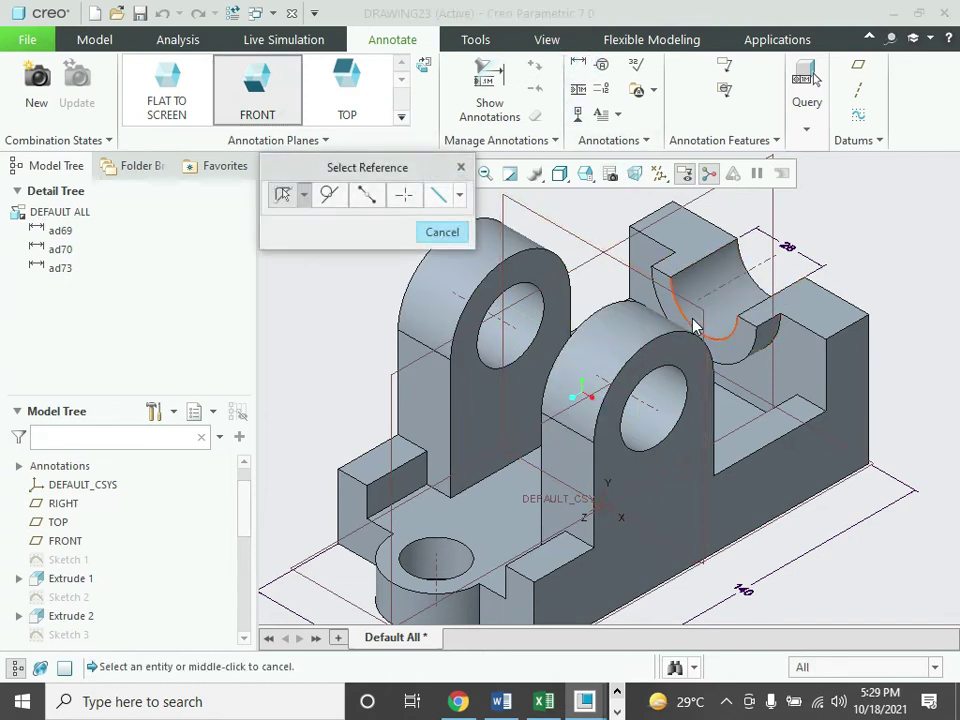
left_click(720, 276)
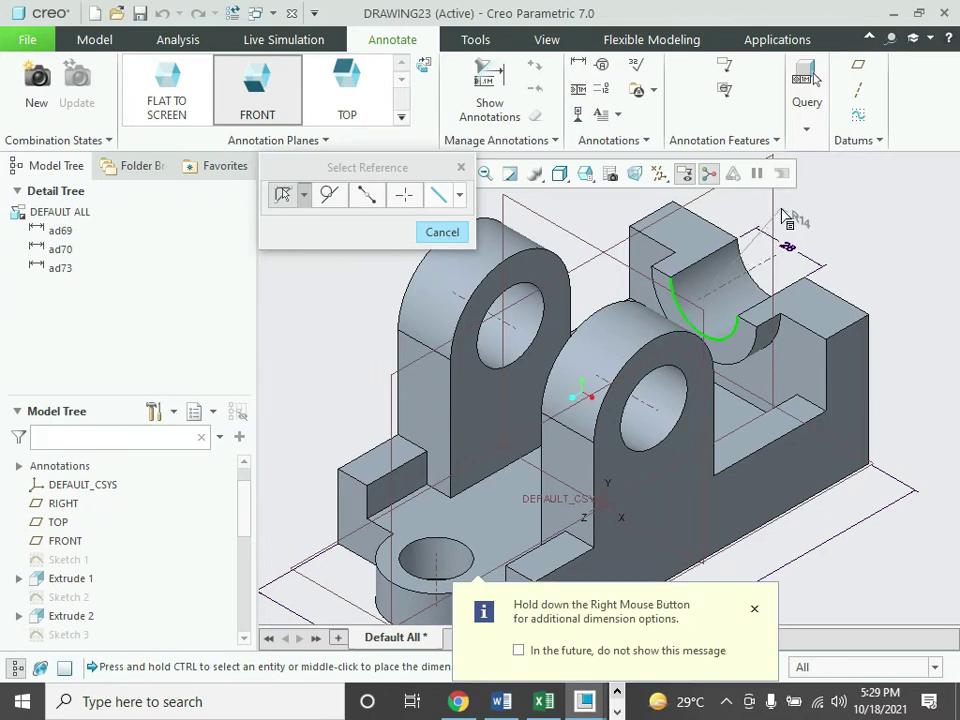
middle_click(785, 215)
left_click(658, 292)
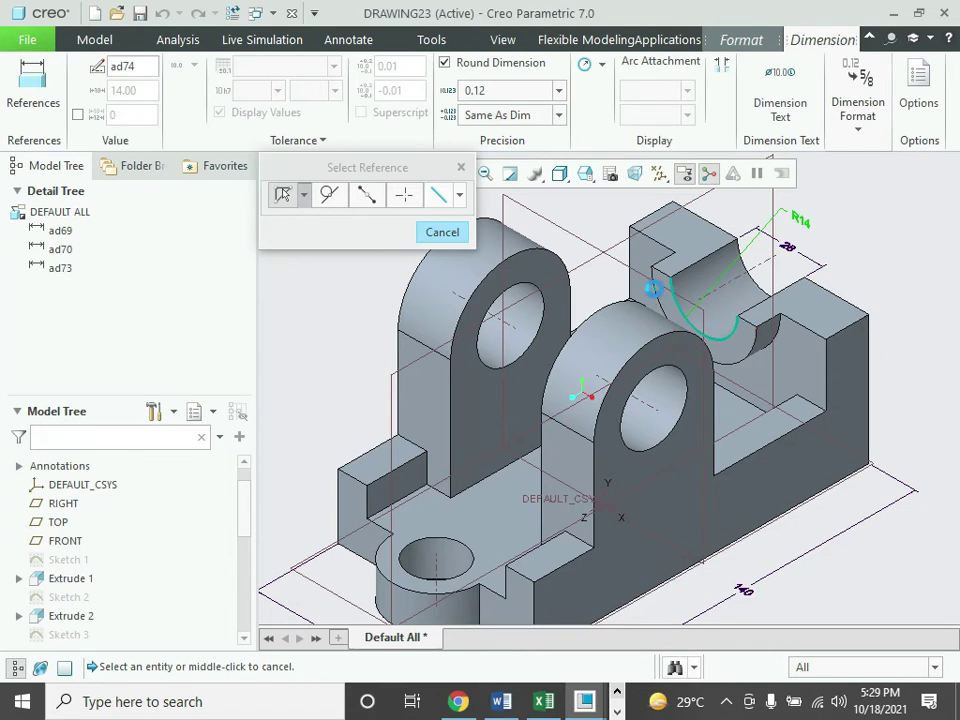
middle_click(723, 203)
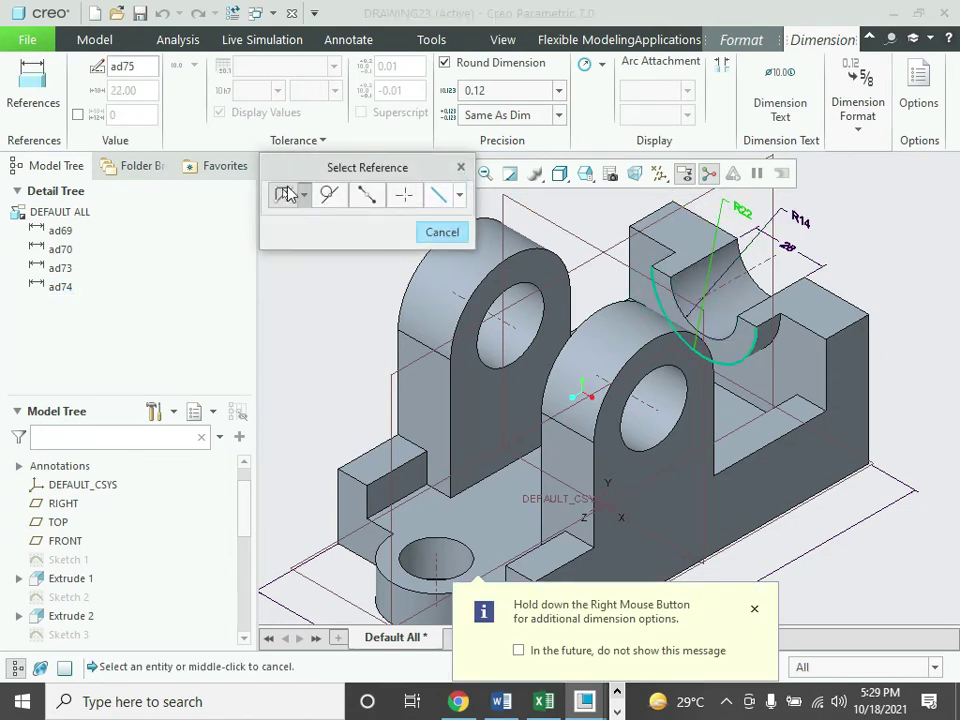
left_click(845, 297)
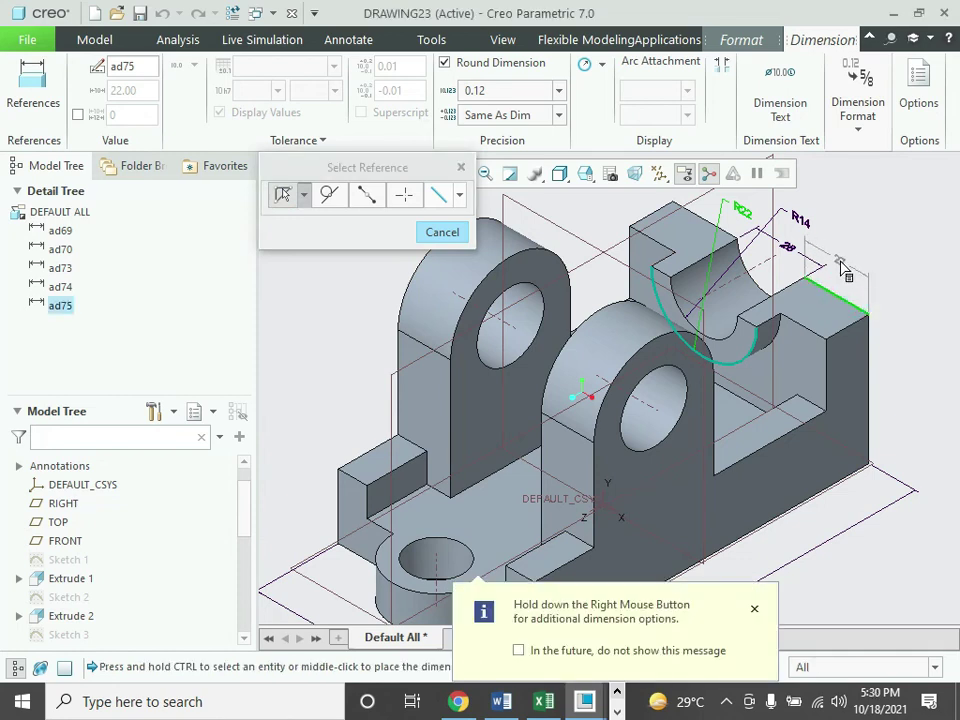
middle_click(843, 266)
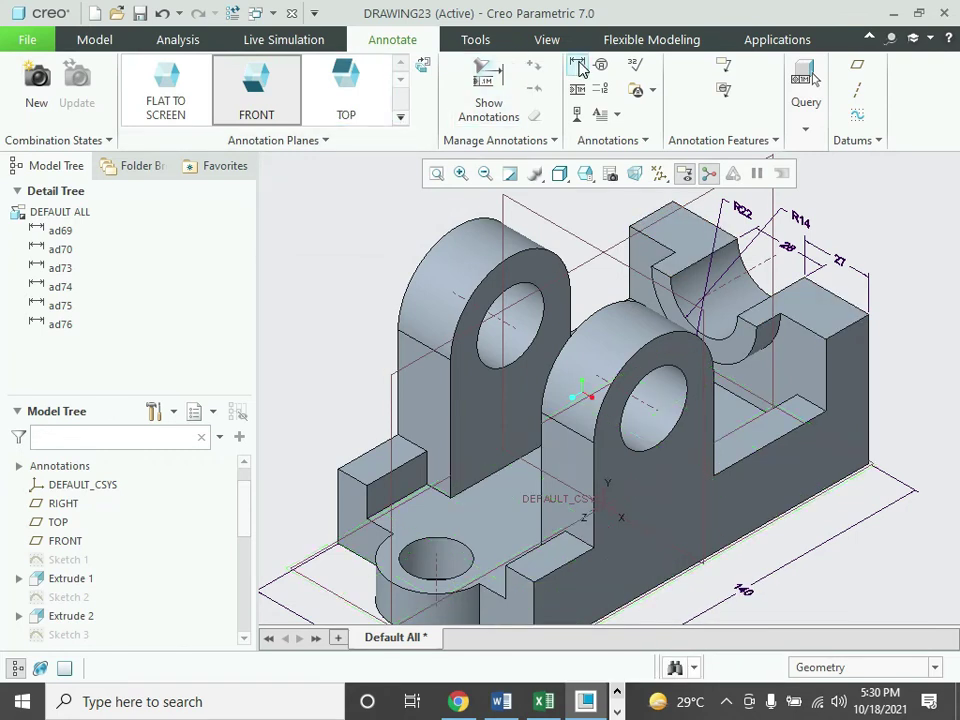
- Add the 21 top edge, 54 height and 28 ledge dimensions, then view the Word reference
left_click(578, 64)
left_click(706, 216)
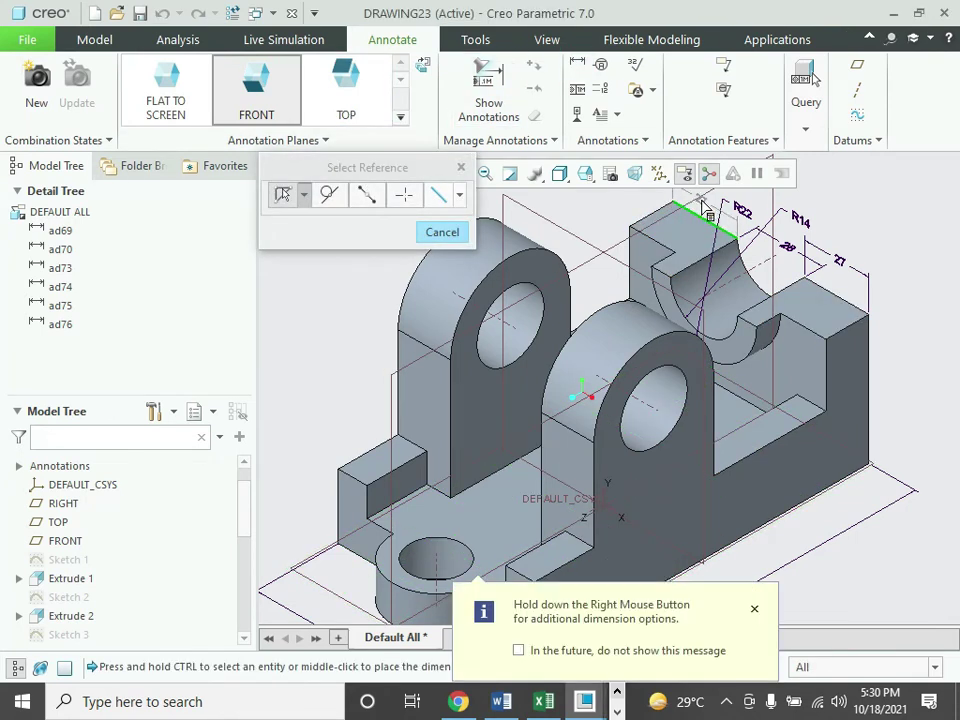
middle_click(705, 203)
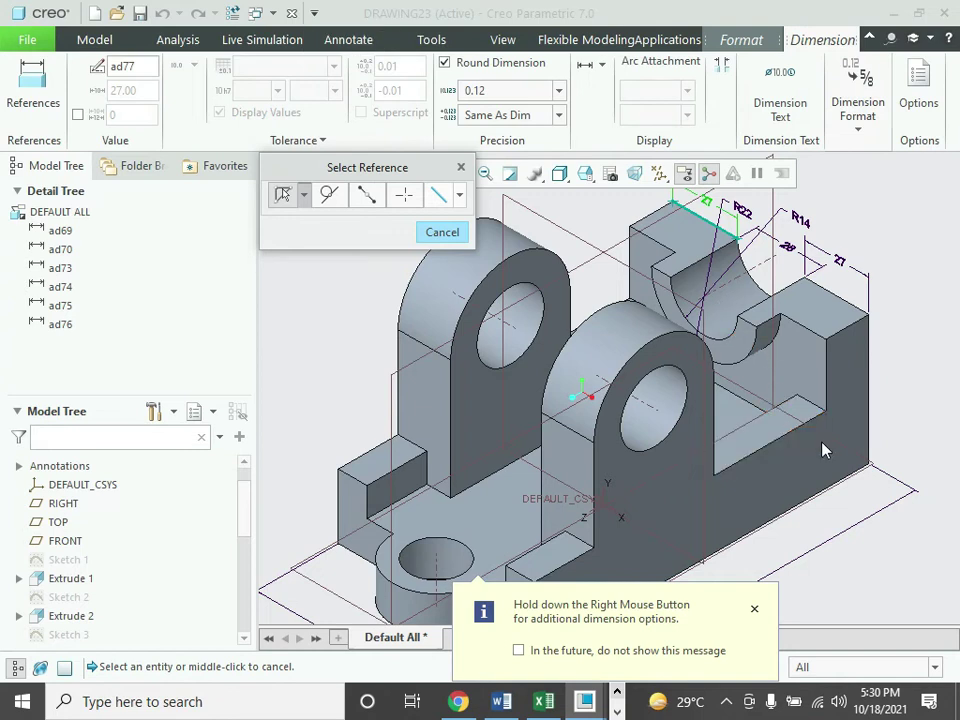
left_click(871, 392)
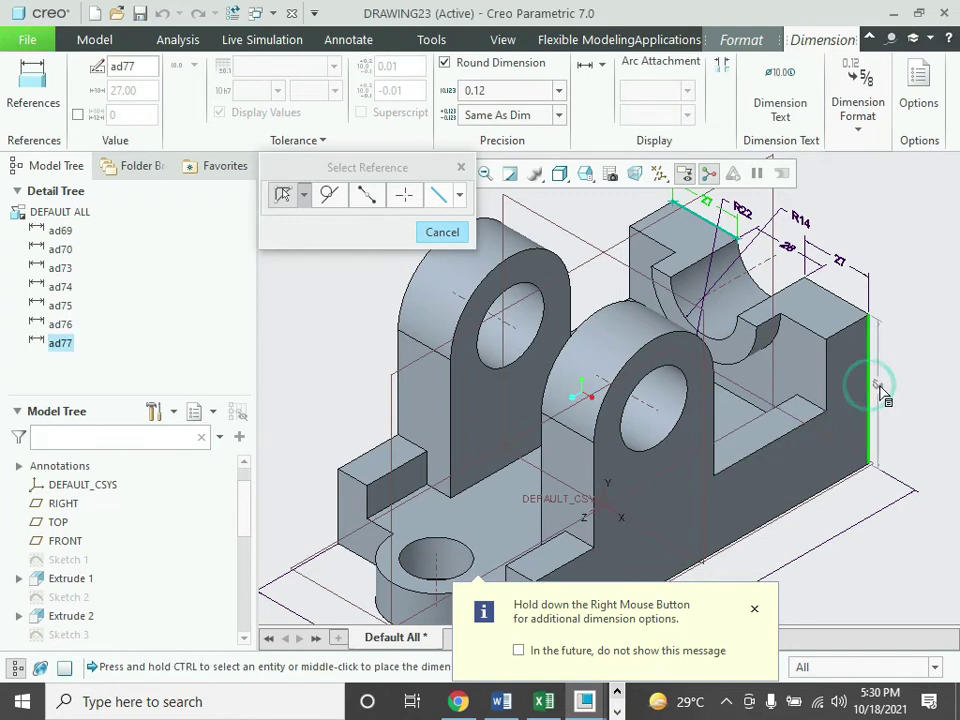
middle_click(903, 392)
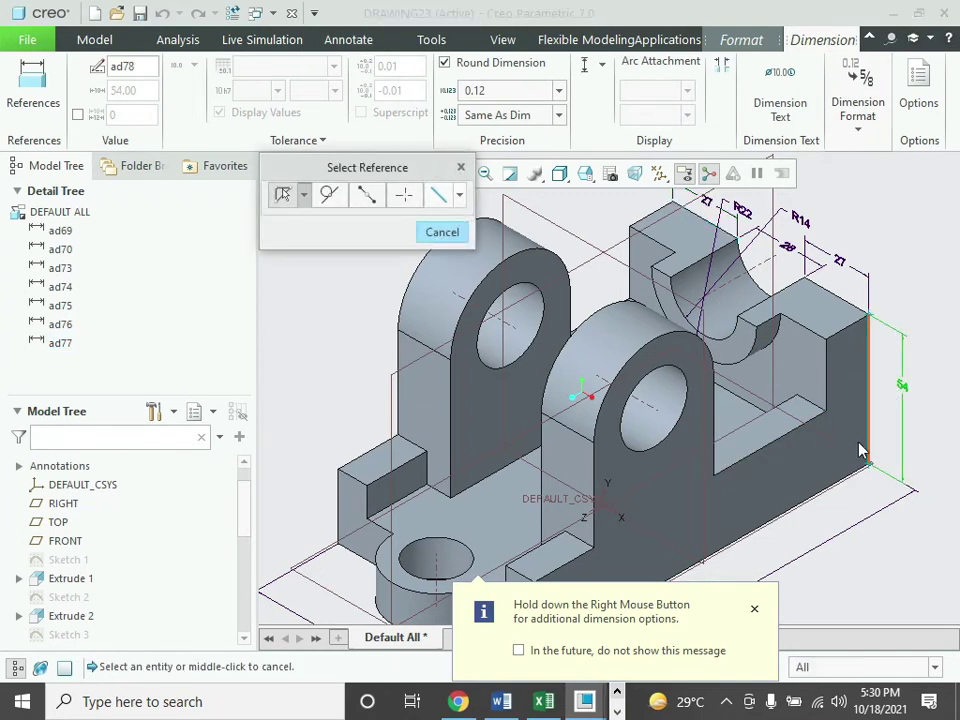
left_click(815, 428)
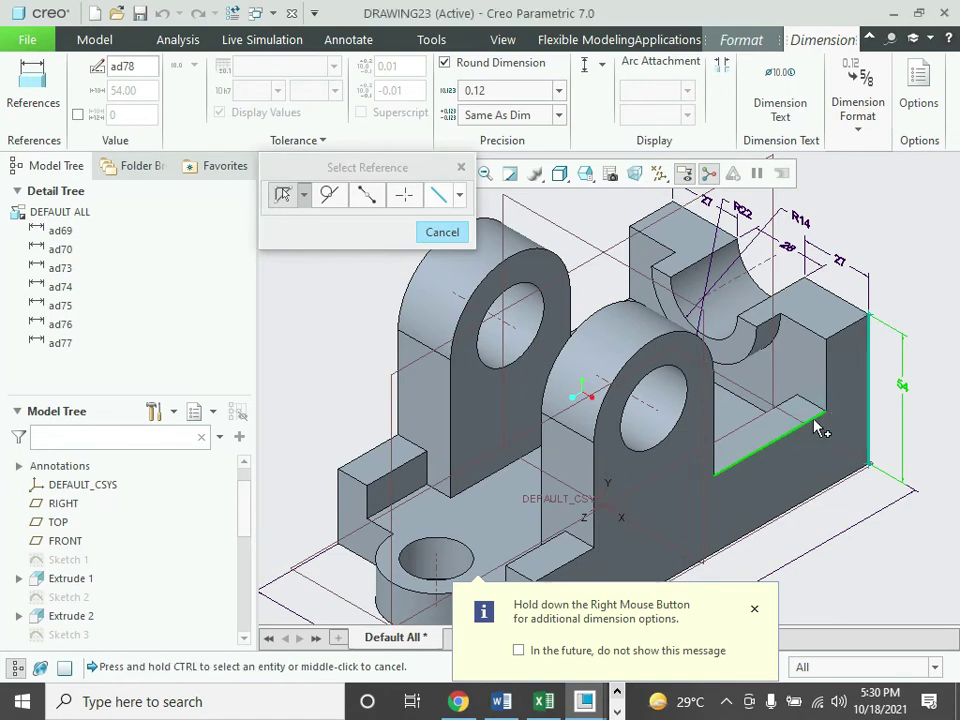
left_click(818, 503)
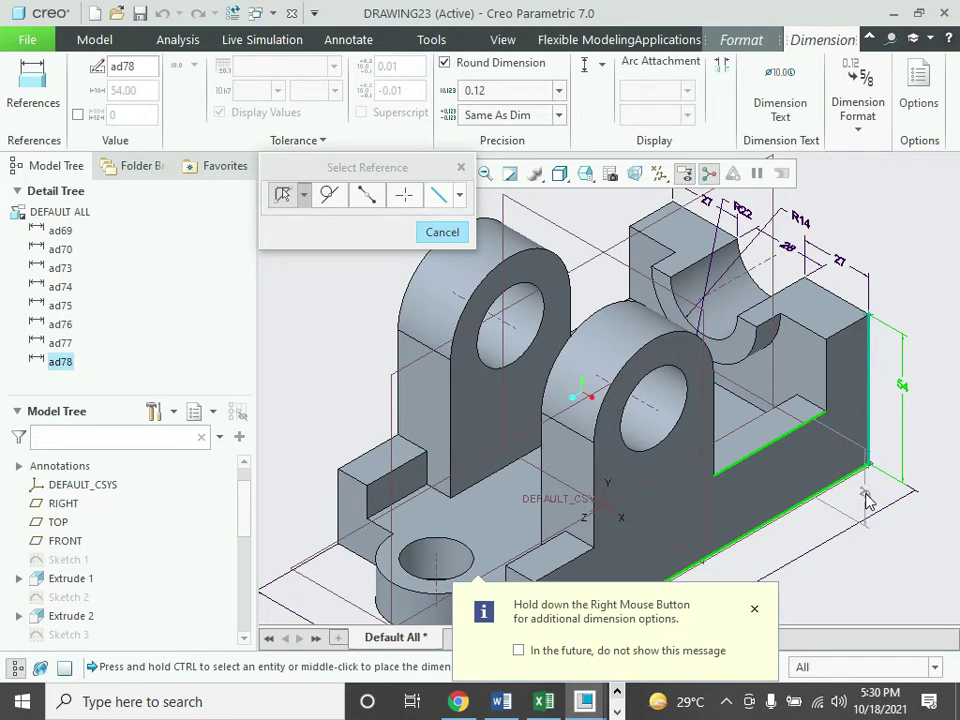
middle_click(867, 500)
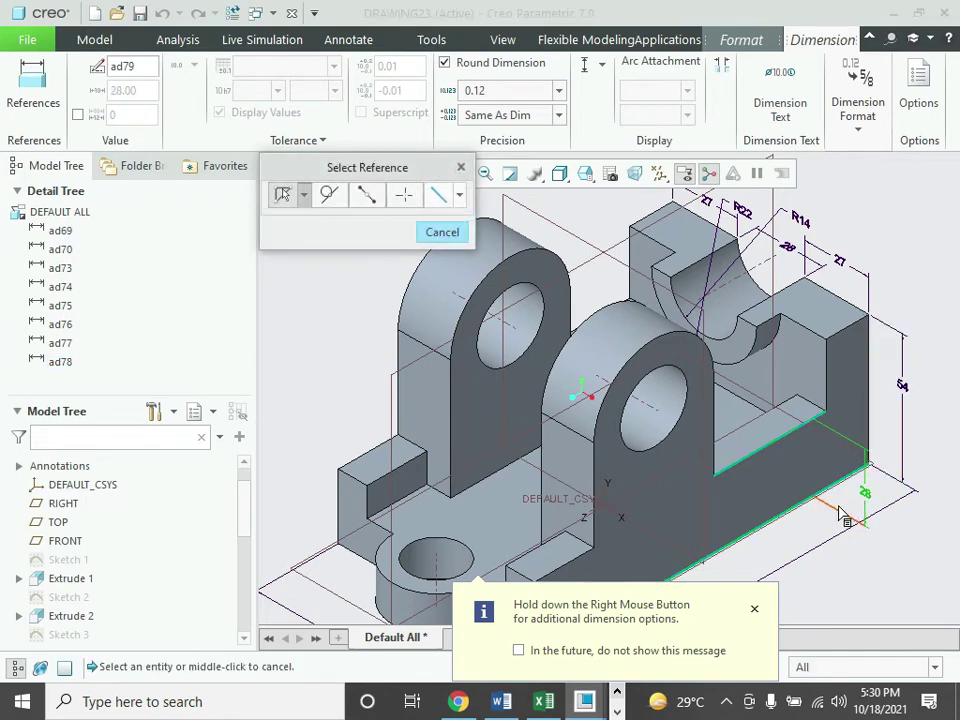
left_click(786, 438)
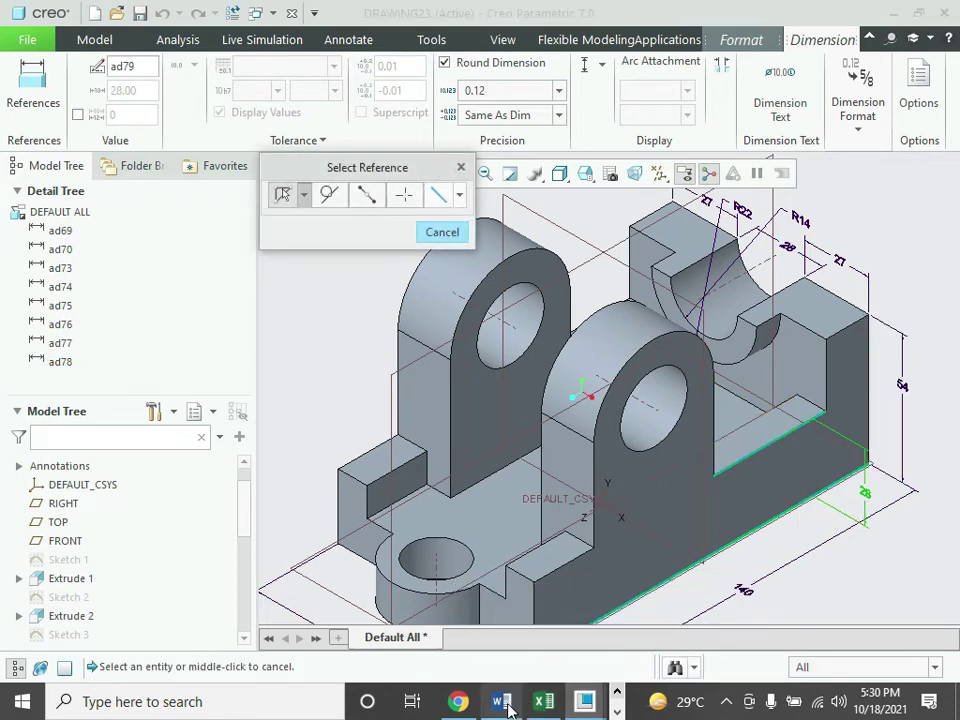
left_click(503, 702)
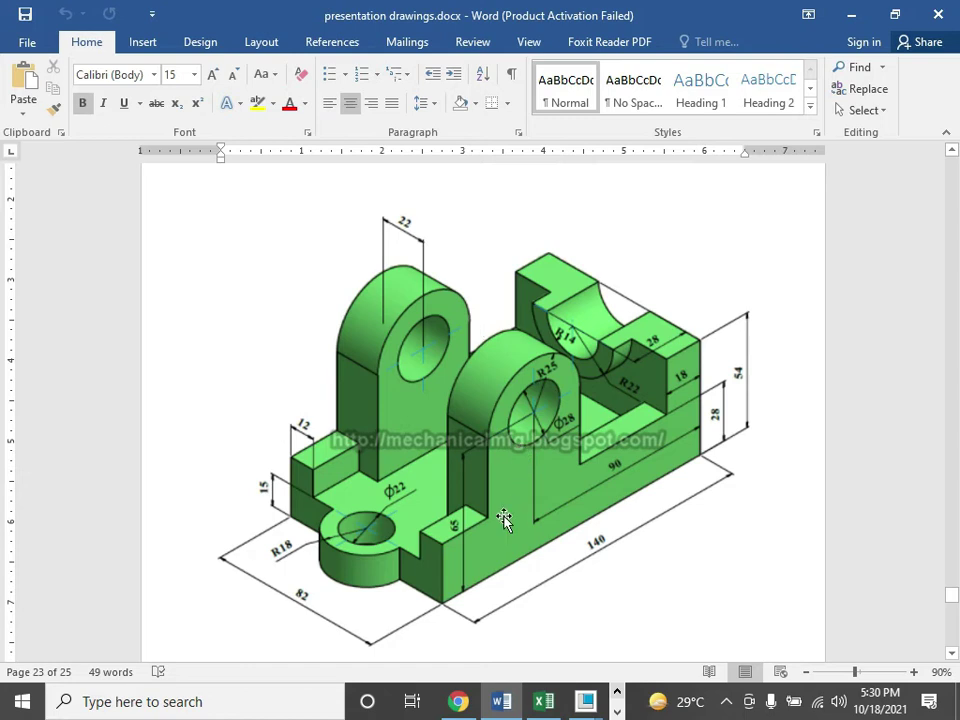
- Switch from the Word reference picture back to the Creo bracket model window
left_click(585, 700)
left_click(574, 626)
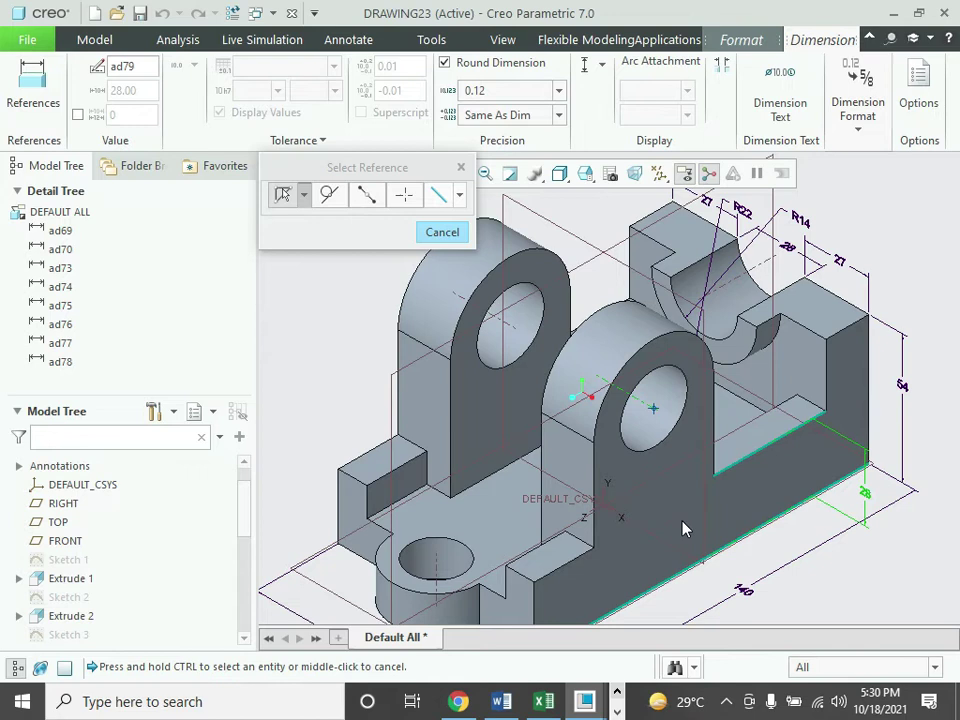
- Dimension the middle lug's 65 height from the bottom front edge and end the dimension command
left_click(678, 586)
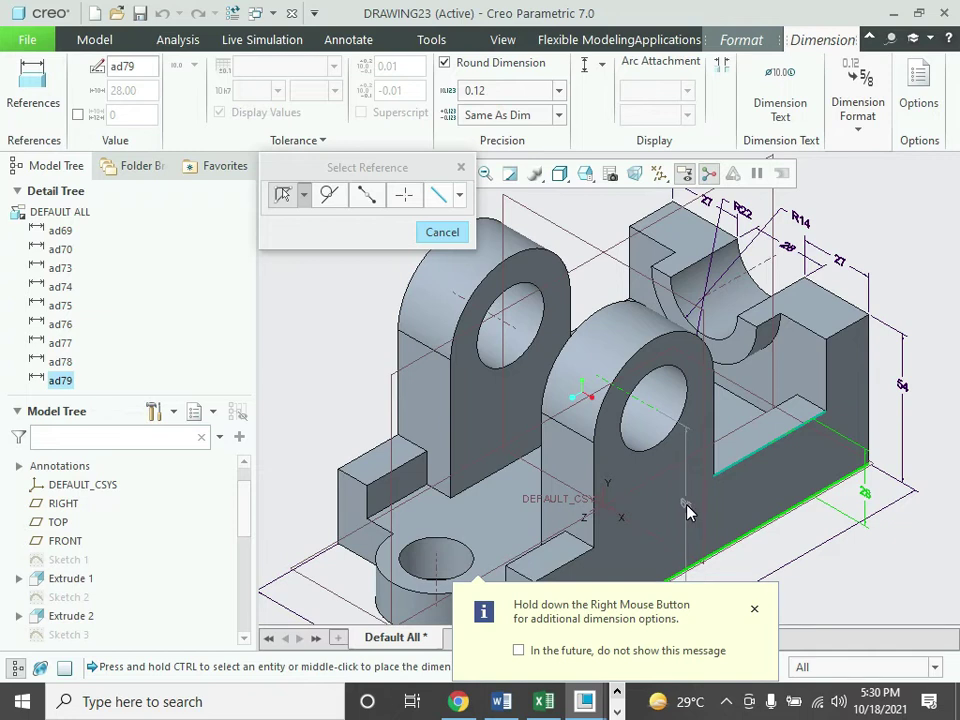
scroll(668, 510, "down", 1)
scroll(668, 512, "up", 3)
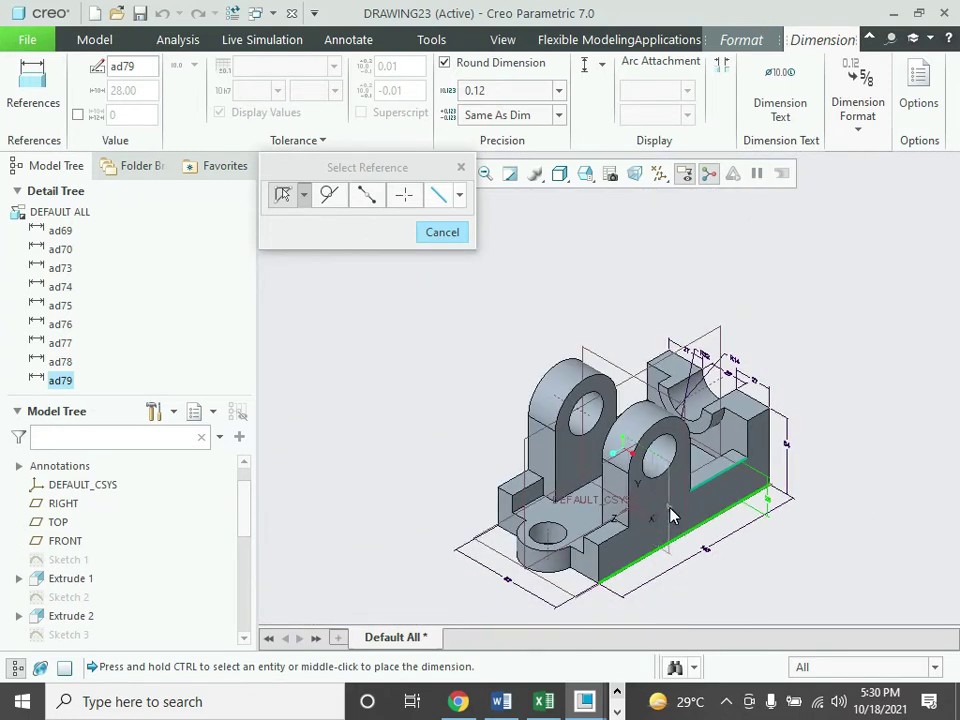
middle_click(669, 513)
scroll(690, 518, "down", 2)
scroll(693, 520, "down", 1)
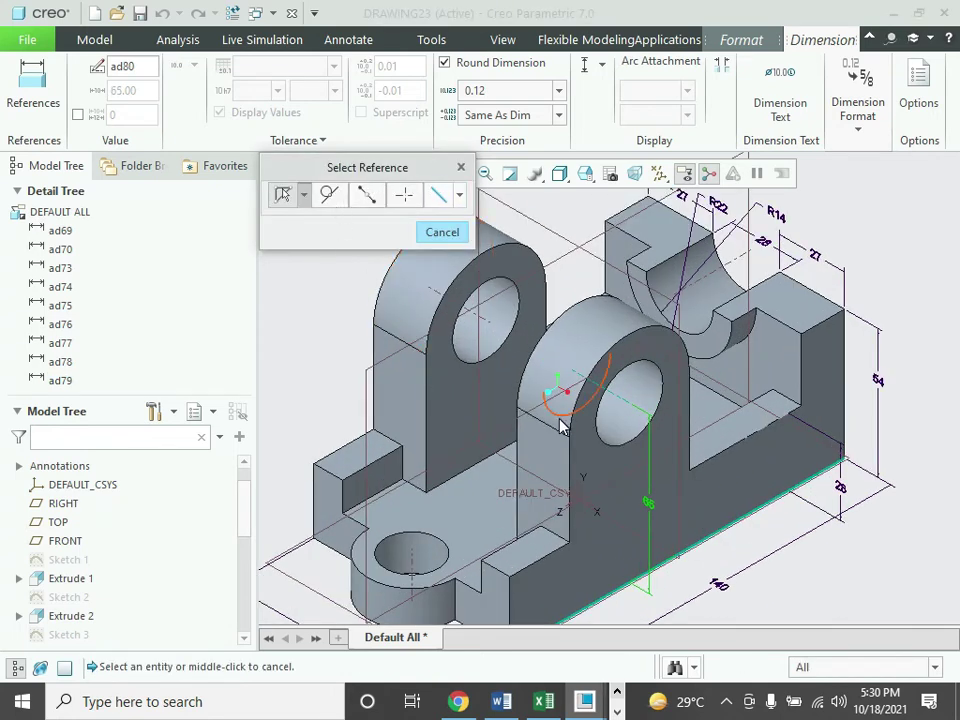
left_click(432, 231)
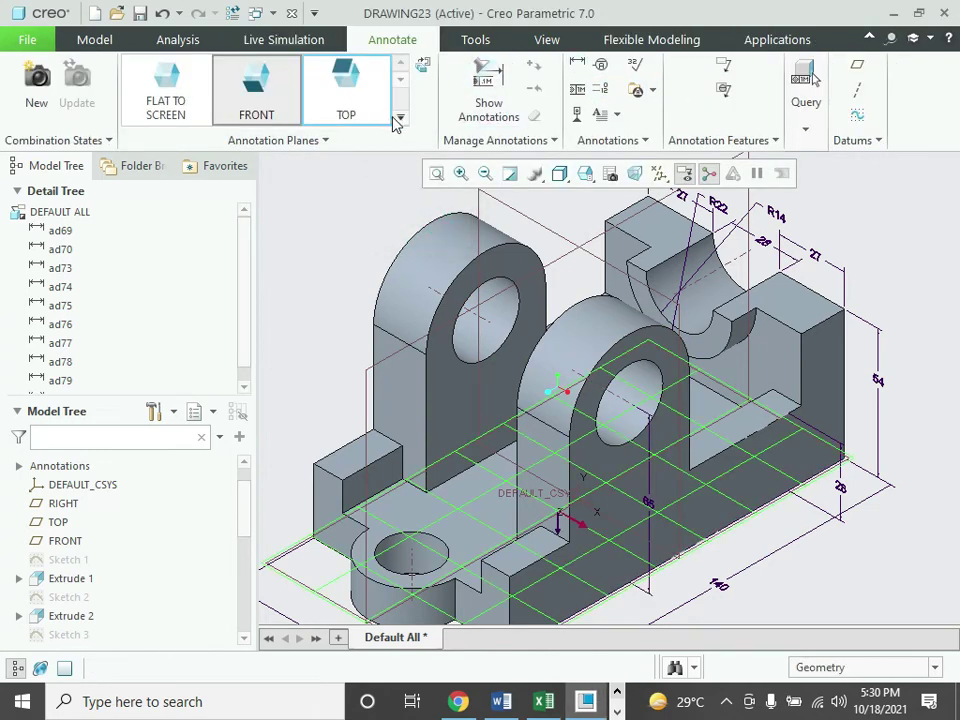
- Set the annotation plane to RIGHT and dimension the upper arc as R25
left_click(398, 119)
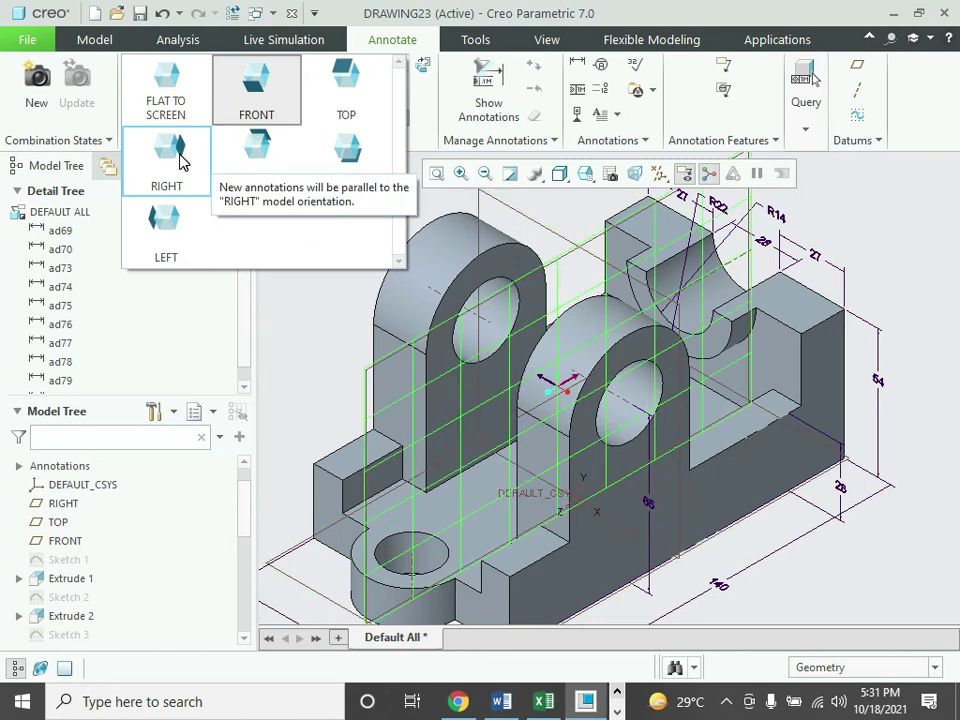
left_click(180, 160)
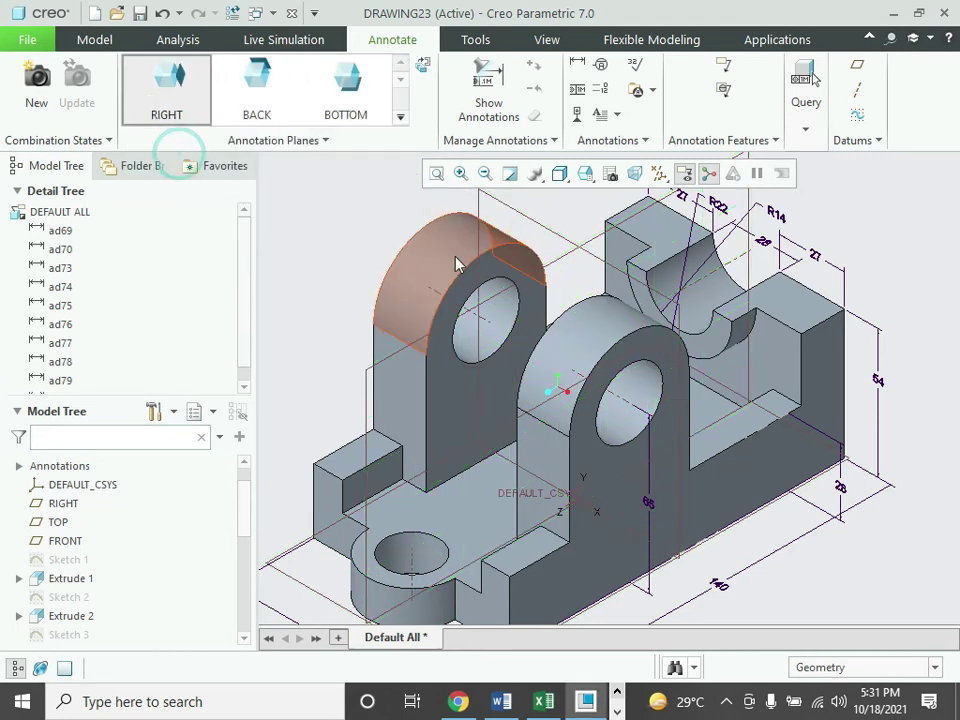
left_click(576, 64)
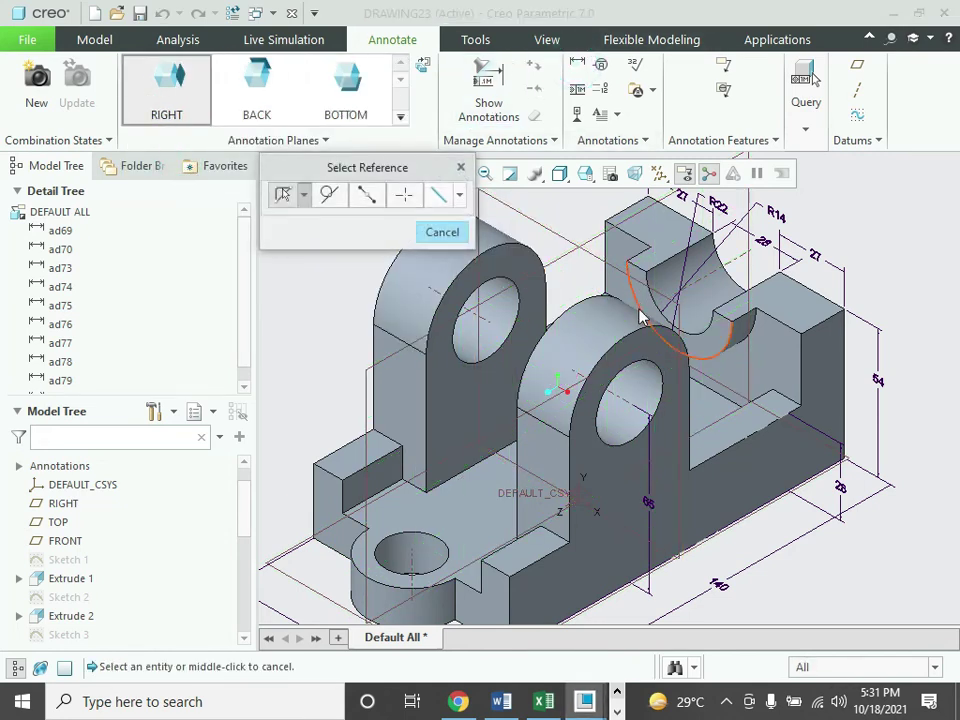
left_click(621, 349)
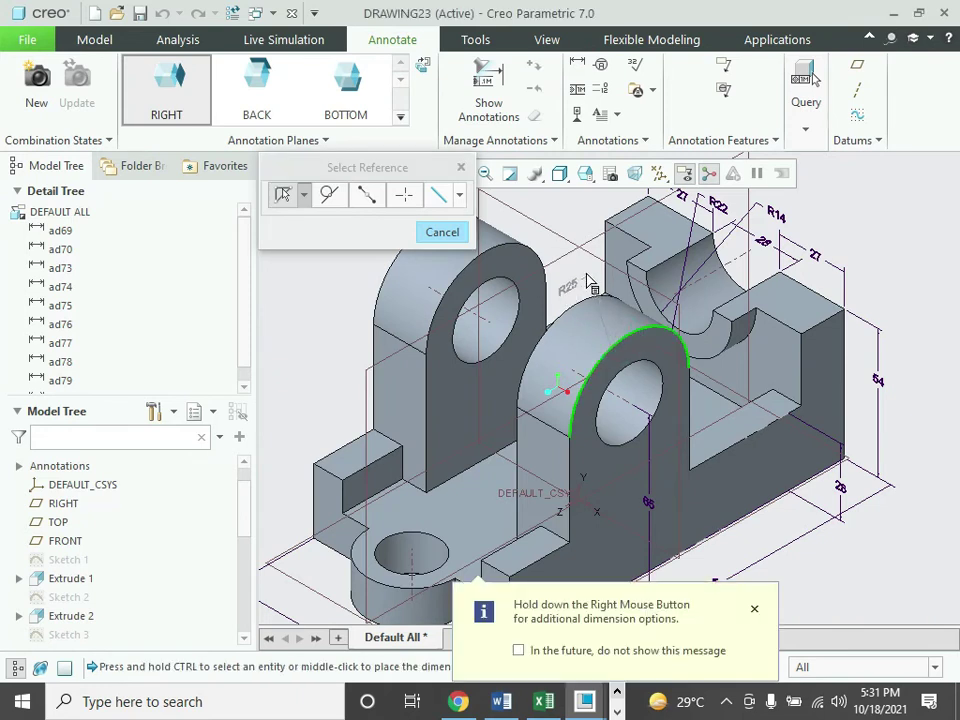
middle_click(585, 275)
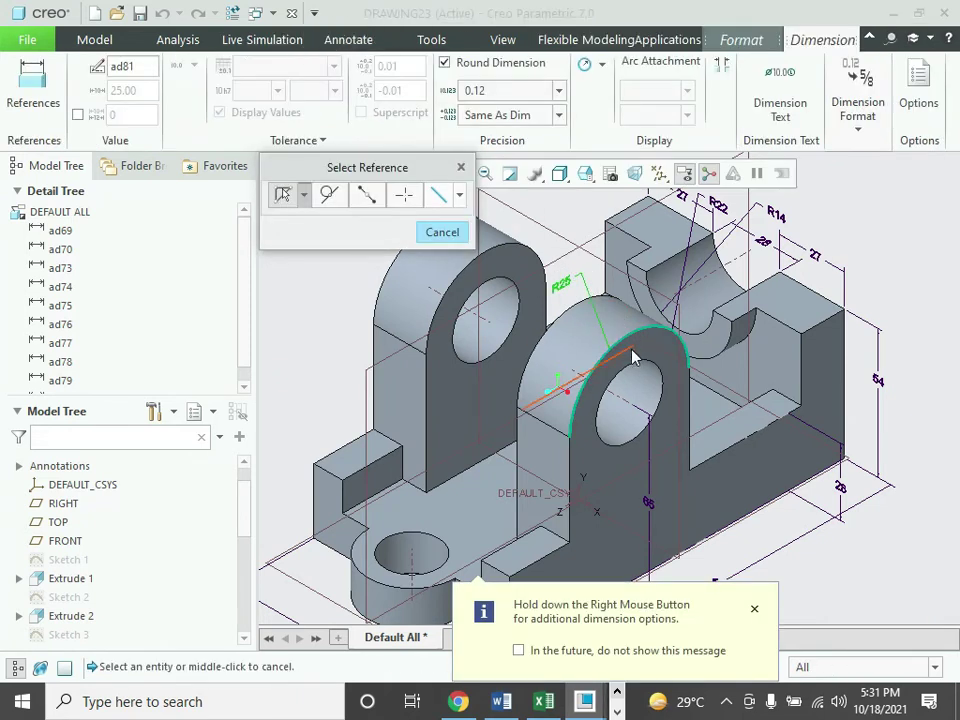
middle_click(631, 374)
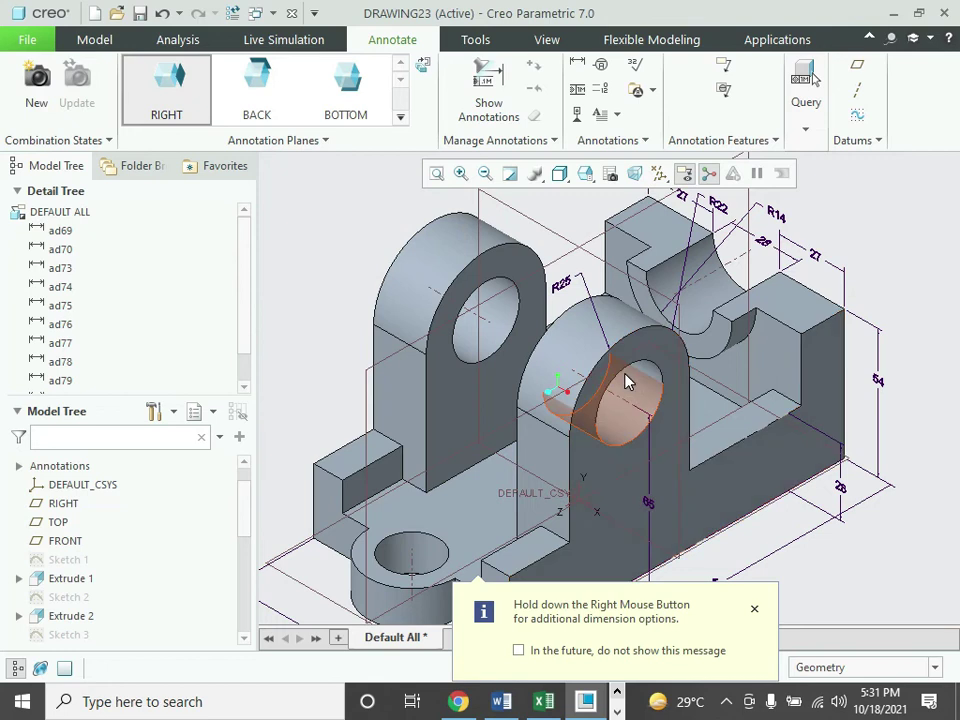
- Add the R14 radius dimension on the hole's arc
left_click(576, 64)
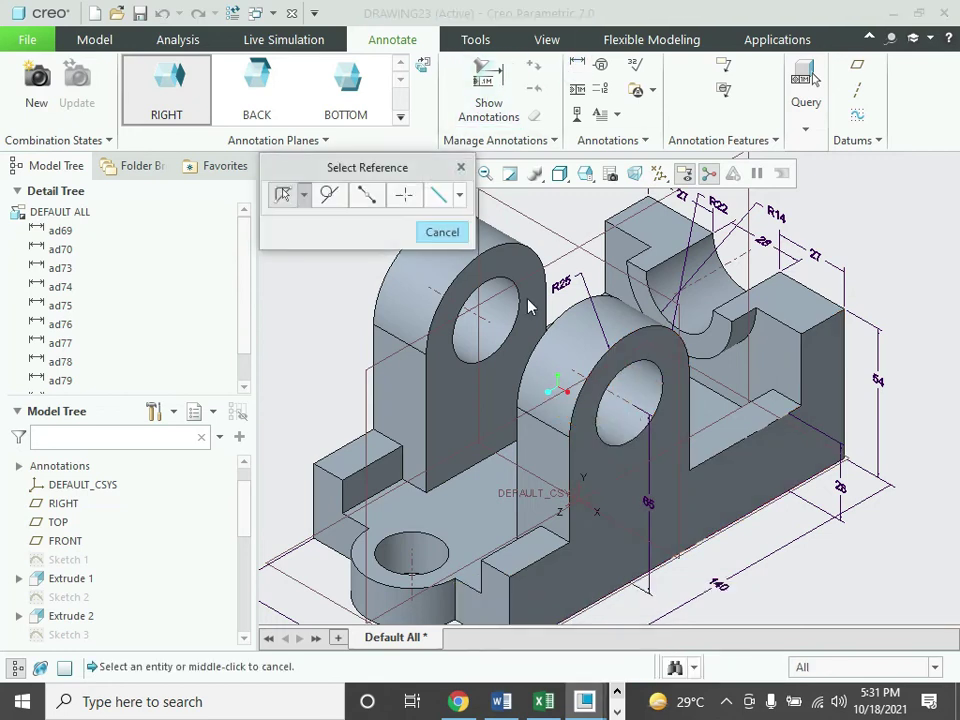
left_click(455, 231)
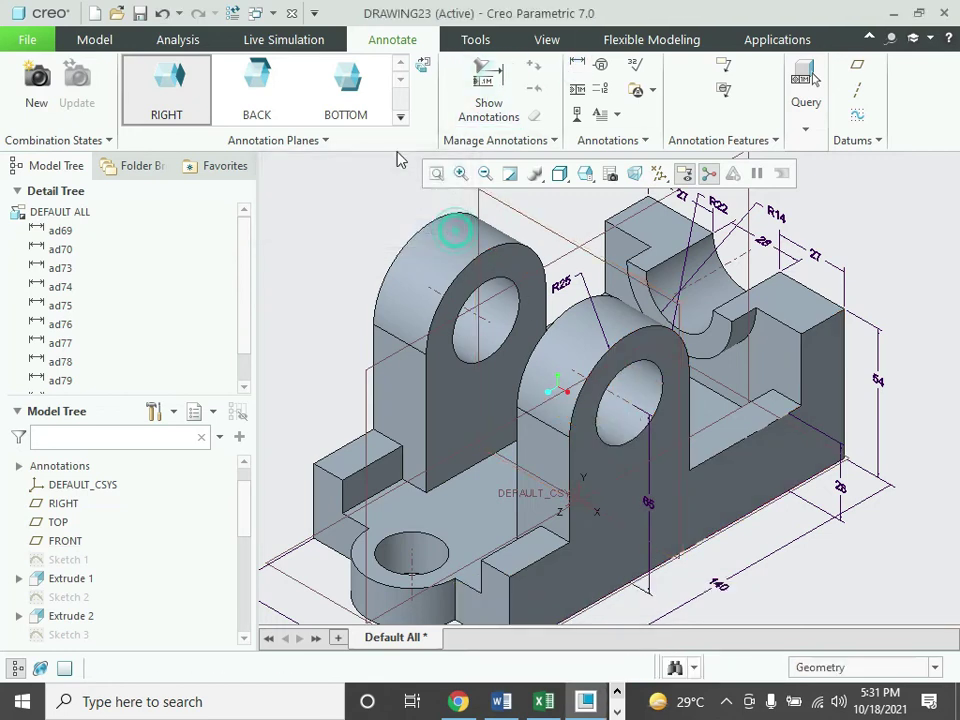
left_click(576, 64)
left_click(652, 417)
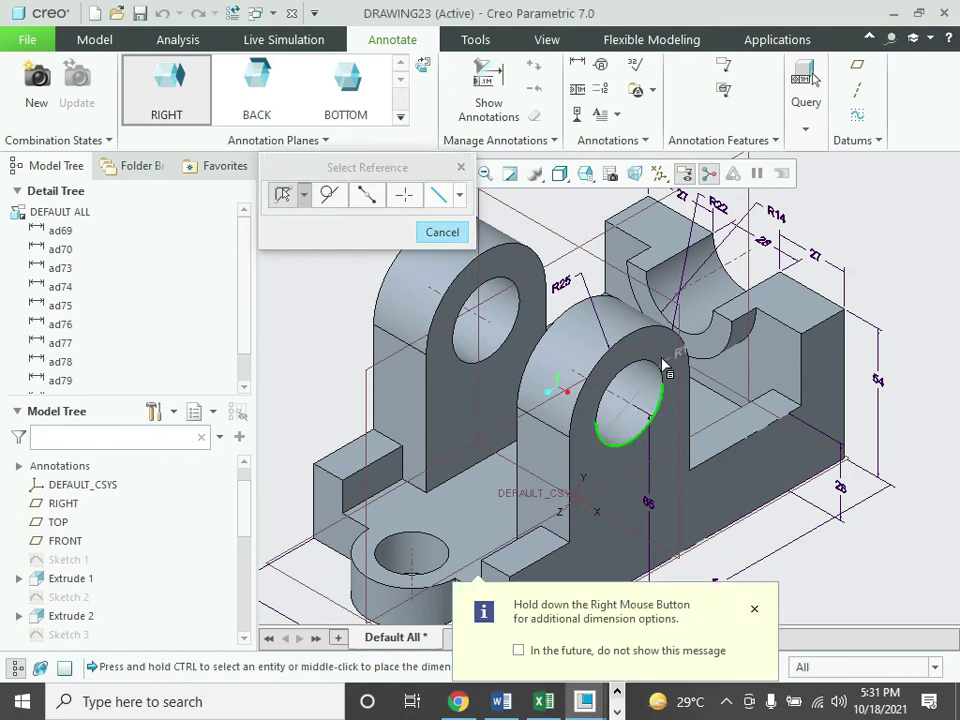
middle_click(563, 336)
scroll(650, 420, "down", 2)
scroll(488, 447, "up", 5)
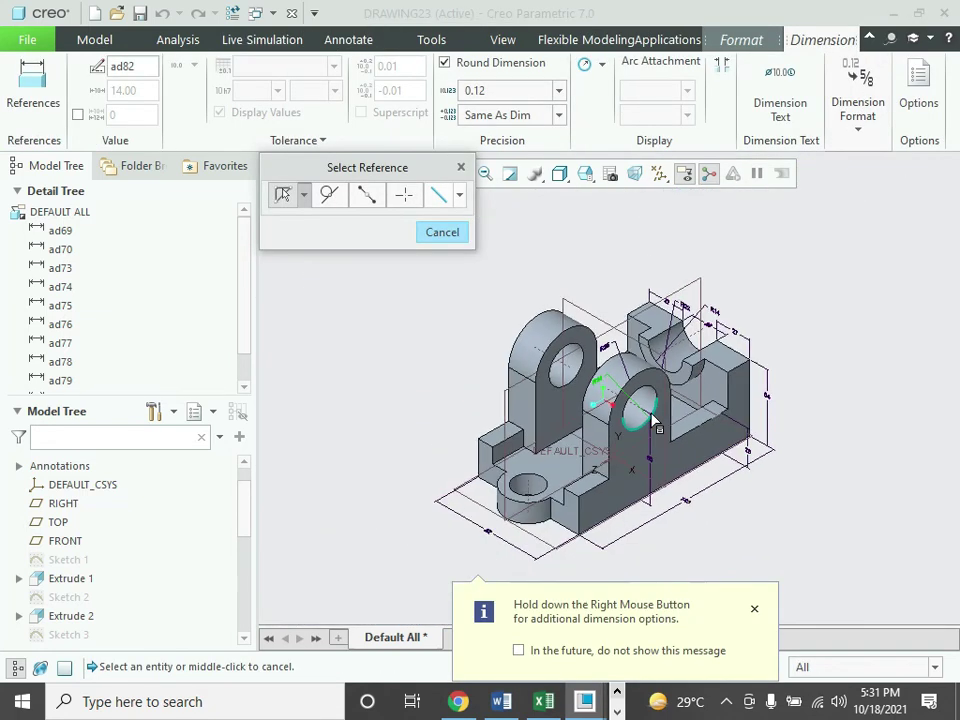
- Dimension the small front block with a 27 height and a 12 width
scroll(488, 447, "down", 4)
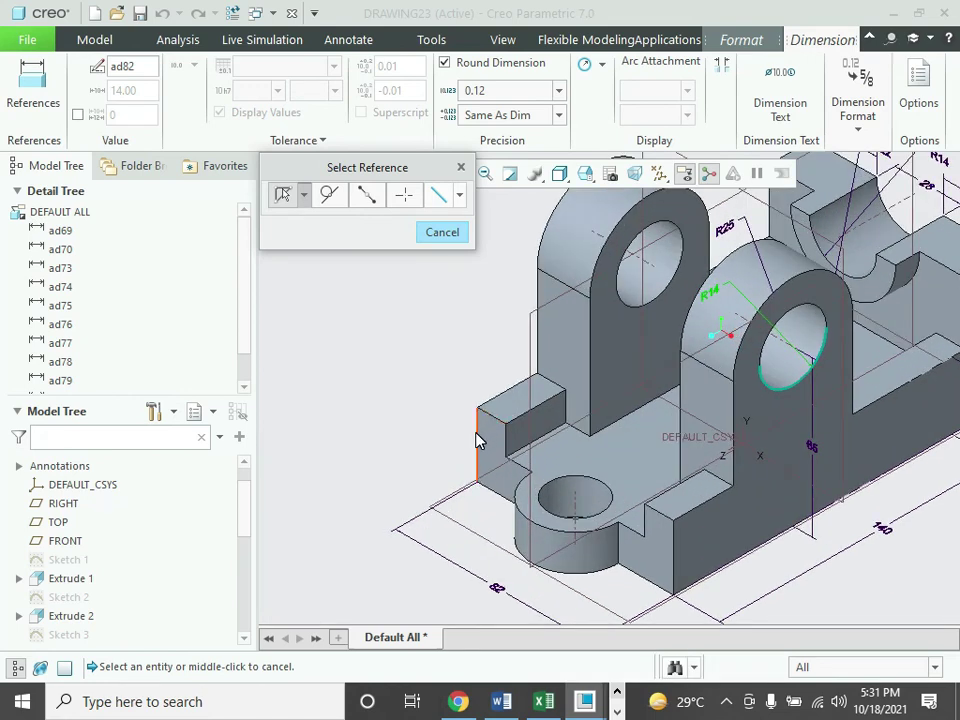
left_click(477, 440)
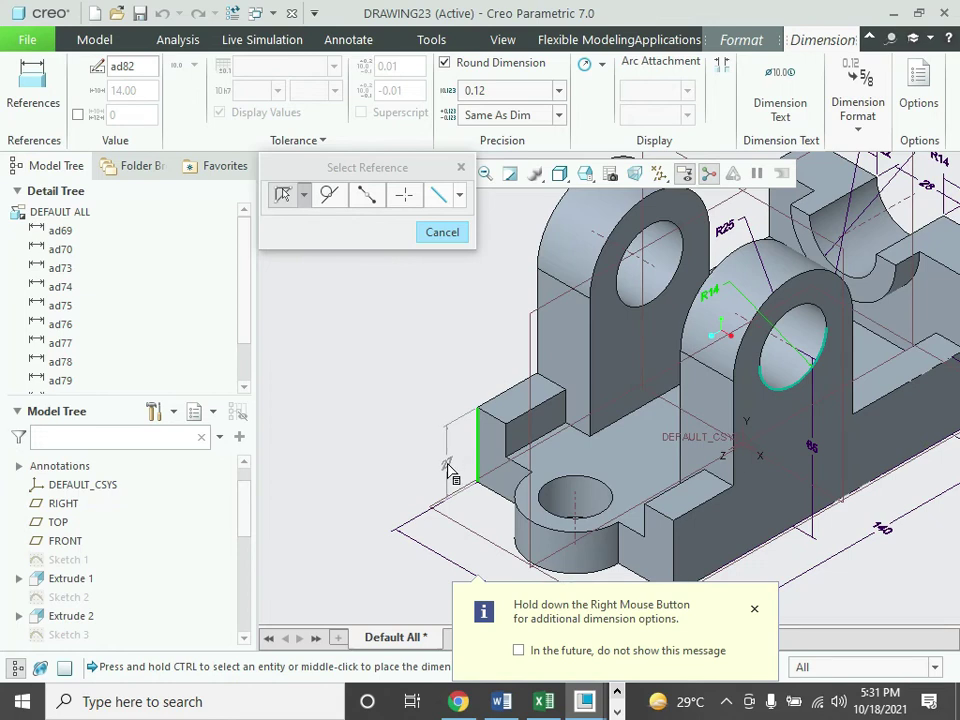
middle_click(447, 470)
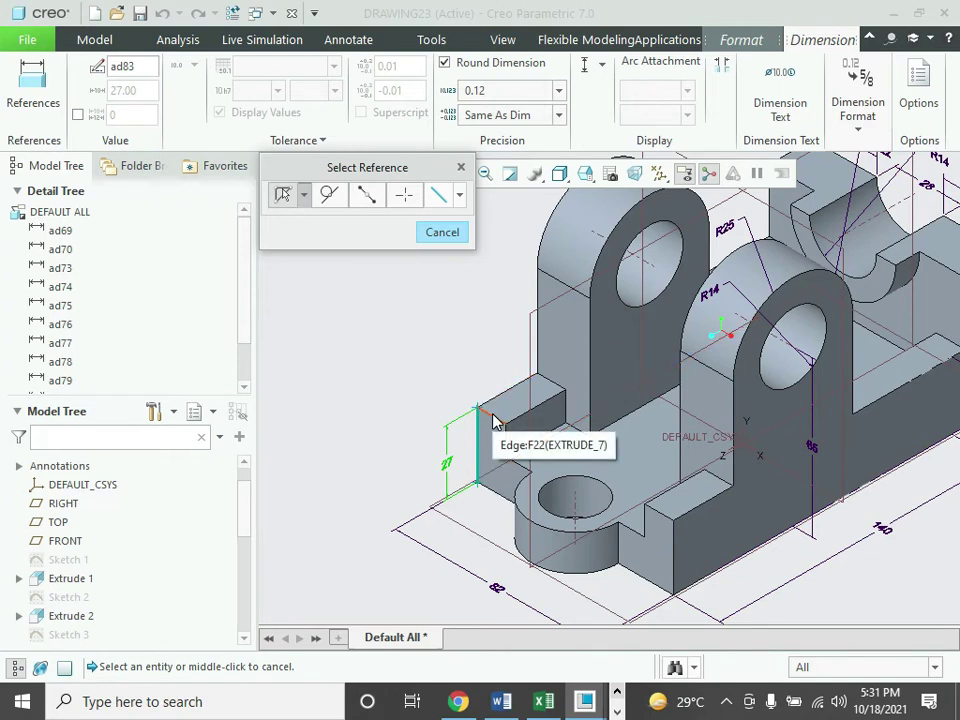
left_click(494, 421)
left_click(523, 468)
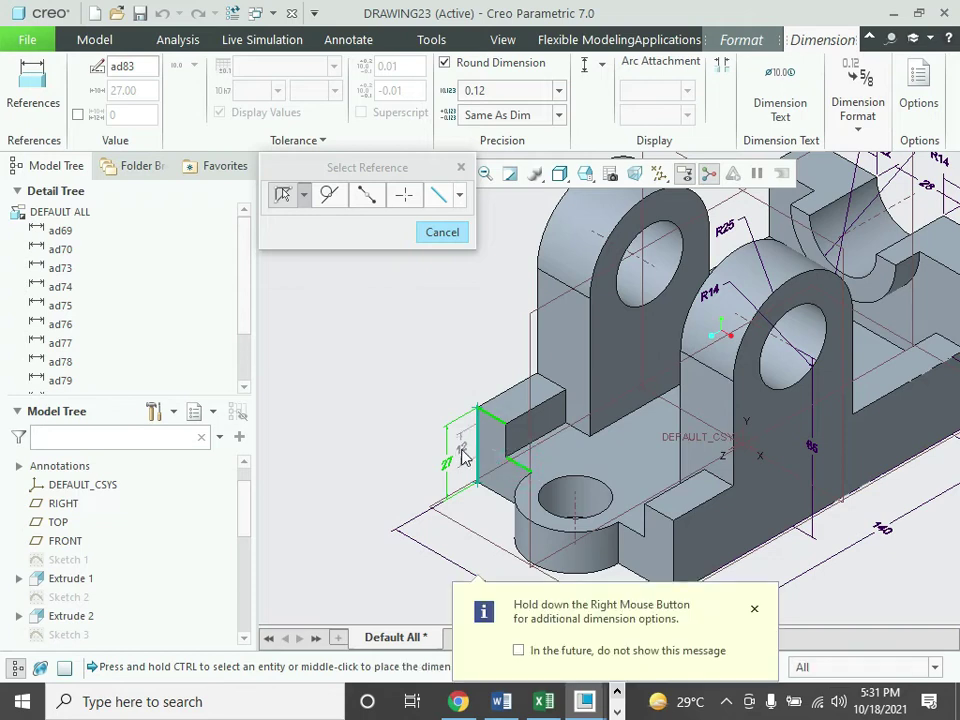
middle_click(468, 457)
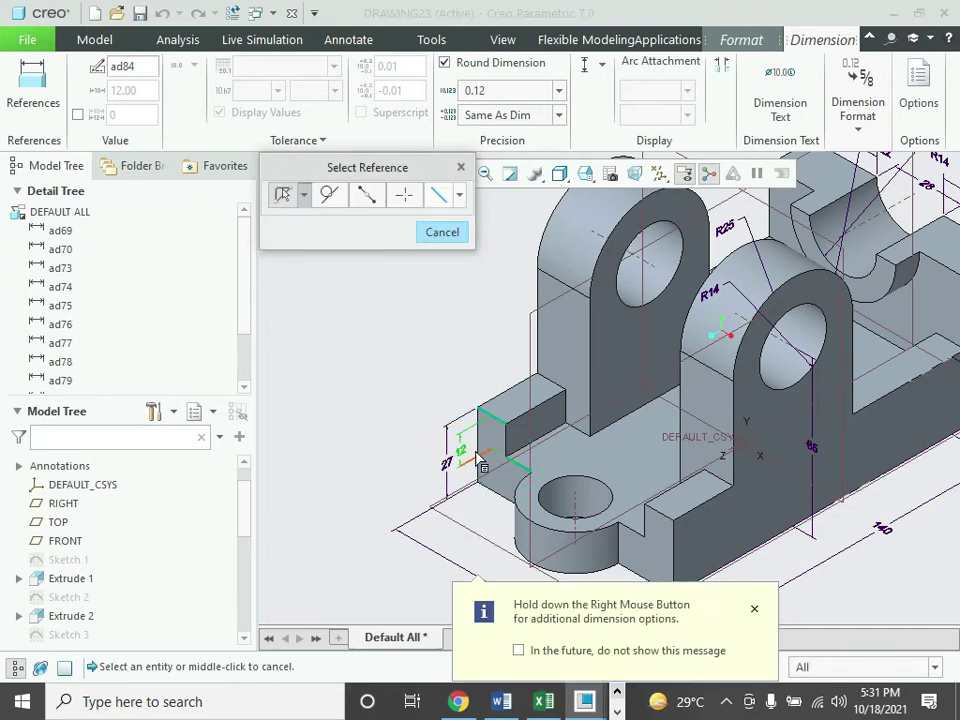
- Add the 47 length along the rear ledge's long edge and finish dimensioning
scroll(484, 470, "down", 2)
scroll(489, 463, "up", 3)
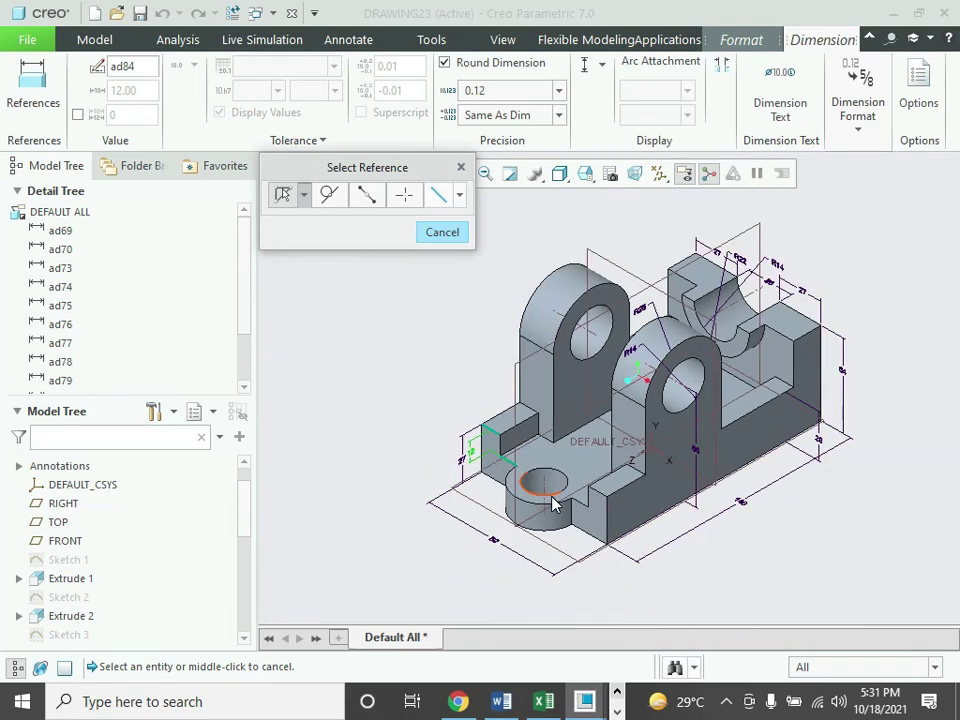
scroll(553, 503, "down", 3)
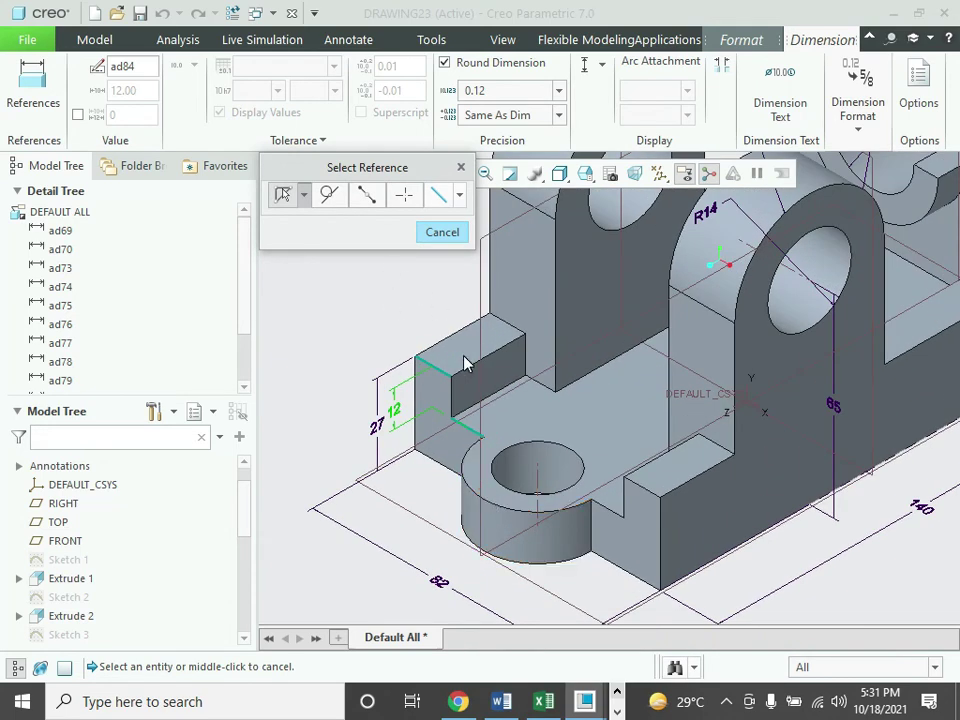
scroll(465, 363, "up", 3)
scroll(716, 348, "down", 1)
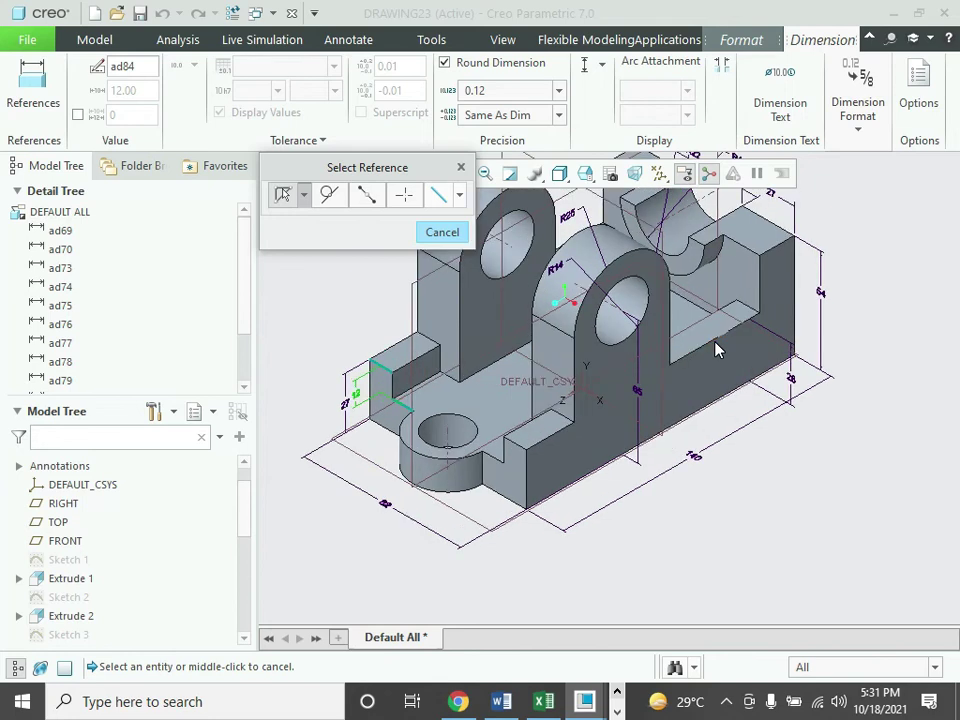
scroll(716, 348, "down", 1)
left_click(716, 342)
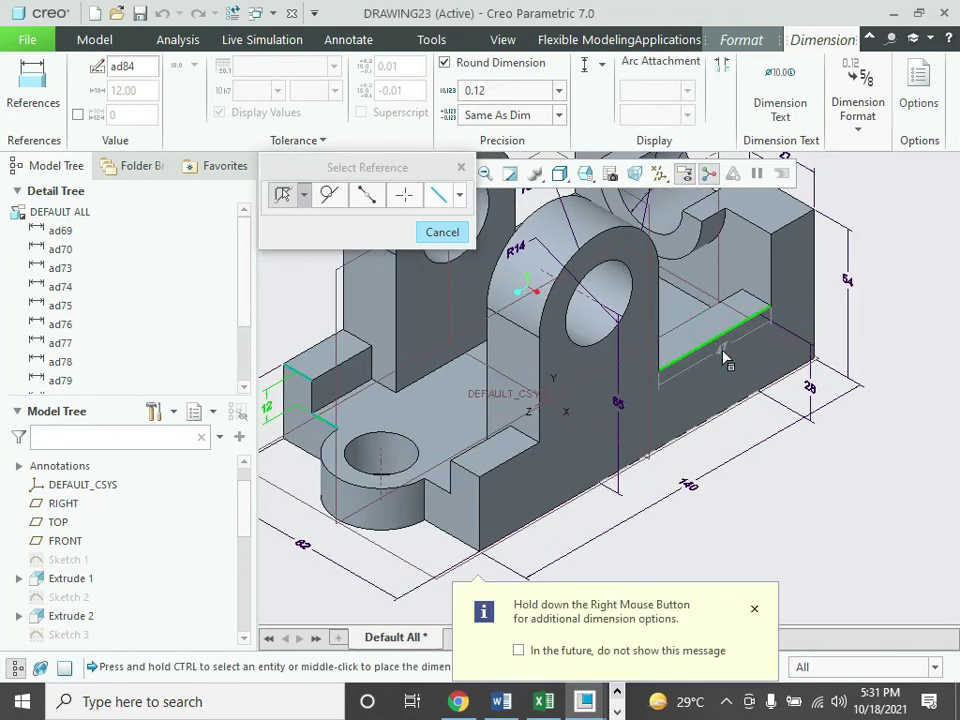
middle_click(726, 370)
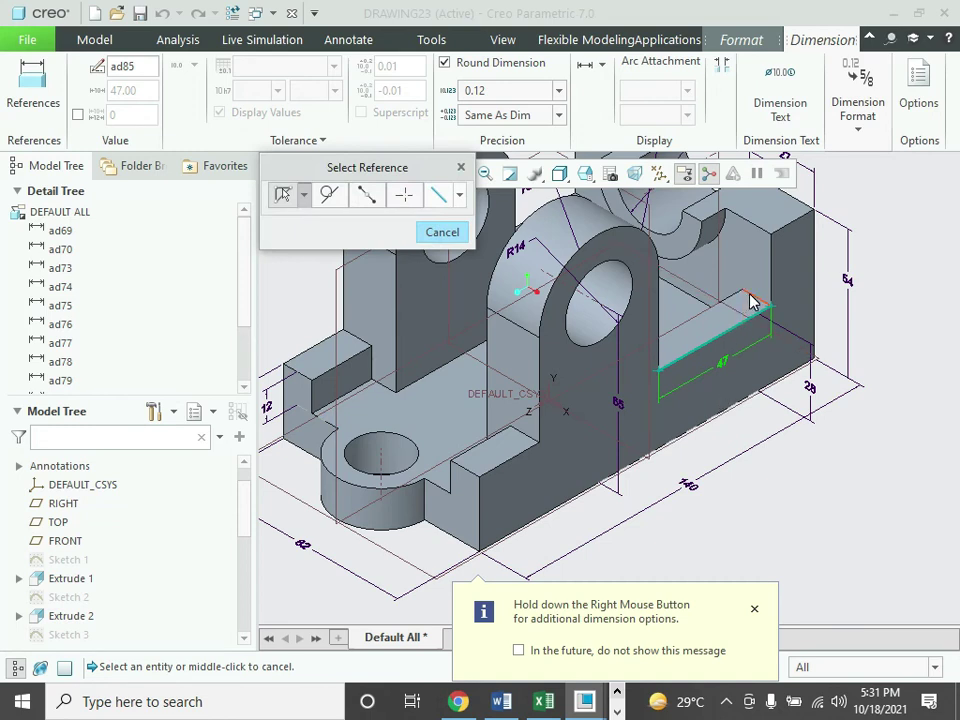
left_click(428, 240)
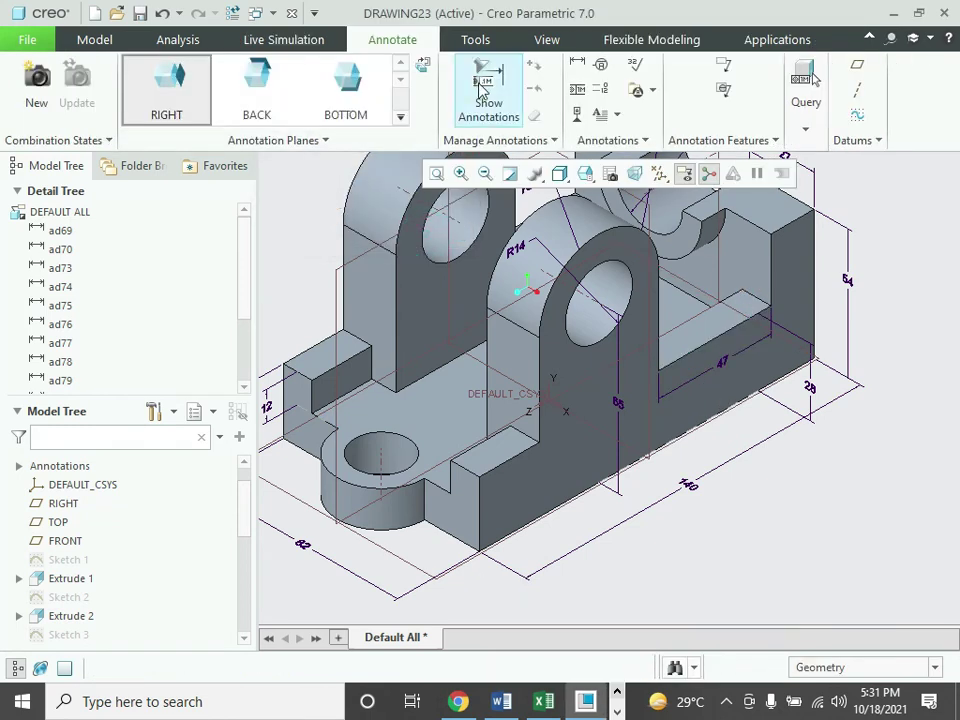
- Switch the annotation plane to TOP and add the 12 width dimensions on the right step and left block
left_click(400, 116)
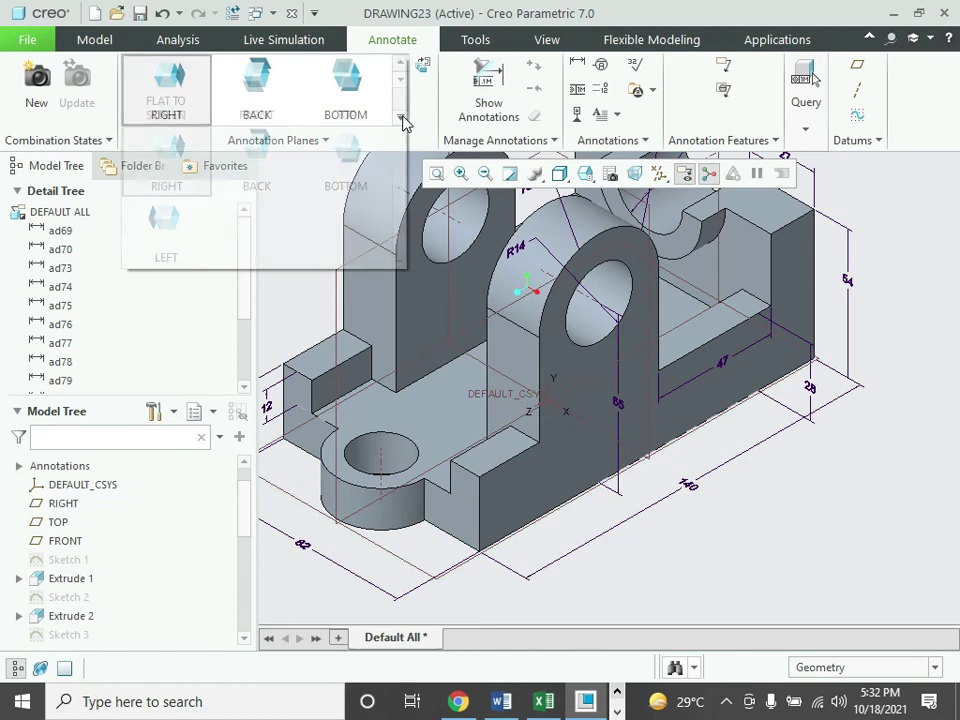
left_click(335, 86)
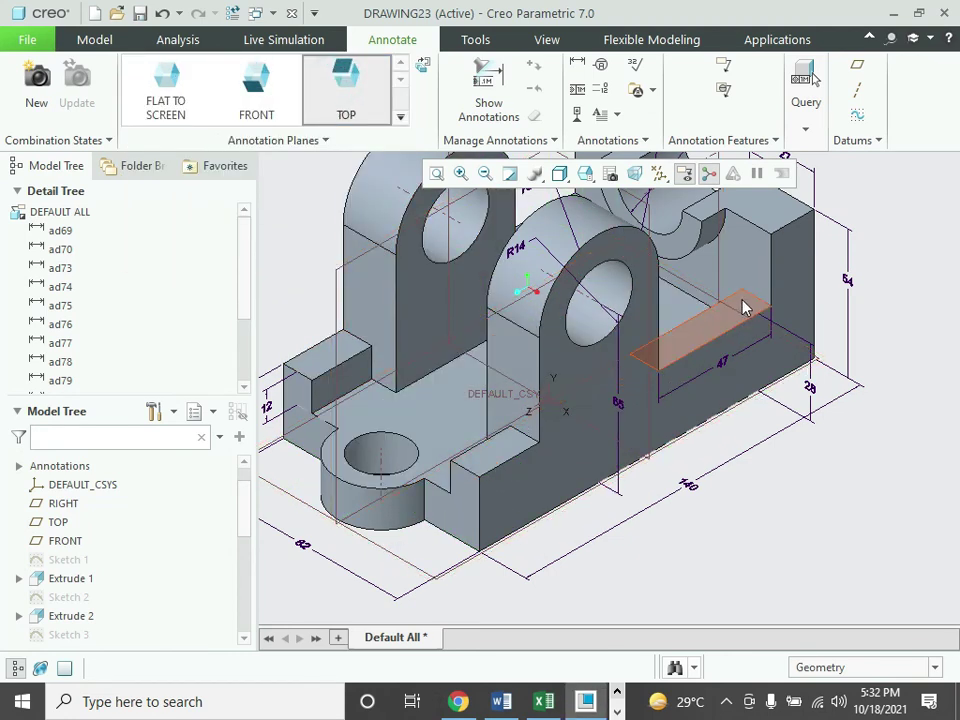
left_click(755, 302)
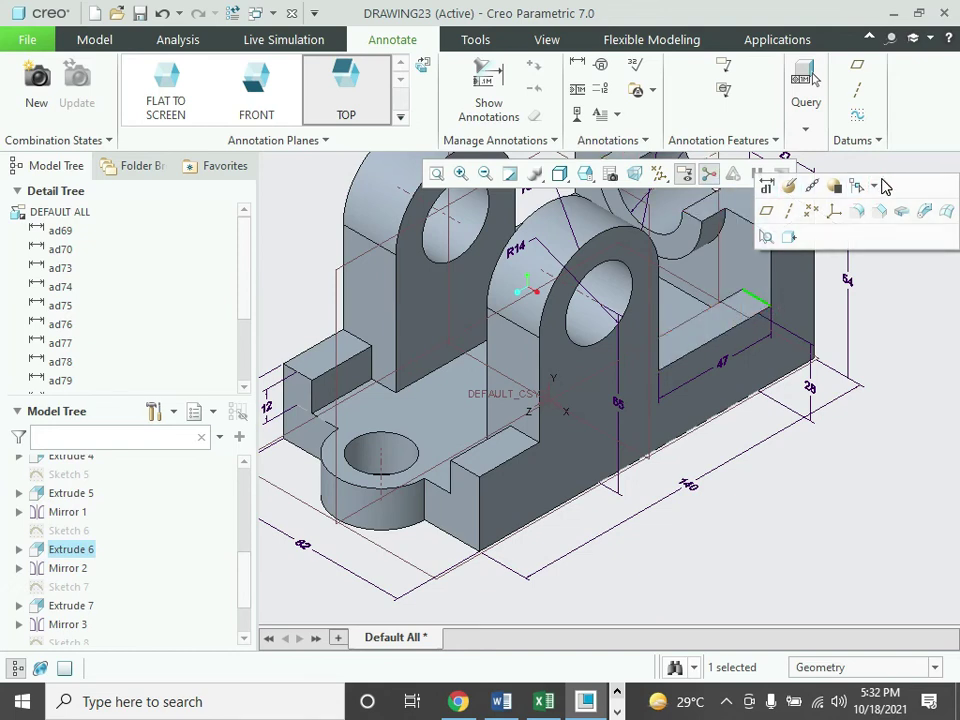
left_click(577, 64)
left_click(758, 305)
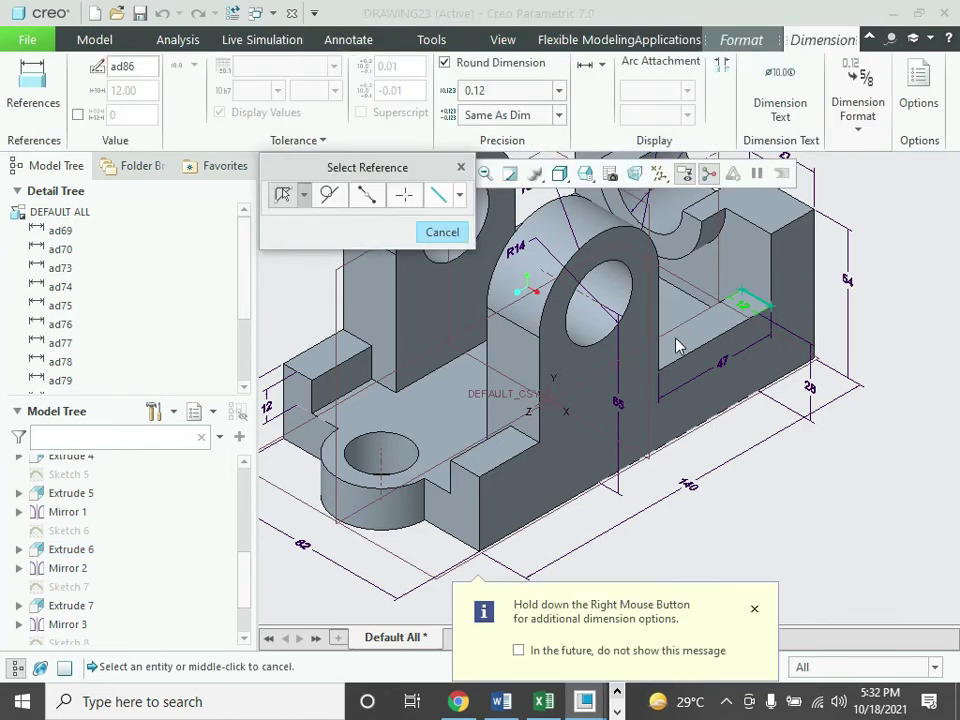
left_click(345, 345)
middle_click(373, 386)
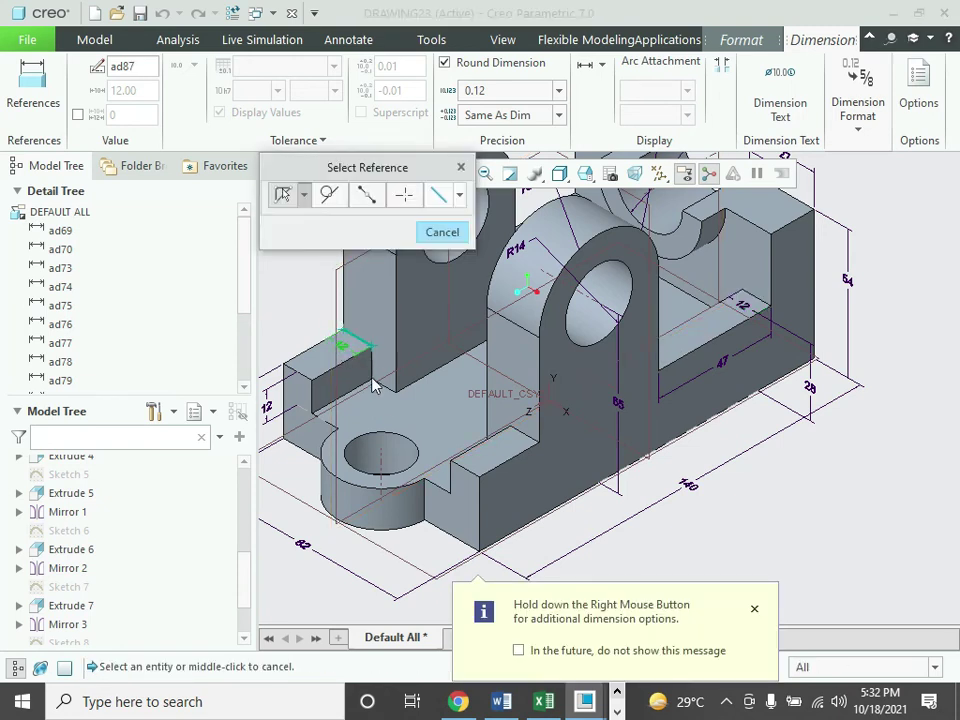
- Dimension the round boss's outer arc as R18 and its hole as R11
left_click(341, 489)
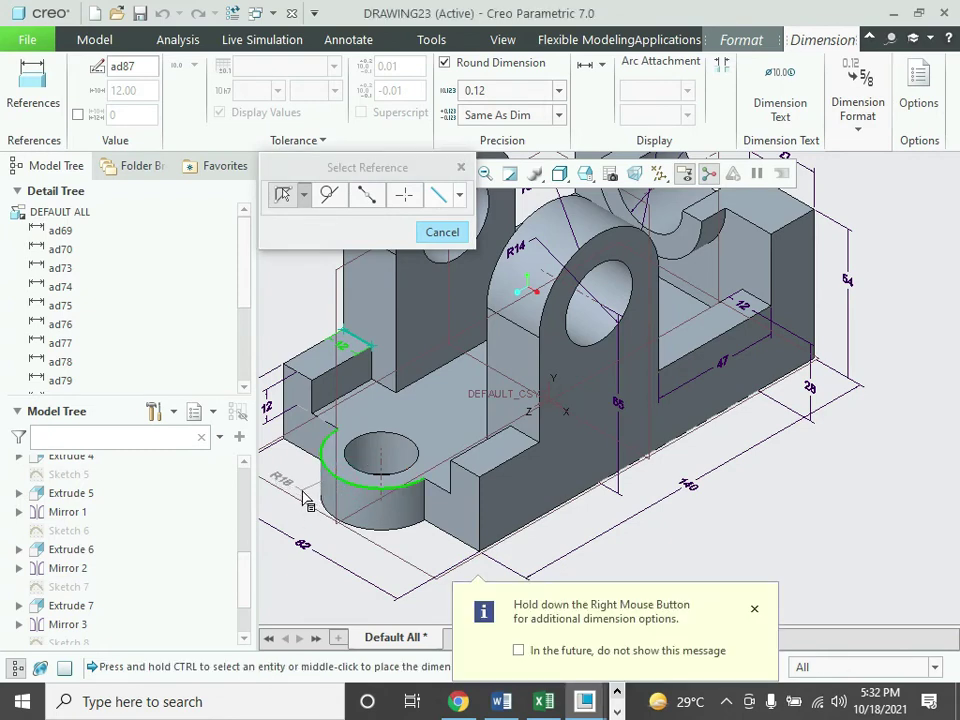
middle_click(306, 503)
left_click(417, 453)
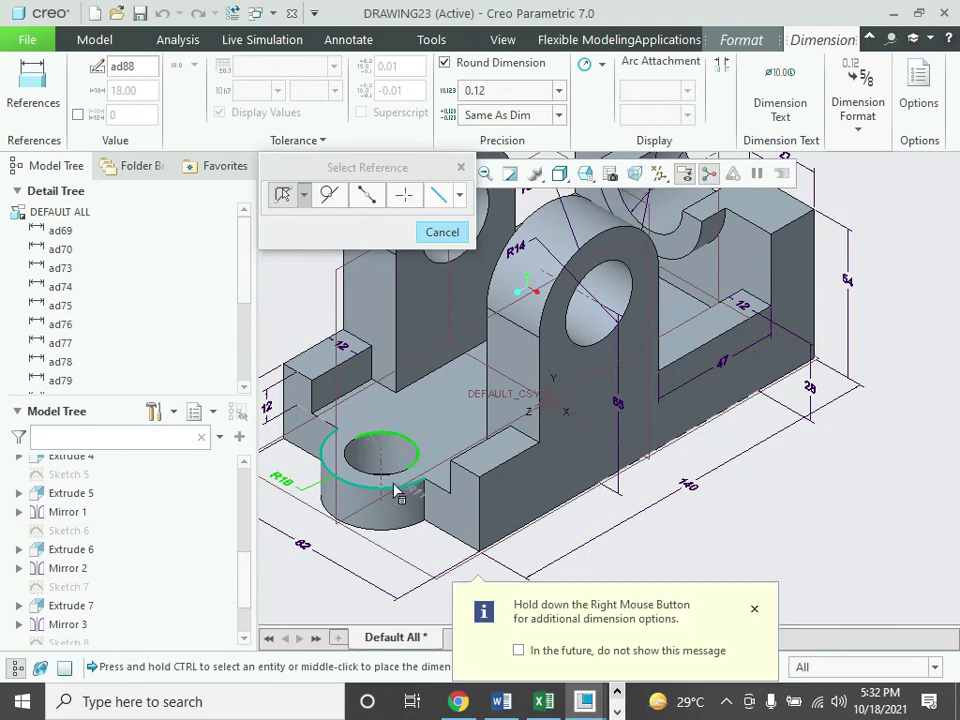
middle_click(322, 540)
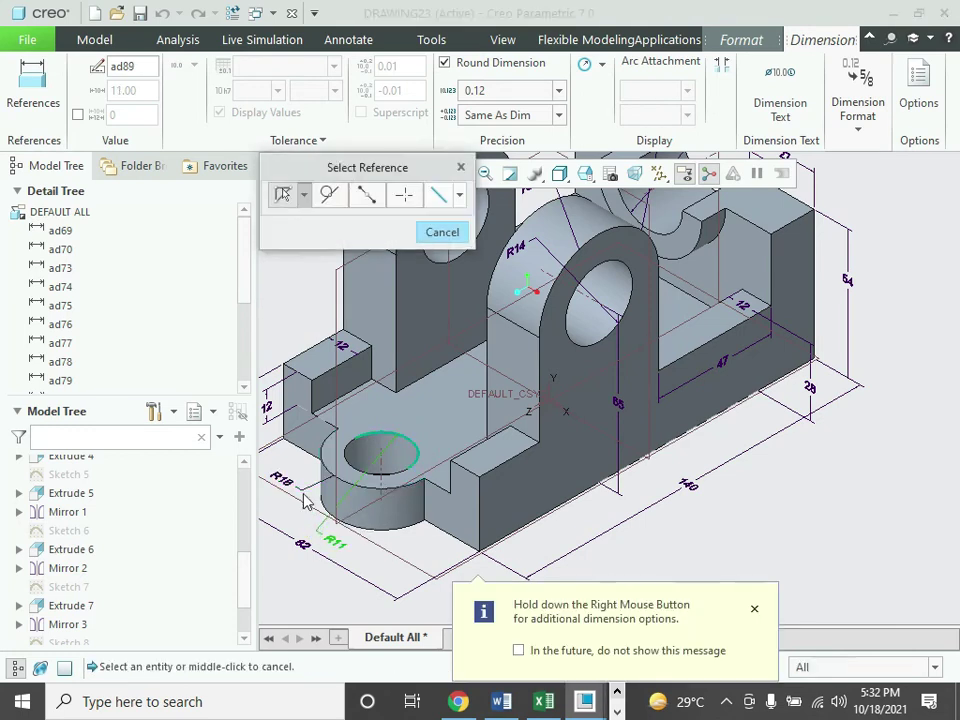
scroll(300, 456, "up", 2)
scroll(349, 458, "up", 2)
scroll(356, 439, "down", 4)
scroll(408, 275, "up", 5)
- End the dimensioning and recenter the bracket in the view
left_click(443, 234)
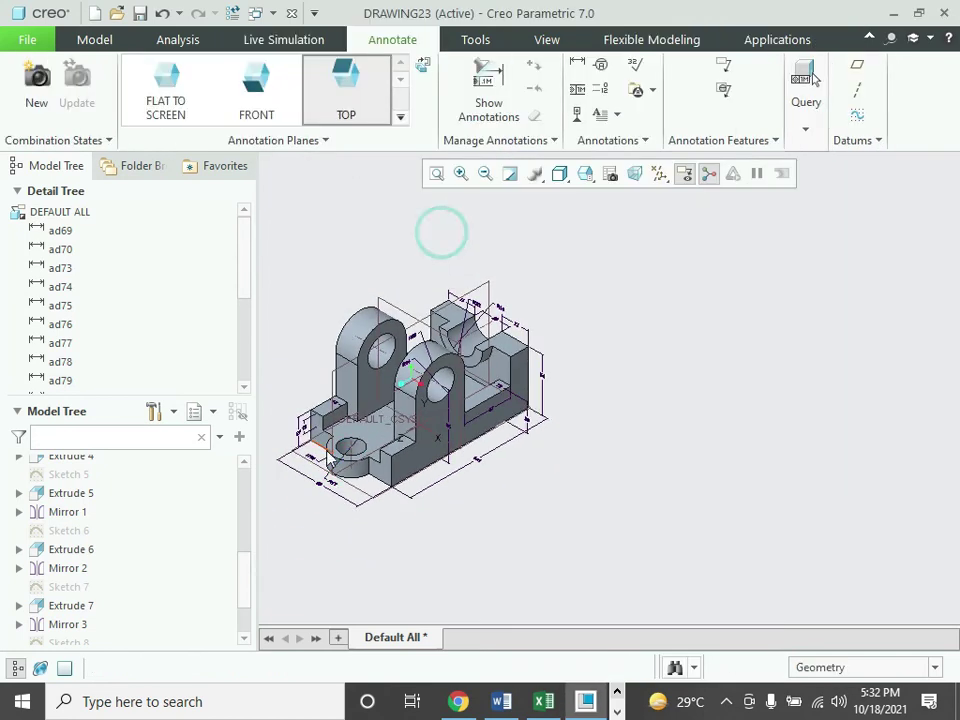
middle_click_drag(458, 402, 488, 412, "shift")
scroll(488, 412, "down", 1)
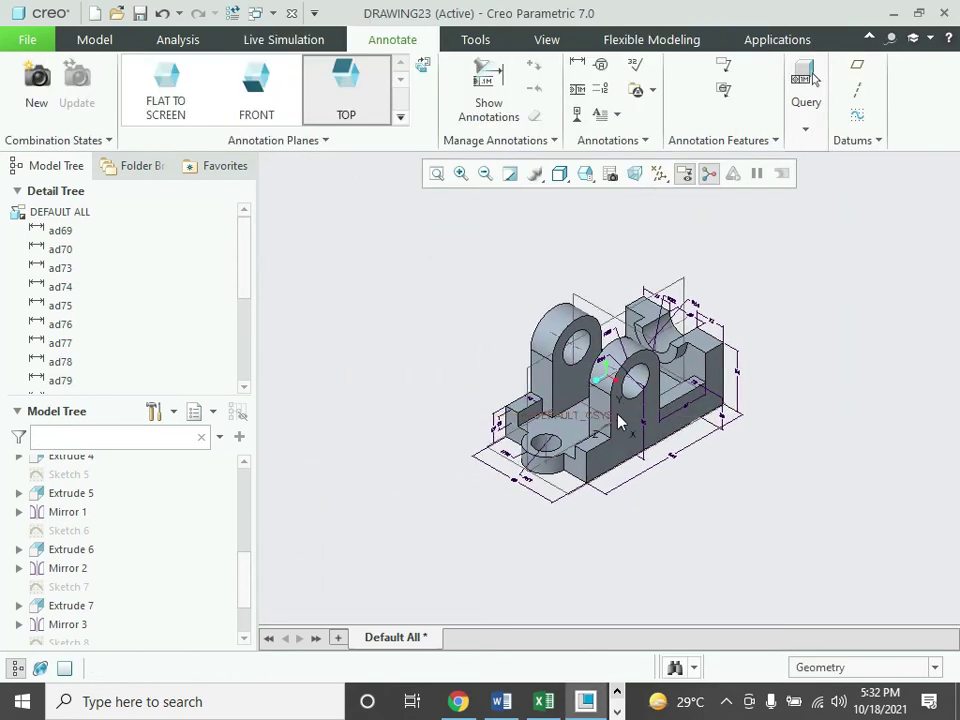
scroll(553, 490, "down", 2)
scroll(553, 490, "down", 2)
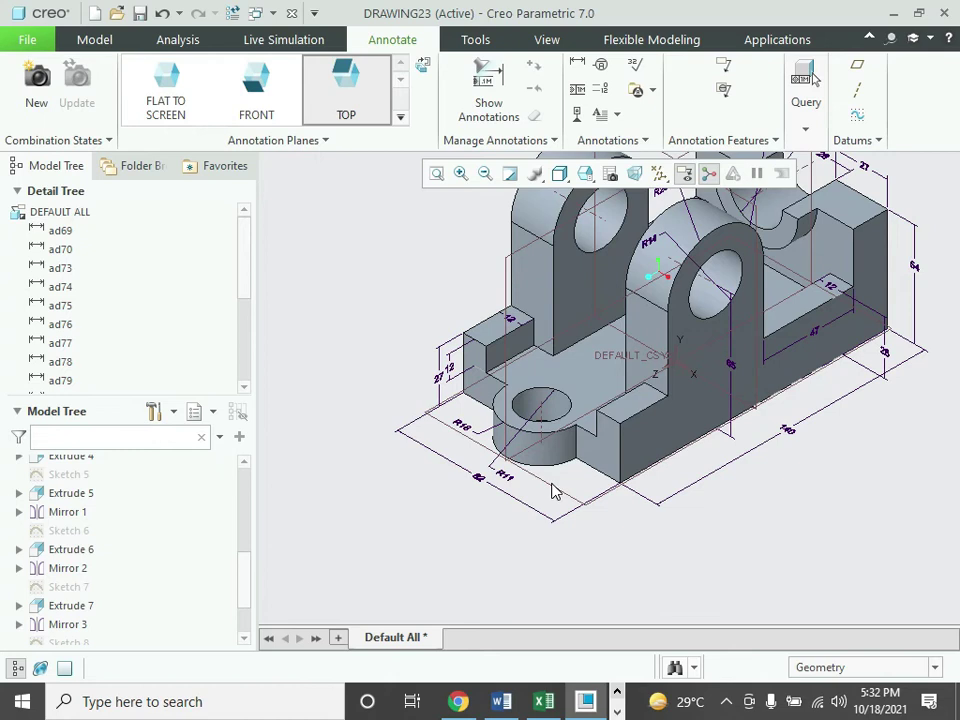
scroll(553, 490, "up", 1)
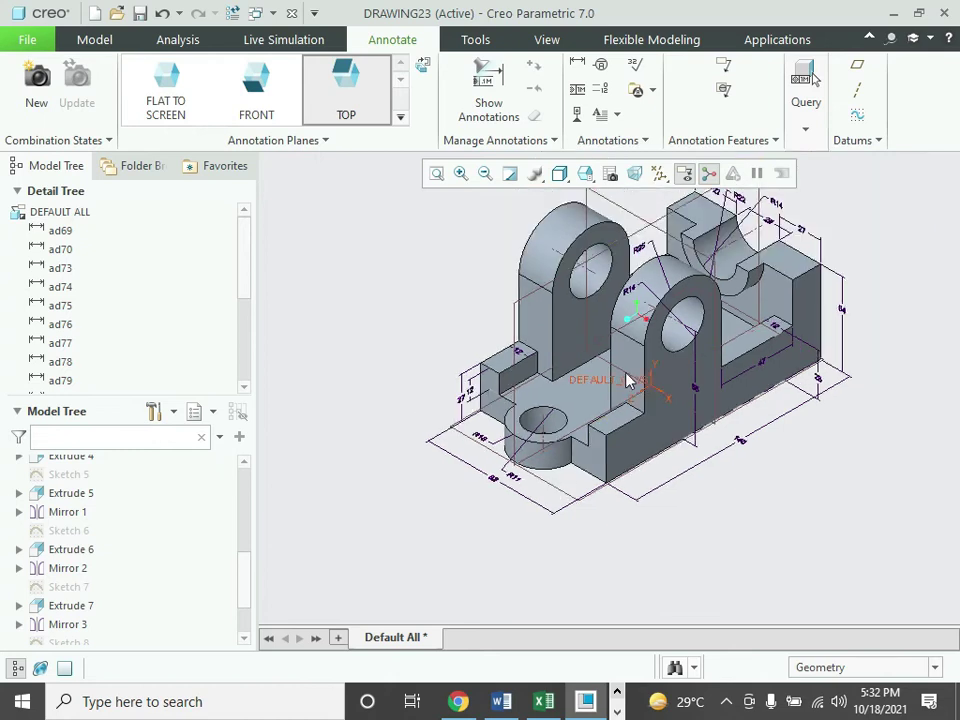
- Hide all datum features from the graphics display
left_click(664, 180)
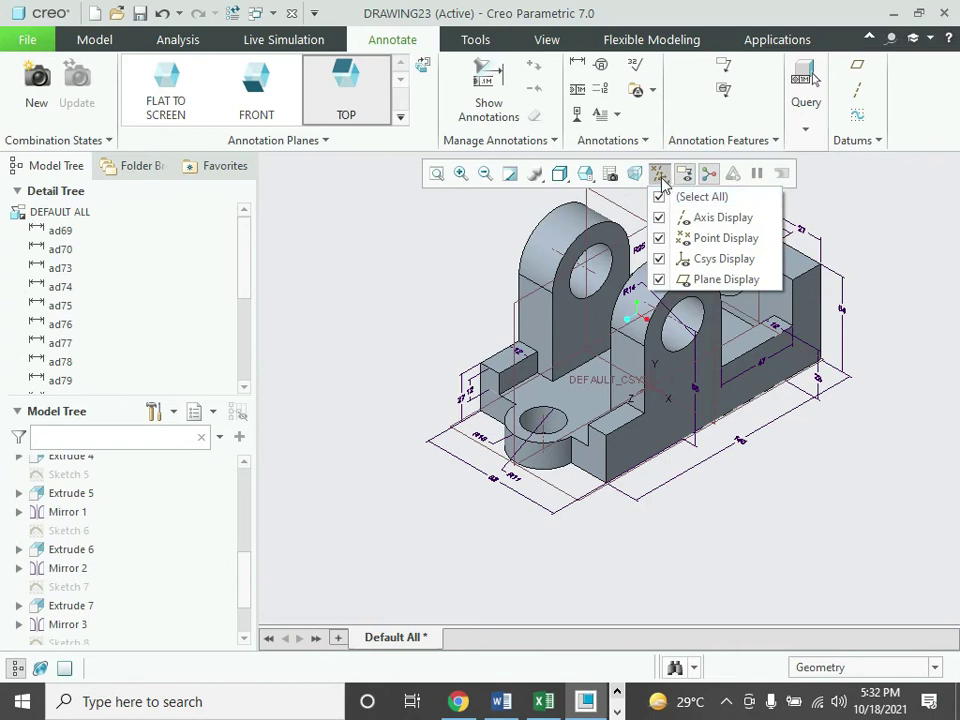
left_click(663, 198)
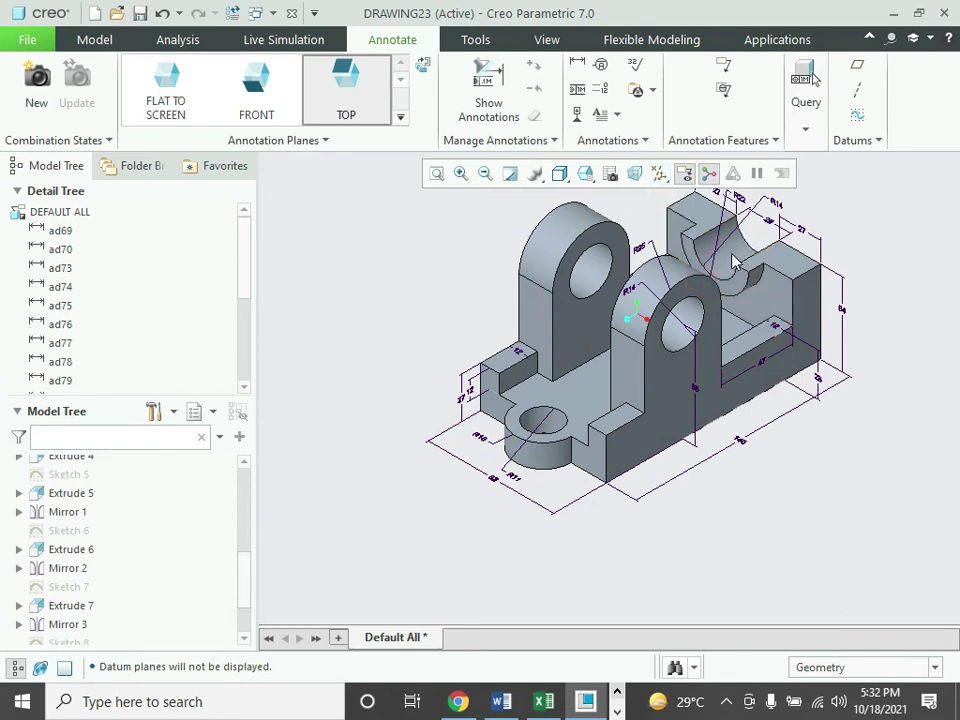
scroll(733, 262, "down", 2)
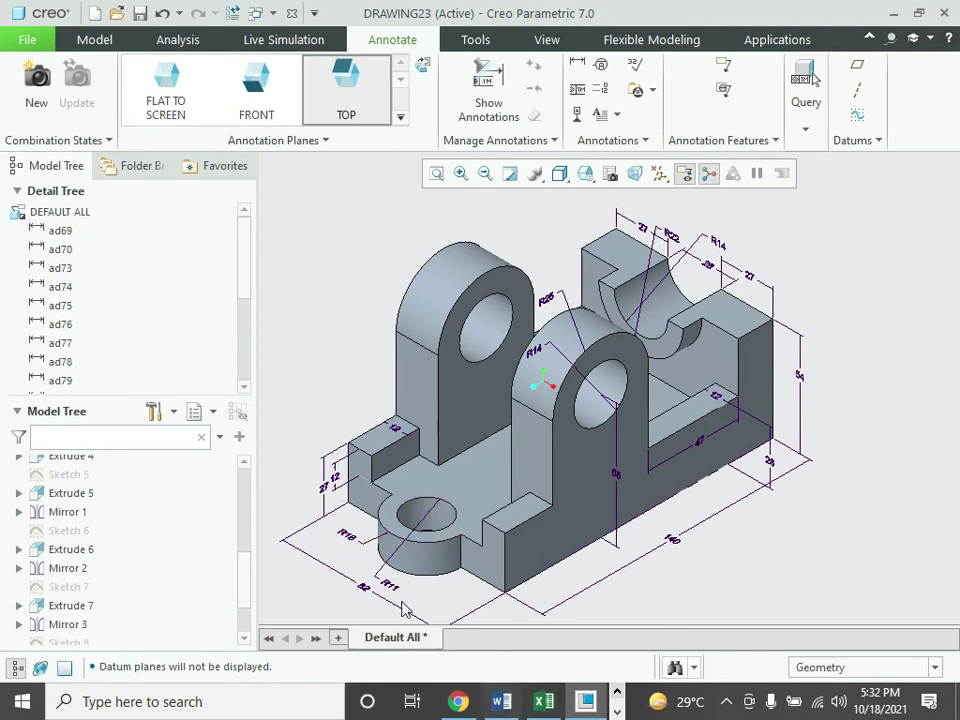
- Display the base hole's R18 as diameter ⌀36, keeping R11 as a radius
left_click(343, 538)
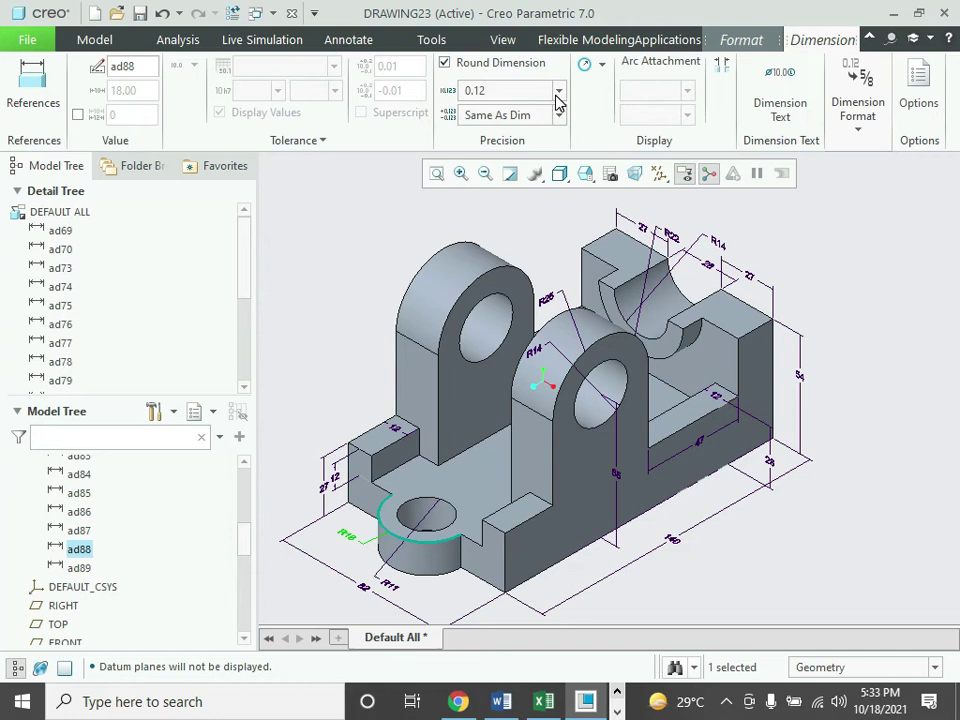
left_click(602, 65)
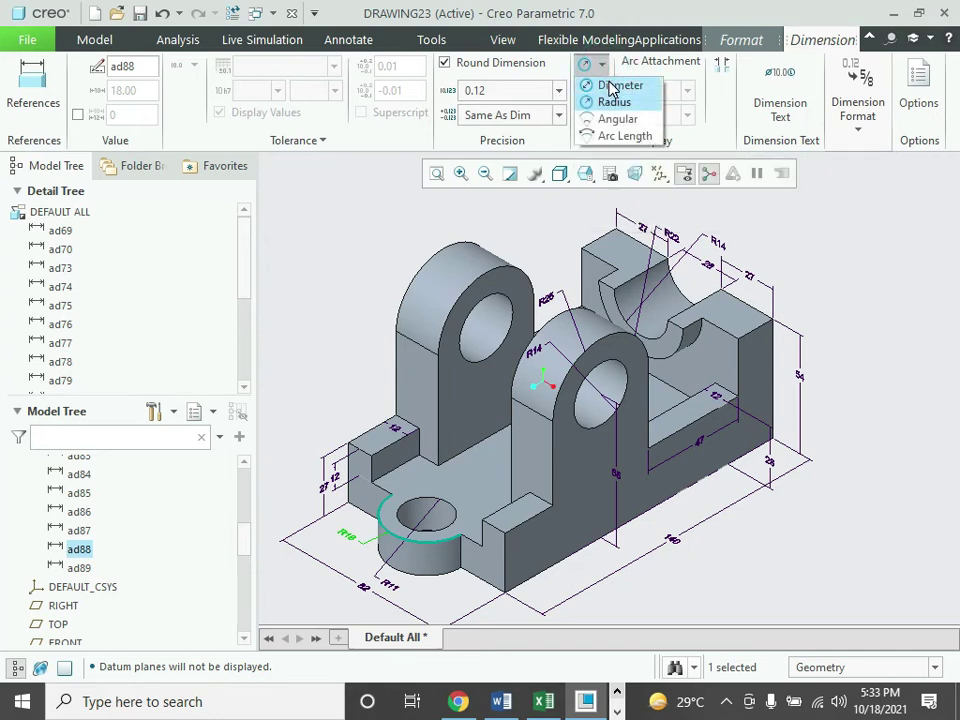
left_click(612, 86)
scroll(372, 540, "down", 3)
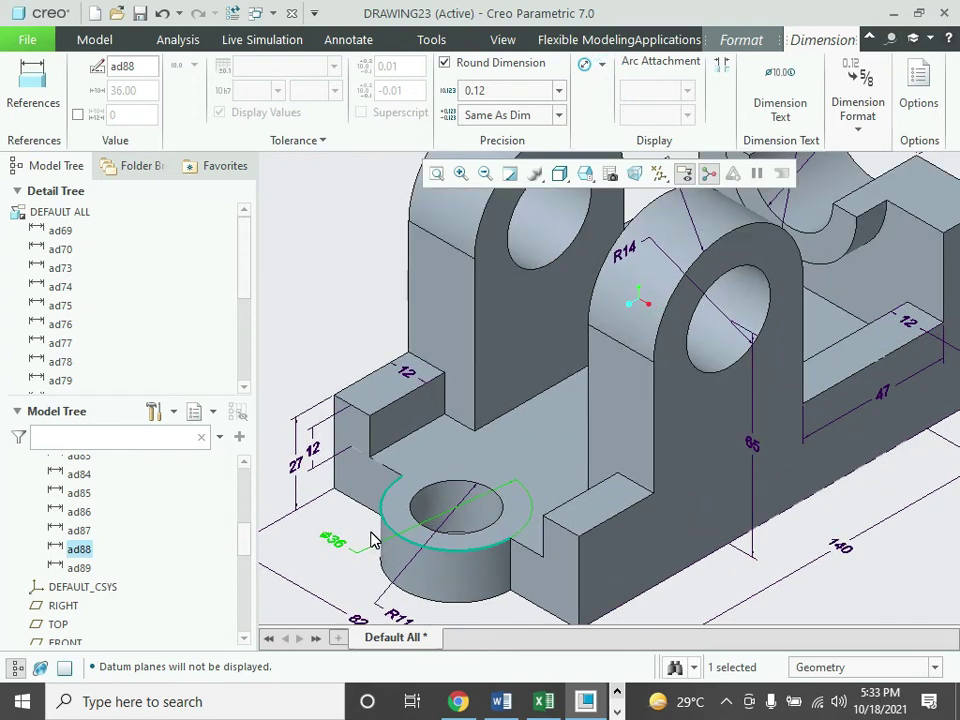
scroll(403, 556, "up", 3)
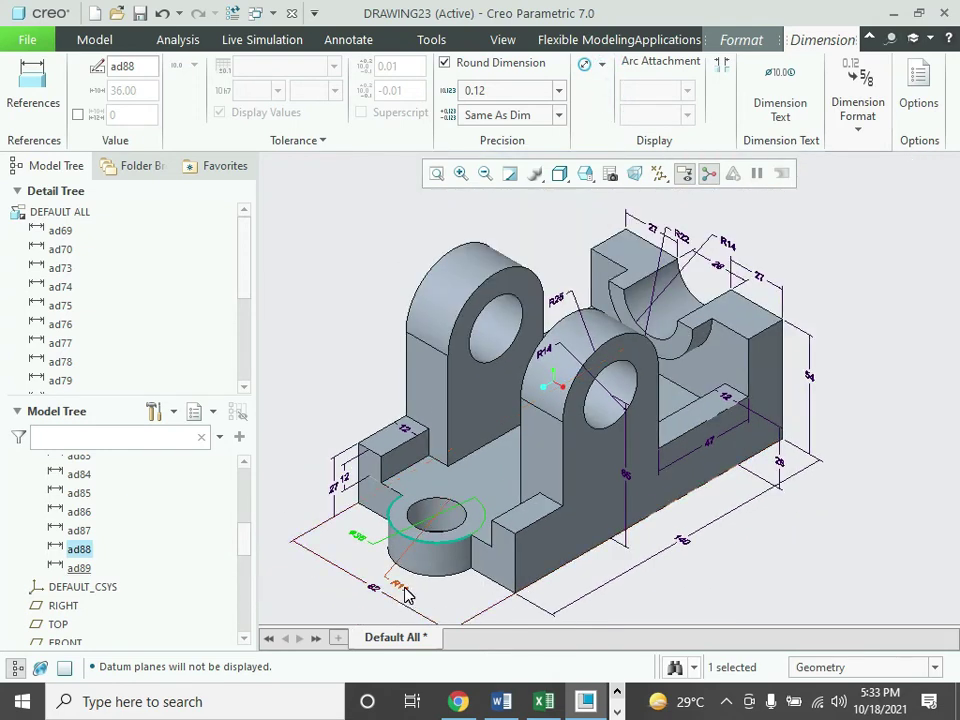
left_click(403, 587)
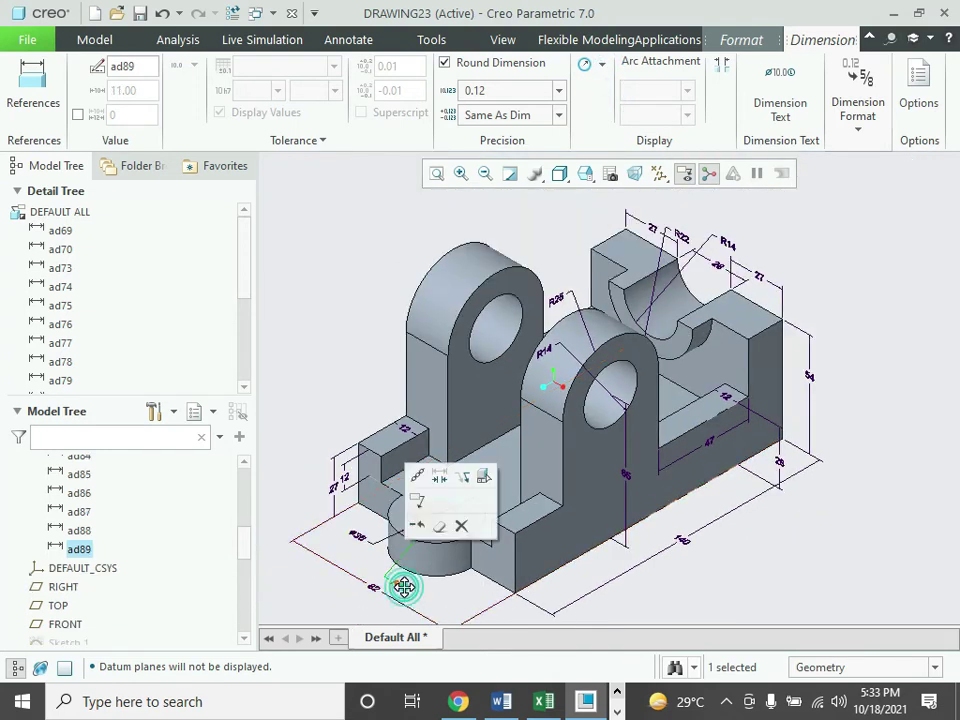
left_click(602, 65)
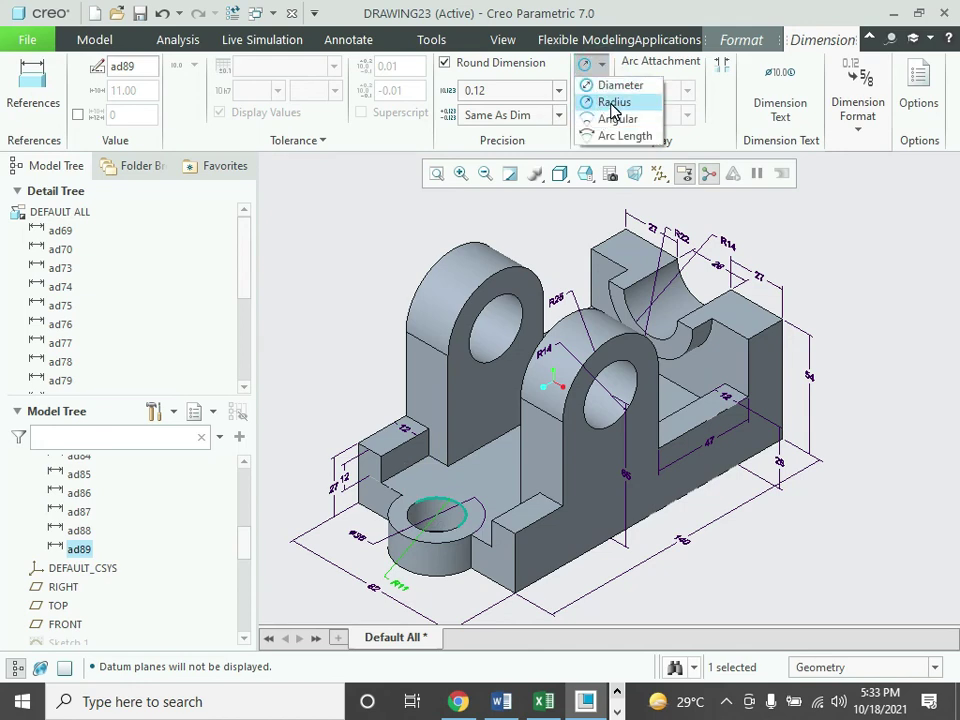
left_click(613, 103)
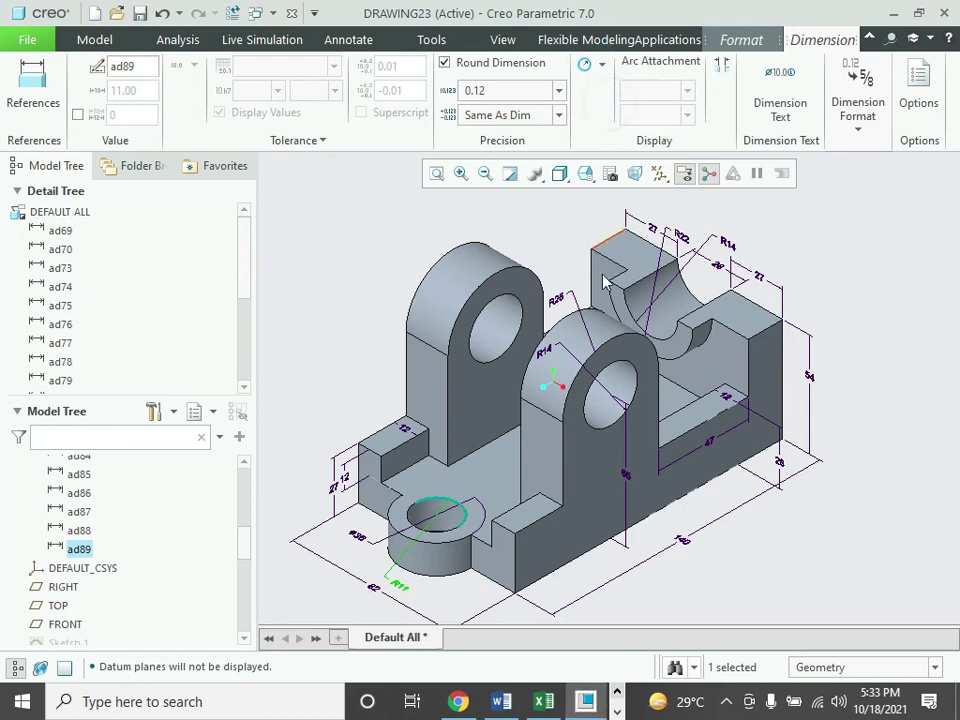
- Show the central lug's R25 as diameter Ø50 and review its Dimension Text and Format settings
left_click(546, 355)
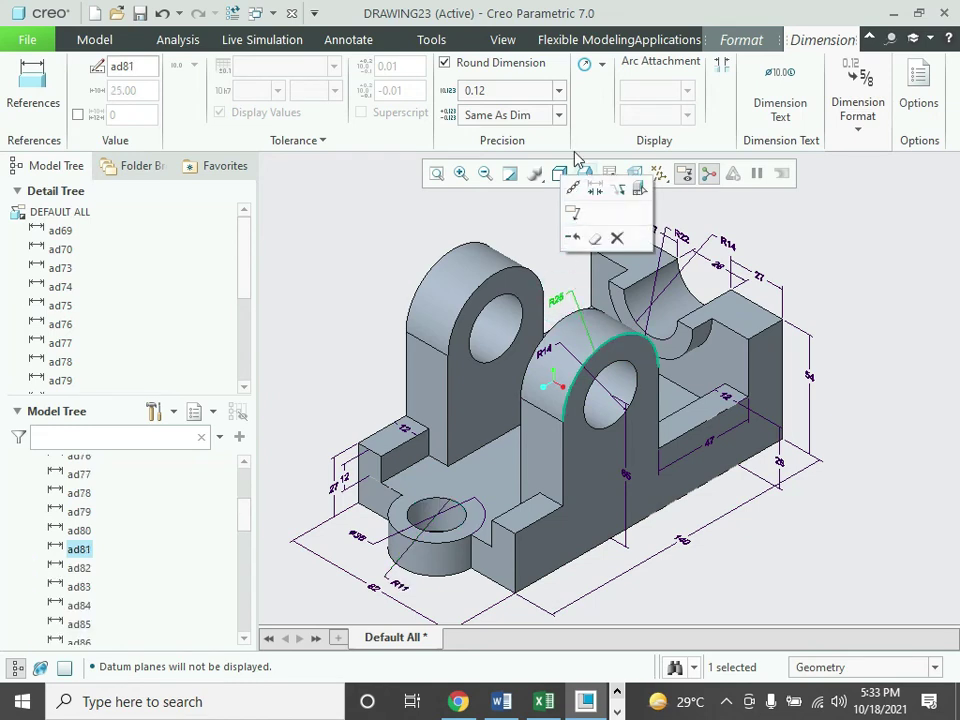
left_click(601, 64)
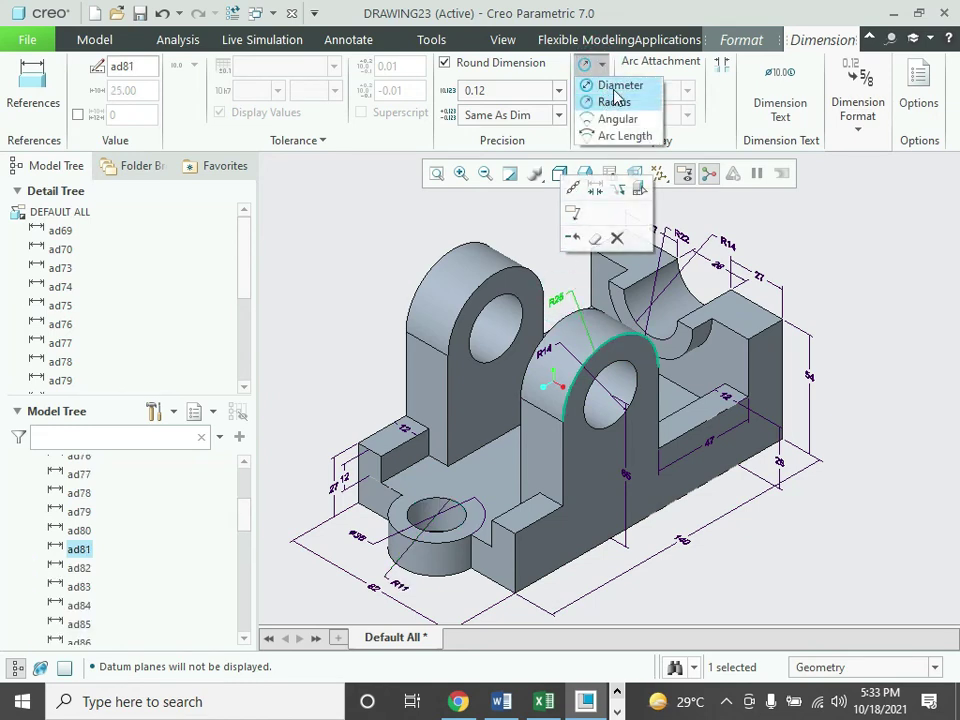
left_click(614, 88)
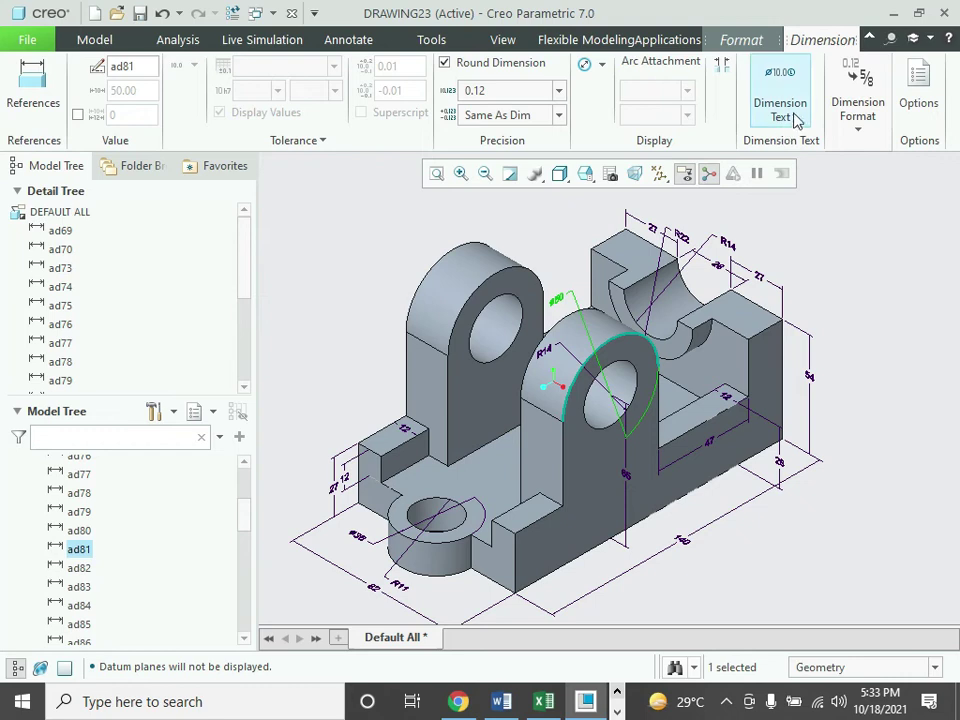
left_click(793, 80)
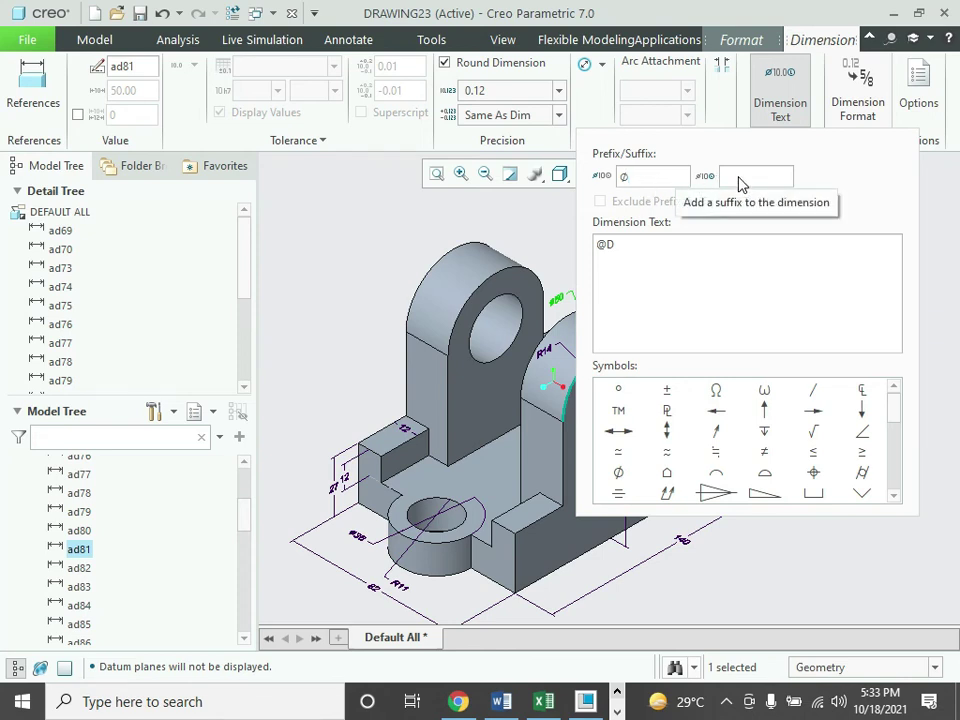
key("Escape")
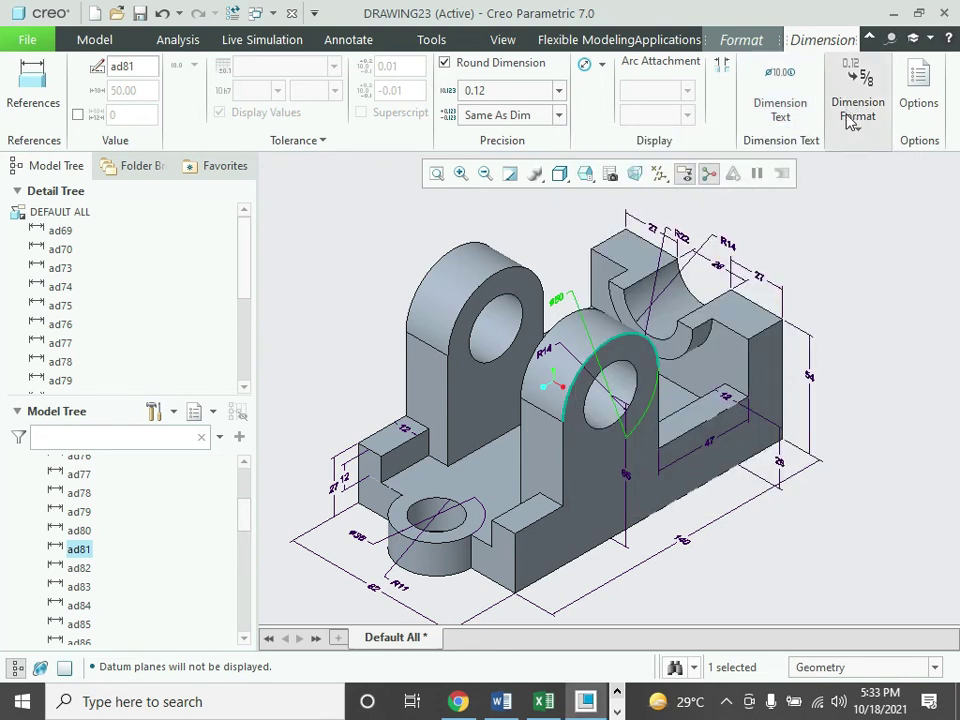
left_click(862, 137)
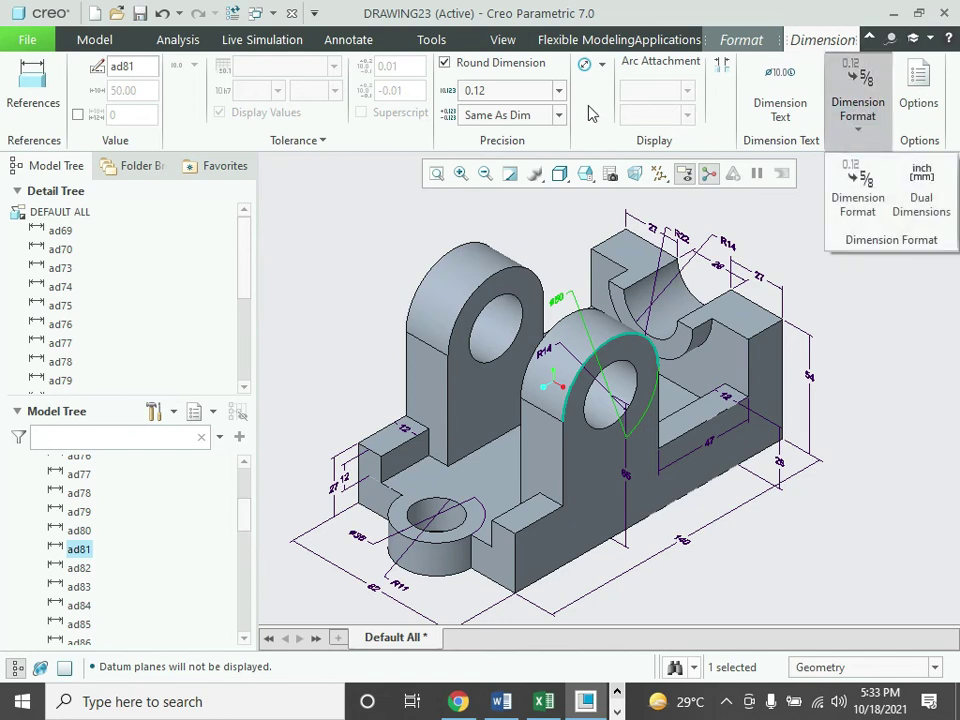
key("Escape")
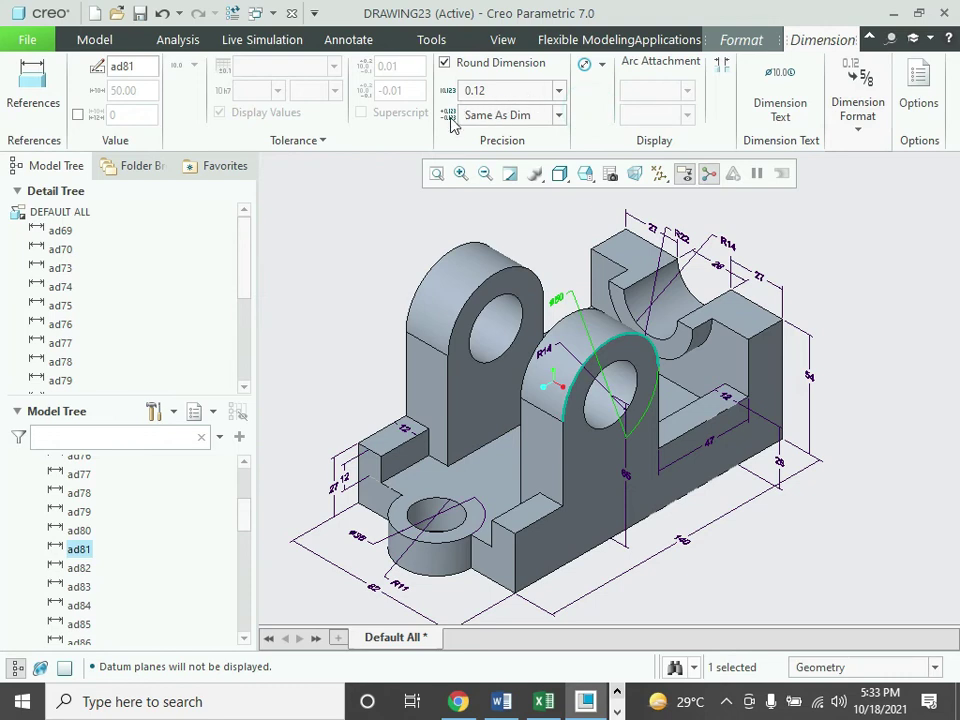
left_click(328, 224)
- Save the DRAWING23 model with Ctrl+S, confirming in the Save Object dialog
scroll(420, 355, "down", 2)
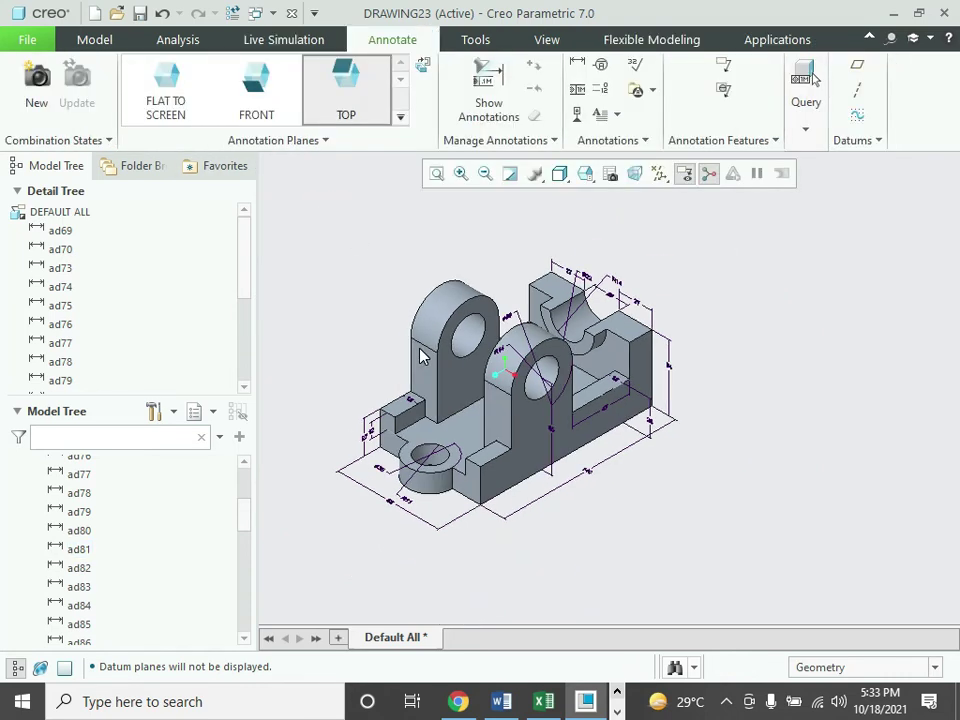
scroll(420, 355, "up", 2)
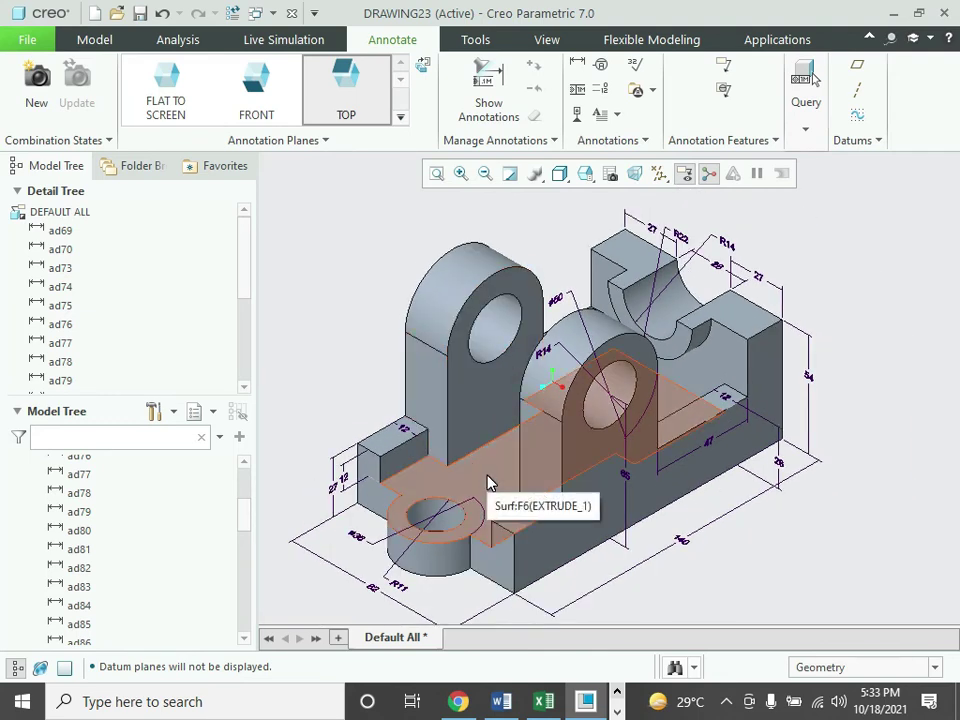
scroll(488, 482, "down", 2)
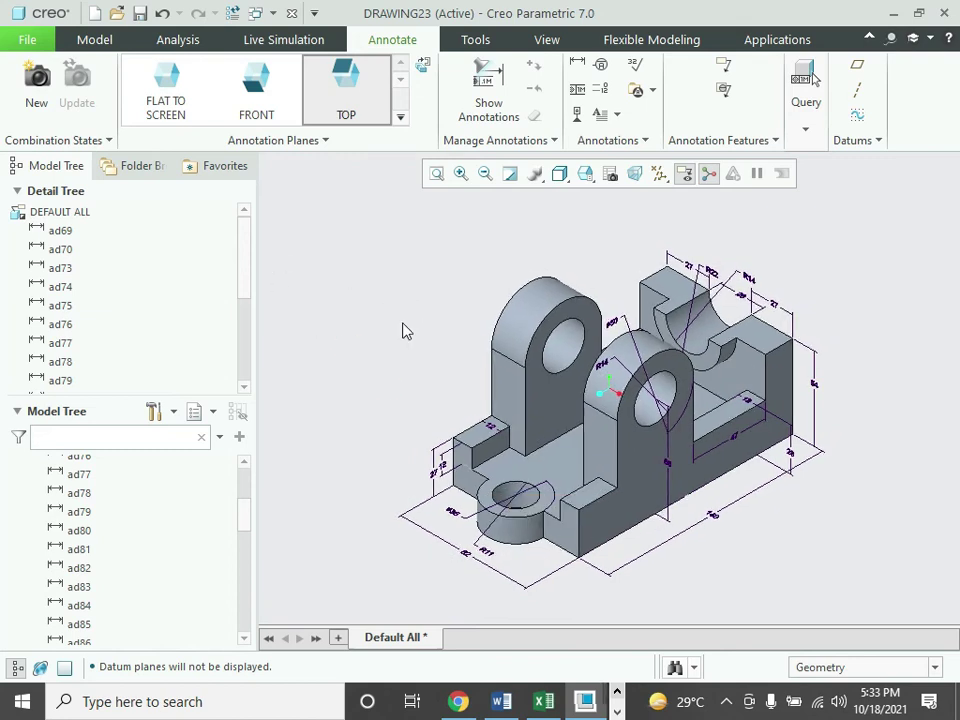
key("ctrl+s")
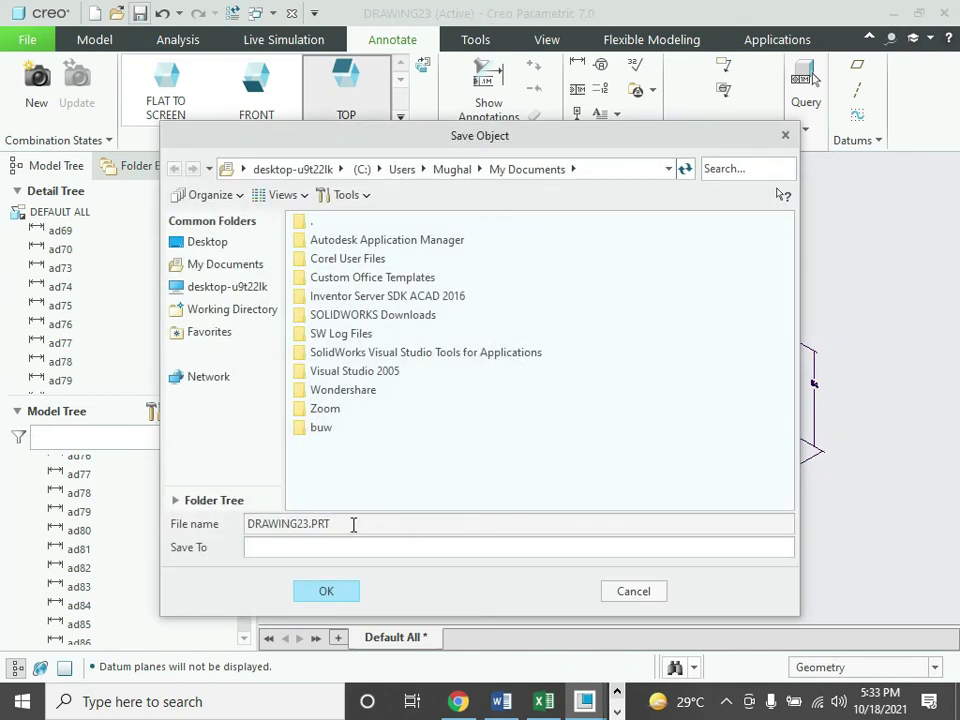
left_click(353, 524)
left_click(326, 591)
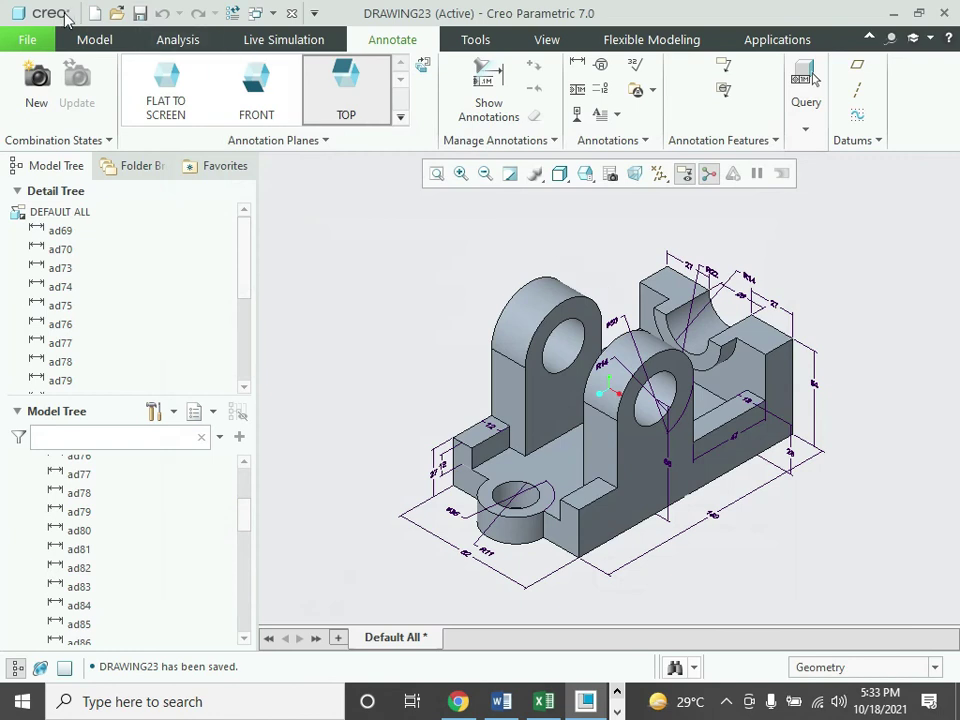
left_click(33, 40)
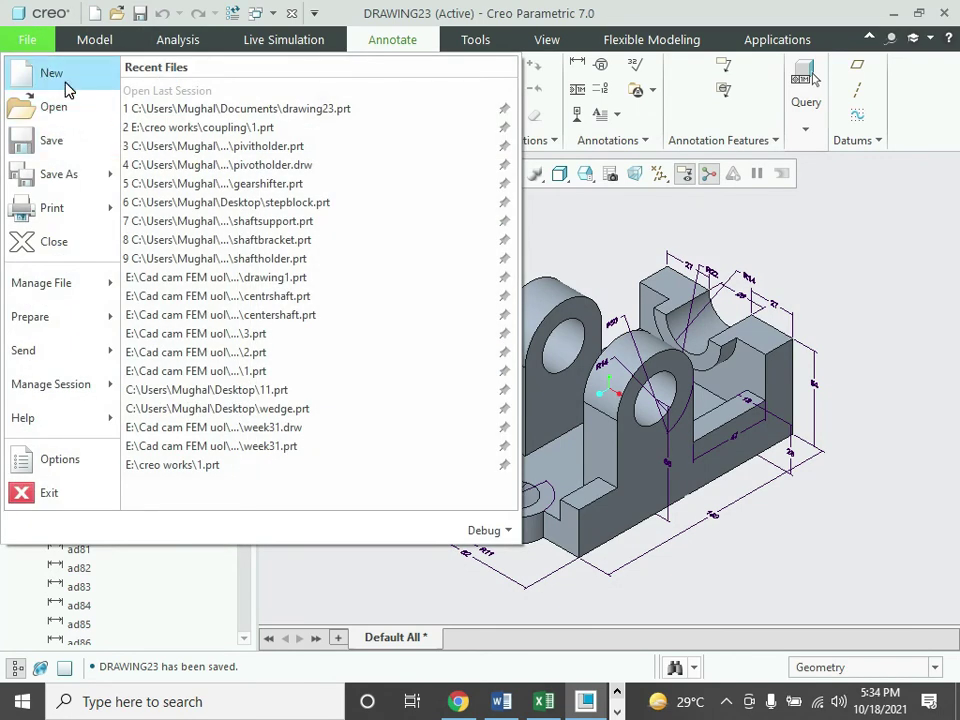
- Create drawing drawing23 of the bracket from the a4_drawing template, producing three standard views
left_click(52, 74)
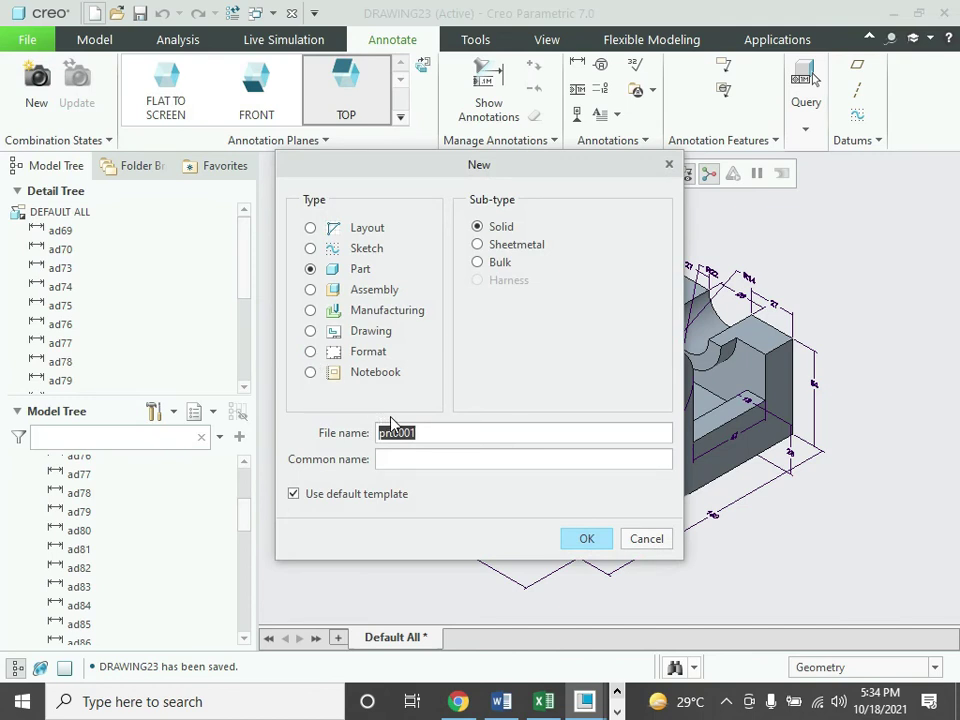
type("drawing23")
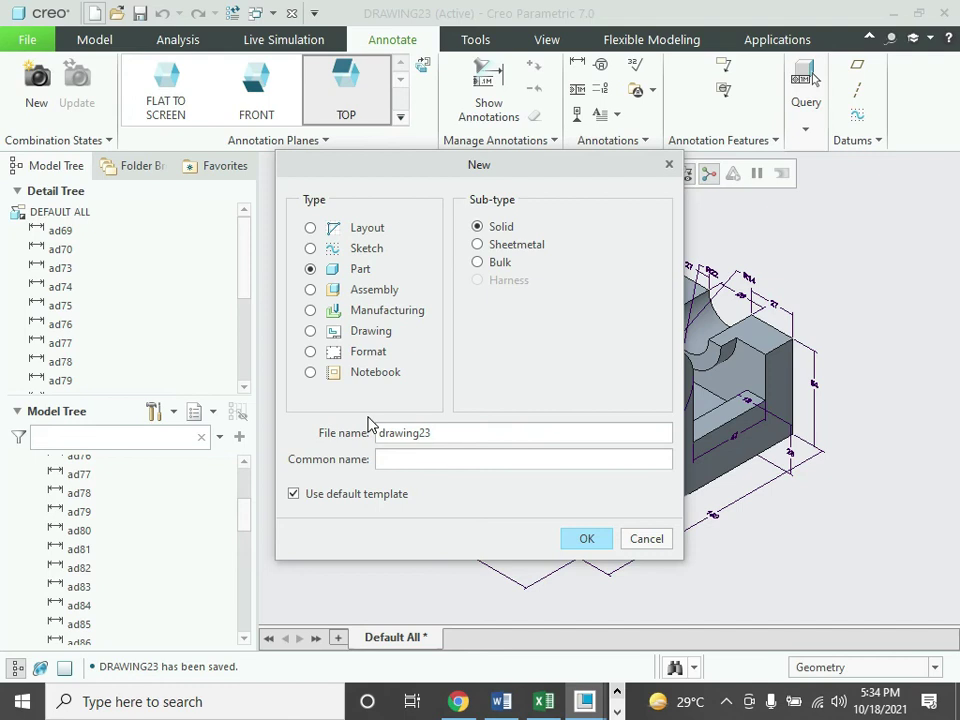
left_click(311, 331)
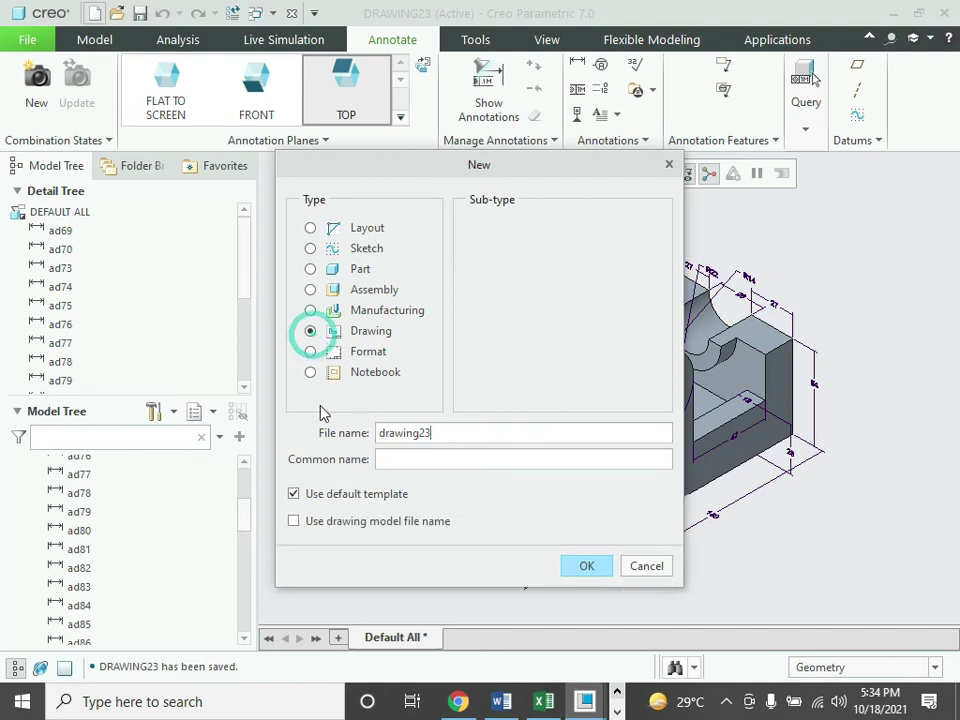
left_click(306, 494)
left_click(585, 566)
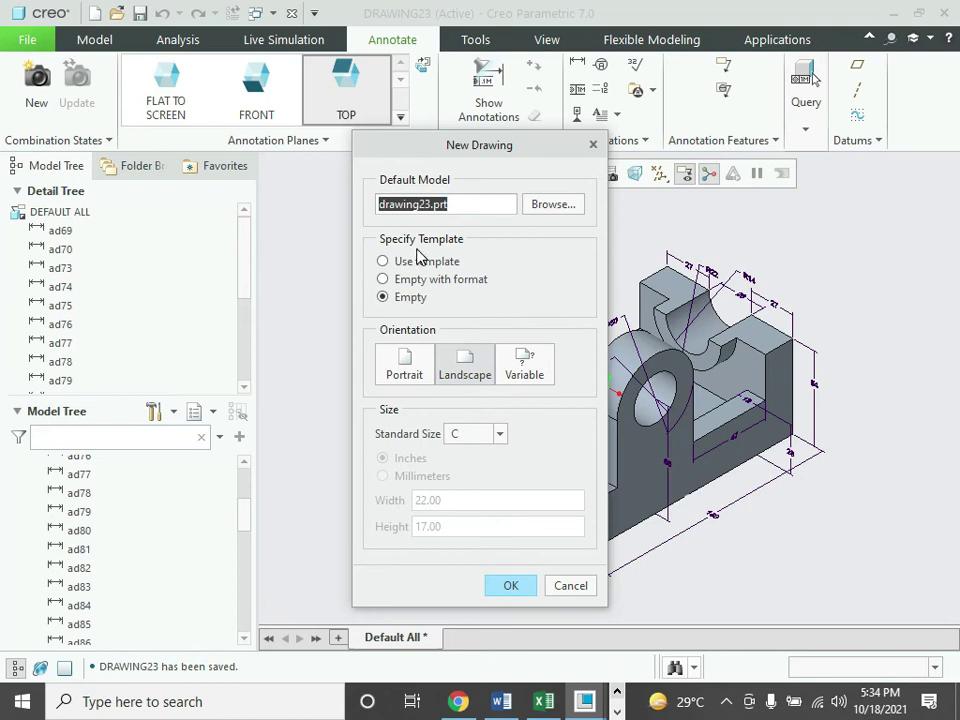
left_click(419, 260)
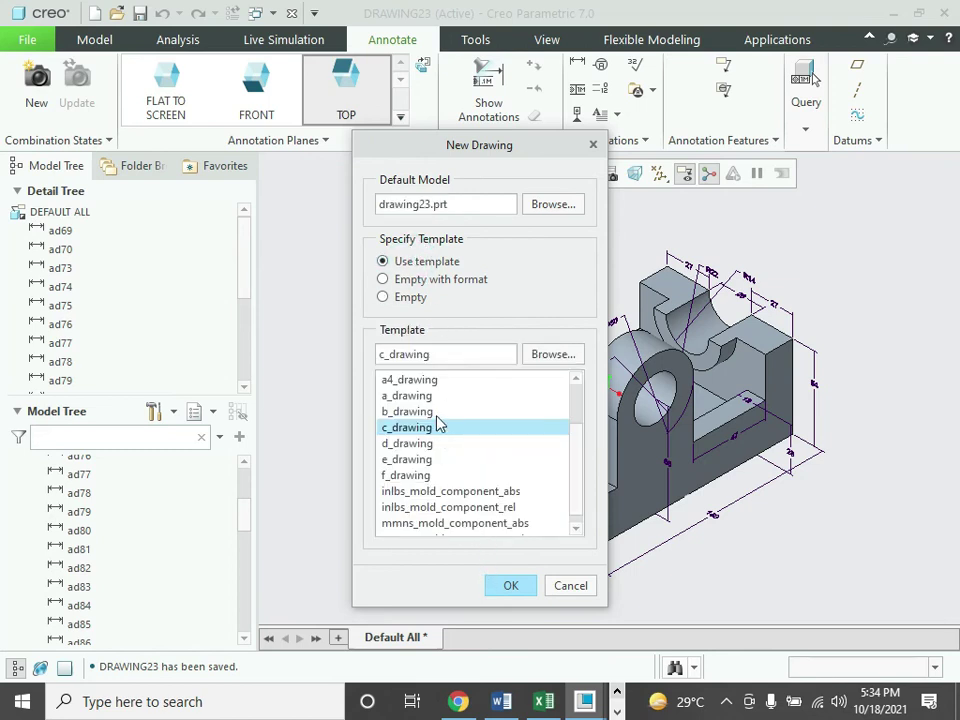
left_click(428, 381)
left_click(508, 590)
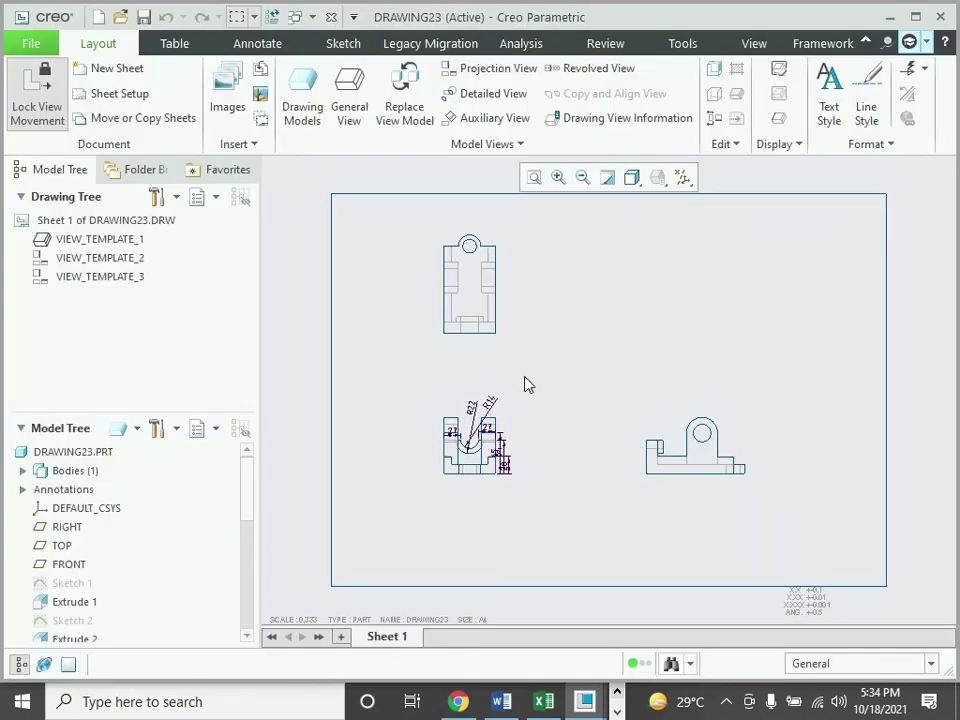
scroll(518, 375, "up", 2)
scroll(461, 478, "up", 1)
scroll(490, 481, "up", 1)
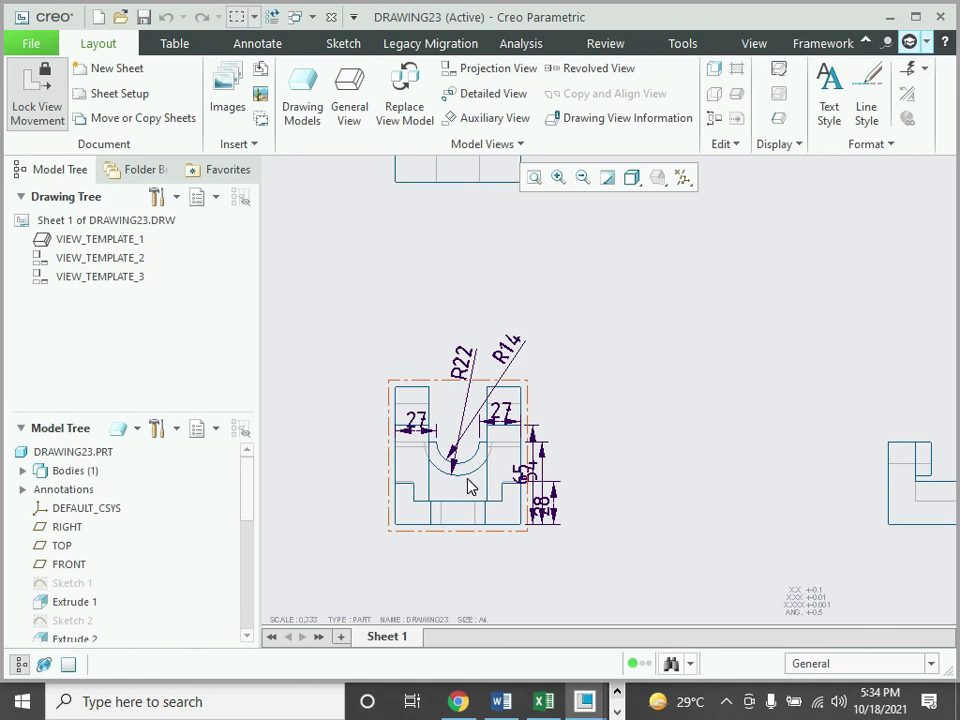
scroll(470, 486, "down", 2)
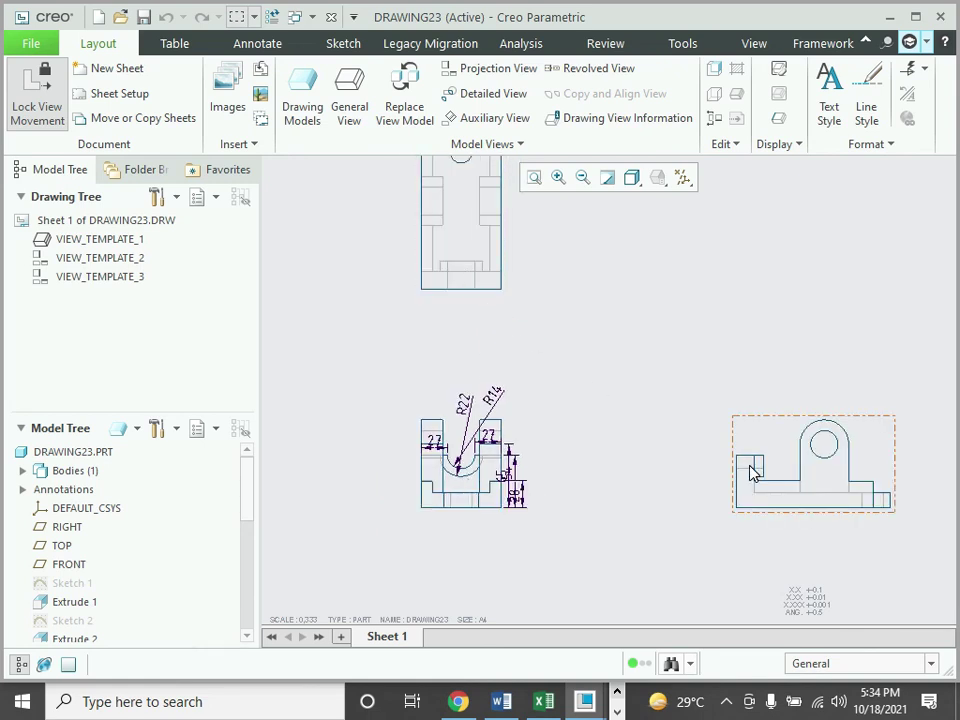
scroll(752, 473, "down", 2)
scroll(735, 393, "up", 2)
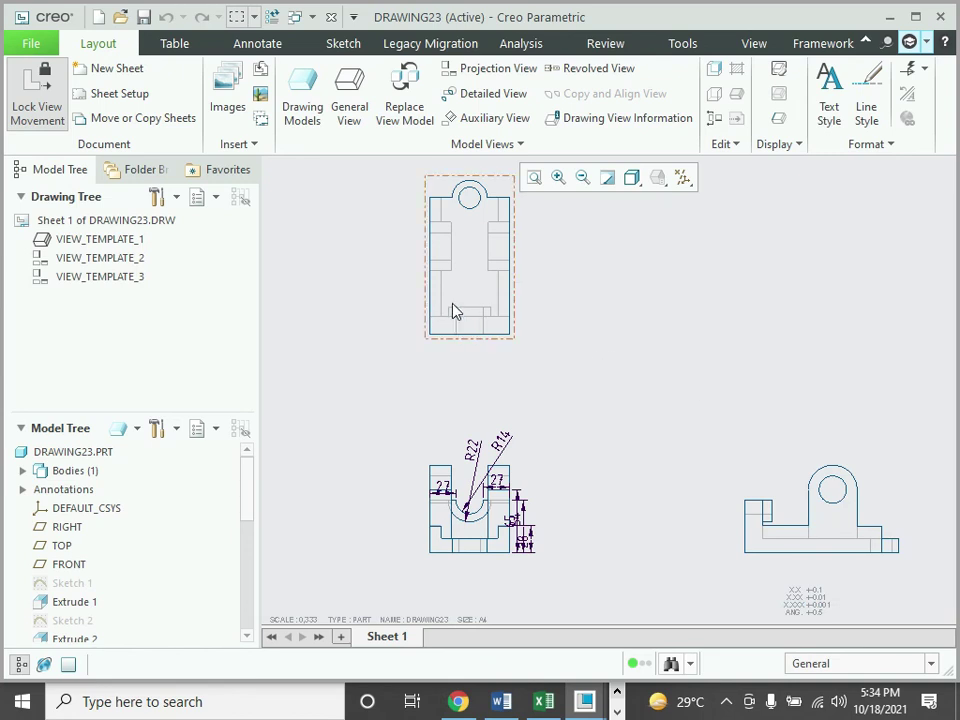
- Place an isometric general view, new_view_4, at the sheet's upper right
left_click(345, 103)
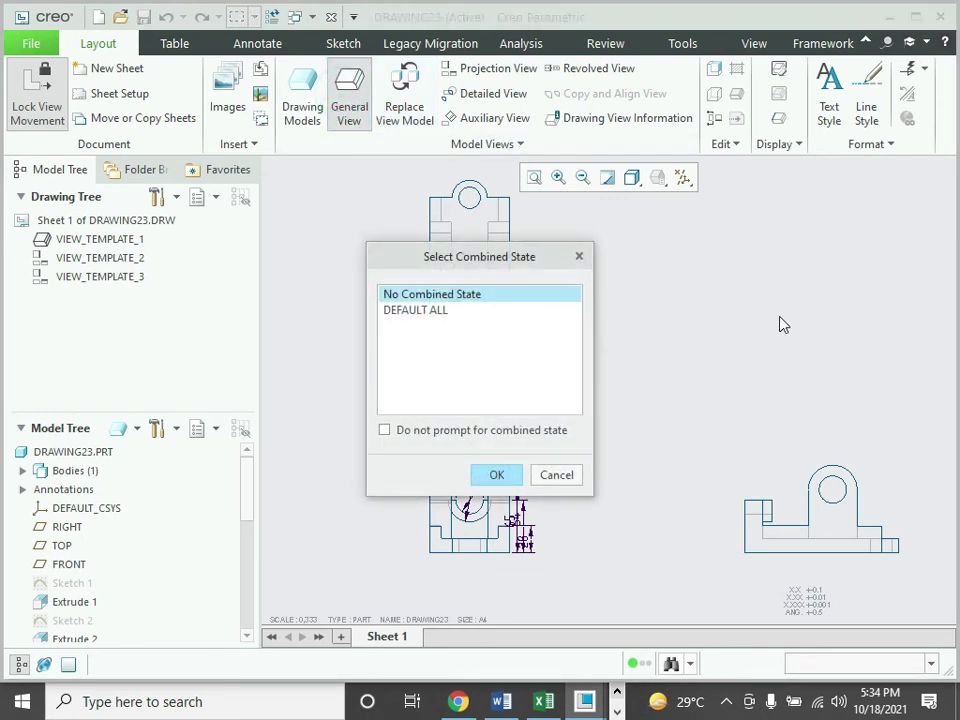
left_click(486, 478)
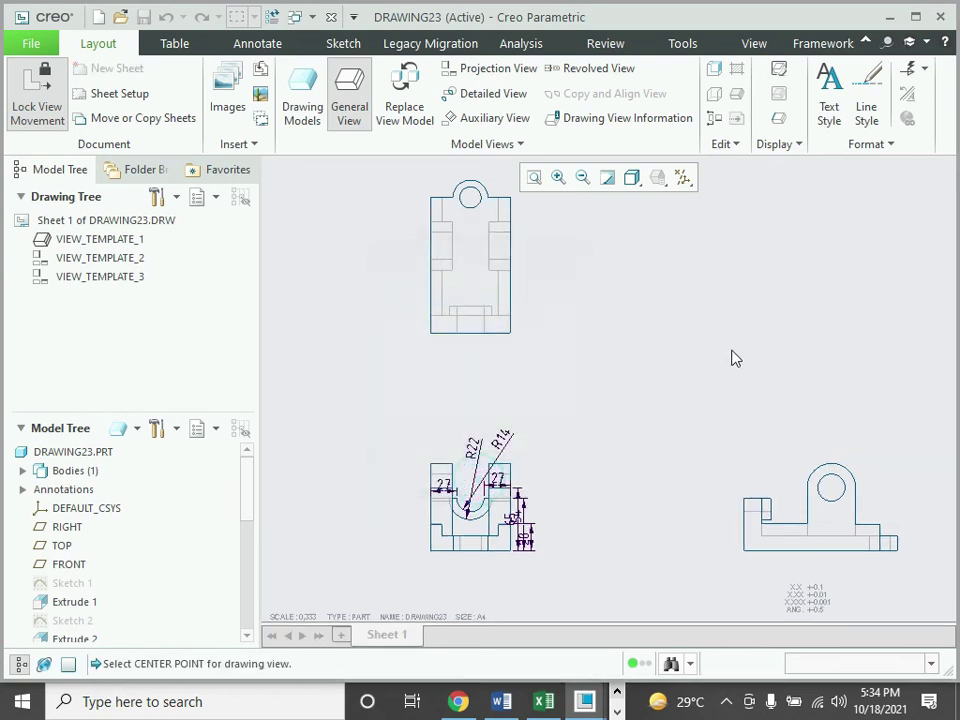
left_click(777, 292)
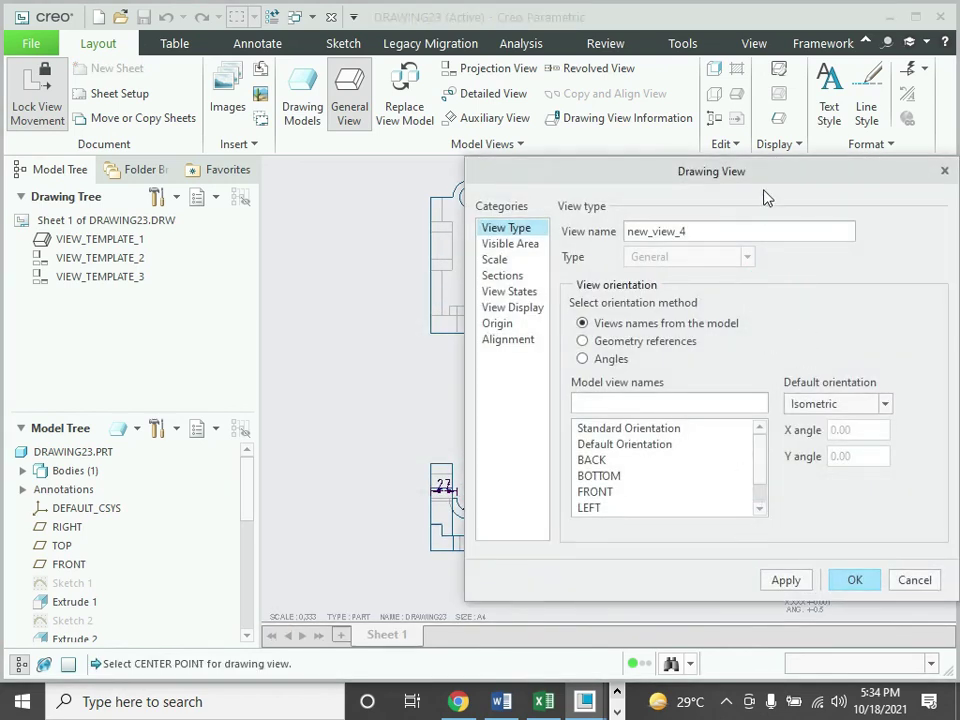
left_click_drag(765, 197, 350, 292)
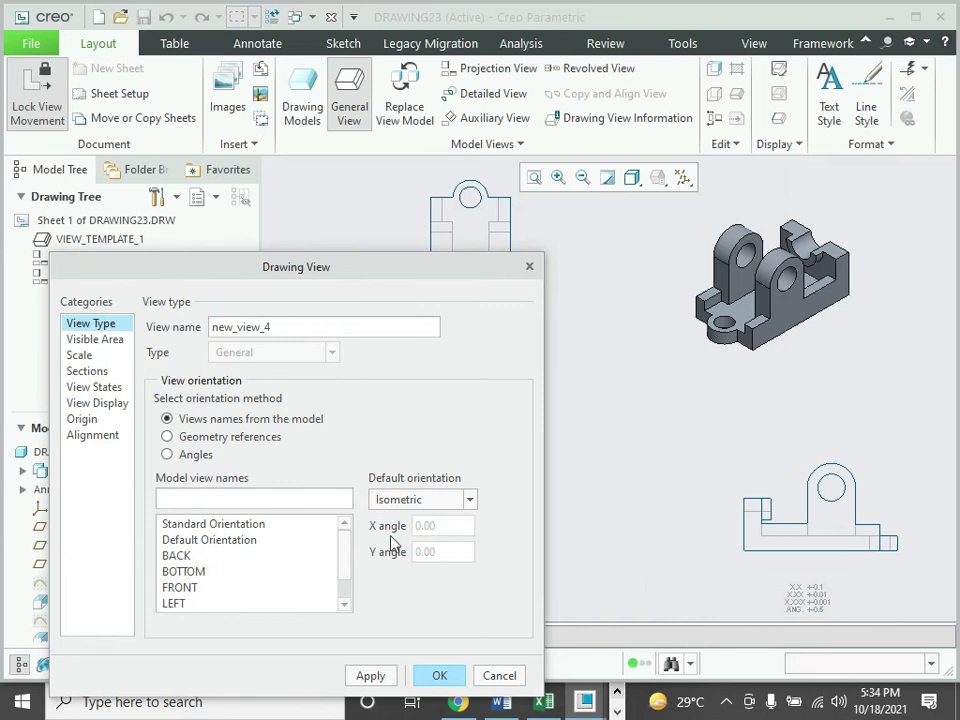
left_click(368, 678)
left_click(448, 677)
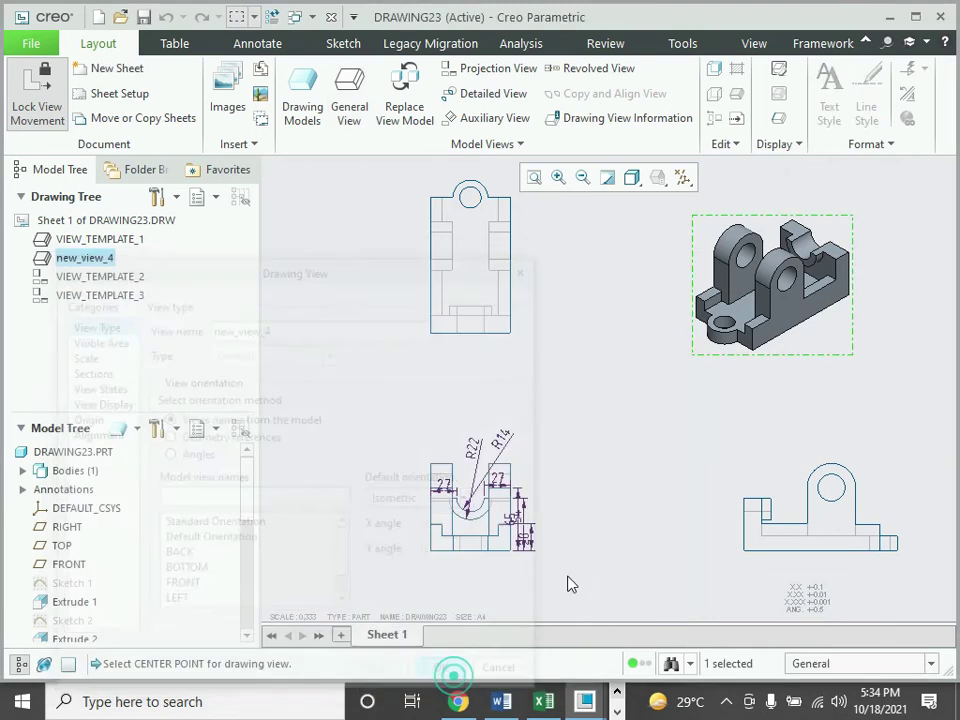
scroll(760, 430, "up", 2)
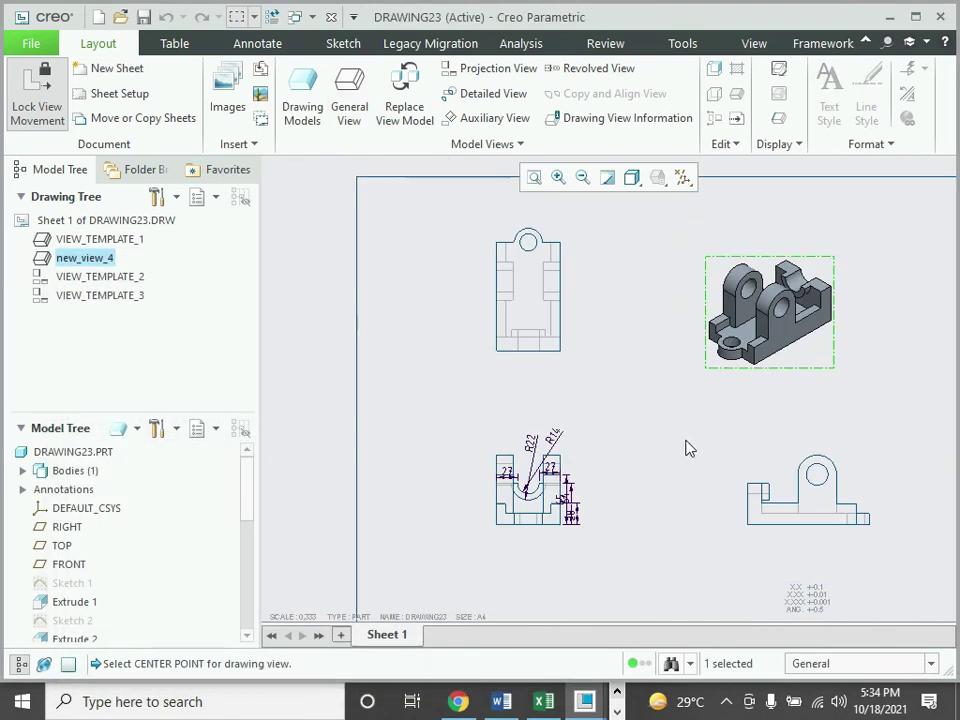
middle_click_drag(686, 448, 636, 440)
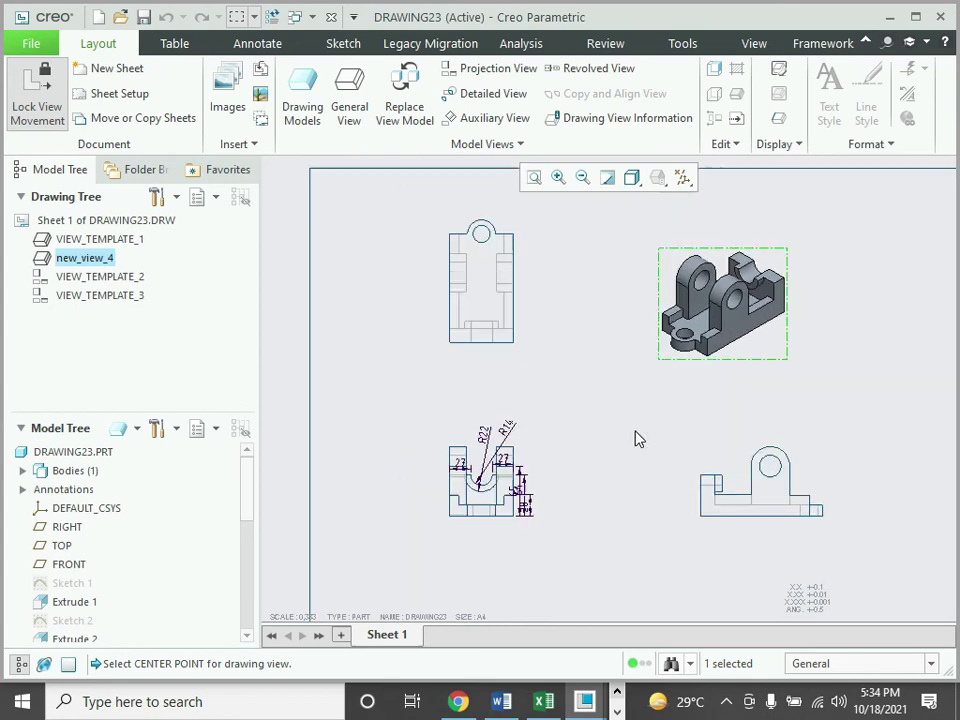
scroll(638, 438, "up", 1)
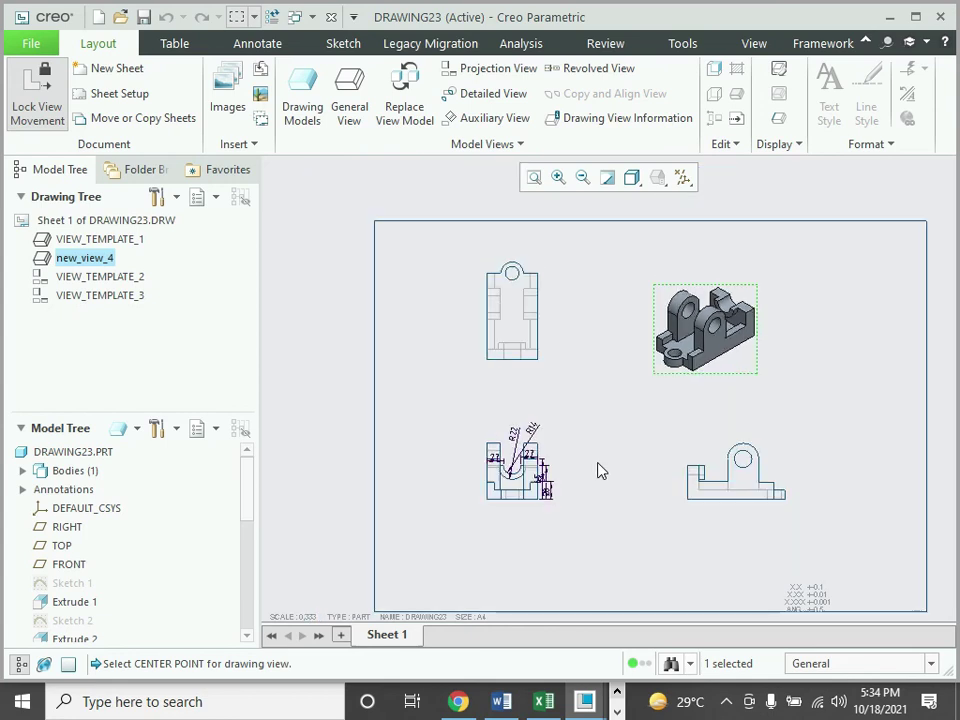
- Change the sheet scale from 0.333 to 0.600
double_click(304, 617)
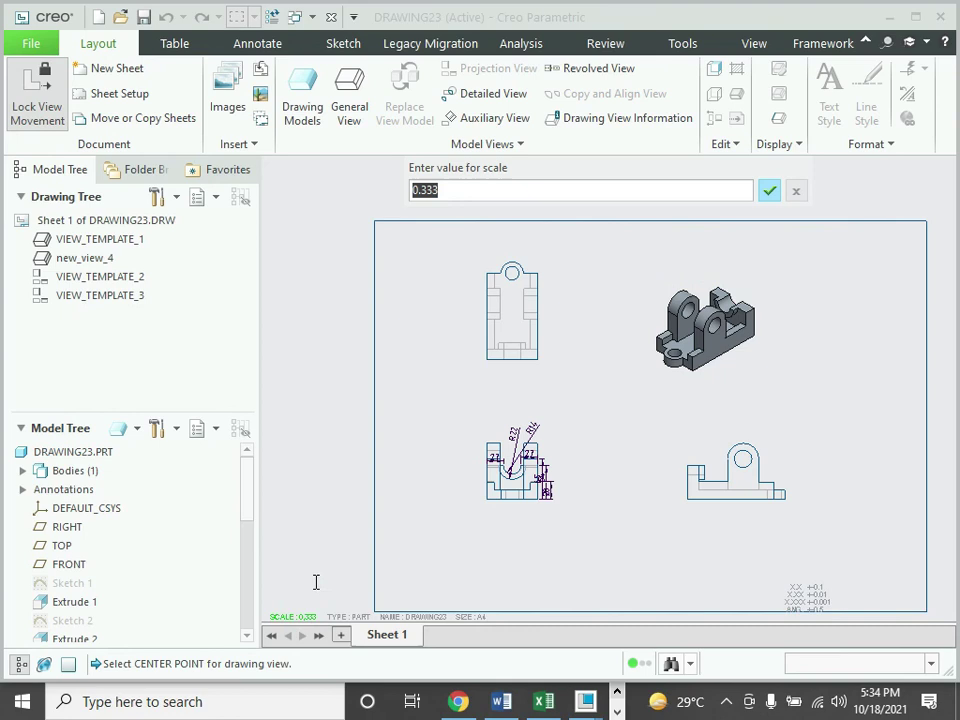
key("BackSpace")
key("Return")
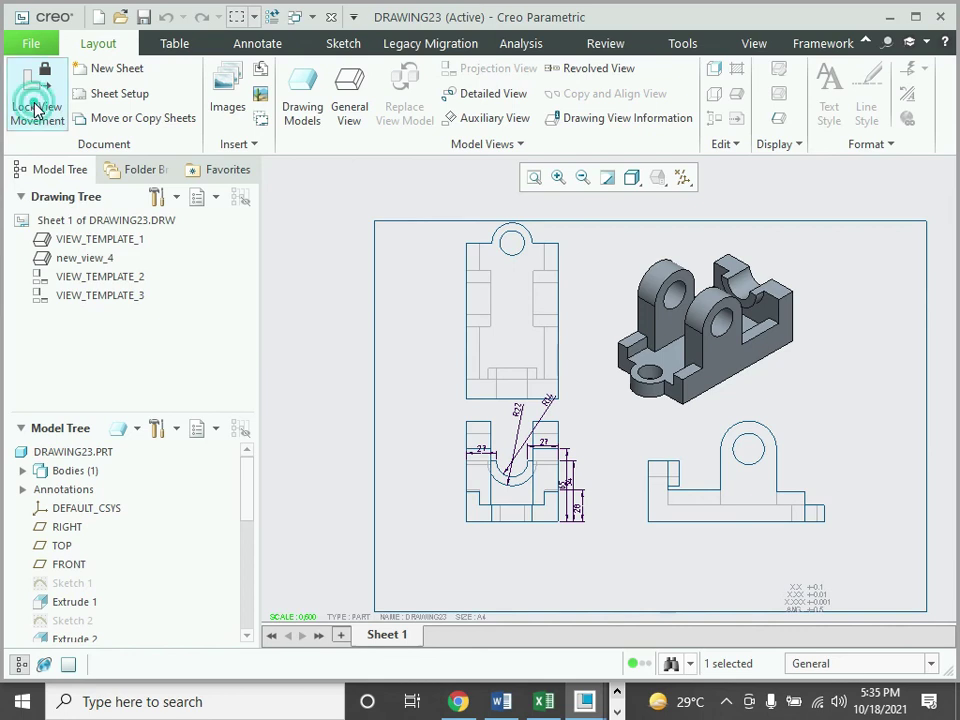
- Turn off Lock View Movement so the drawing views can be dragged
left_click(323, 347)
left_click(40, 100)
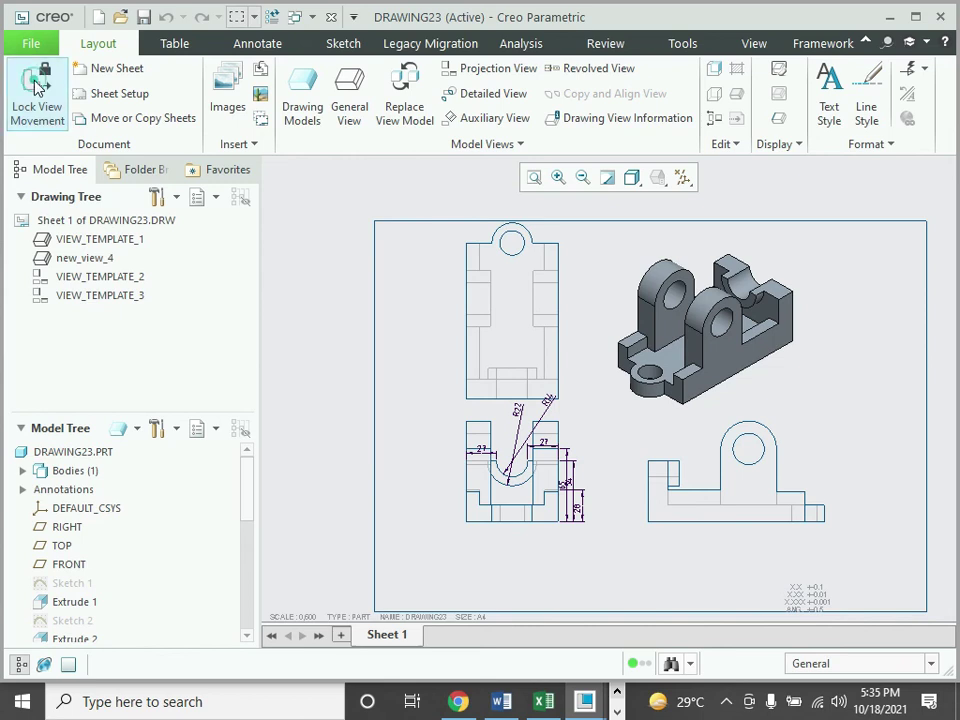
left_click(26, 62)
- Shift the lower-right view and the isometric view further right on the sheet
left_click(490, 370)
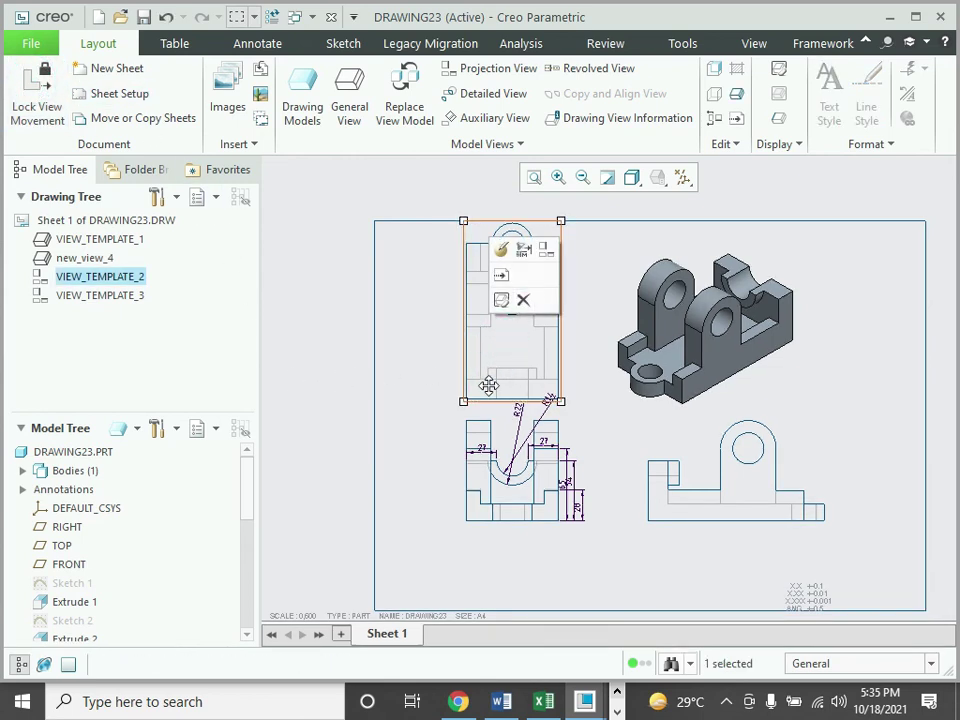
left_click(516, 482)
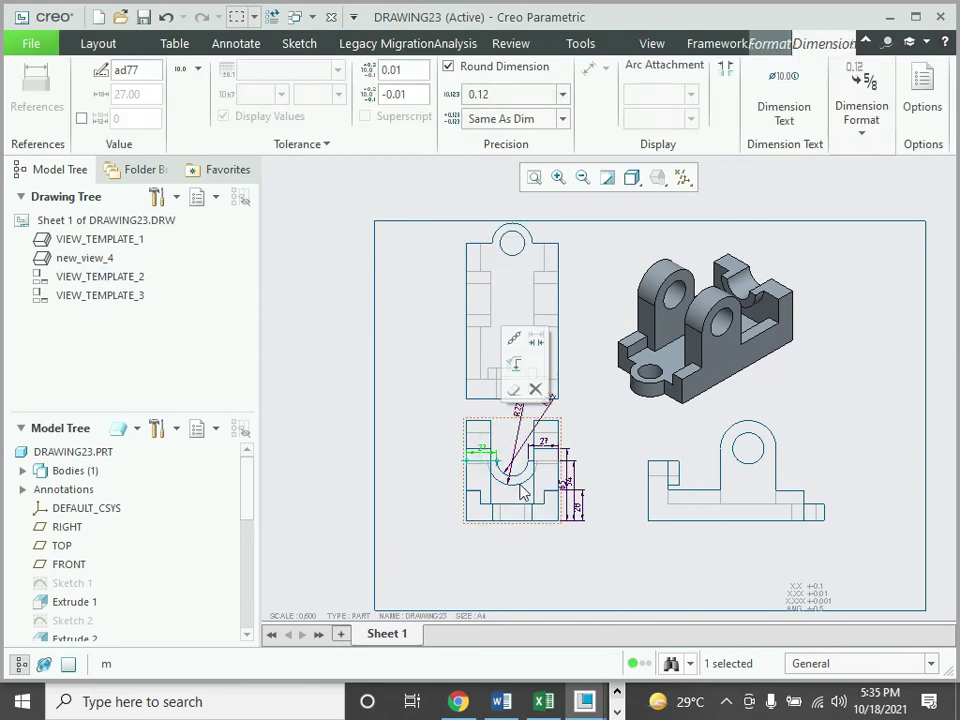
left_click(608, 525)
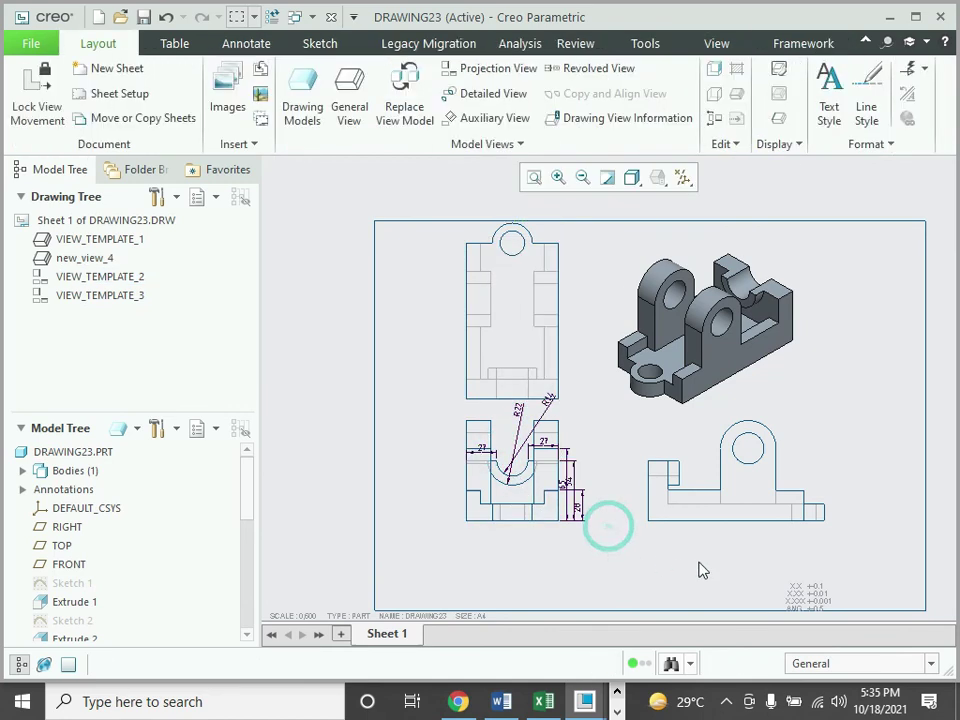
left_click(739, 506)
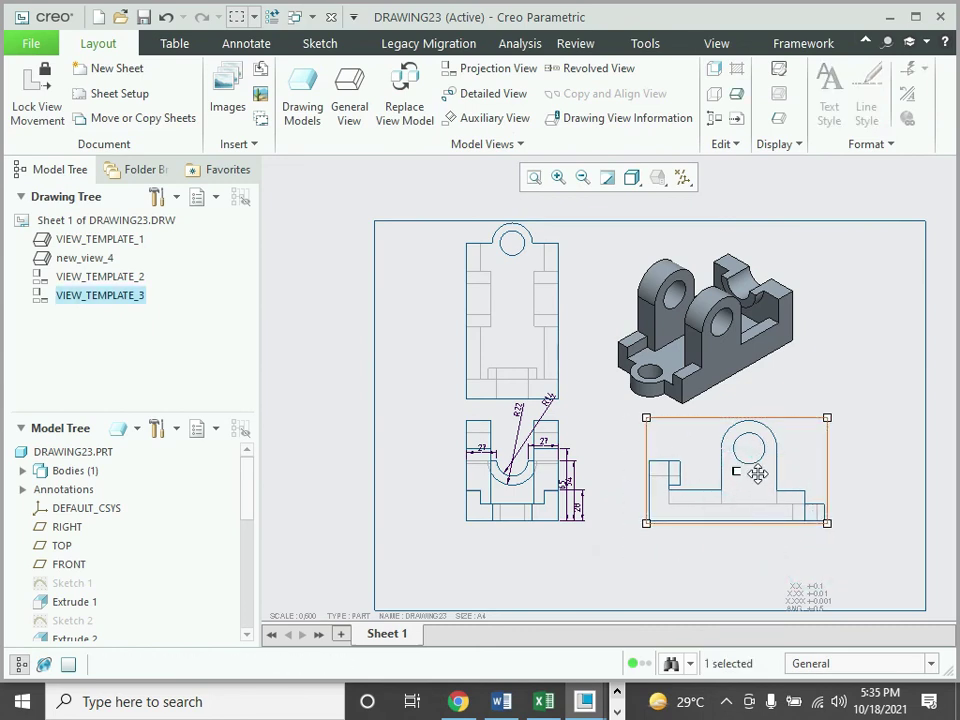
left_click_drag(740, 472, 795, 472)
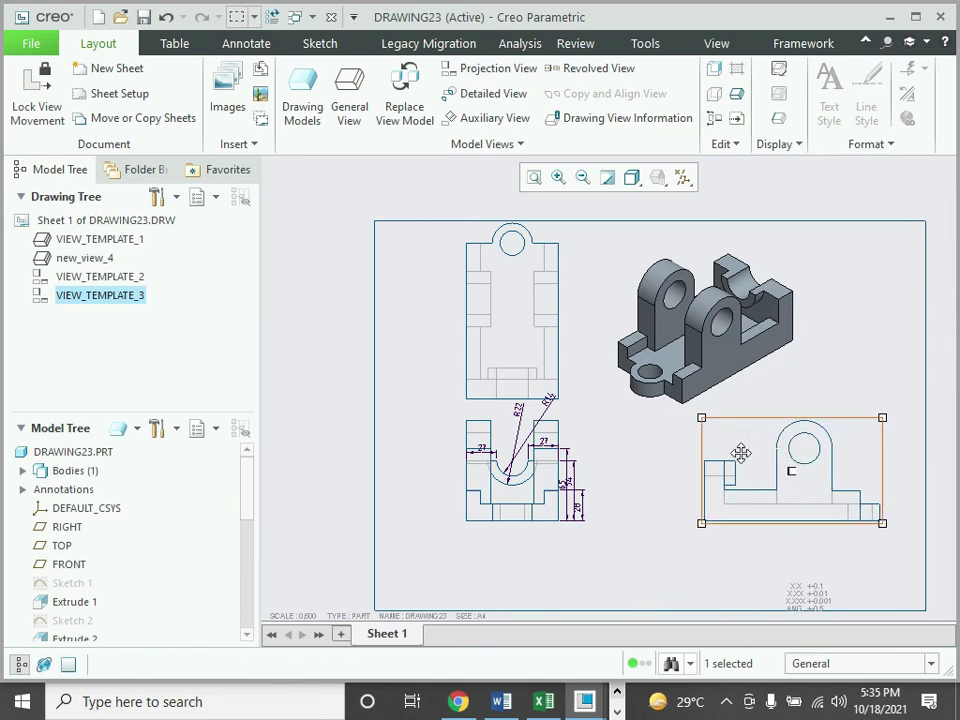
left_click(706, 344)
left_click_drag(704, 328, 772, 328)
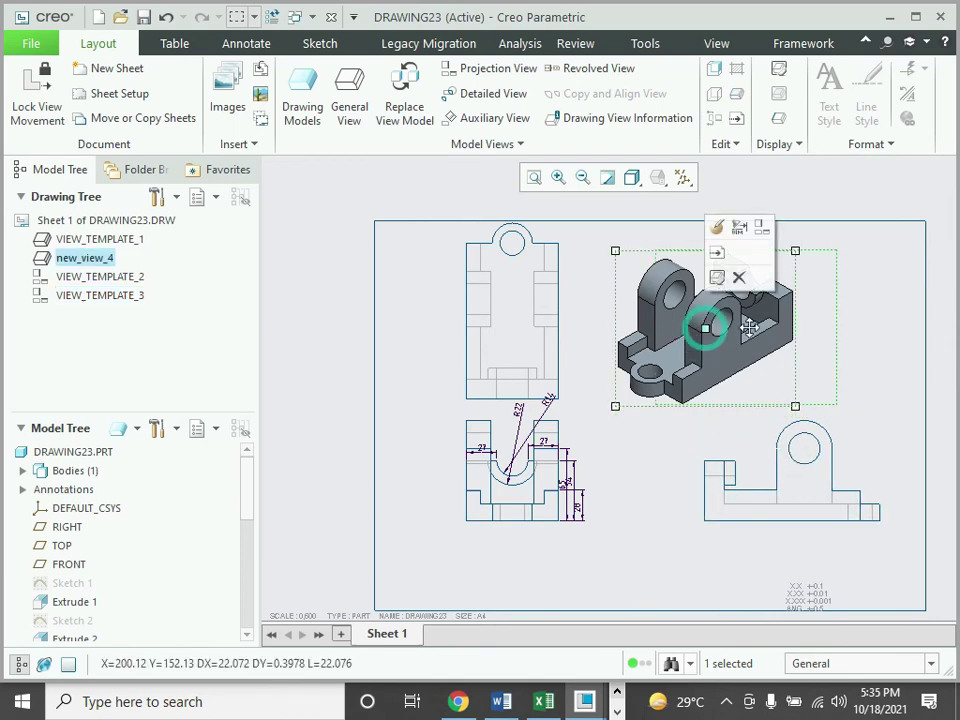
- Move the lower-left view lower and the top view down slightly, then bring up Annotate
left_click(540, 476)
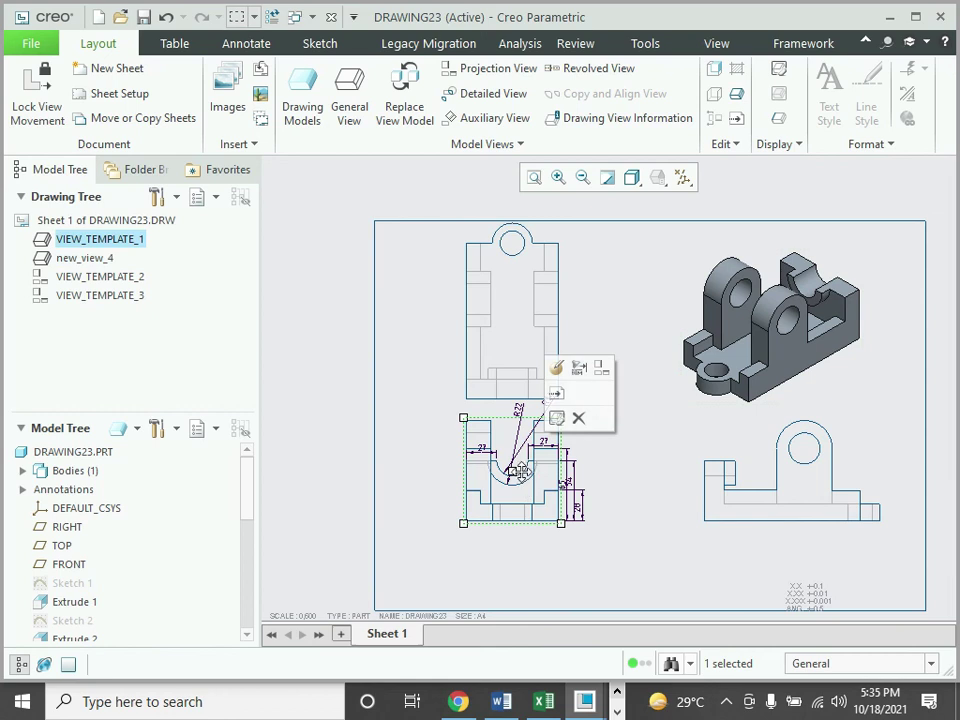
left_click_drag(512, 470, 510, 514)
left_click(516, 328)
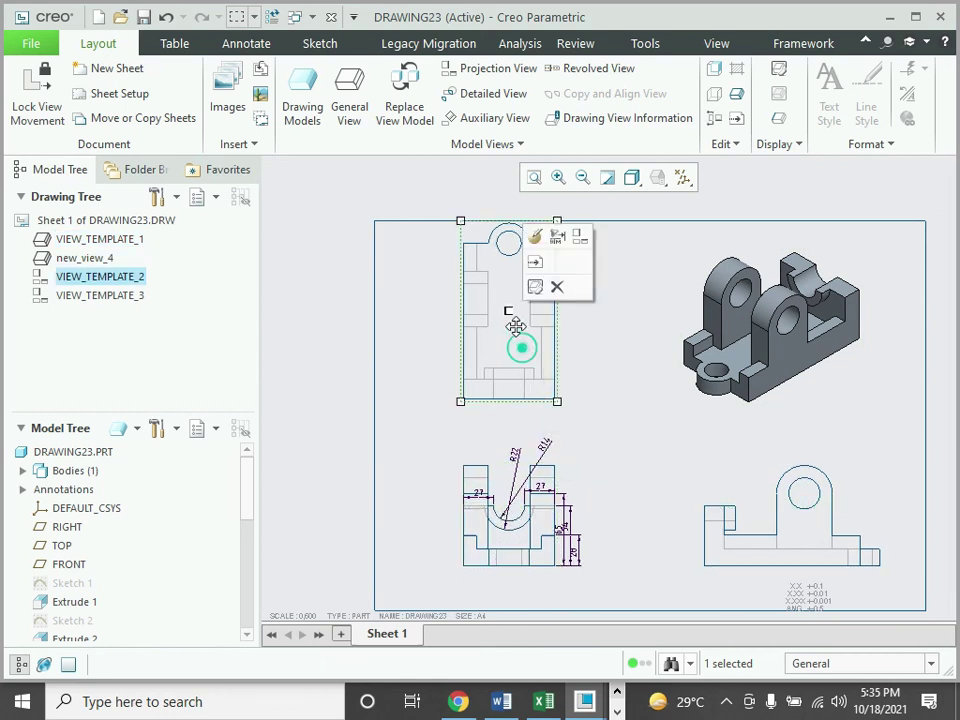
left_click_drag(510, 309, 510, 334)
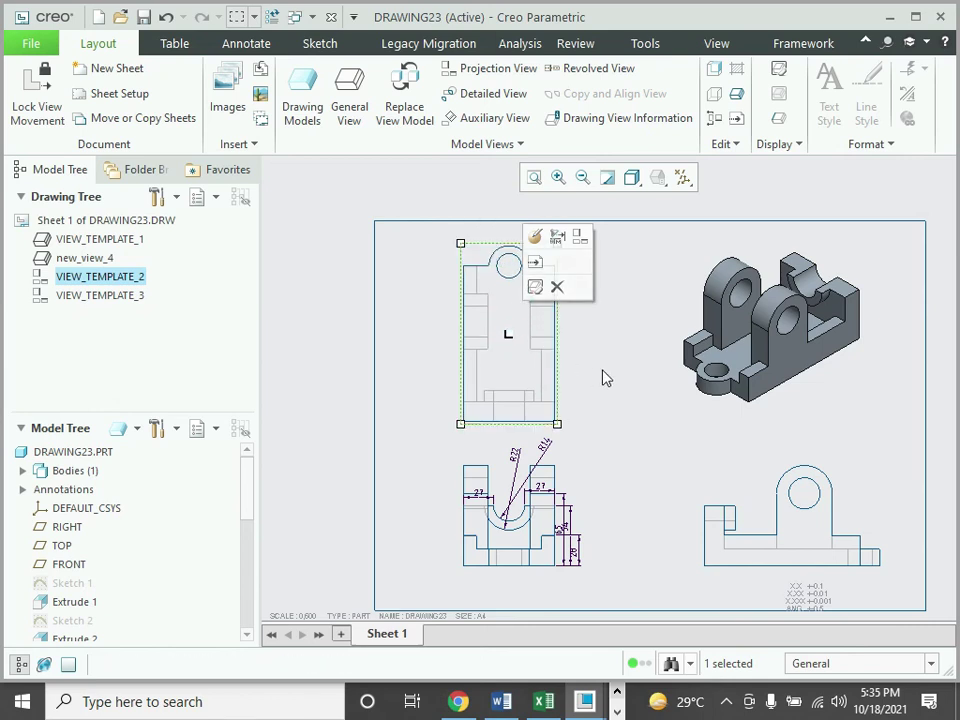
left_click(610, 368)
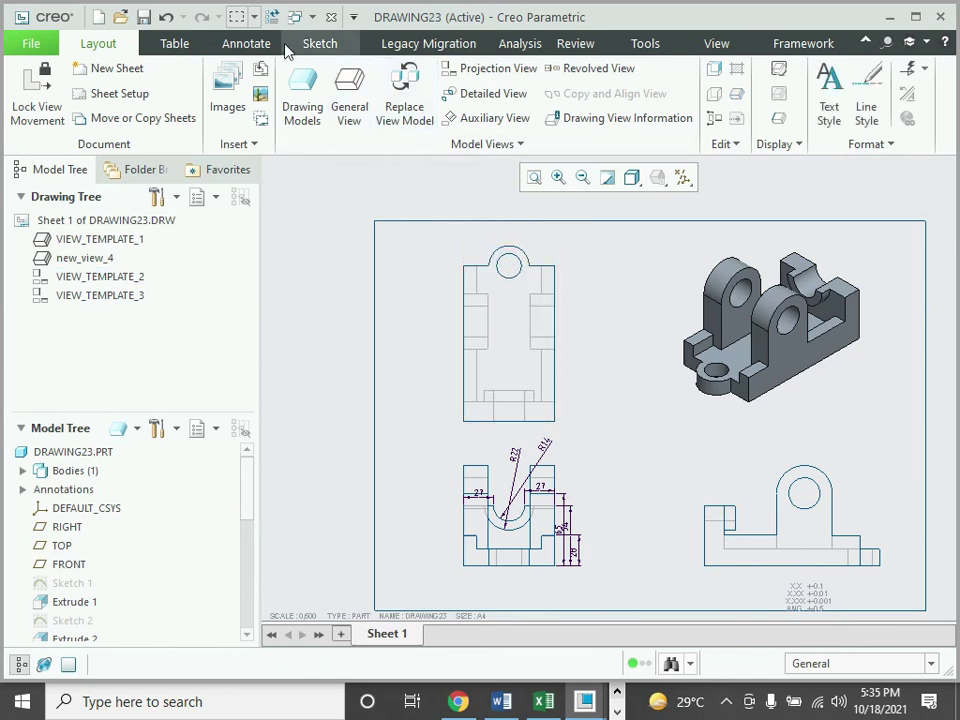
left_click(252, 47)
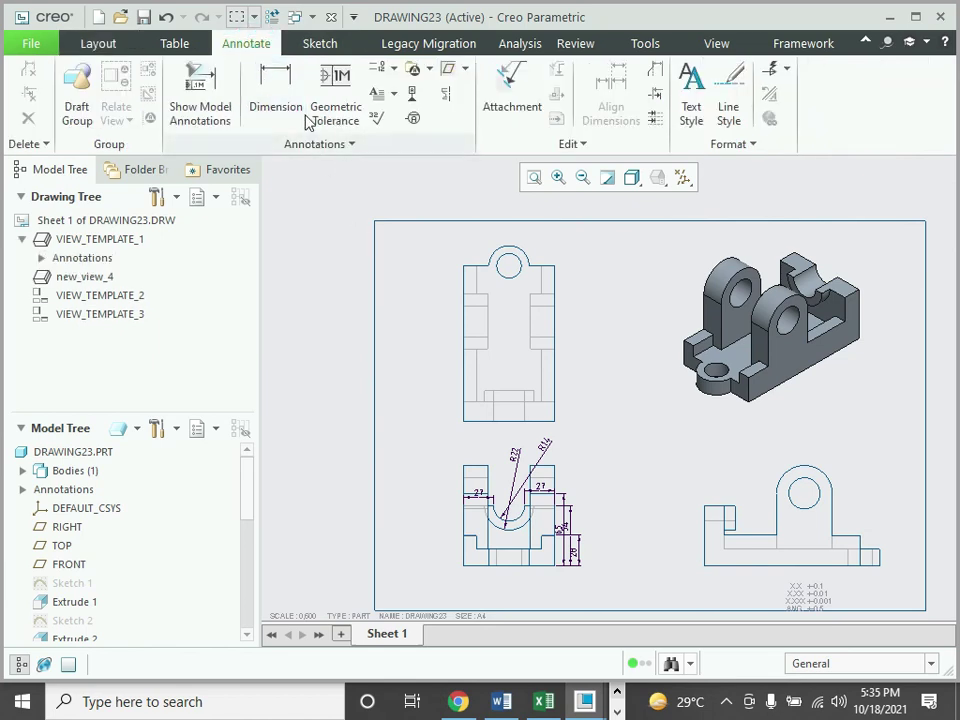
- Add radius dimensions to the top arc and the hole circle in the top view
left_click(276, 95)
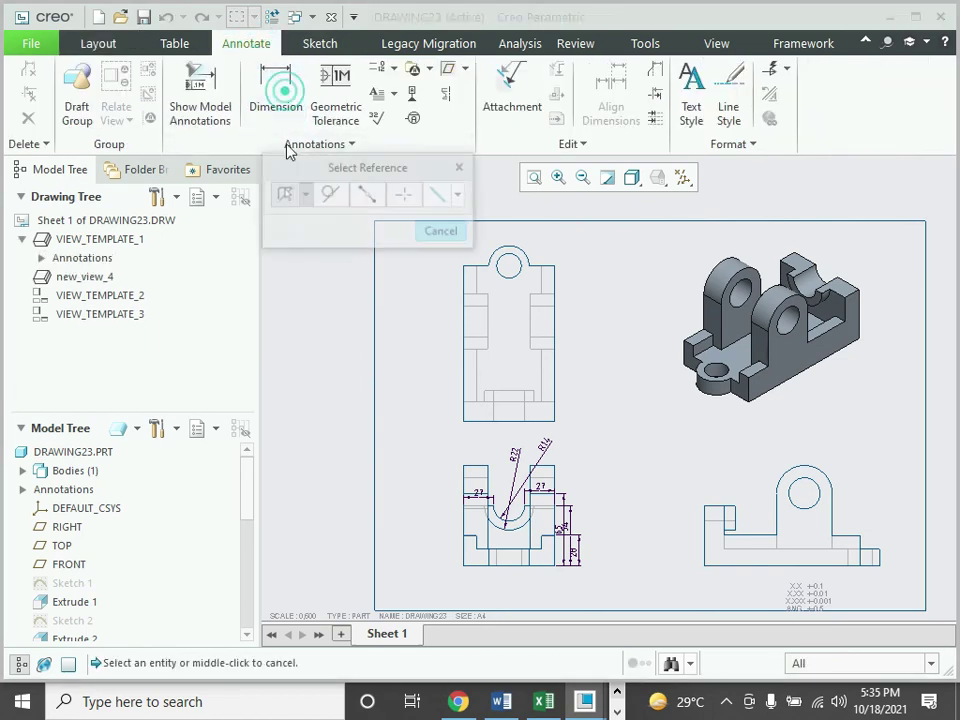
left_click(463, 300)
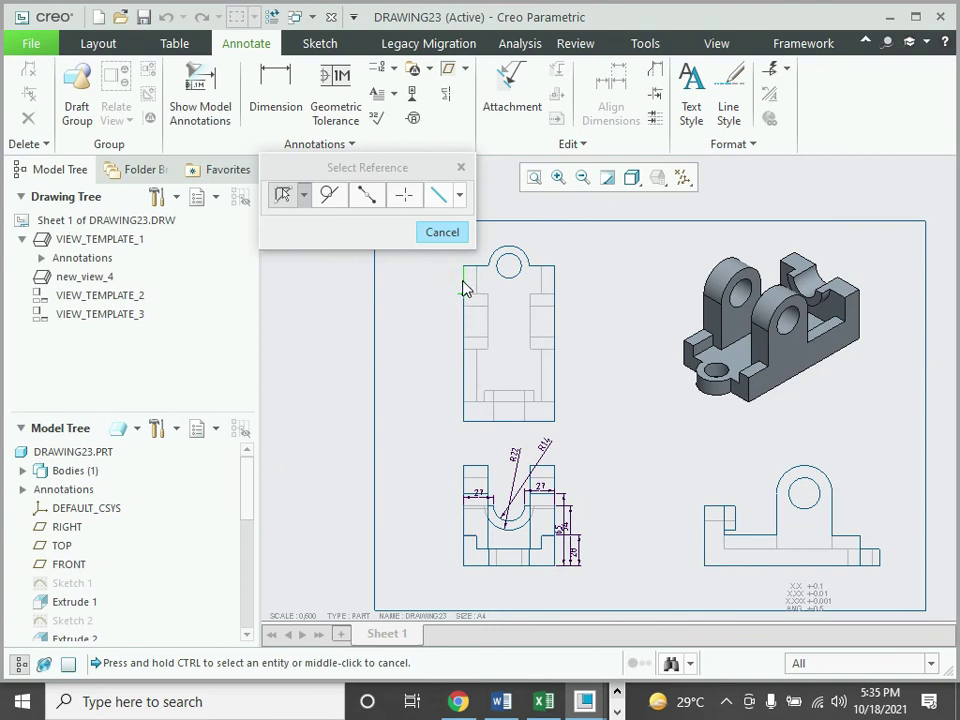
left_click(443, 233)
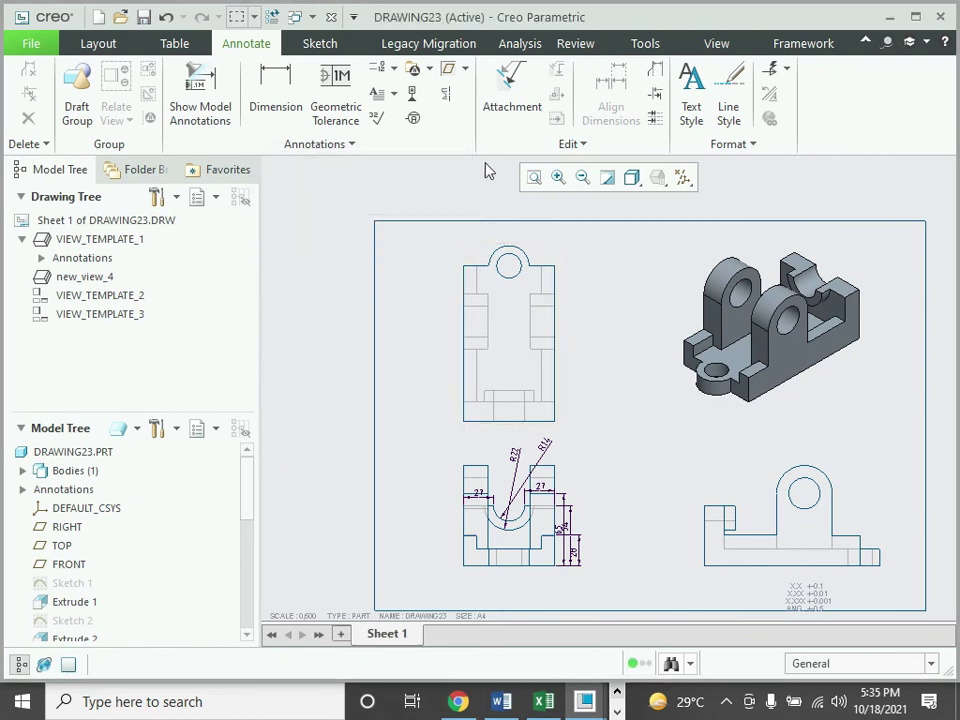
left_click(283, 70)
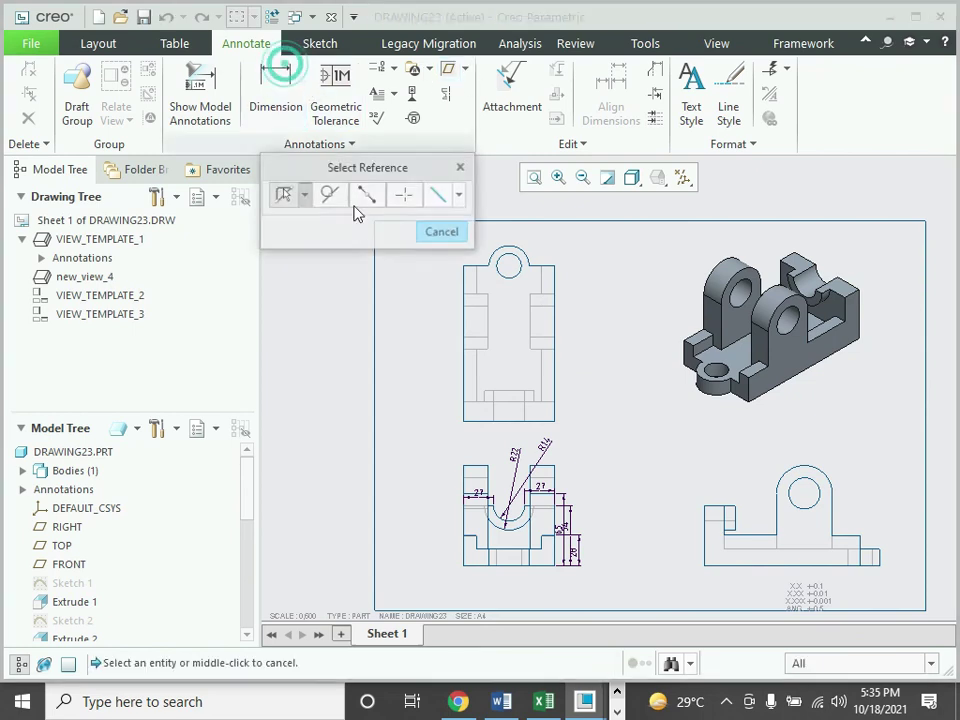
left_click(509, 249)
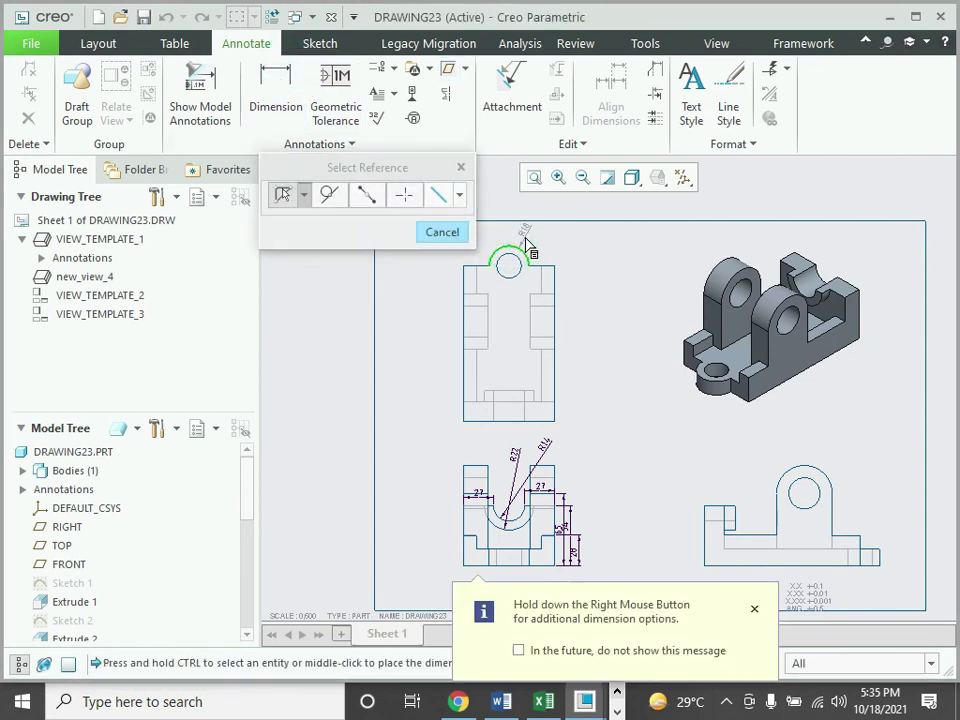
middle_click(522, 238)
left_click(516, 264)
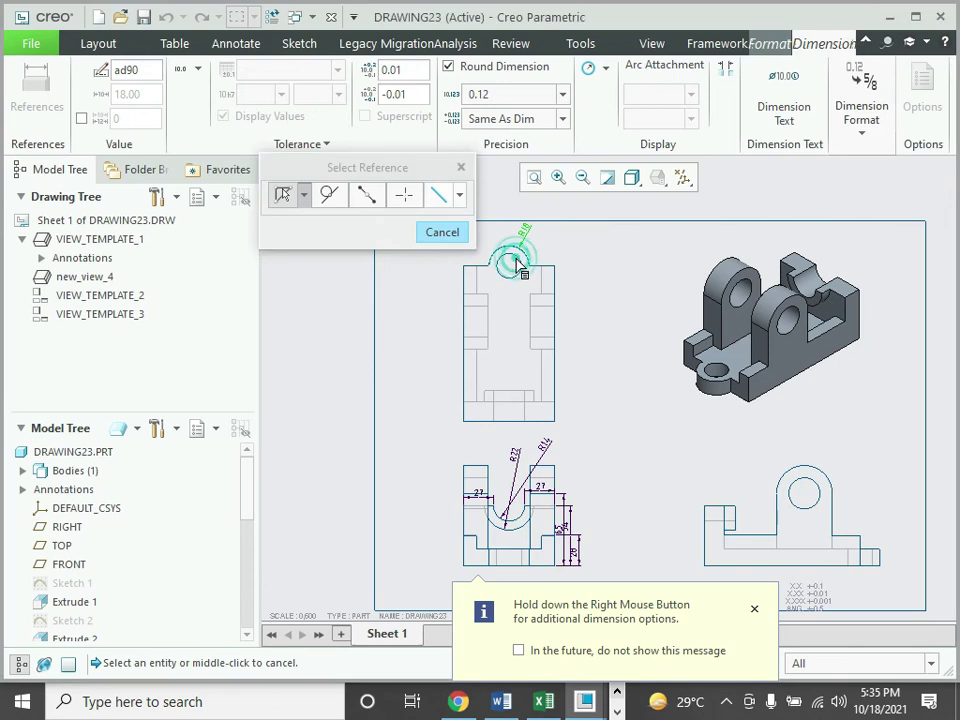
left_click(520, 270)
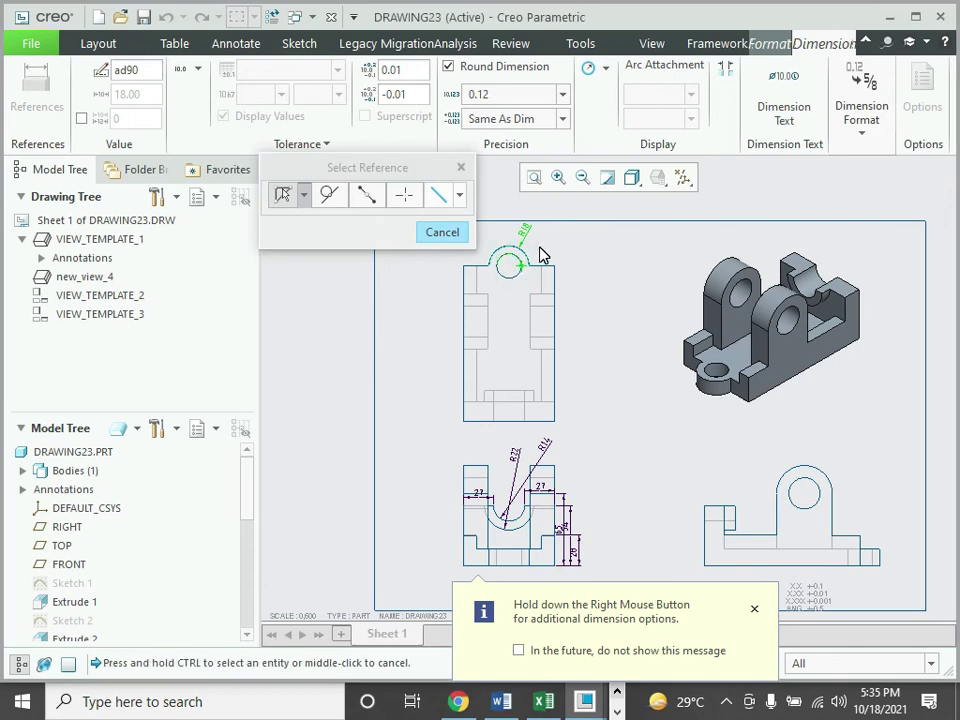
middle_click(540, 255)
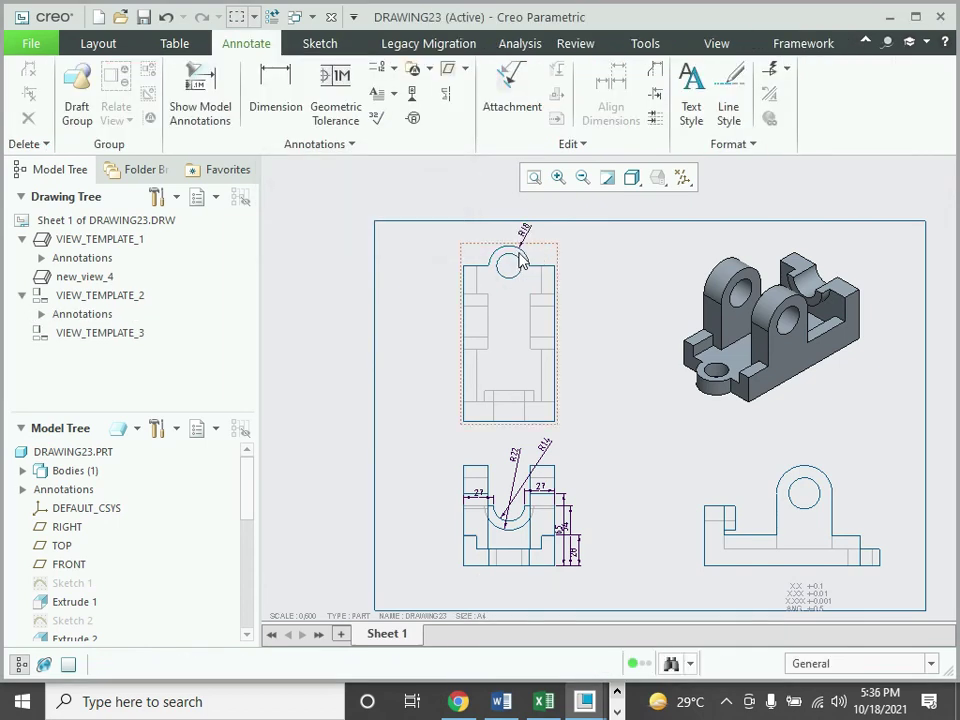
- Dimension the top view's circle as R11, its length as 140 and its width as 82
left_click(284, 94)
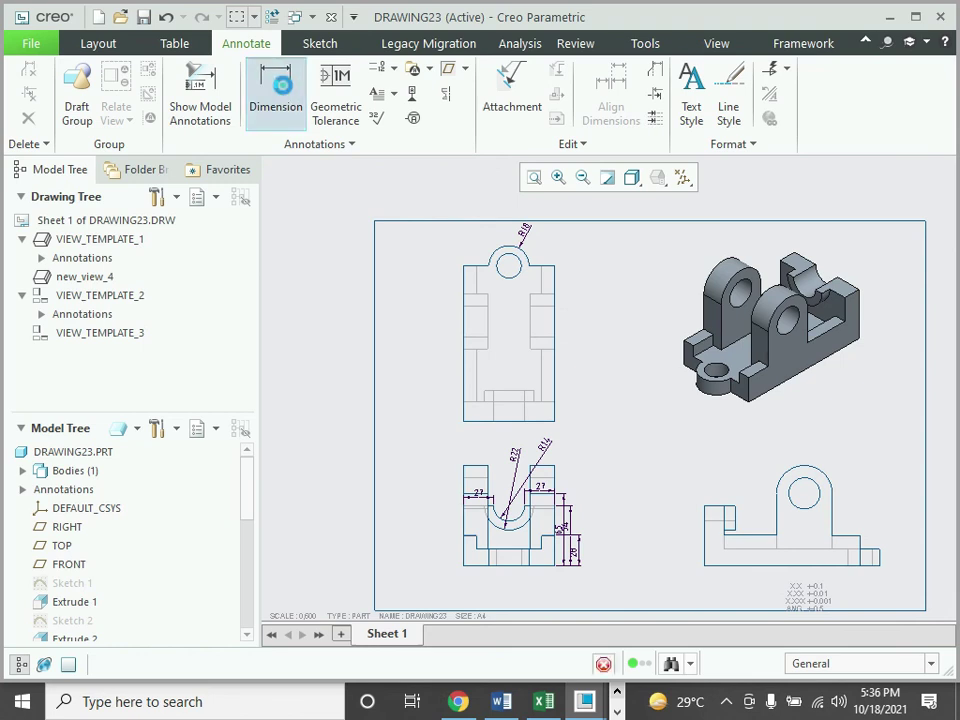
left_click(518, 278)
middle_click(567, 261)
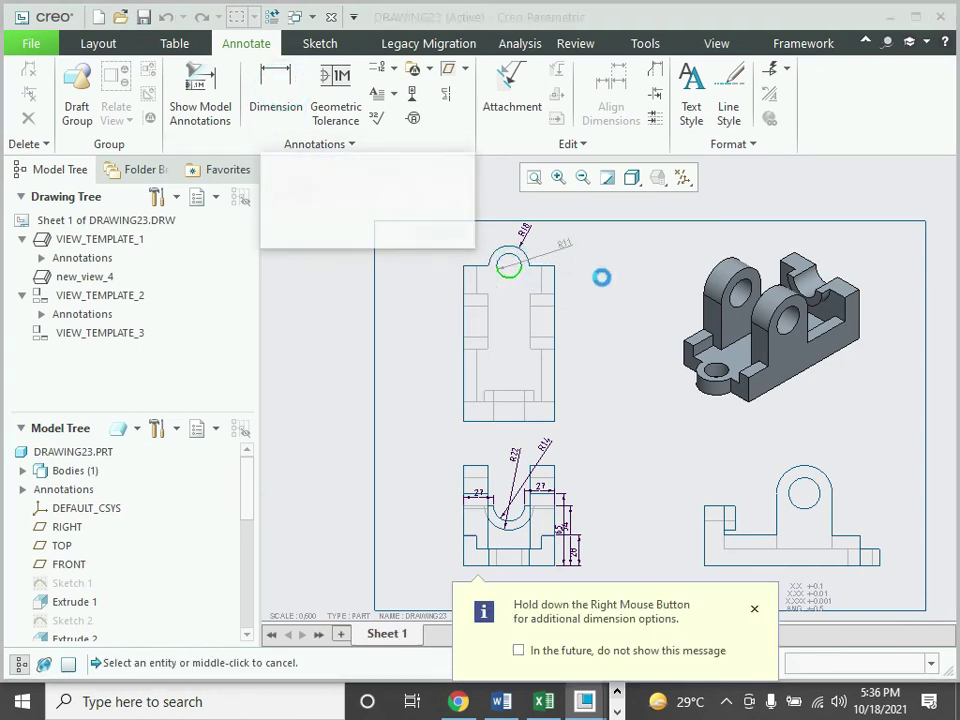
left_click(556, 334)
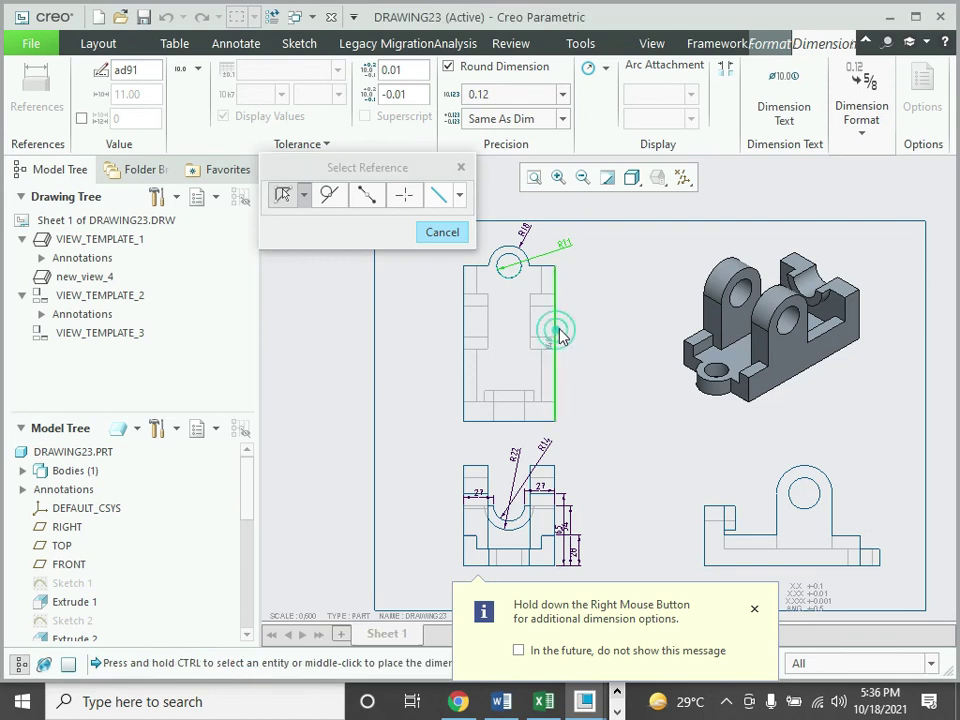
middle_click(583, 342)
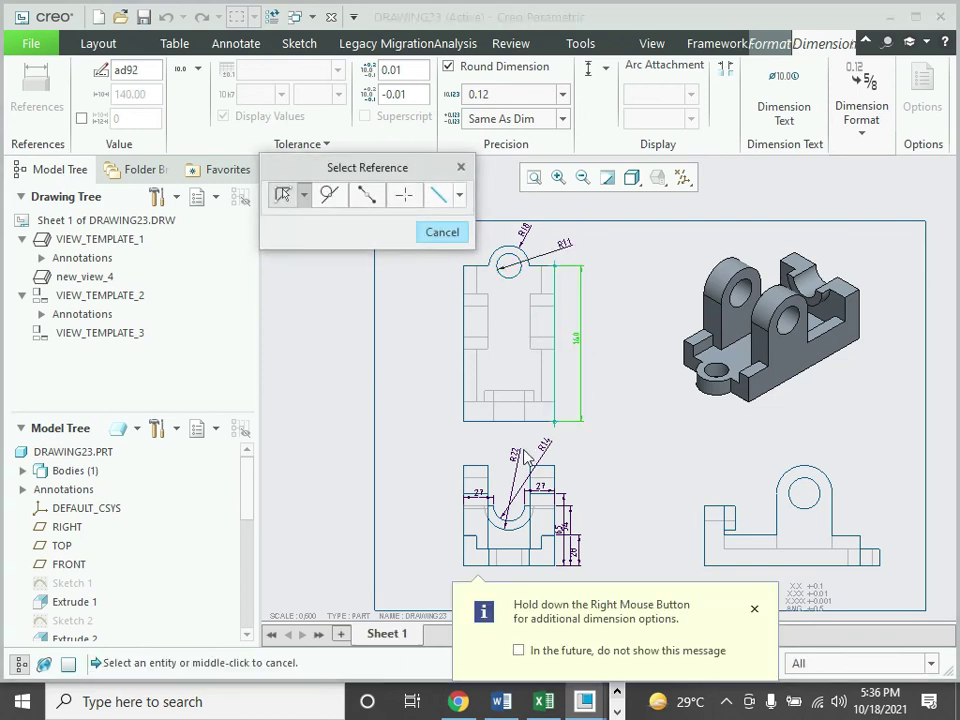
left_click(504, 421)
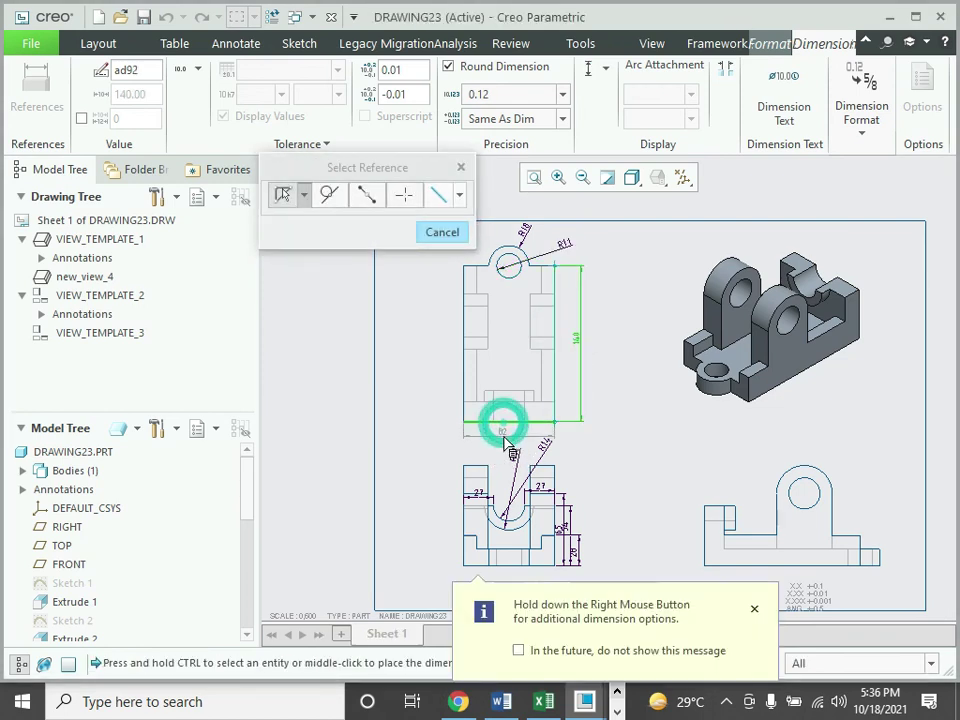
middle_click(514, 446)
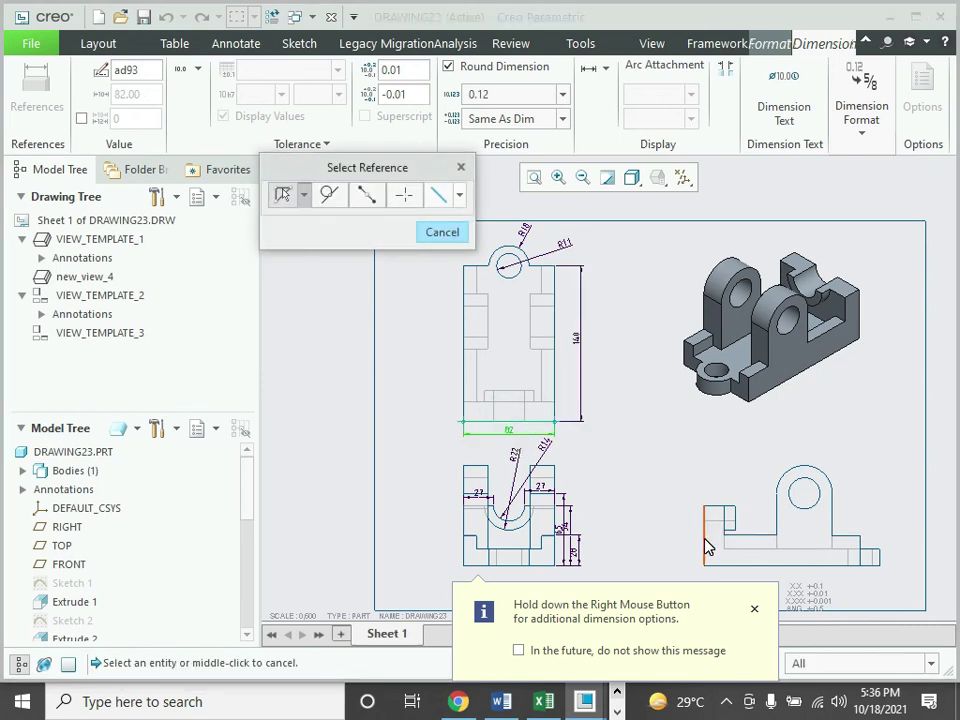
- Add the R25 radius to the lower-right view's upper arc and end dimensioning
left_click(783, 487)
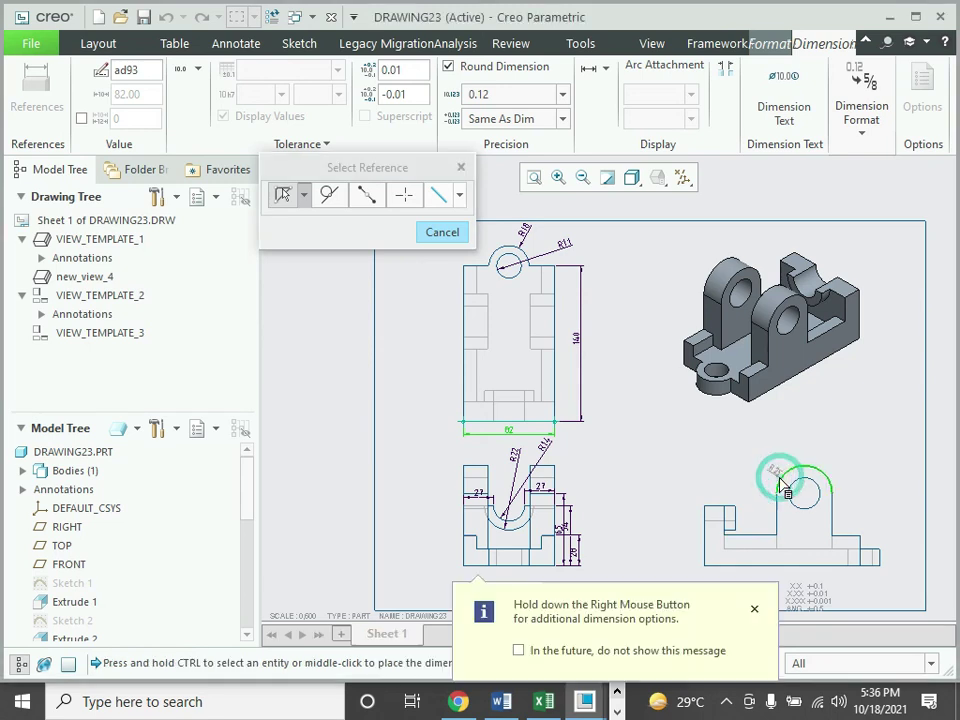
middle_click(840, 455)
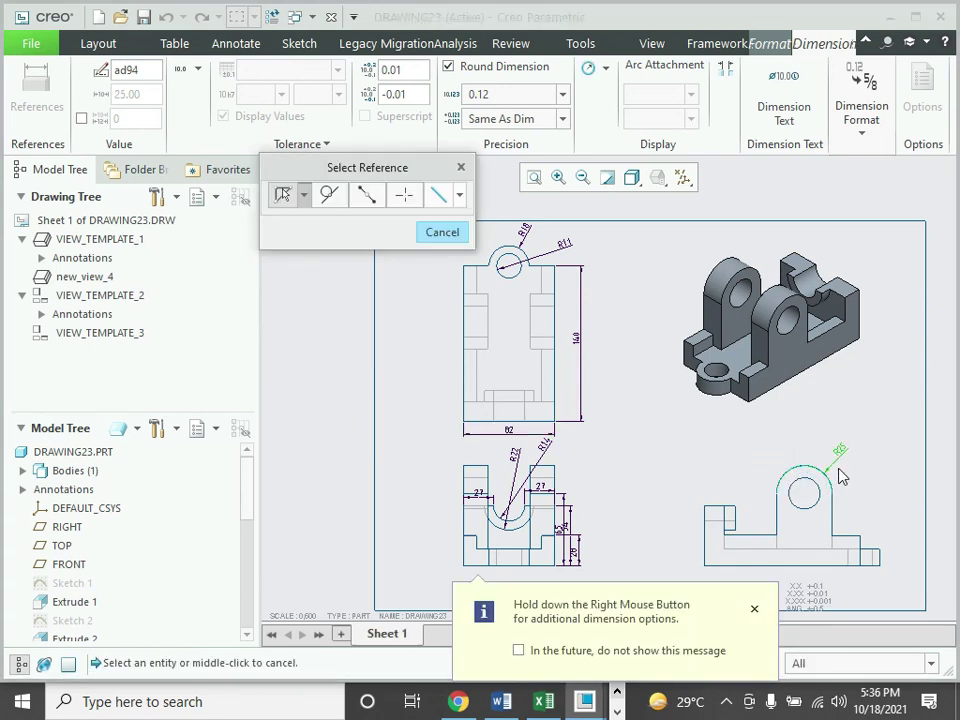
scroll(838, 470, "down", 2)
scroll(840, 476, "up", 5)
scroll(866, 494, "down", 2)
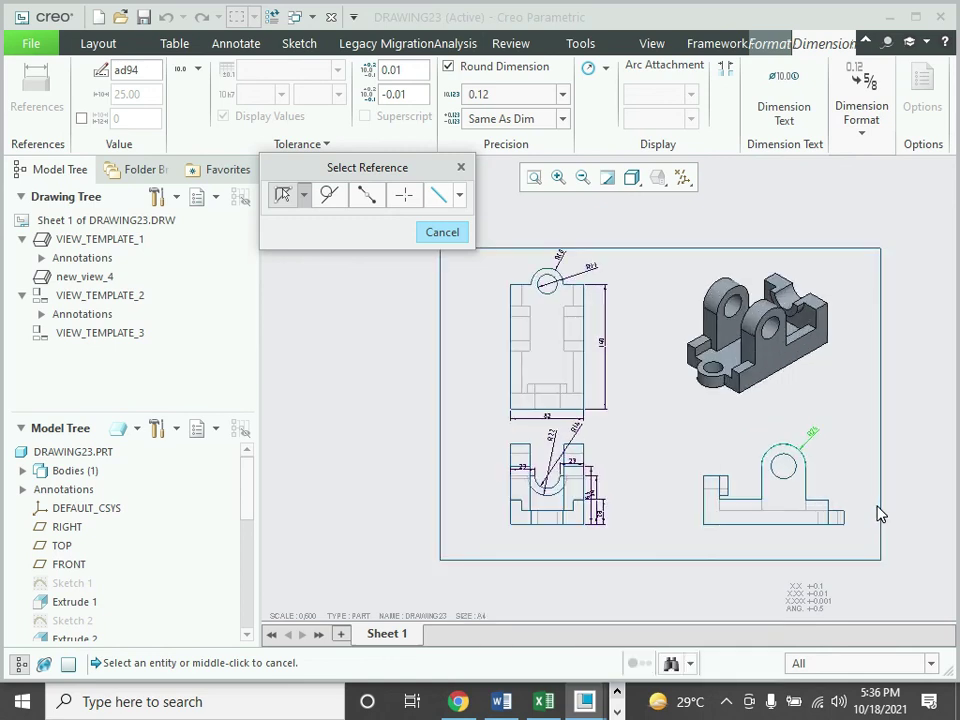
scroll(876, 500, "down", 1)
left_click(440, 233)
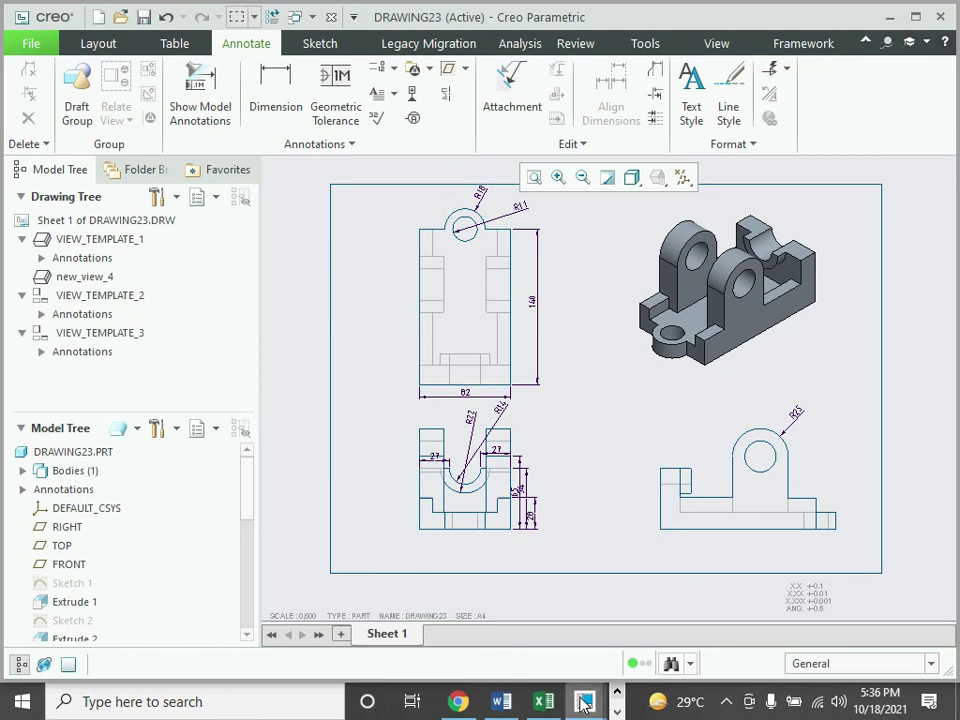
- In the bracket part, start a sketch on the front face and view it head-on
left_click(527, 637)
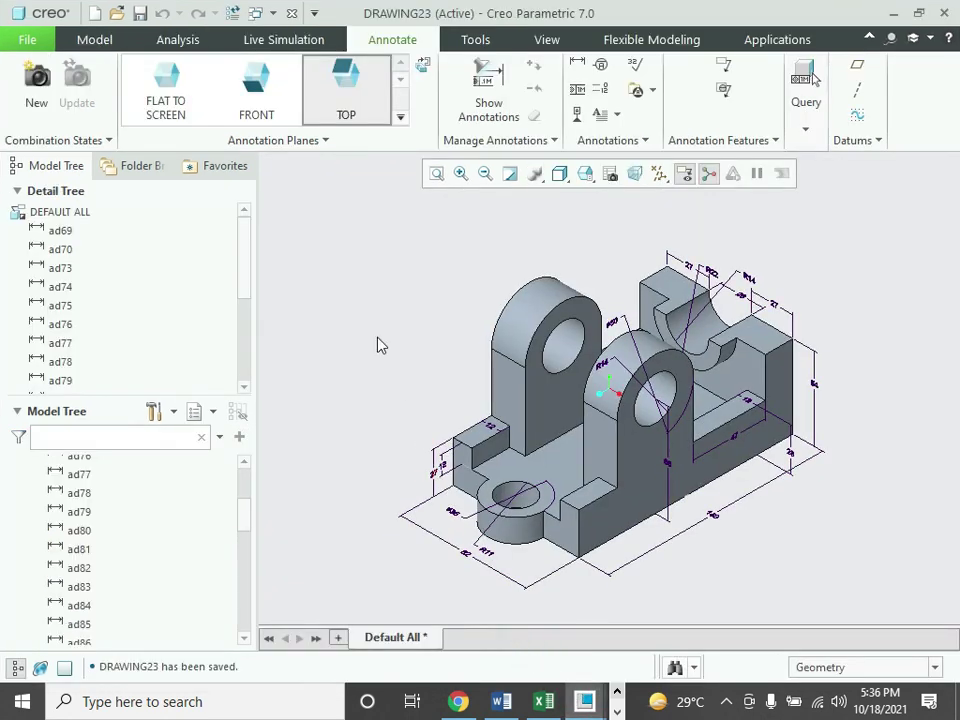
left_click(90, 40)
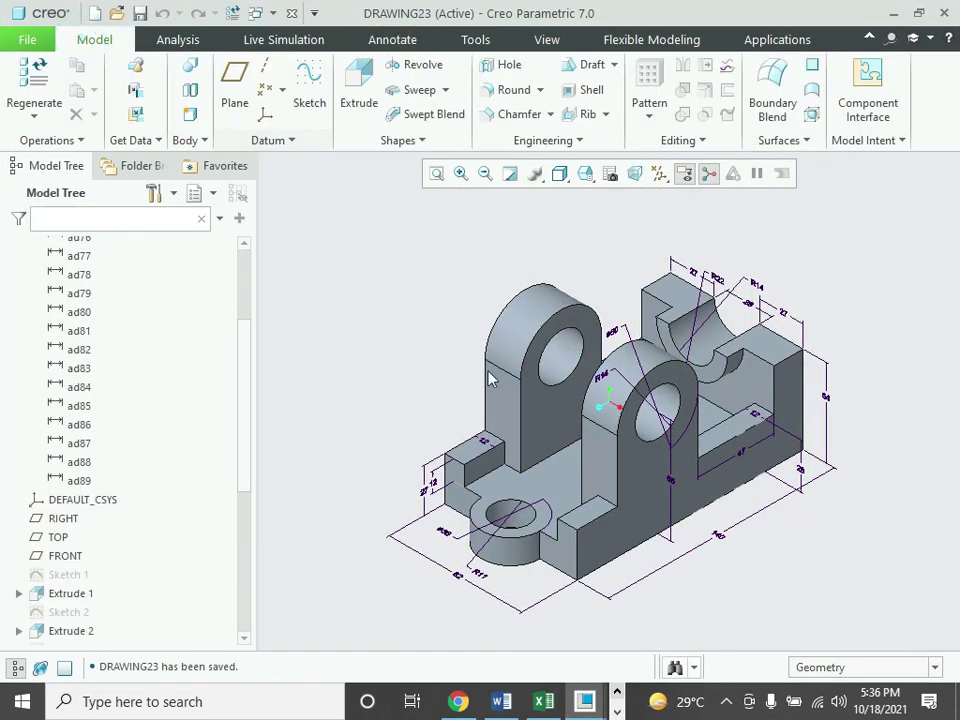
left_click(316, 97)
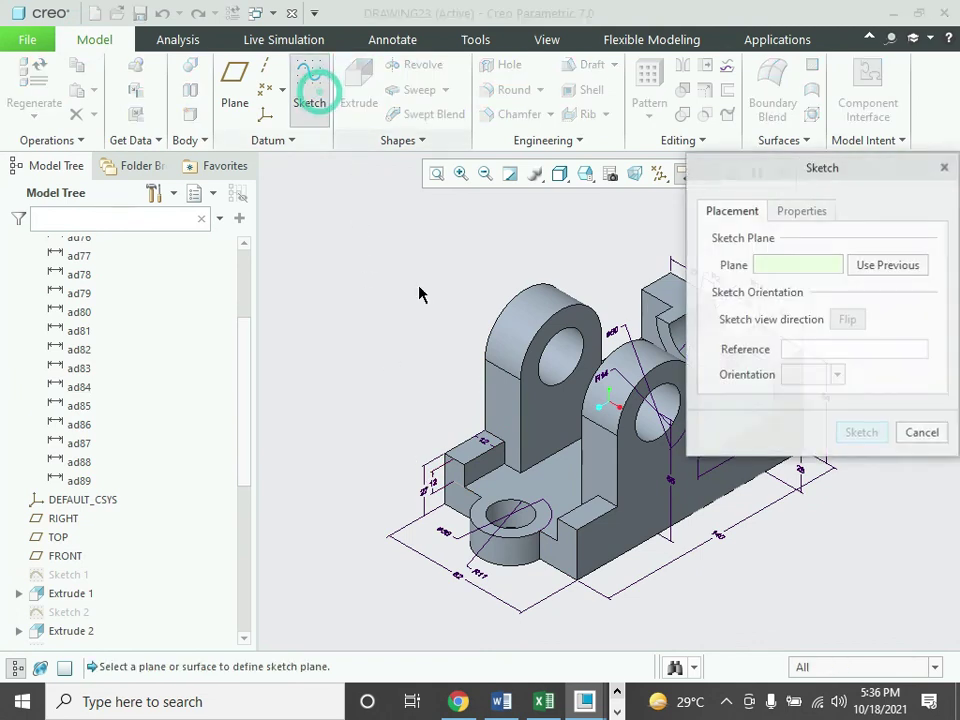
left_click(650, 508)
left_click(857, 434)
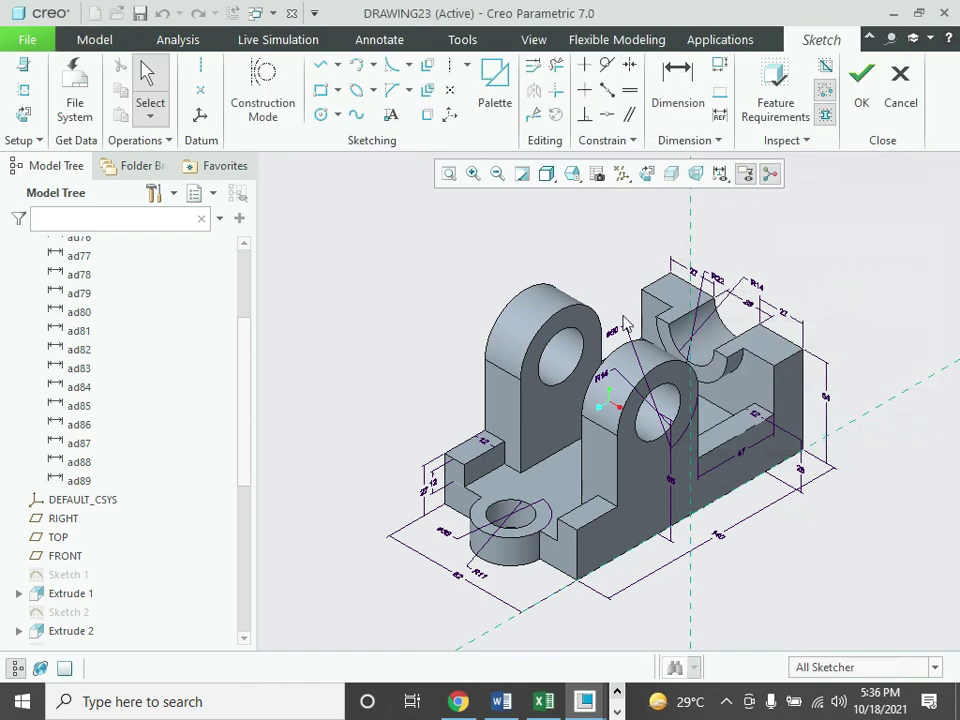
left_click(648, 174)
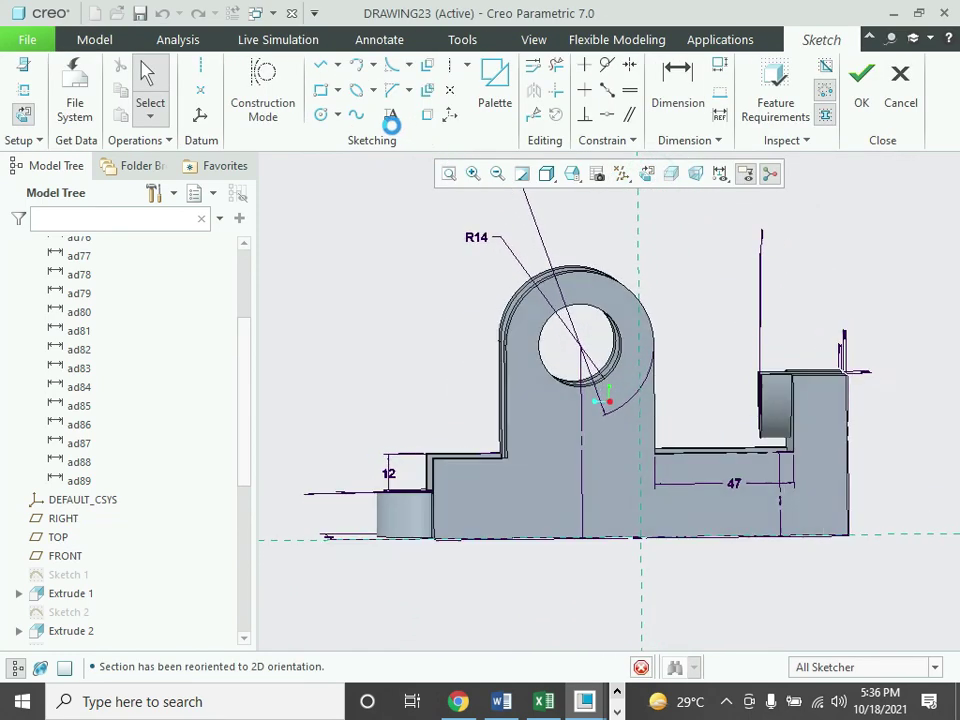
- Place a sketch text line by picking its start point and height point
left_click(391, 116)
left_click(529, 522)
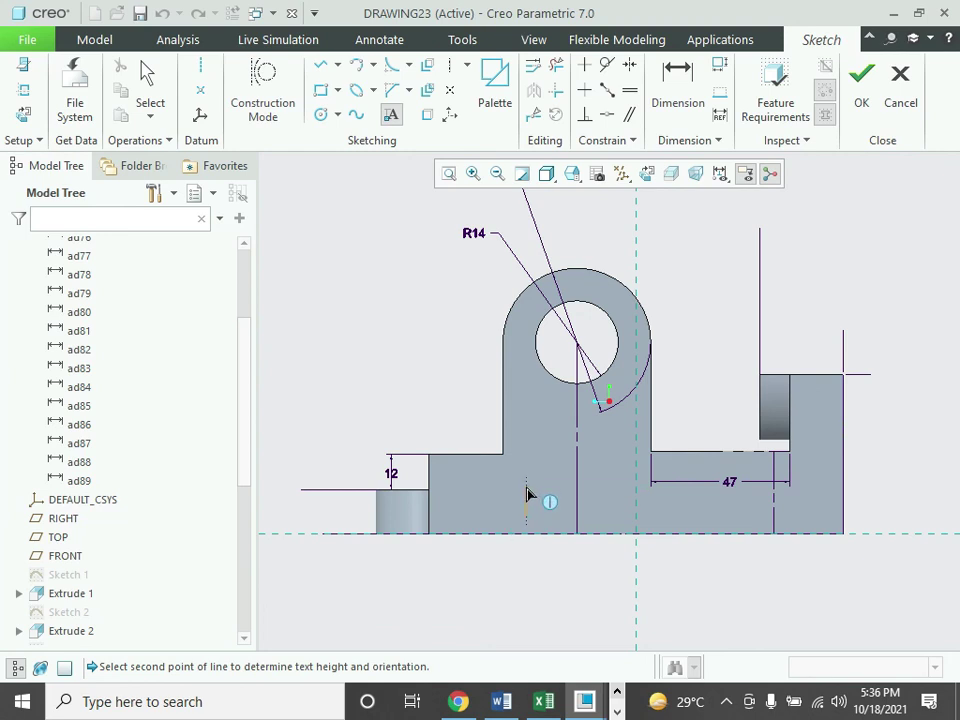
left_click(528, 495)
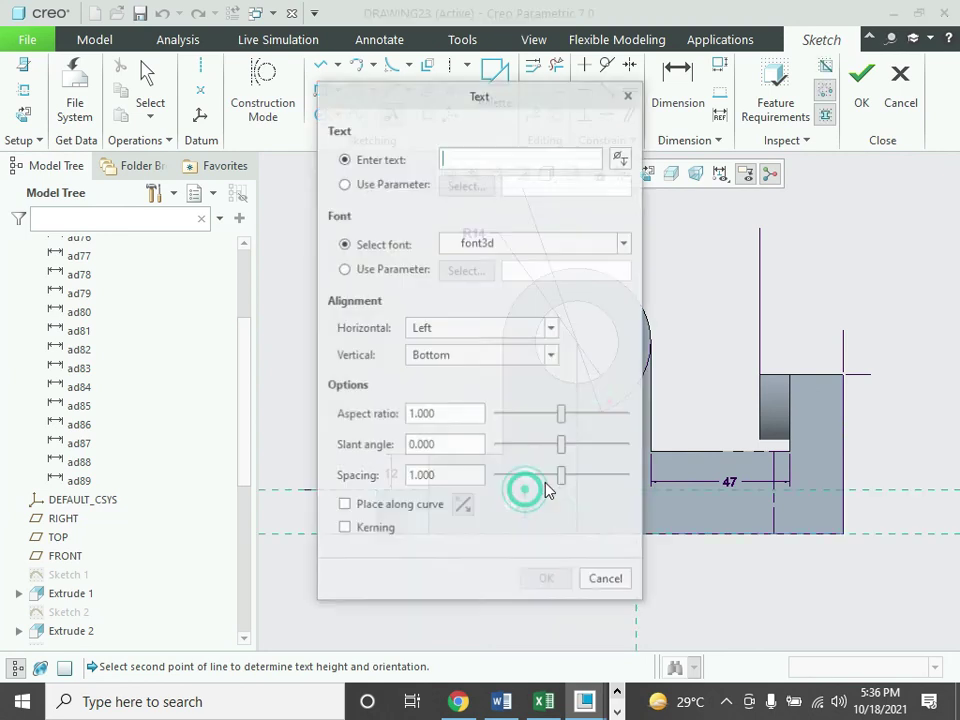
- Enter the text 'sajid', confirm it, finish the sketch and return to the default view
left_click(474, 157)
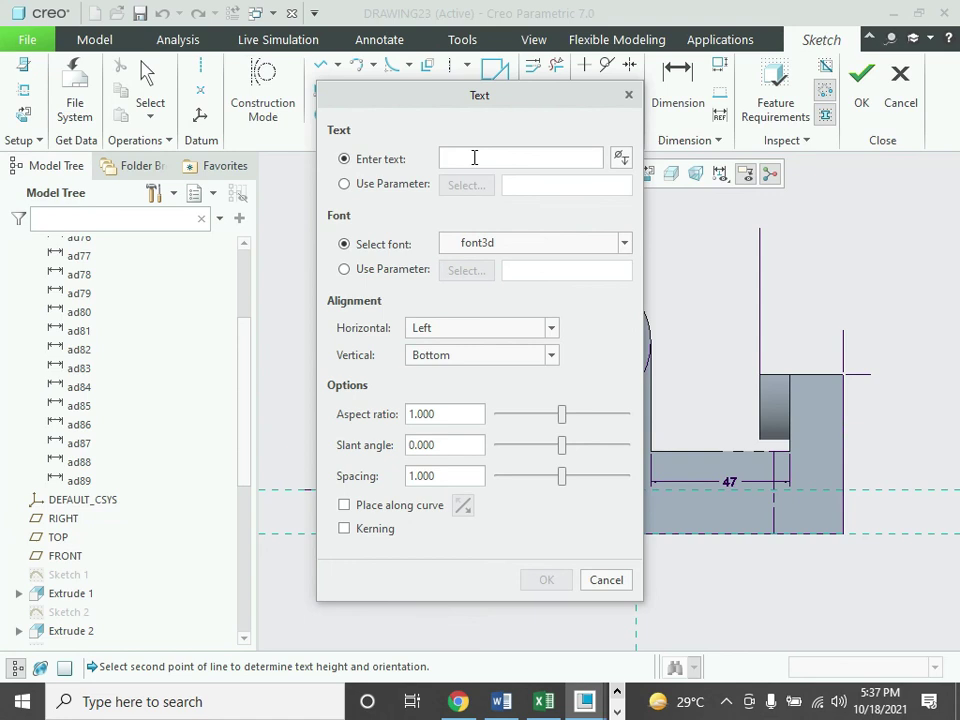
type("sajid")
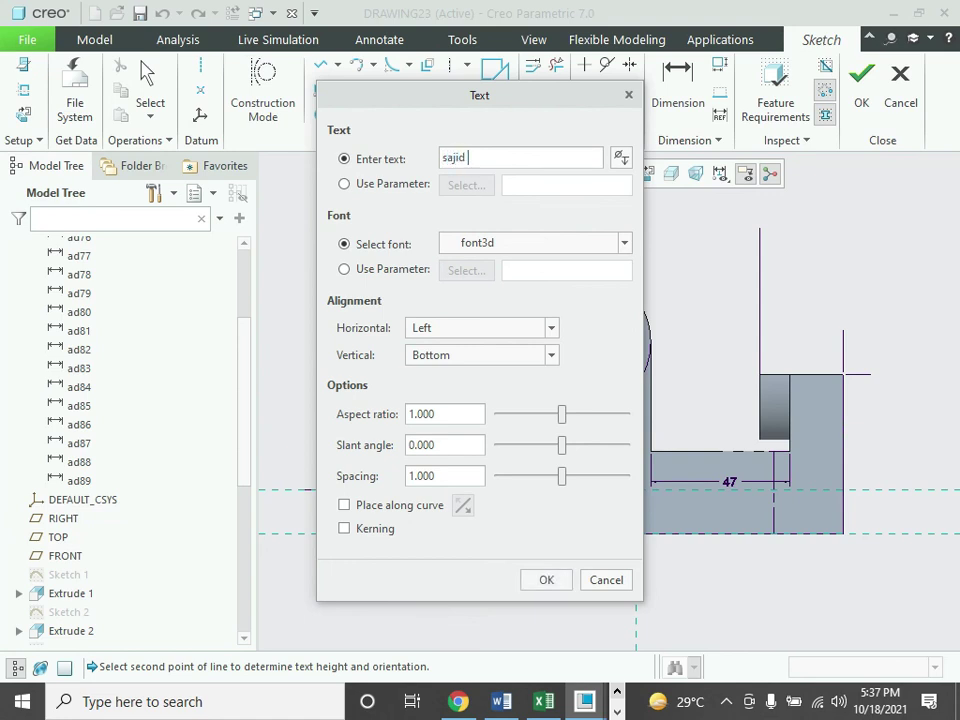
left_click(553, 588)
scroll(585, 528, "up", 2)
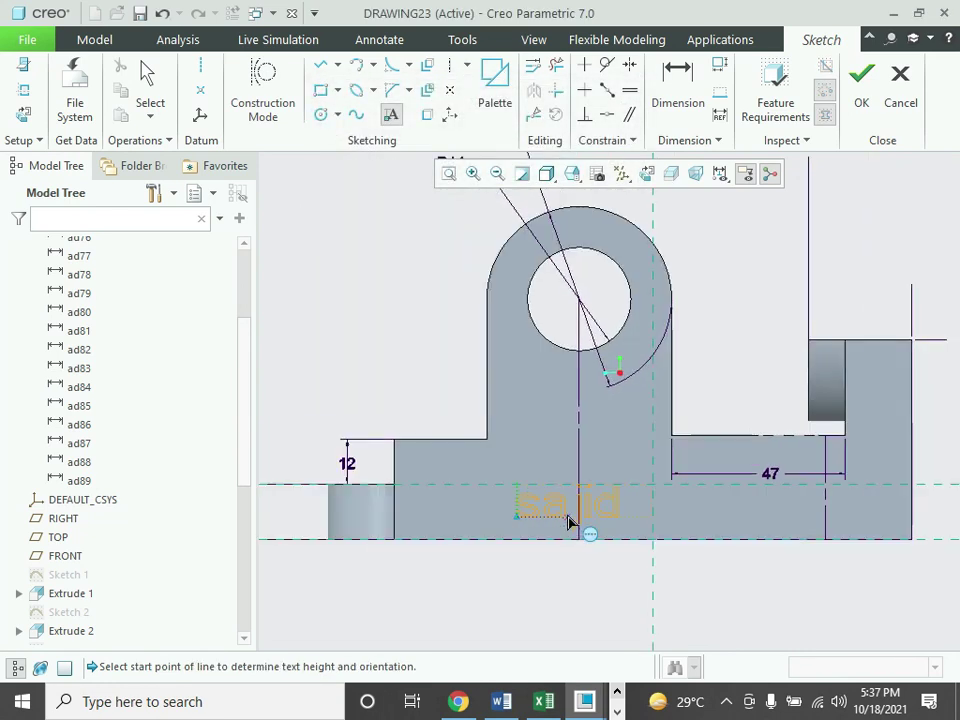
left_click(861, 90)
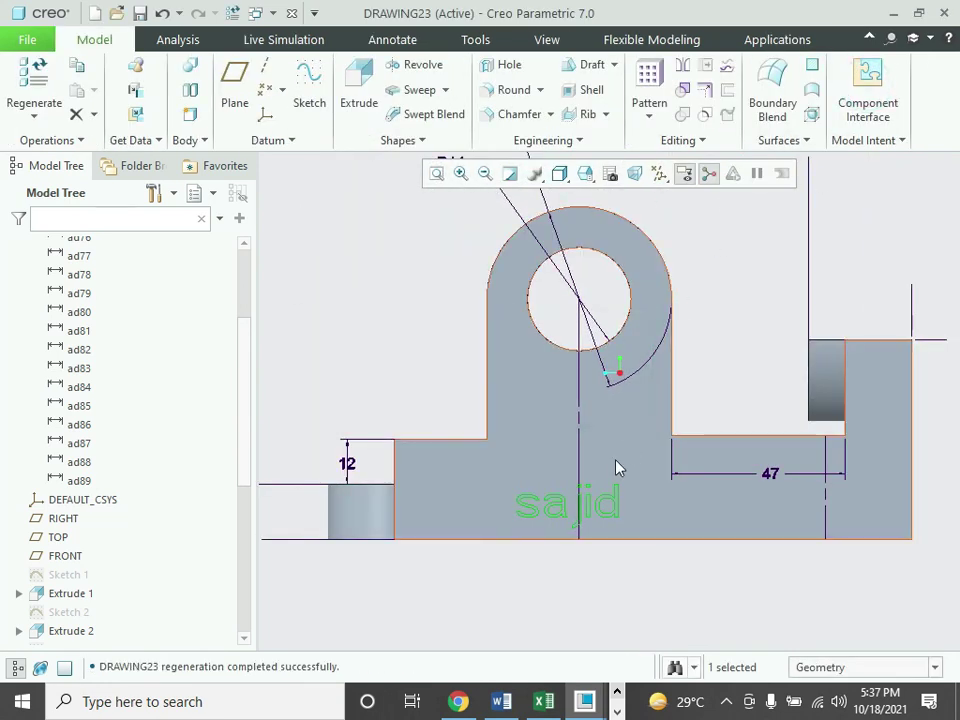
key("ctrl+d")
- Extrude the text sketch as a 3-deep material-removing cut flipped into the front face
left_click(358, 88)
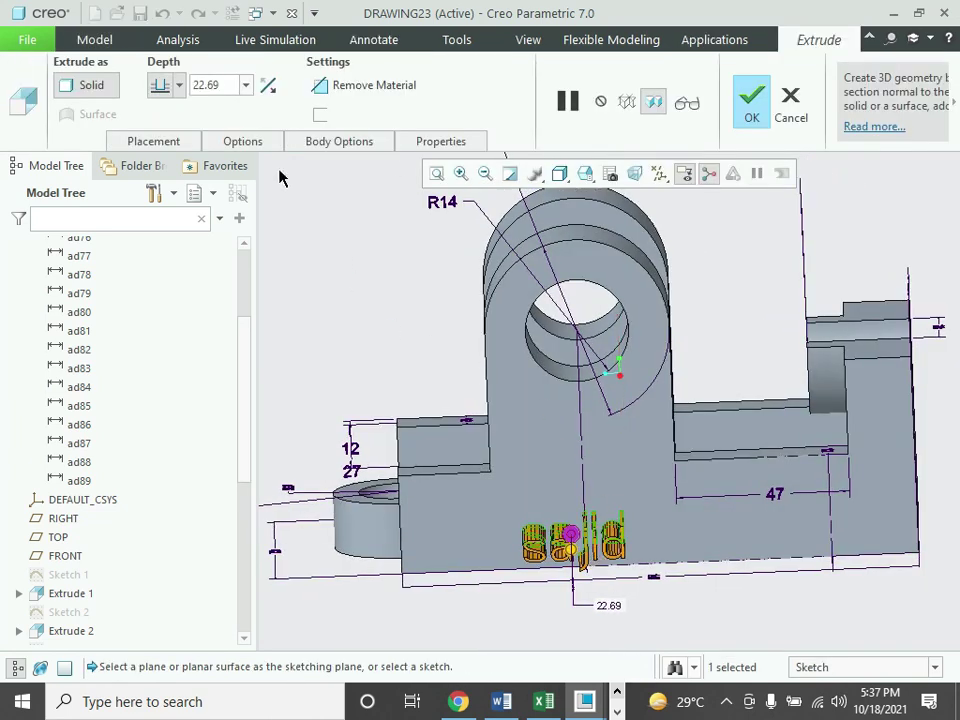
double_click(224, 87)
type("3")
key("Return")
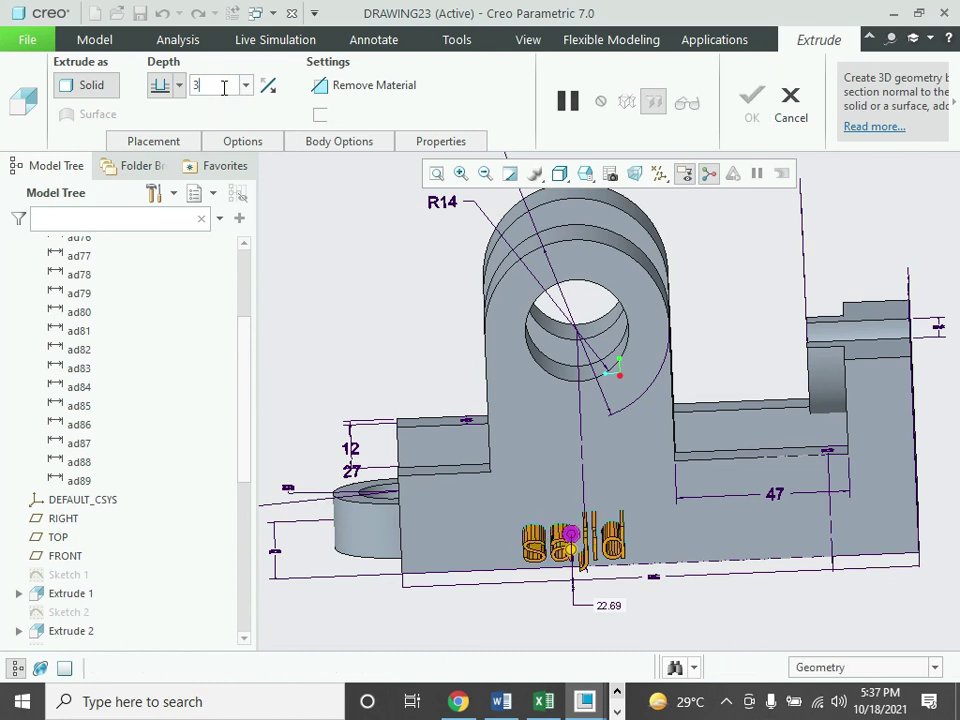
middle_click_drag(581, 580, 423, 279)
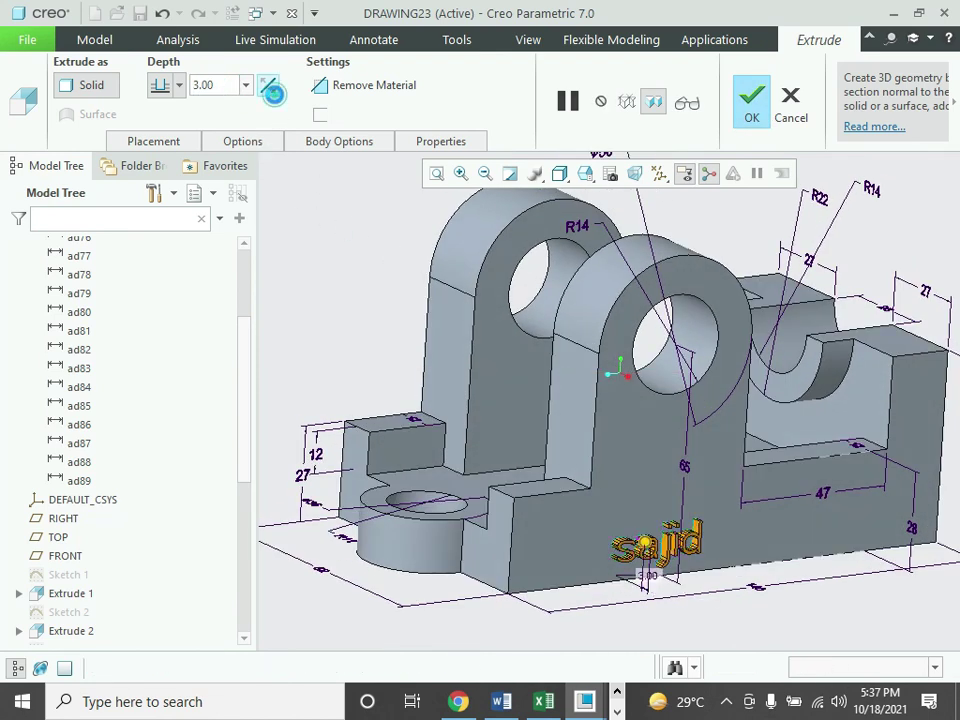
left_click(268, 86)
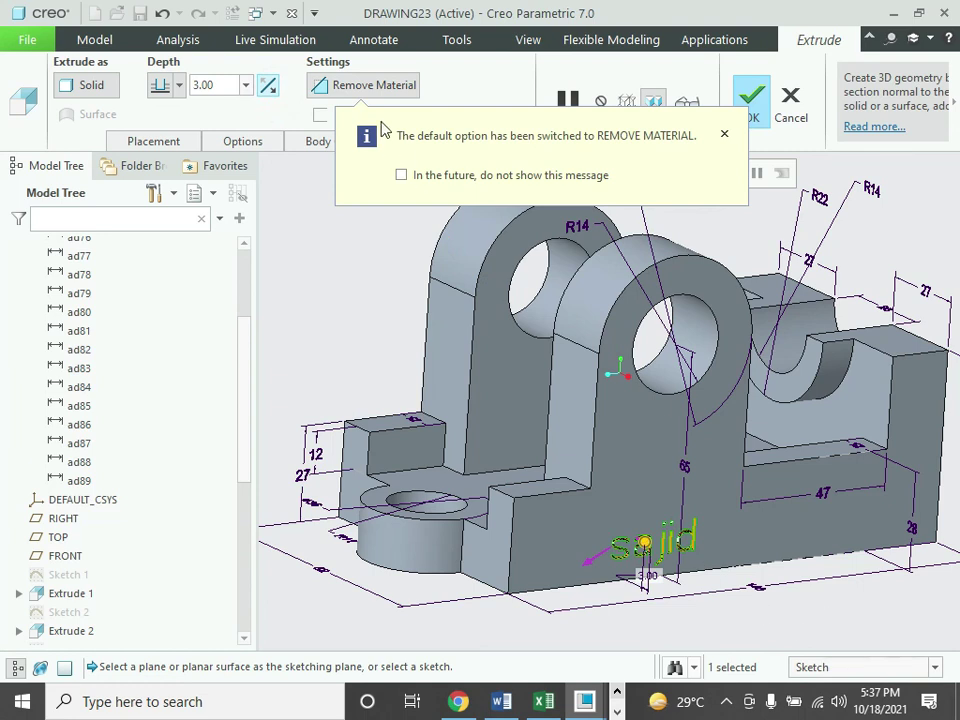
left_click(381, 86)
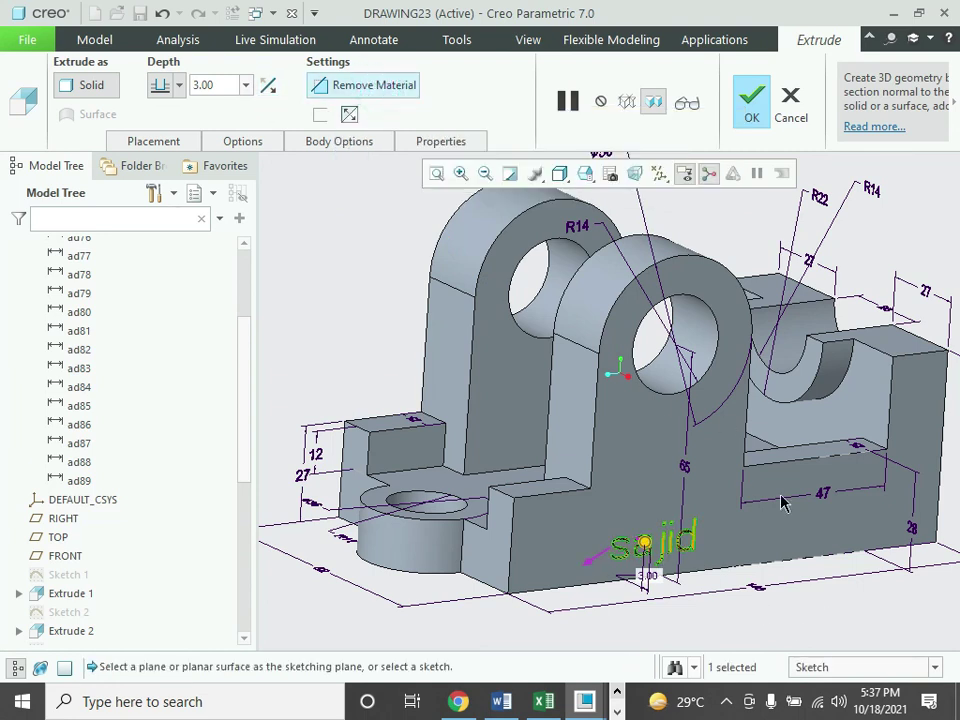
left_click(751, 100)
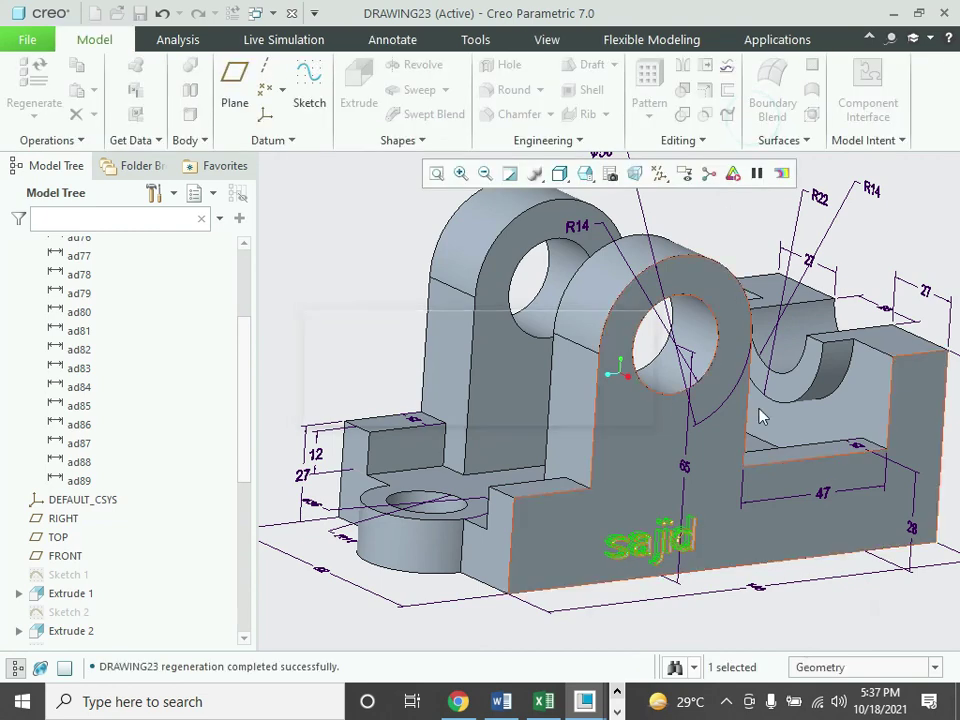
middle_click_drag(760, 416, 724, 531)
left_click(690, 580)
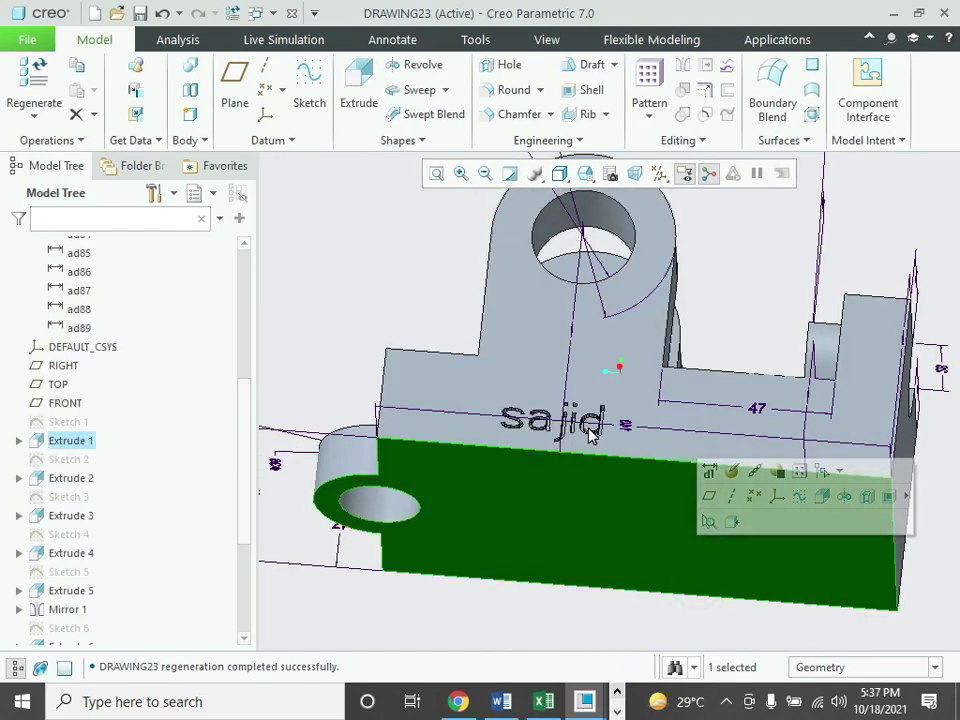
middle_click_drag(592, 433, 640, 476)
scroll(700, 570, "up", 3)
scroll(704, 573, "down", 3)
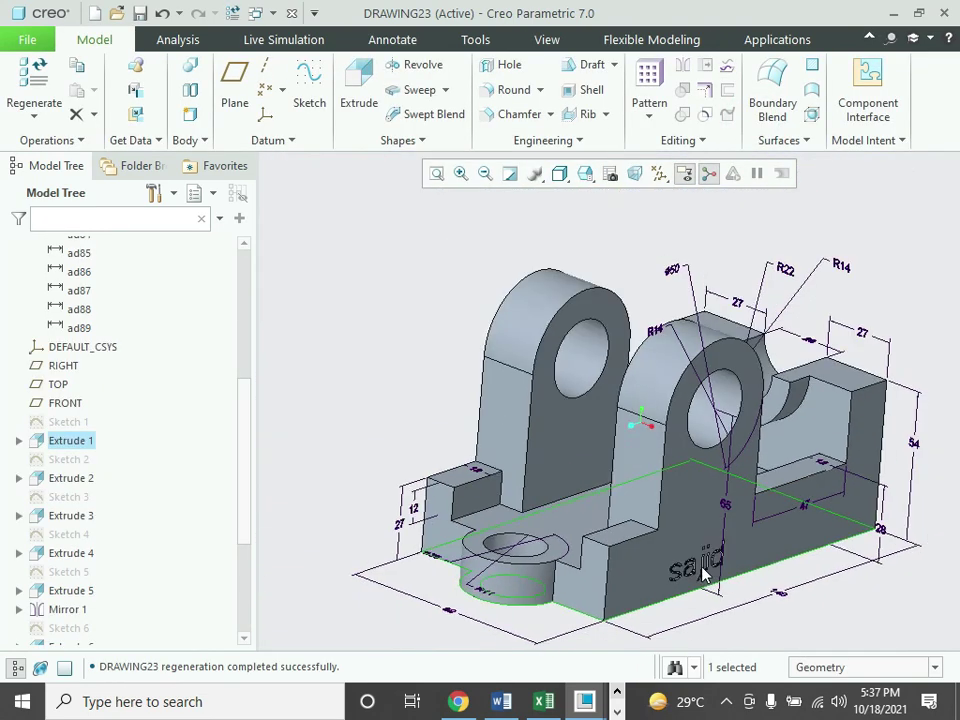
scroll(704, 573, "down", 2)
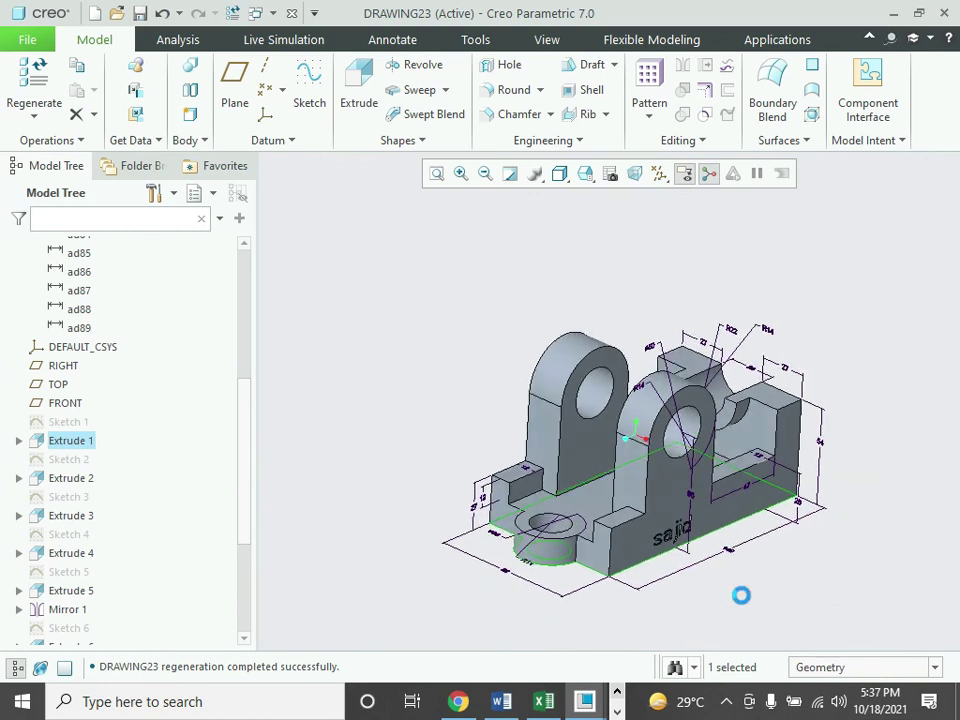
middle_click_drag(743, 603, 676, 565)
scroll(676, 565, "up", 1)
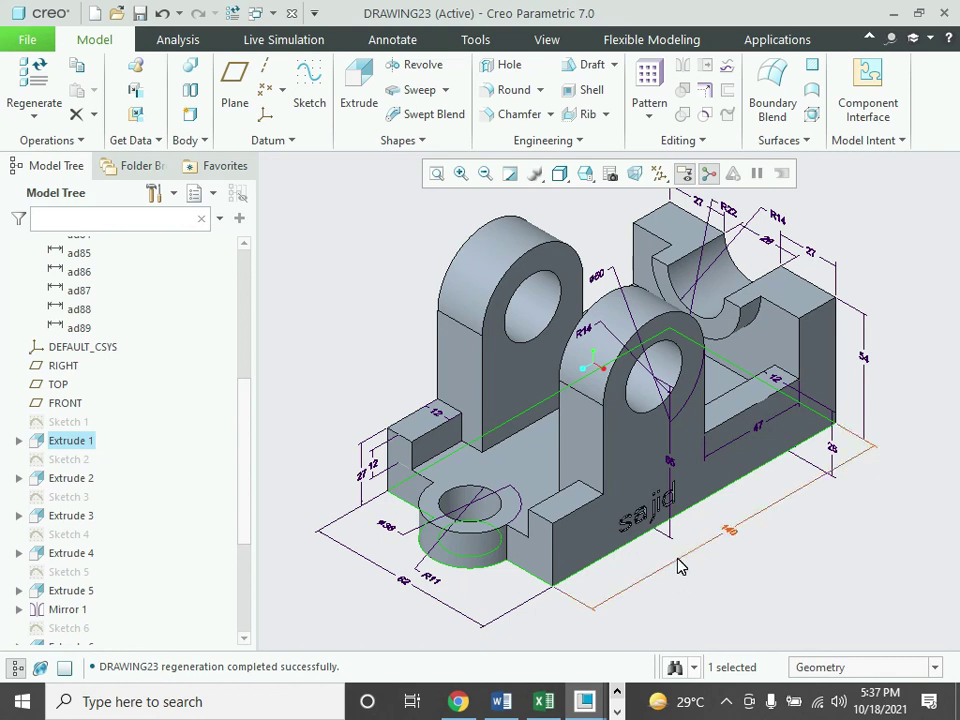
left_click(838, 578)
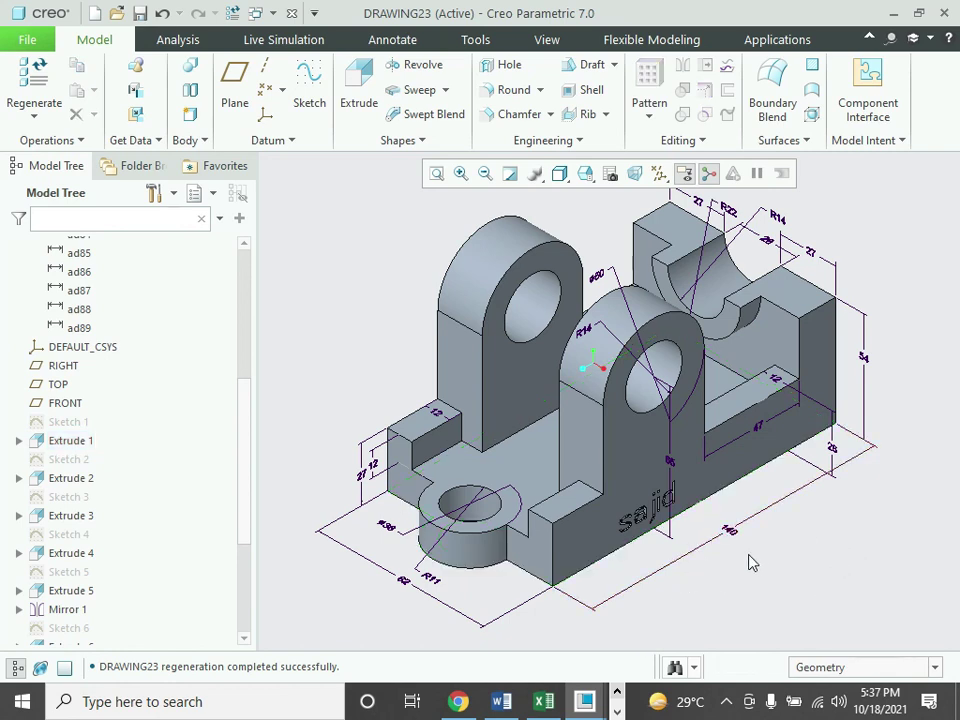